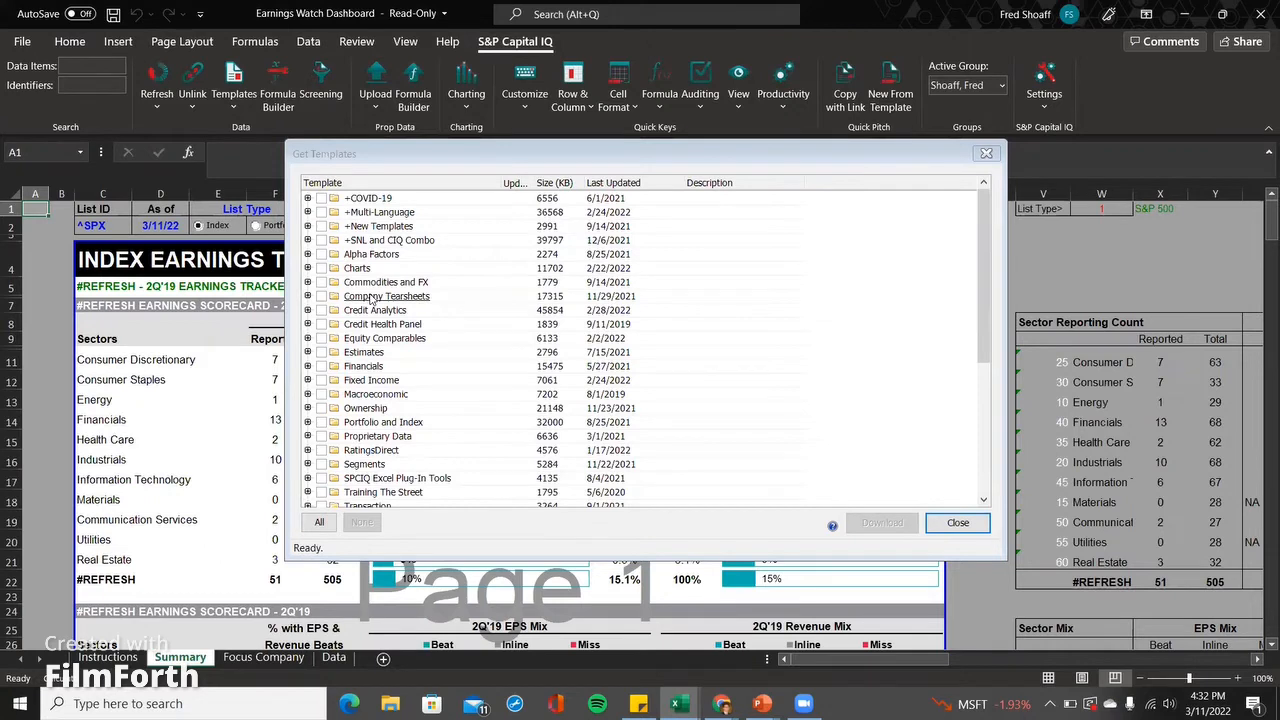
# - Browse the Alpha Factors, Commodities and FX, and Estimates folders in the template library, then close it without downloading
pyautogui.click(316, 255)
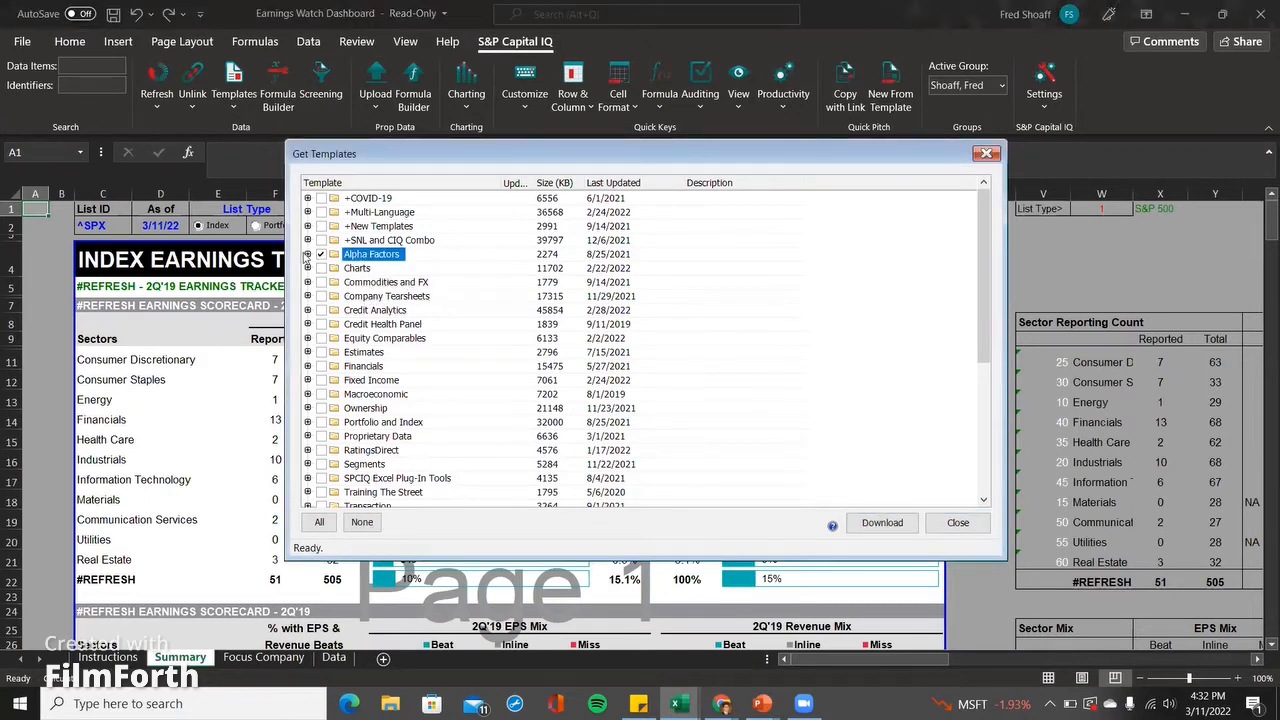
pyautogui.click(308, 255)
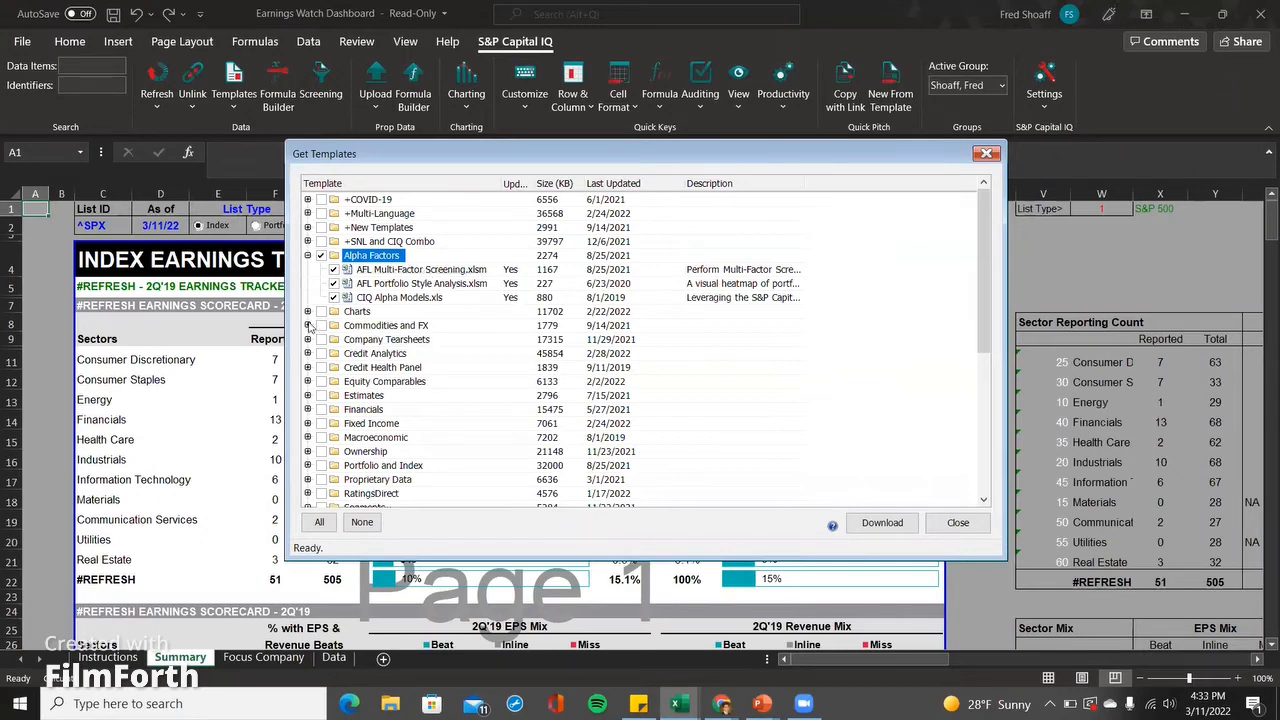
pyautogui.click(312, 326)
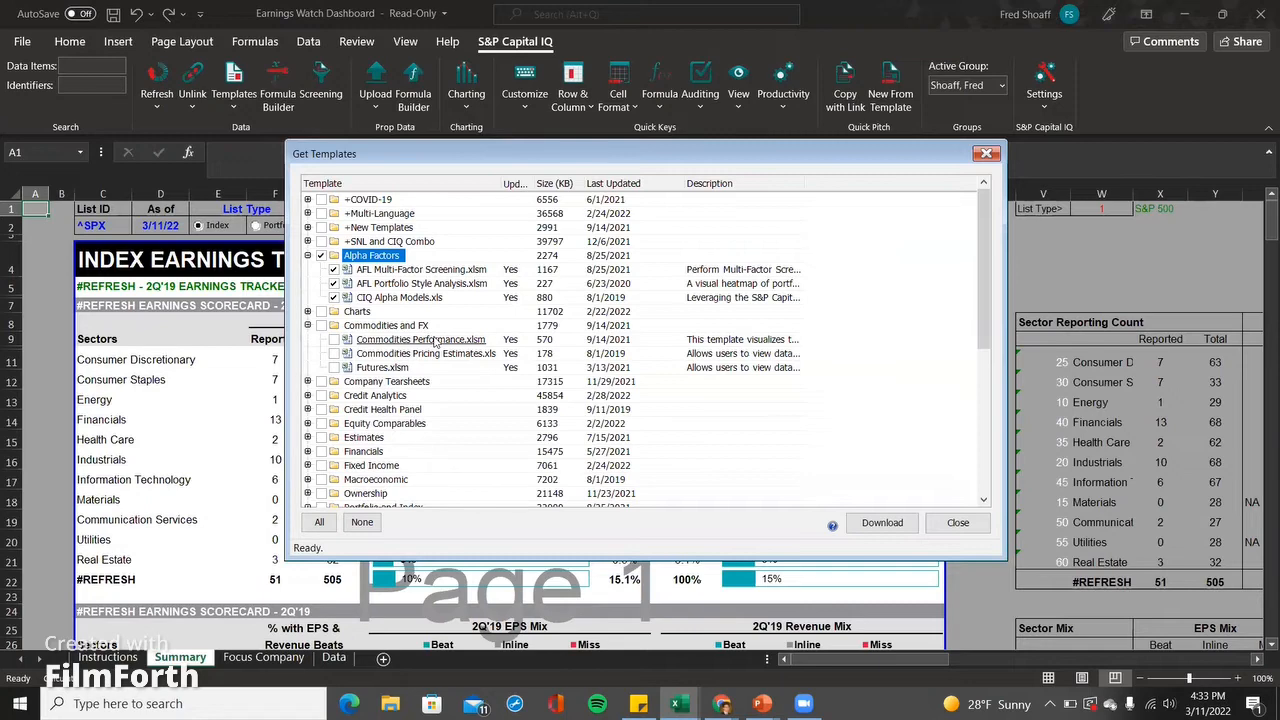
pyautogui.click(307, 437)
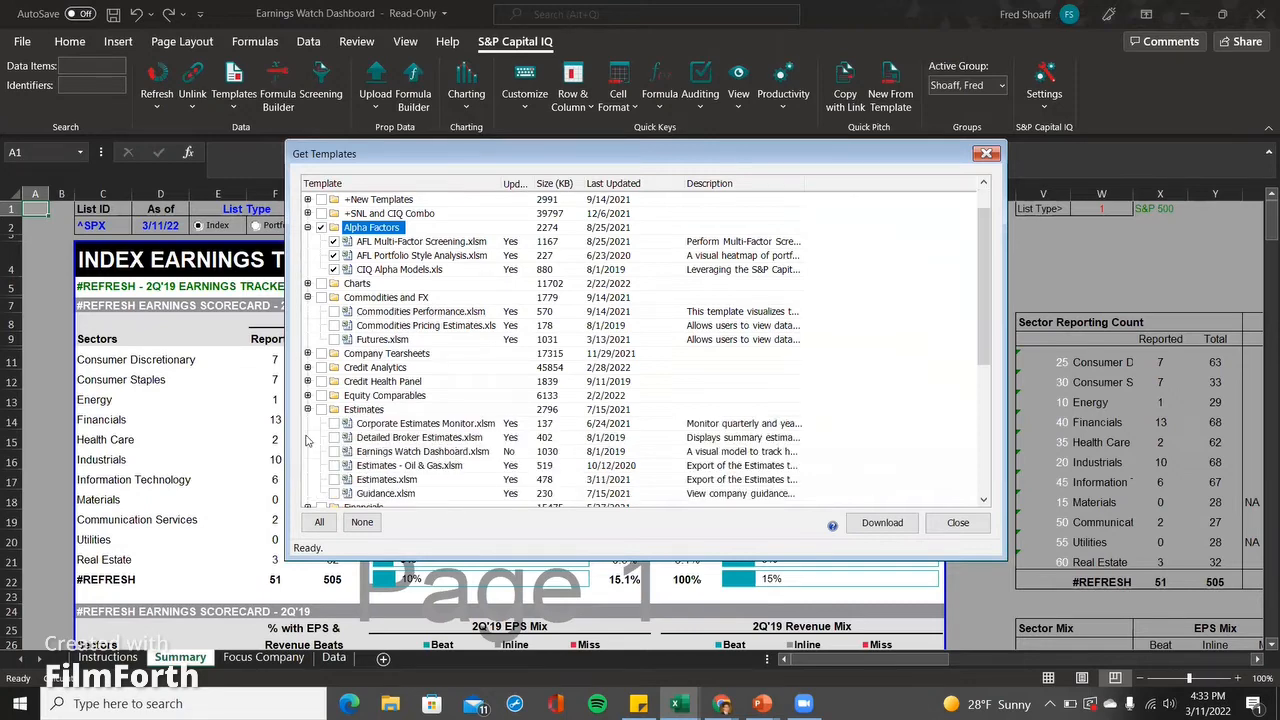
pyautogui.scroll(-1, 400, 440)
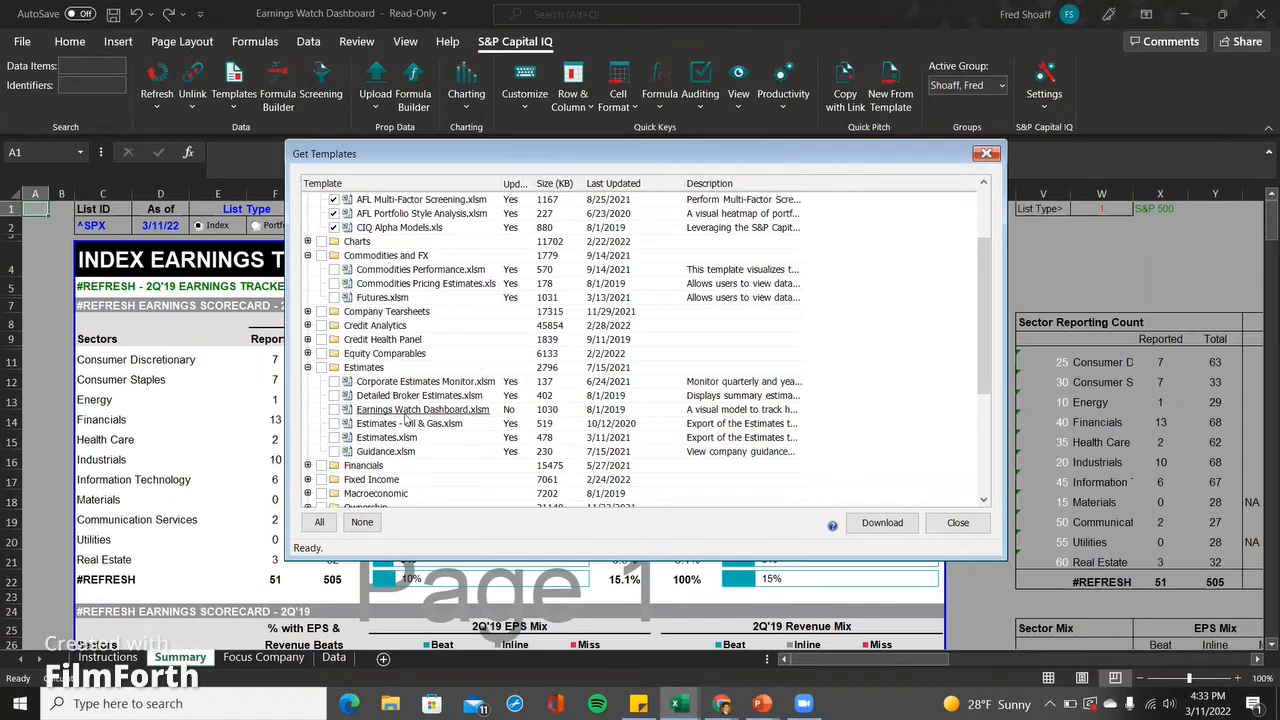
pyautogui.click(984, 156)
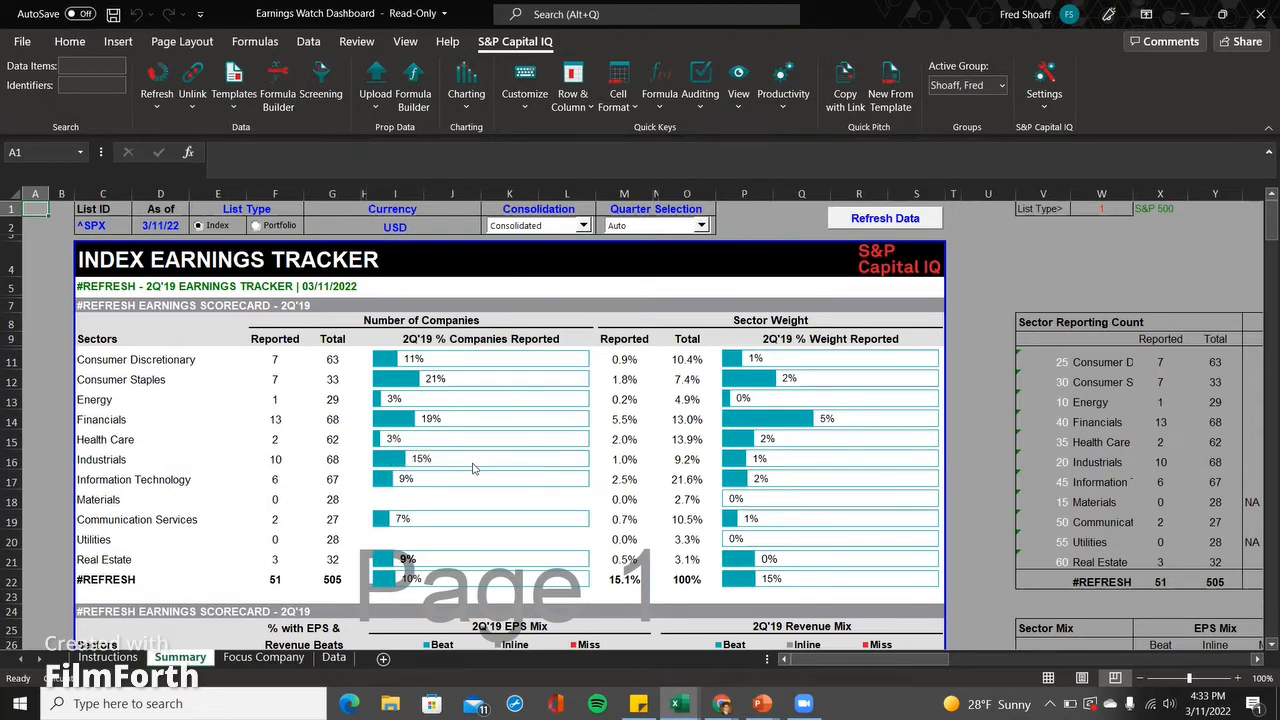
# - Look over the Index Earnings Tracker on the Summary sheet and check the quarter selection options, choosing Auto
pyautogui.scroll(-2, 474, 468)
pyautogui.scroll(2, 474, 468)
pyautogui.click(700, 226)
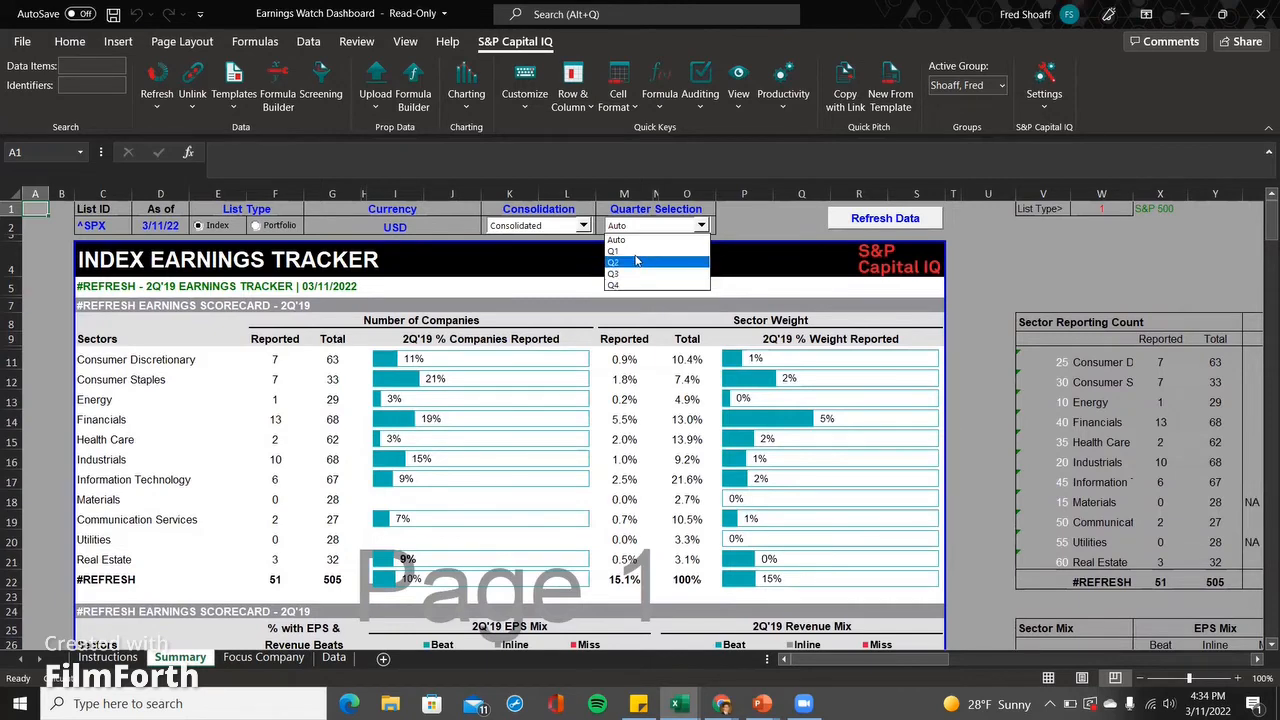
pyautogui.click(615, 240)
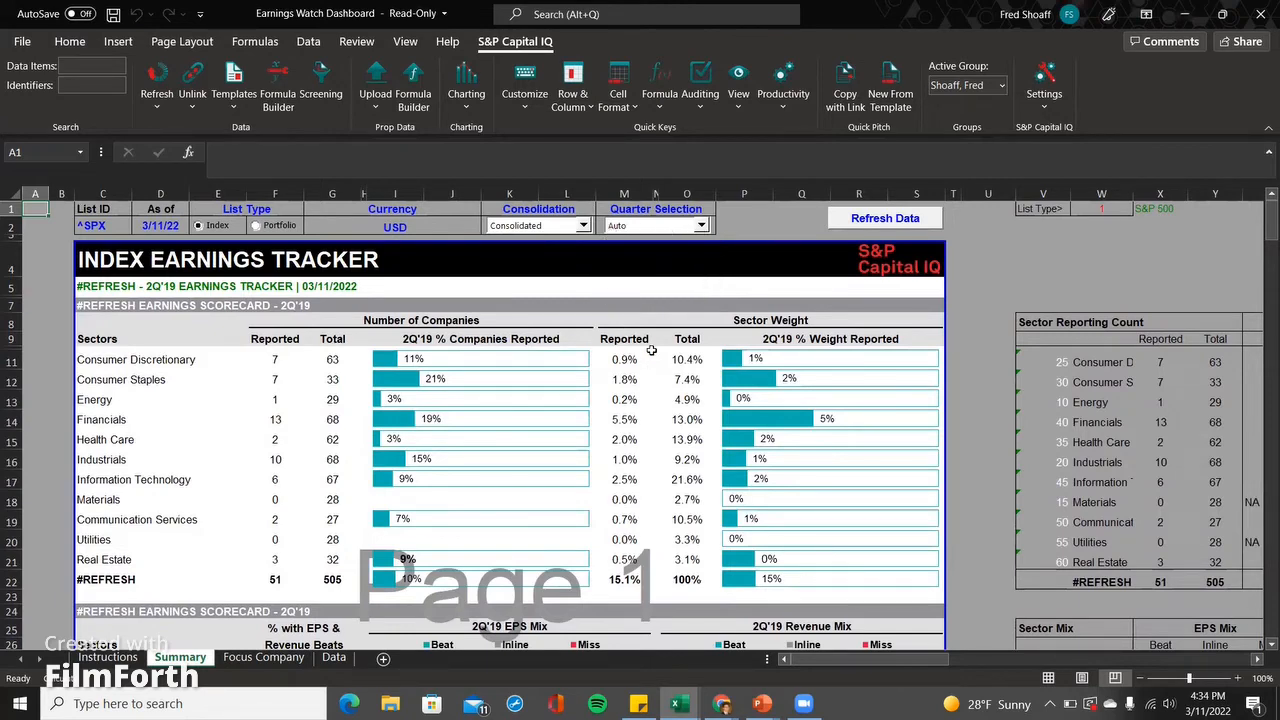
pyautogui.scroll(-7, 651, 350)
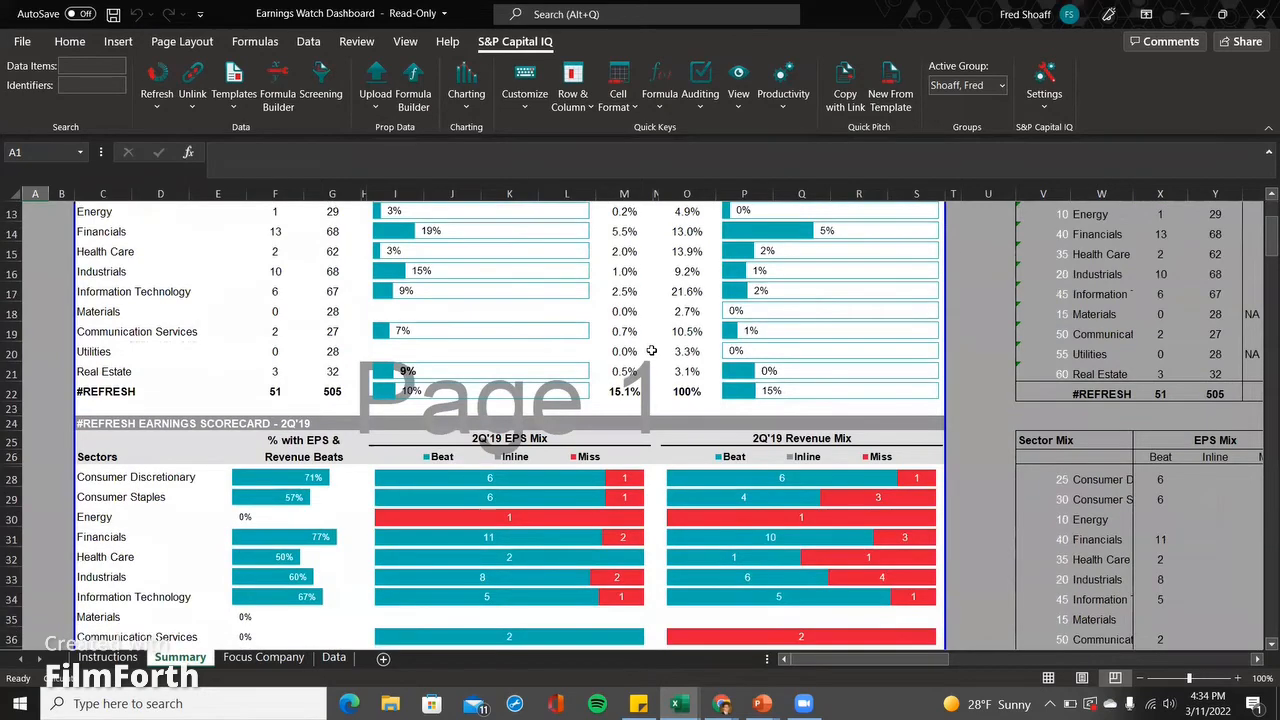
pyautogui.scroll(7, 580, 404)
pyautogui.scroll(1, 580, 404)
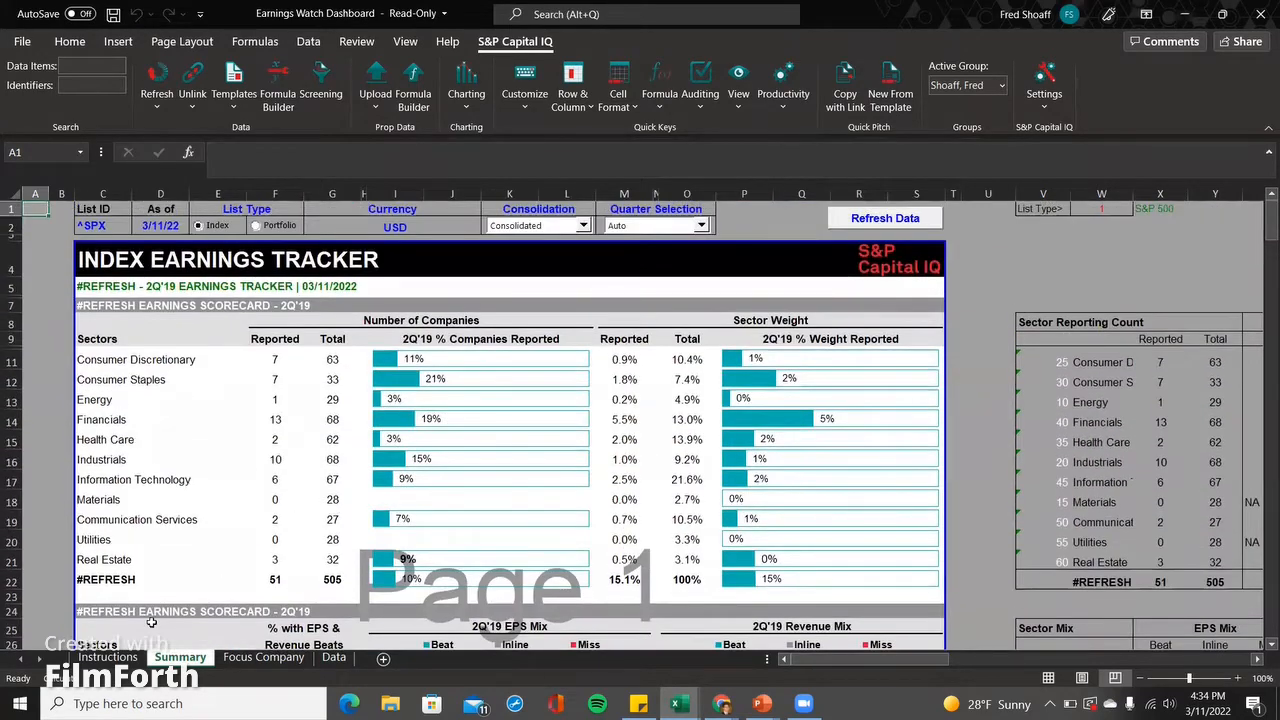
# - Read the dashboard's Instructions sheet down to the contact section, then return to the Summary sheet
pyautogui.click(107, 657)
pyautogui.scroll(-5, 325, 414)
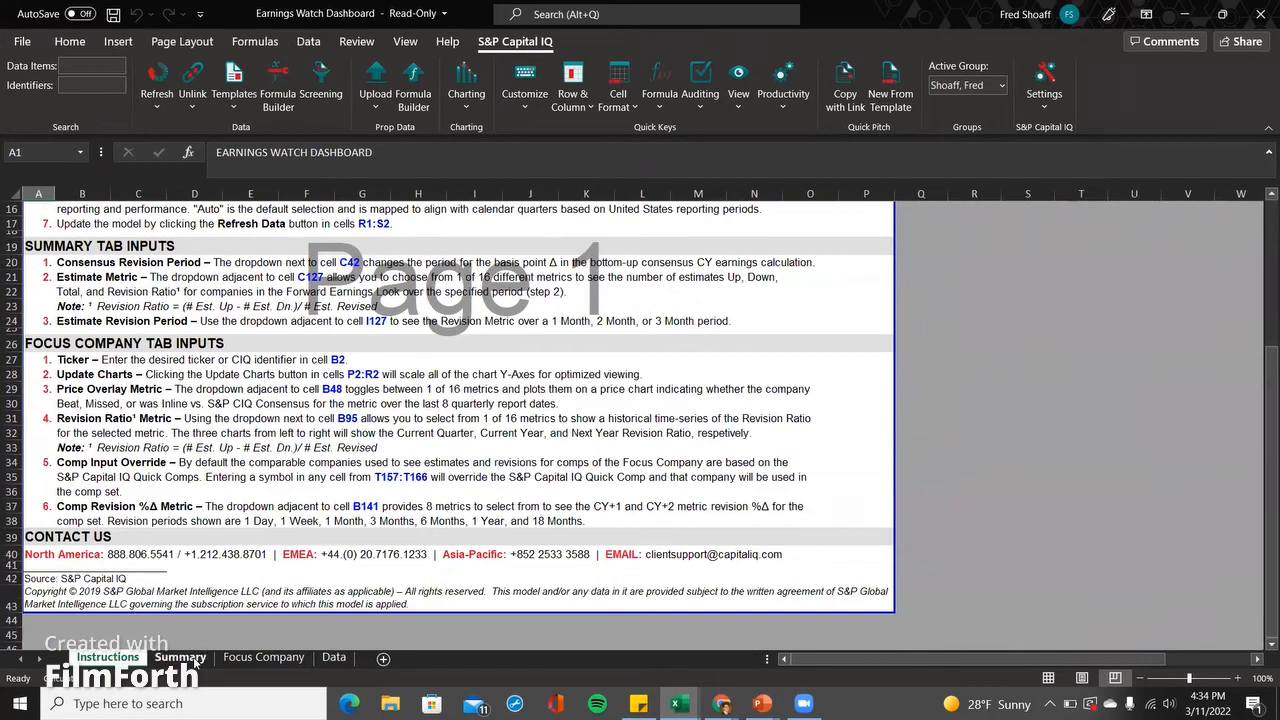
pyautogui.click(181, 657)
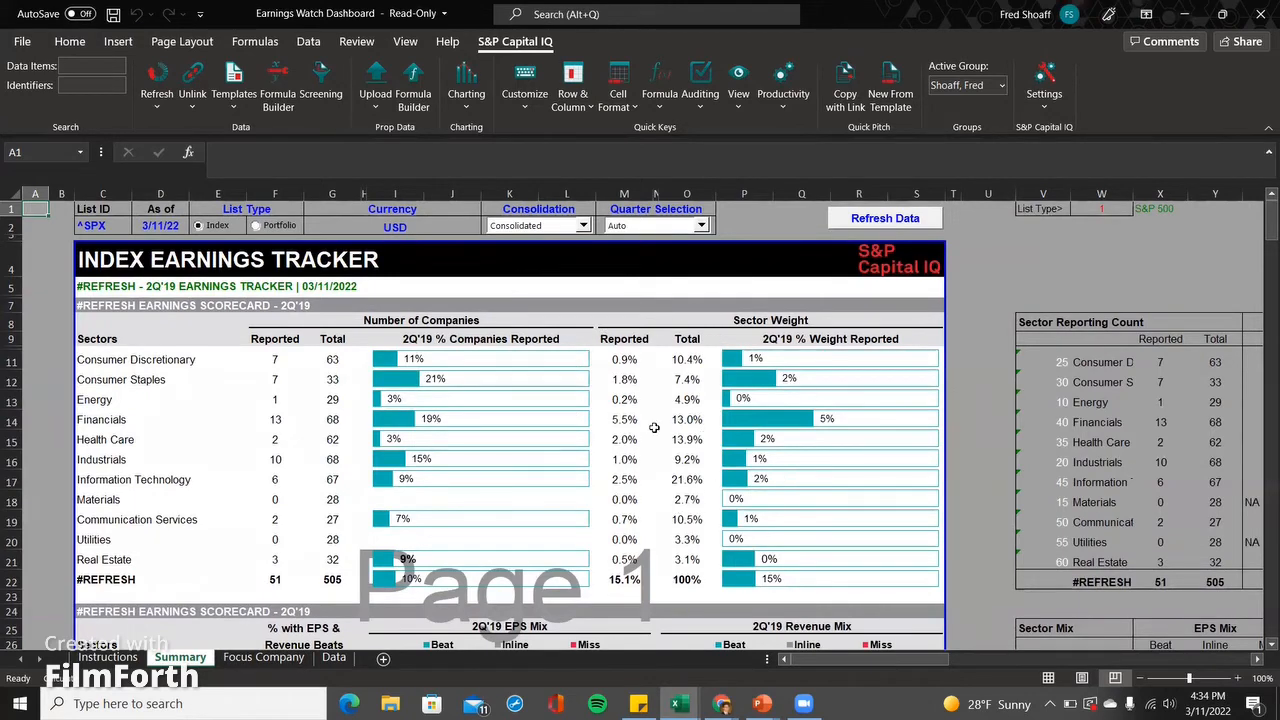
# - Examine the sector EPS Mix and Revenue Mix scorecard on the Summary sheet
pyautogui.scroll(-5, 654, 427)
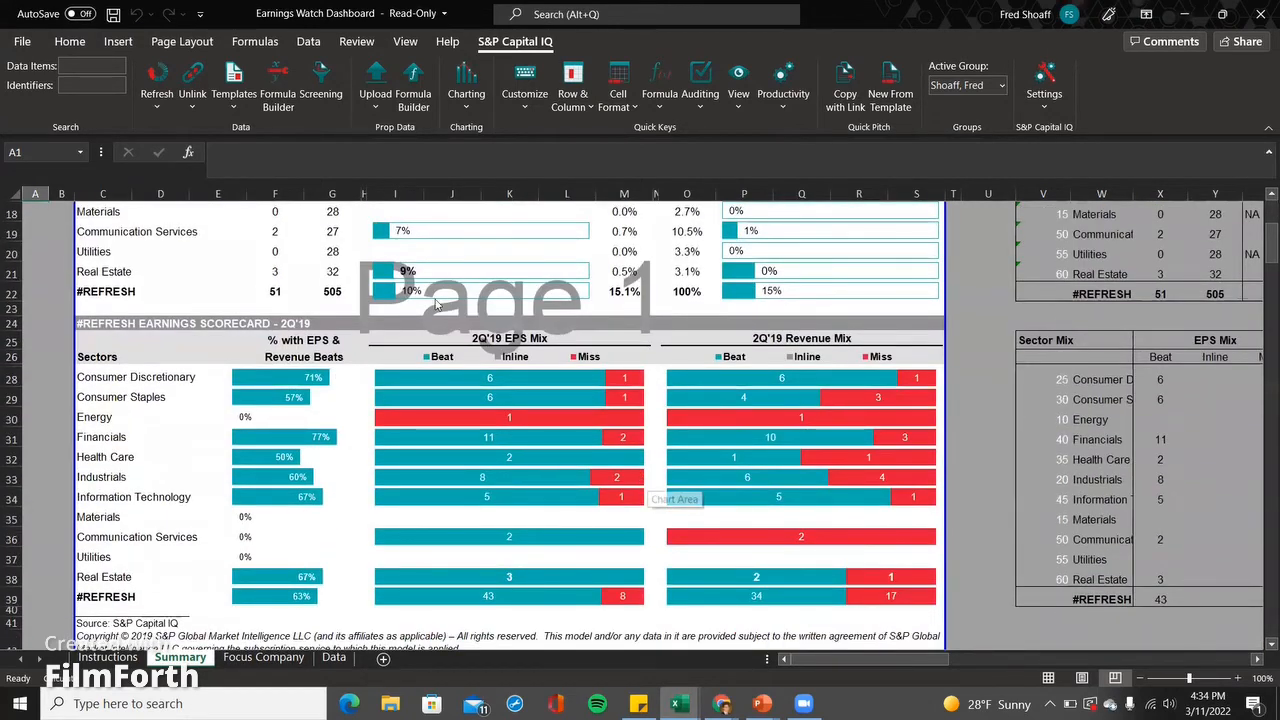
pyautogui.scroll(-2, 335, 320)
pyautogui.scroll(1, 293, 343)
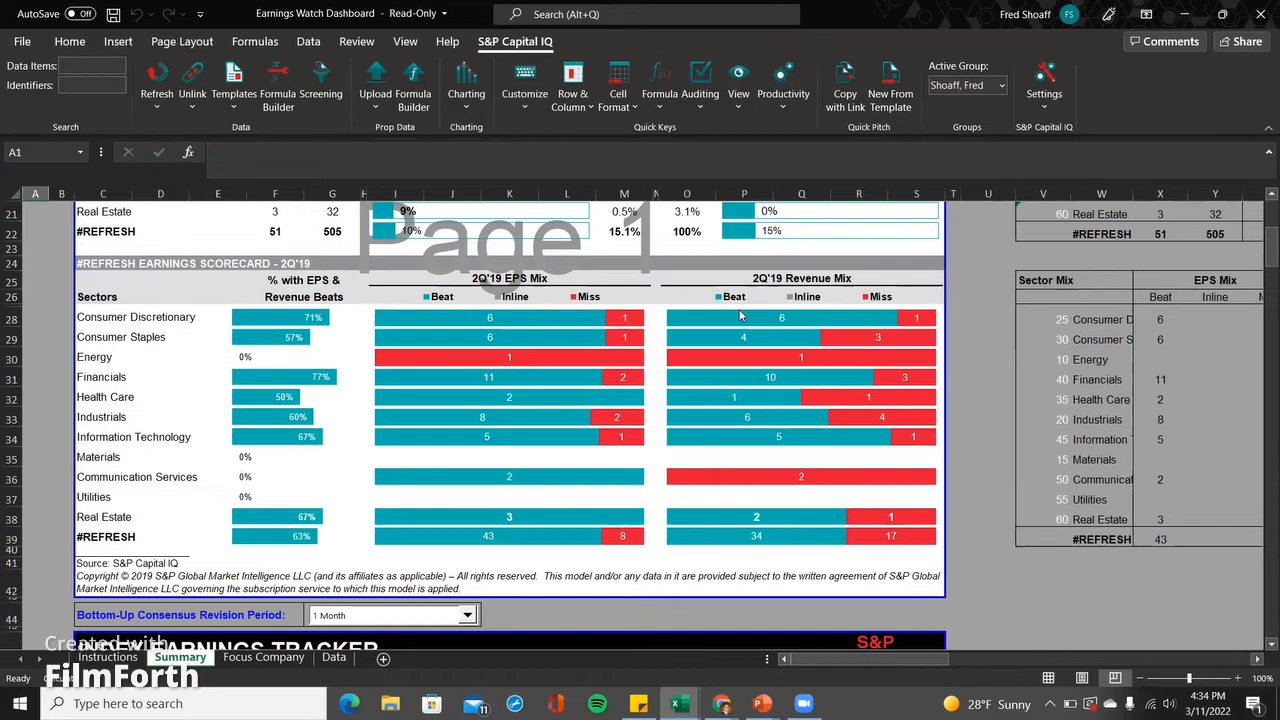
pyautogui.scroll(7, 741, 315)
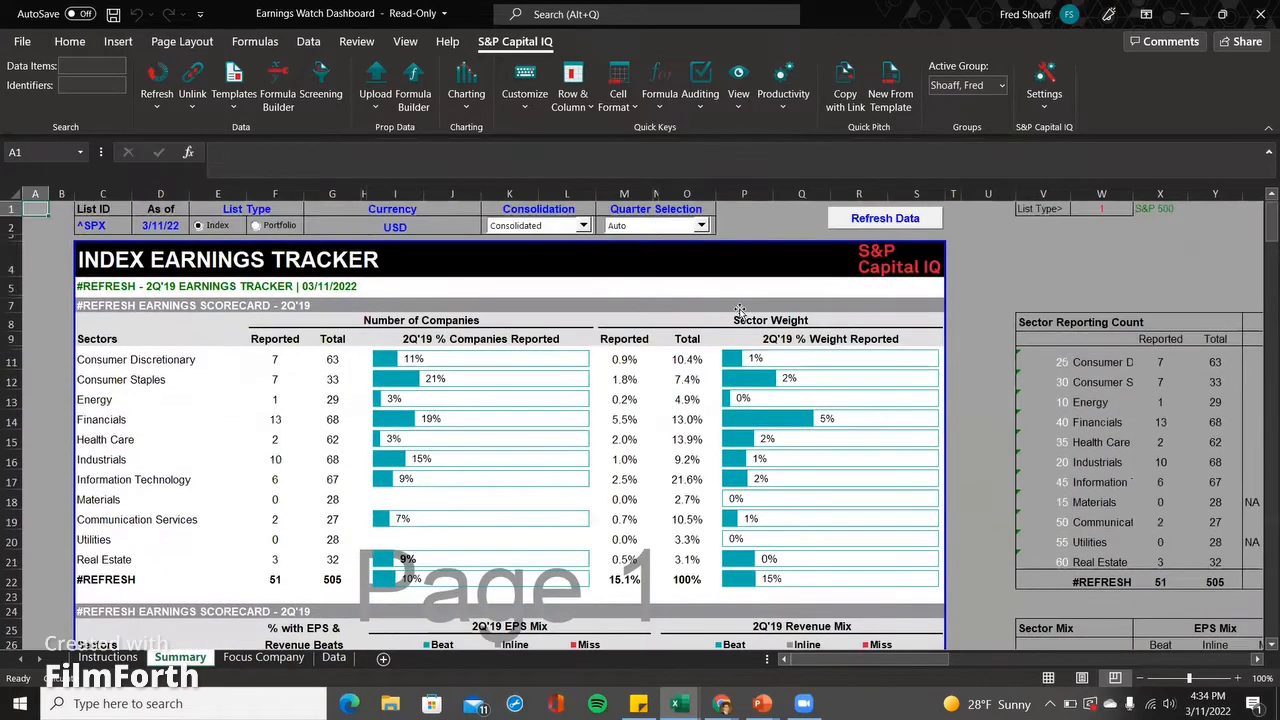
# - Examine the Focus Company sheet's Coca-Cola ratings, target prices and EPS revisions, then return to the Summary sheet
pyautogui.click(263, 657)
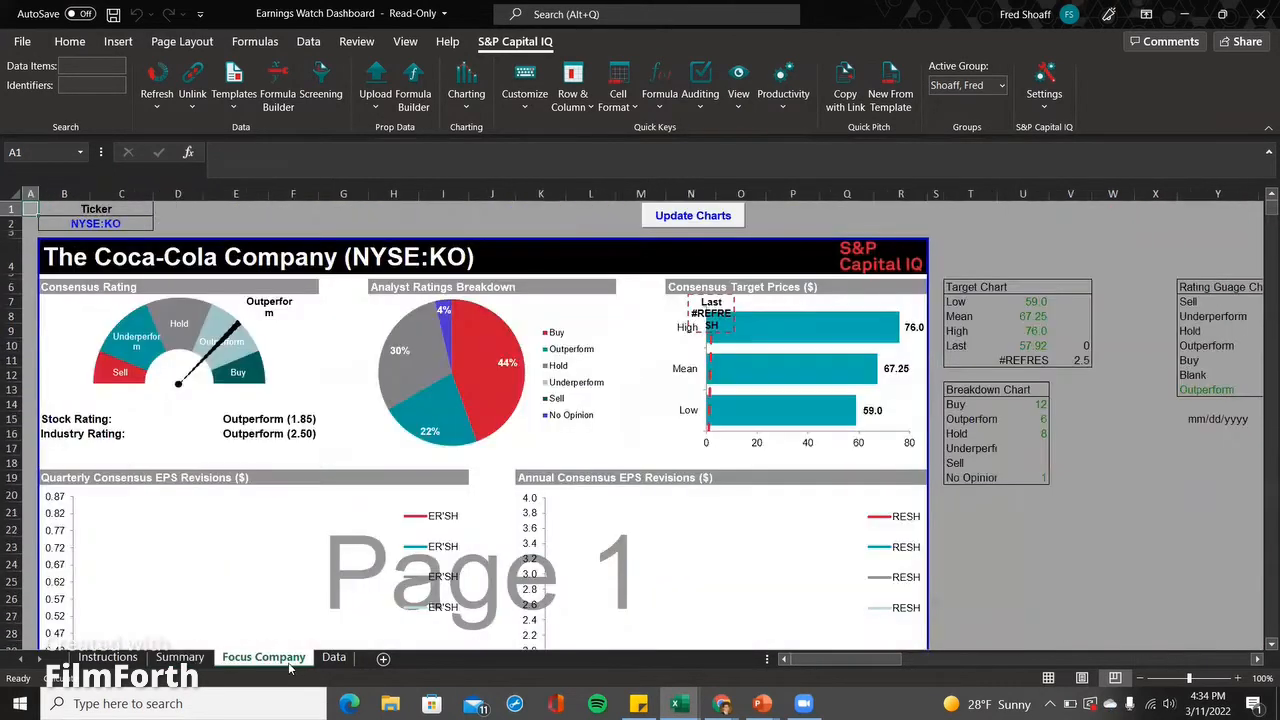
pyautogui.scroll(-1, 613, 427)
pyautogui.scroll(1, 613, 427)
pyautogui.moveTo(257, 369)
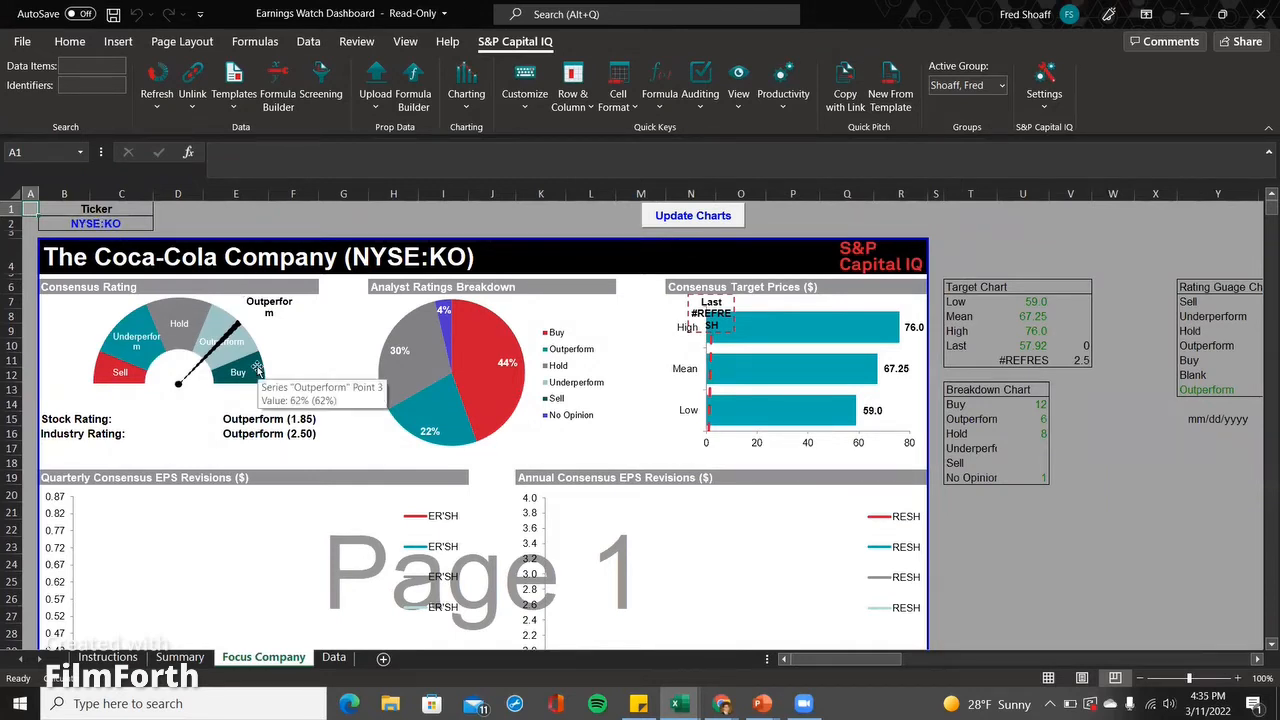
pyautogui.moveTo(420, 399)
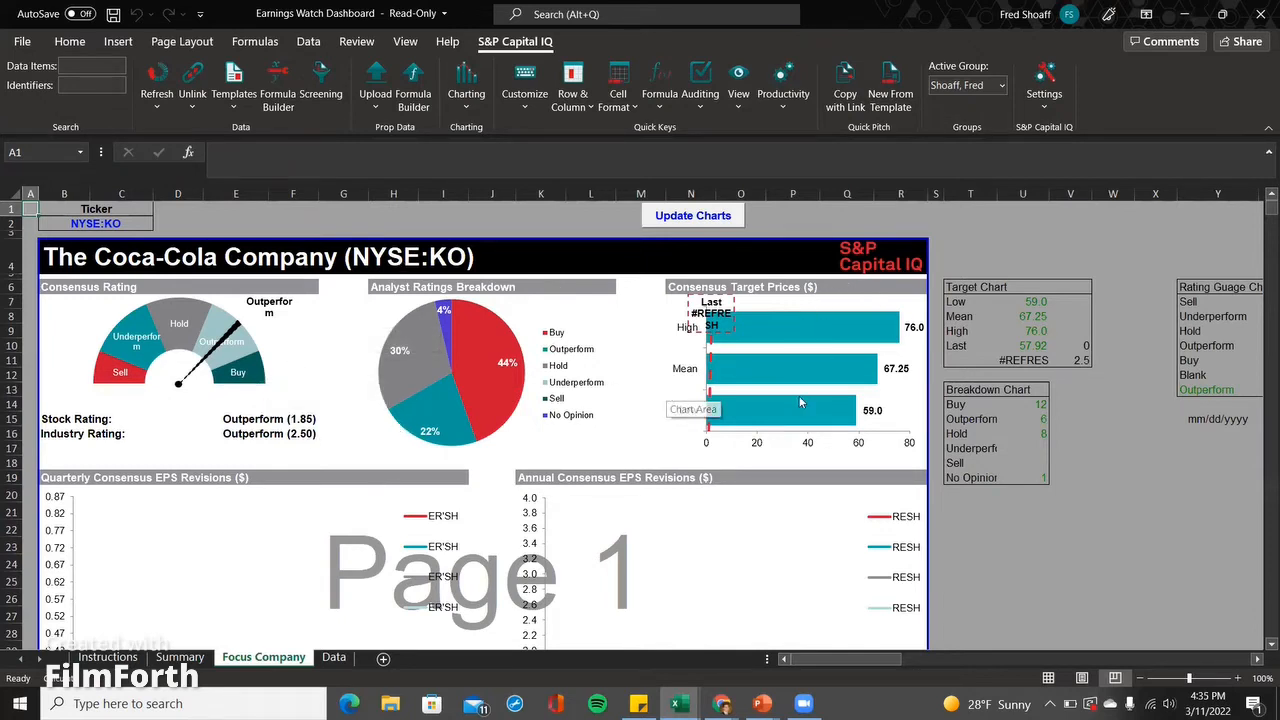
pyautogui.scroll(-2, 462, 465)
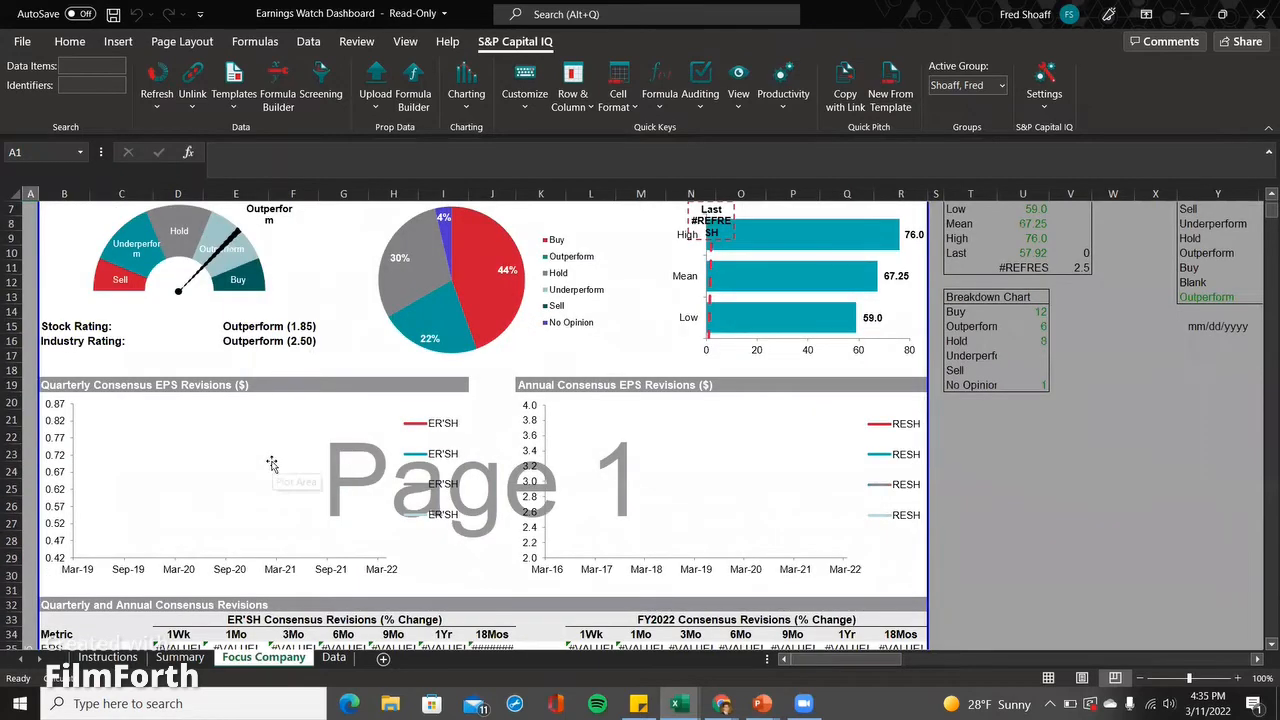
pyautogui.scroll(2, 280, 470)
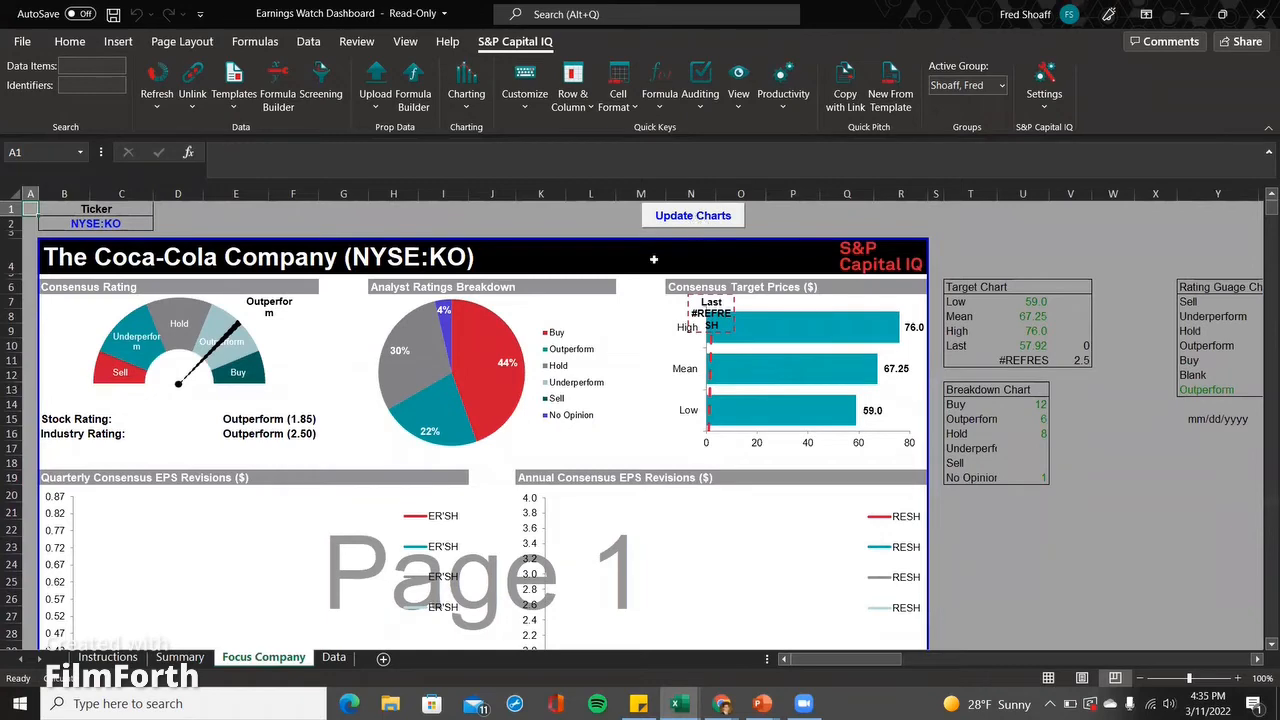
pyautogui.scroll(-6, 626, 390)
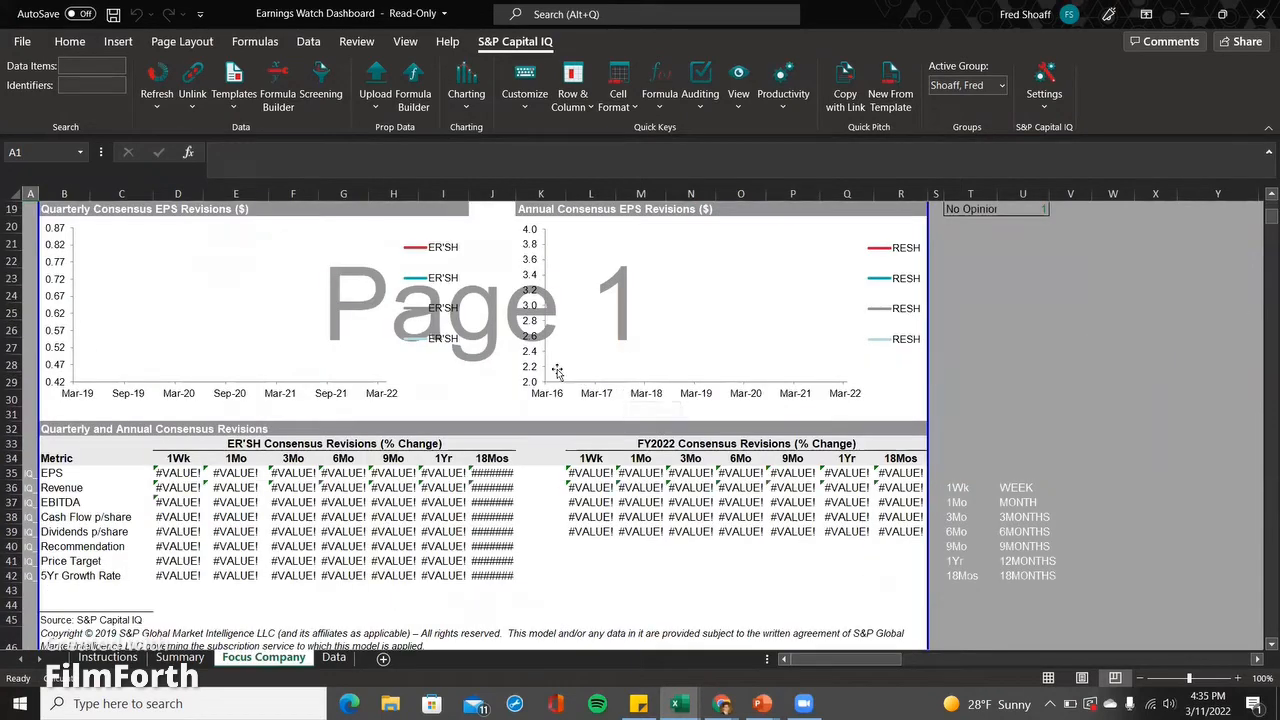
pyautogui.scroll(6, 559, 370)
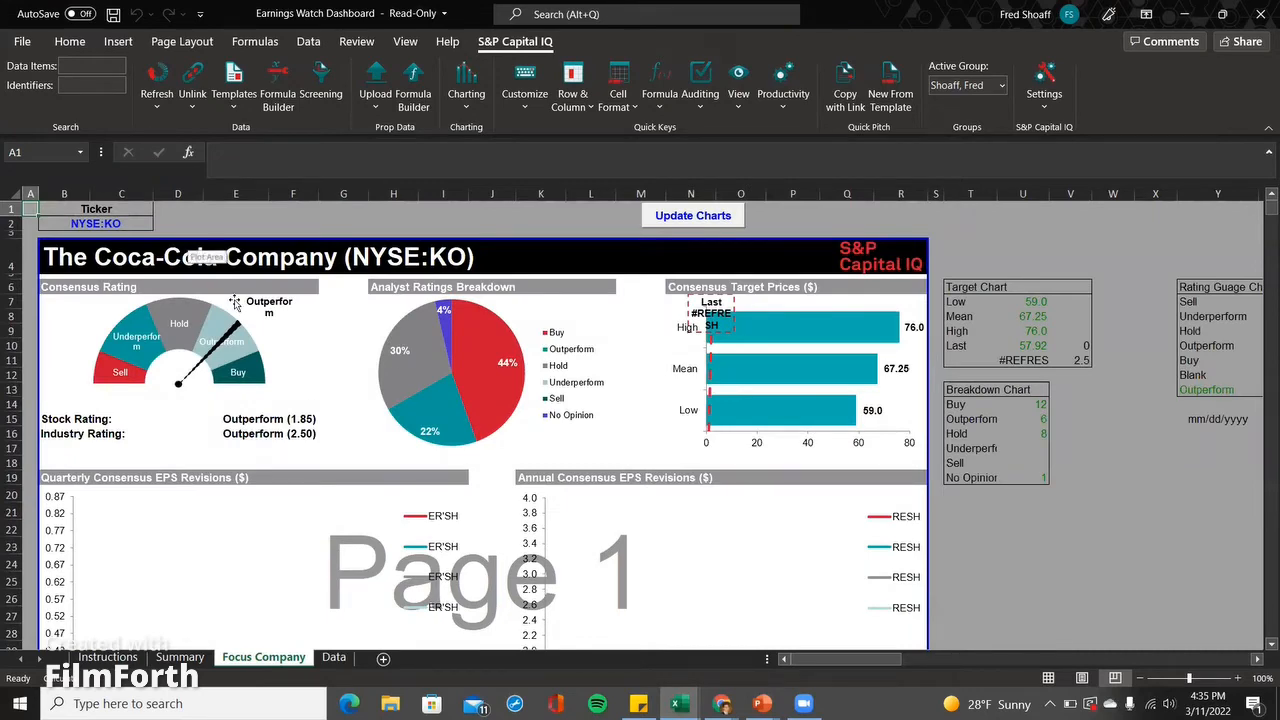
pyautogui.hotkey('ctrl', 'pageup')
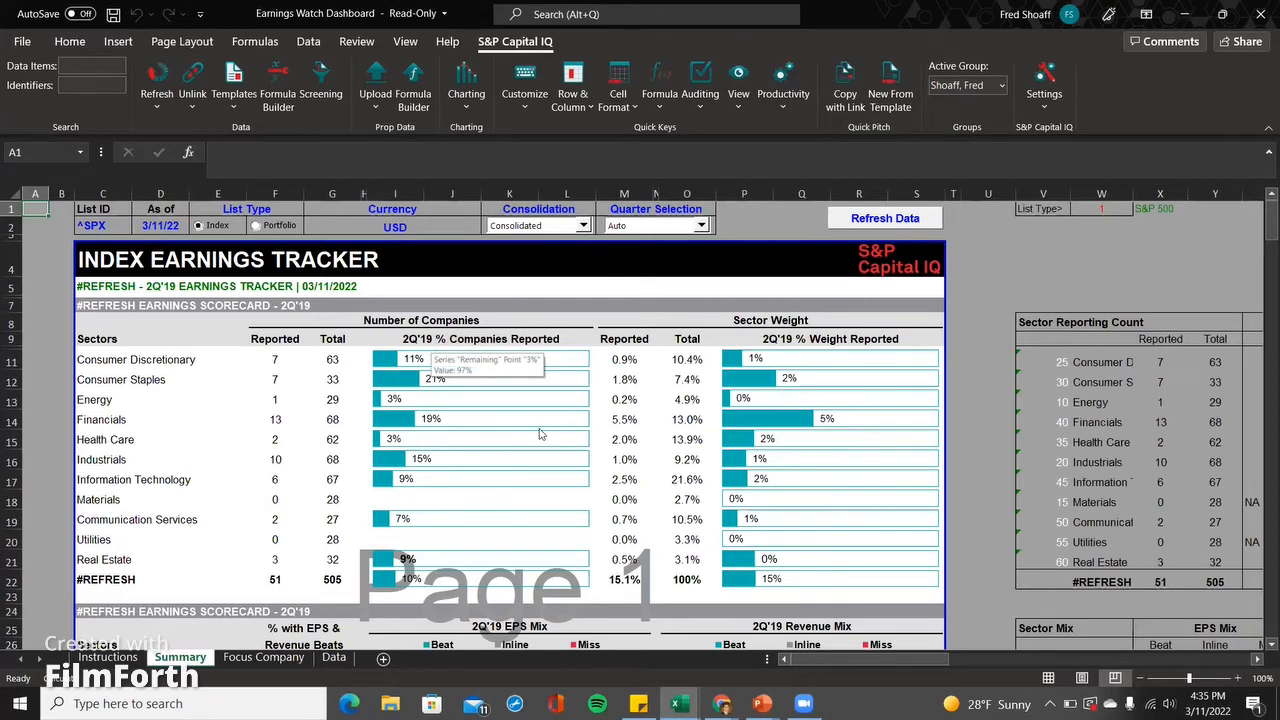
# - Reopen the template library, look through the Macroeconomic and Valuation templates, and close the library
pyautogui.click(233, 88)
pyautogui.click(288, 207)
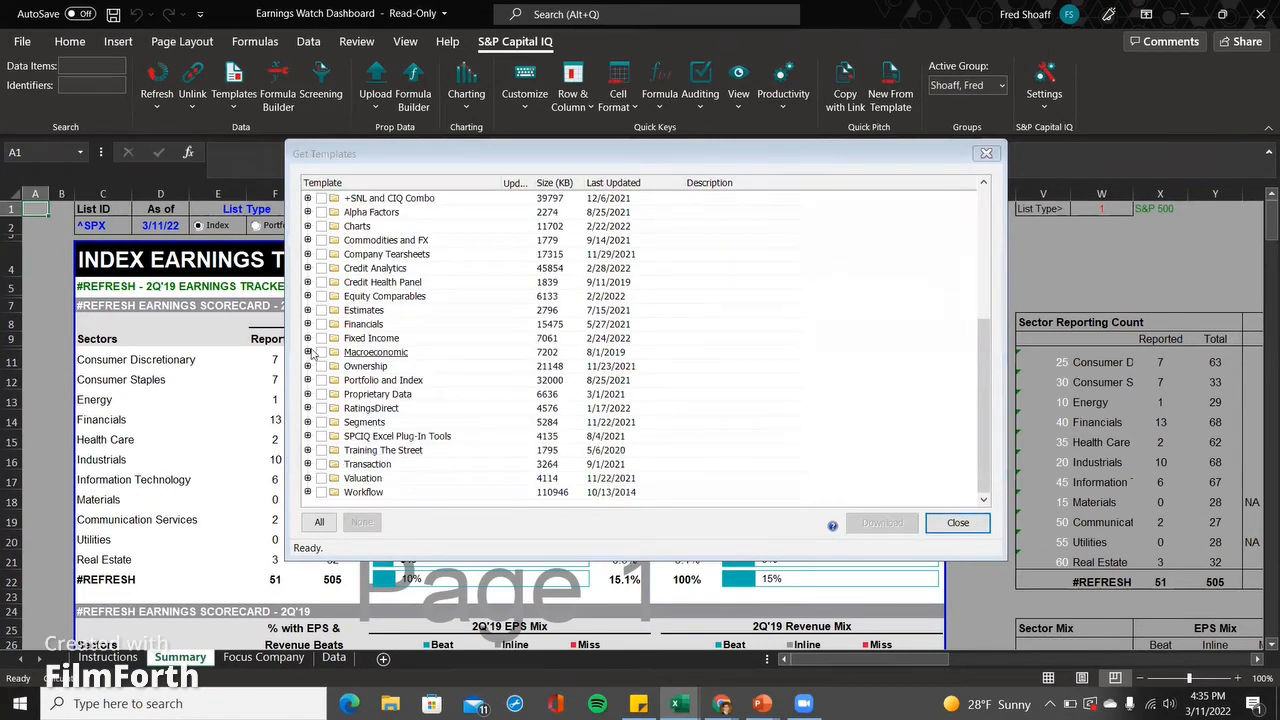
pyautogui.click(308, 352)
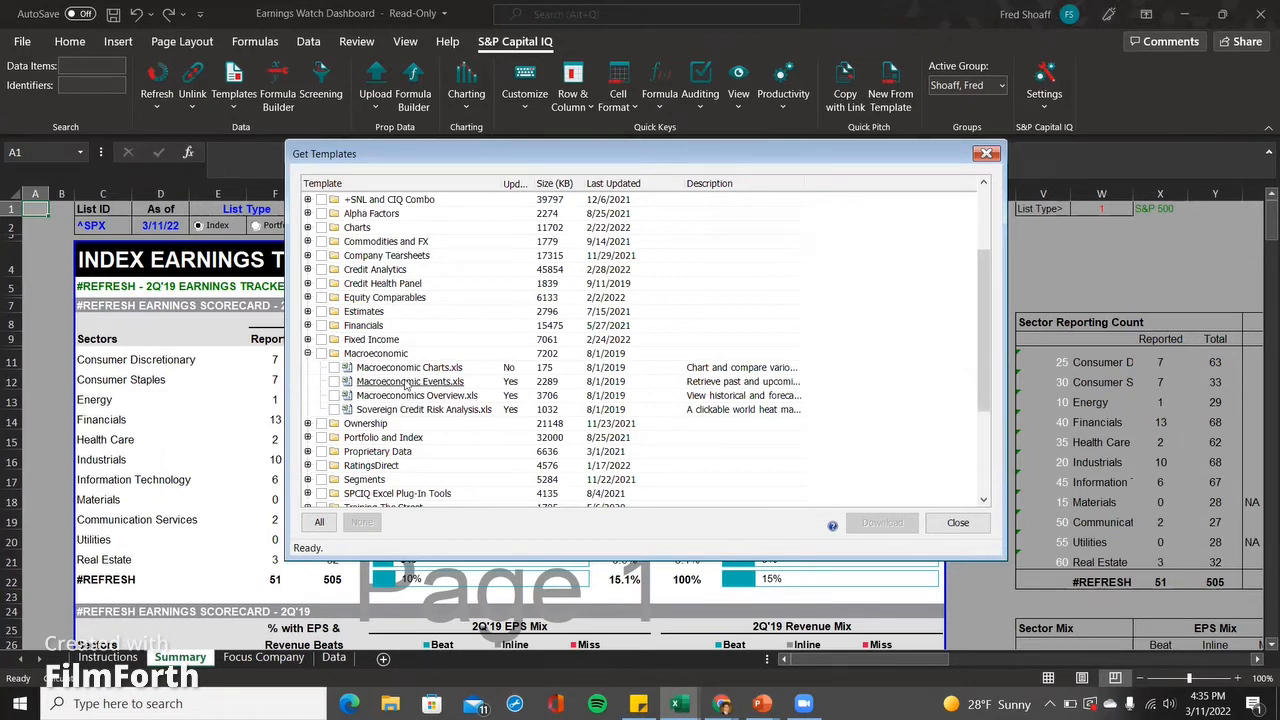
pyautogui.scroll(-1, 408, 386)
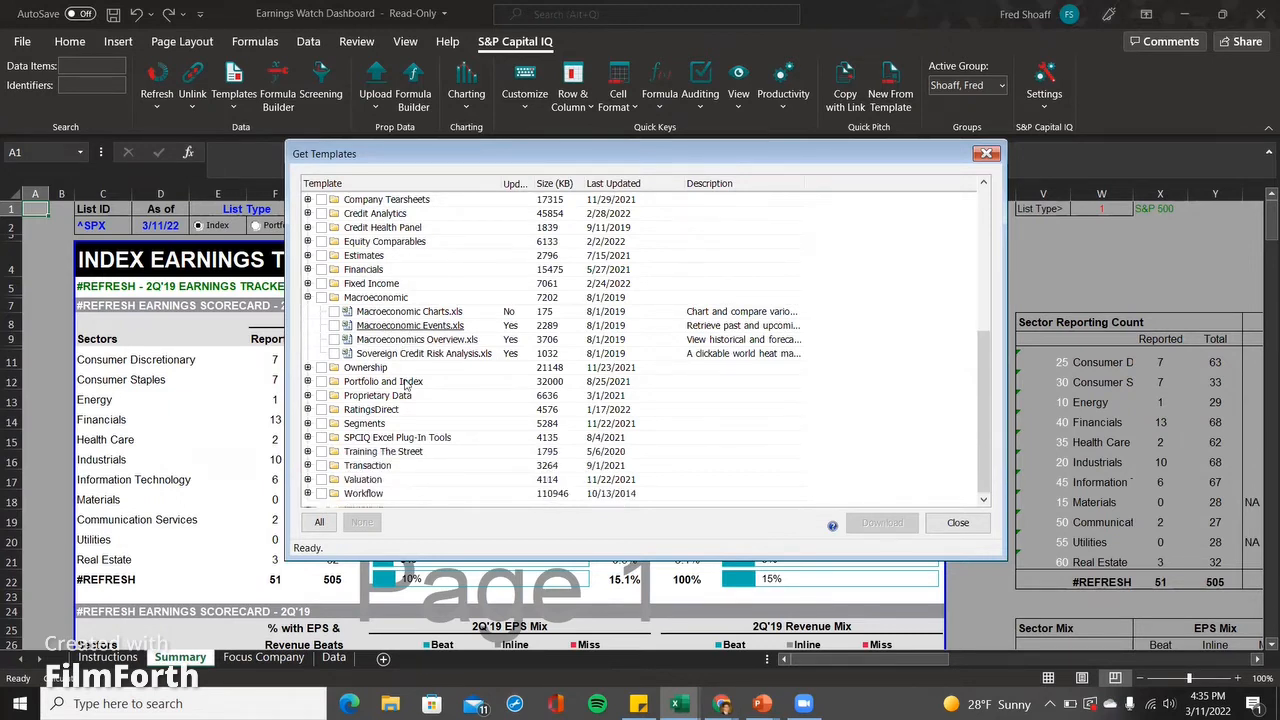
pyautogui.click(308, 479)
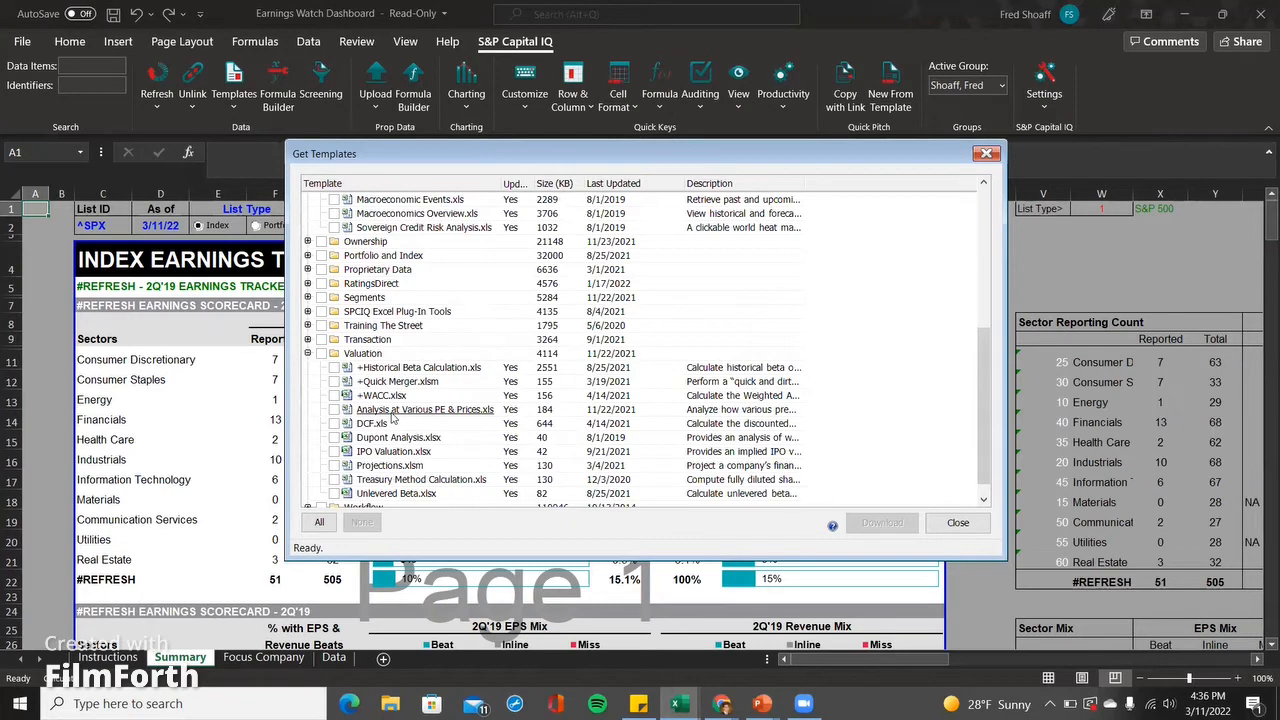
pyautogui.scroll(2, 393, 418)
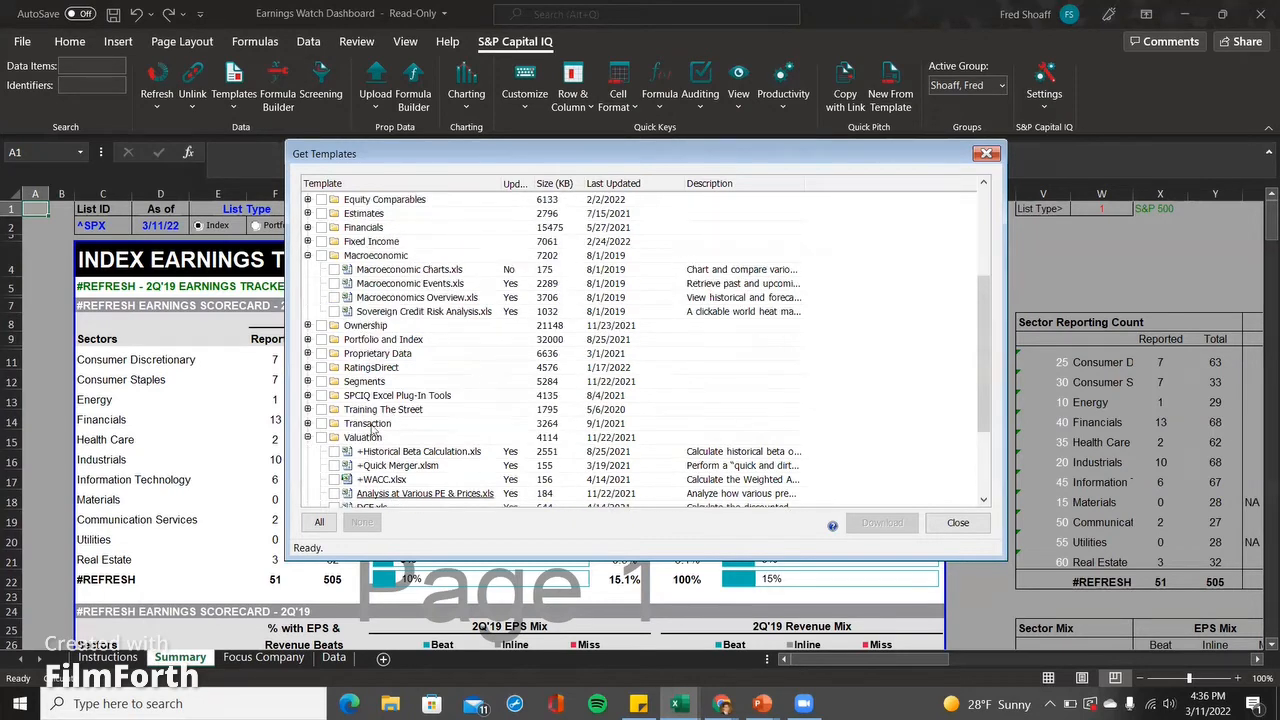
pyautogui.click(308, 439)
pyautogui.click(986, 153)
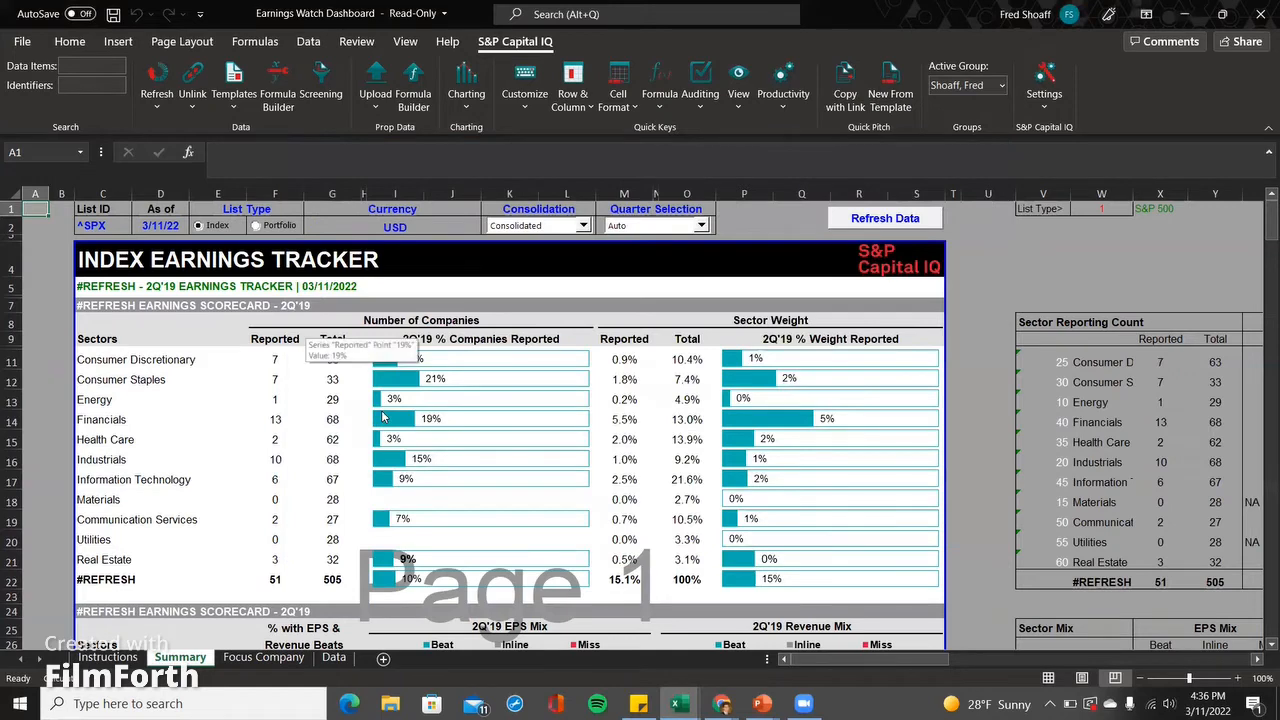
# - Switch to the presentation slide that summarizes the CapIQ macro tools
pyautogui.hotkey('alt', 'Tab')
pyautogui.hotkey('alt', 'Tab')
pyautogui.hotkey('alt', 'Tab')
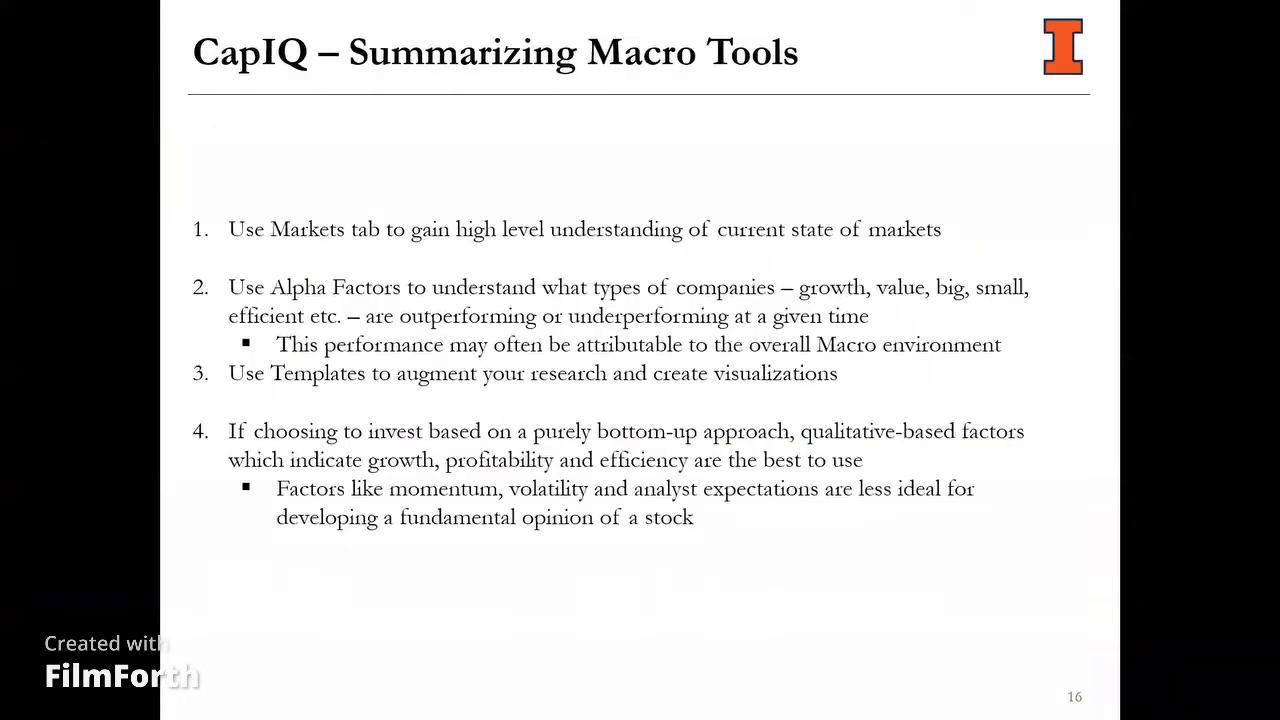
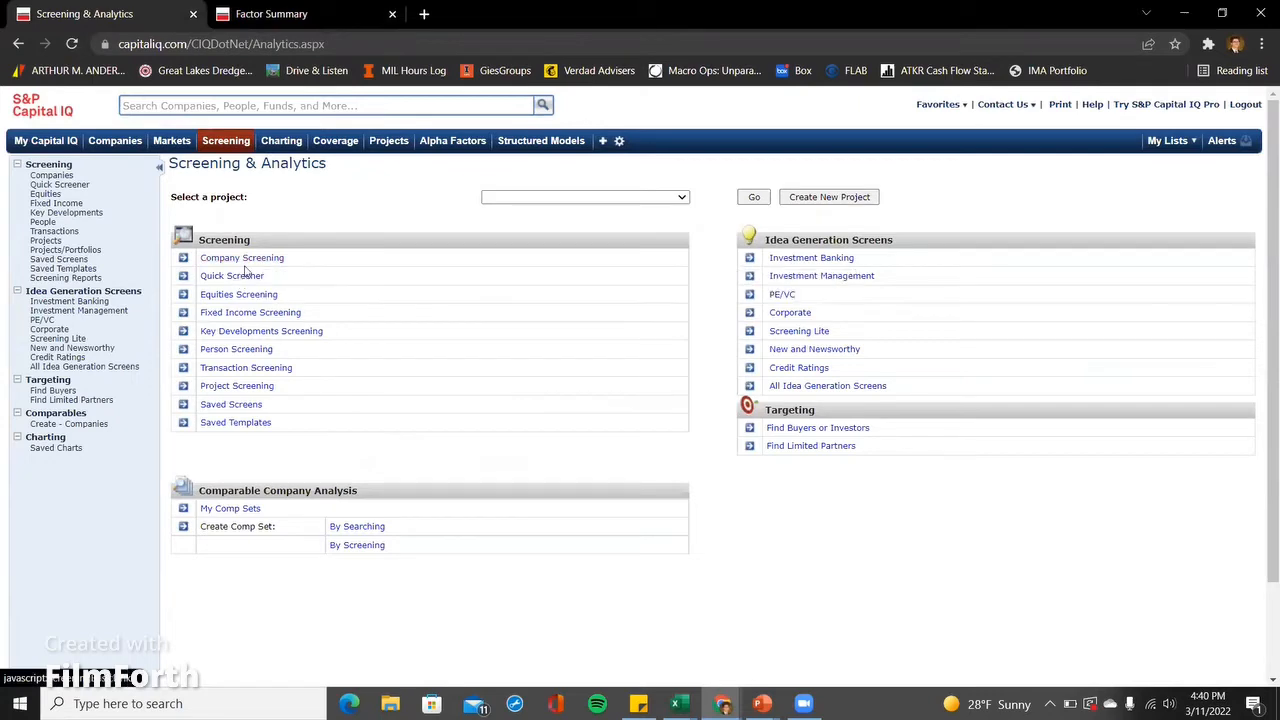
# - Start a company screen and add an index criterion for S&P 500 (^SPX) constituents, limited to the Primary Listing
pyautogui.click(252, 261)
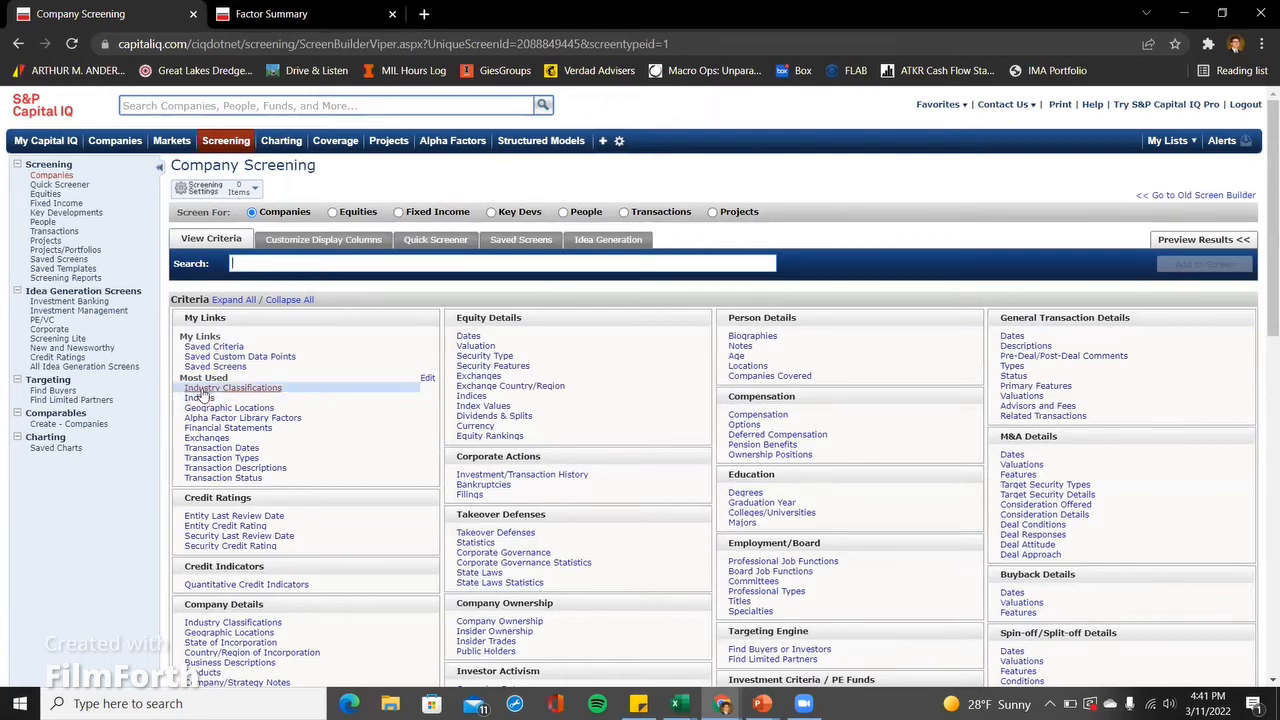
pyautogui.scroll(-1, 250, 489)
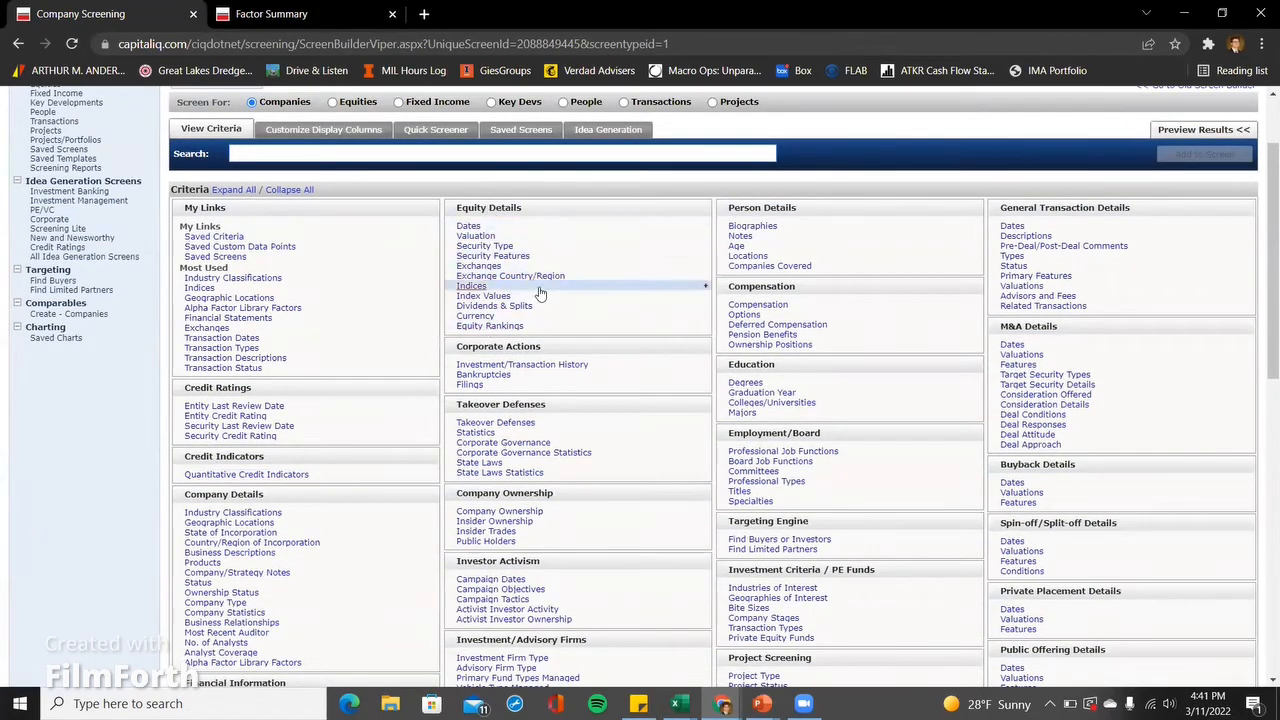
pyautogui.click(473, 287)
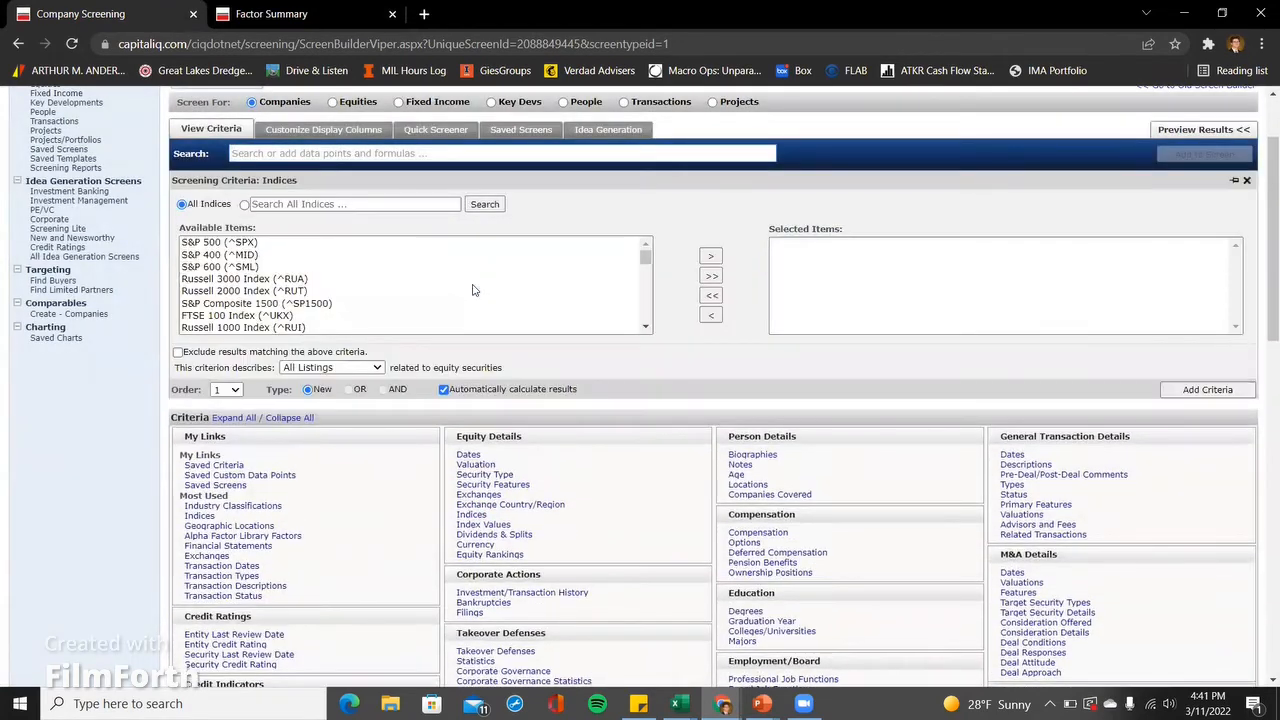
pyautogui.click(202, 247)
pyautogui.click(308, 367)
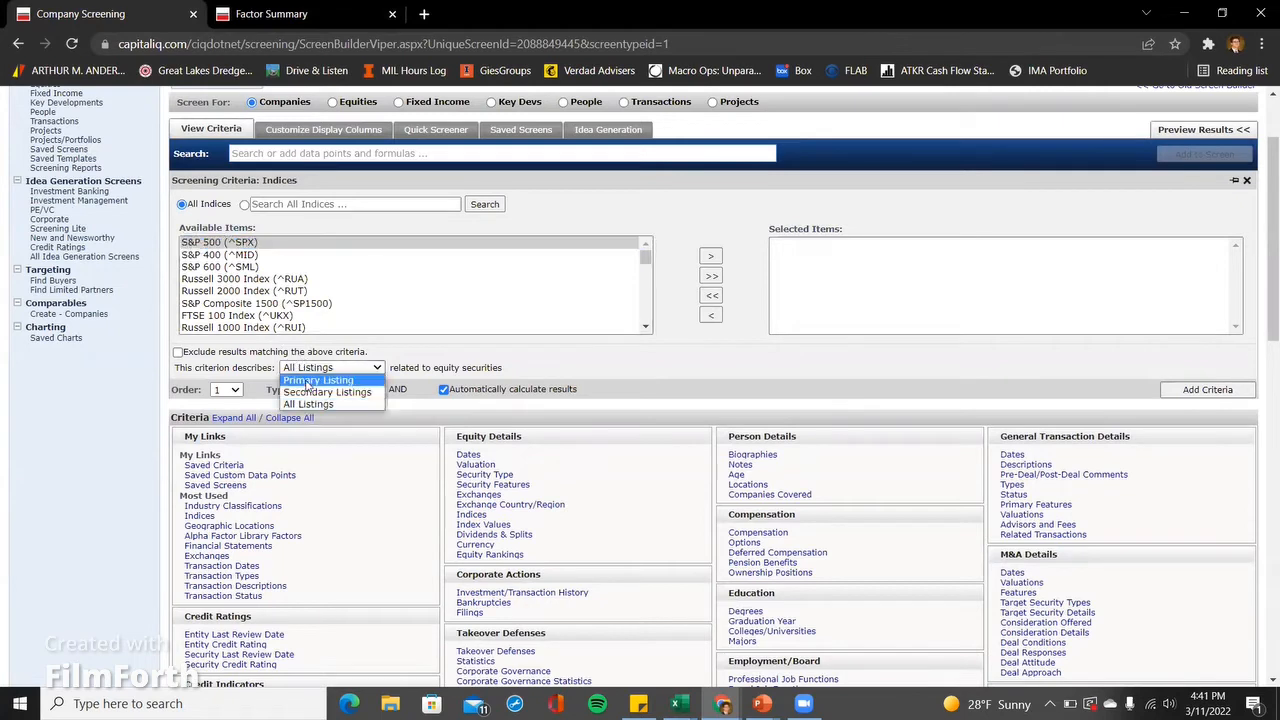
pyautogui.click(306, 381)
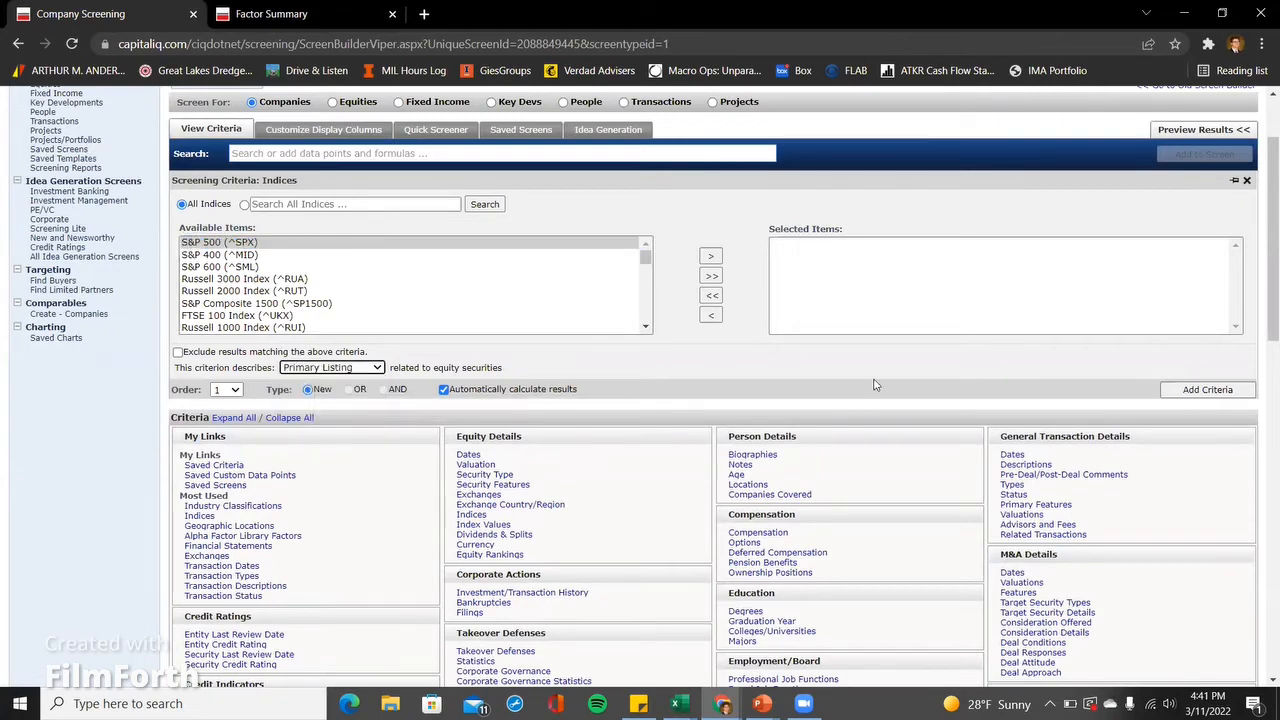
pyautogui.click(712, 257)
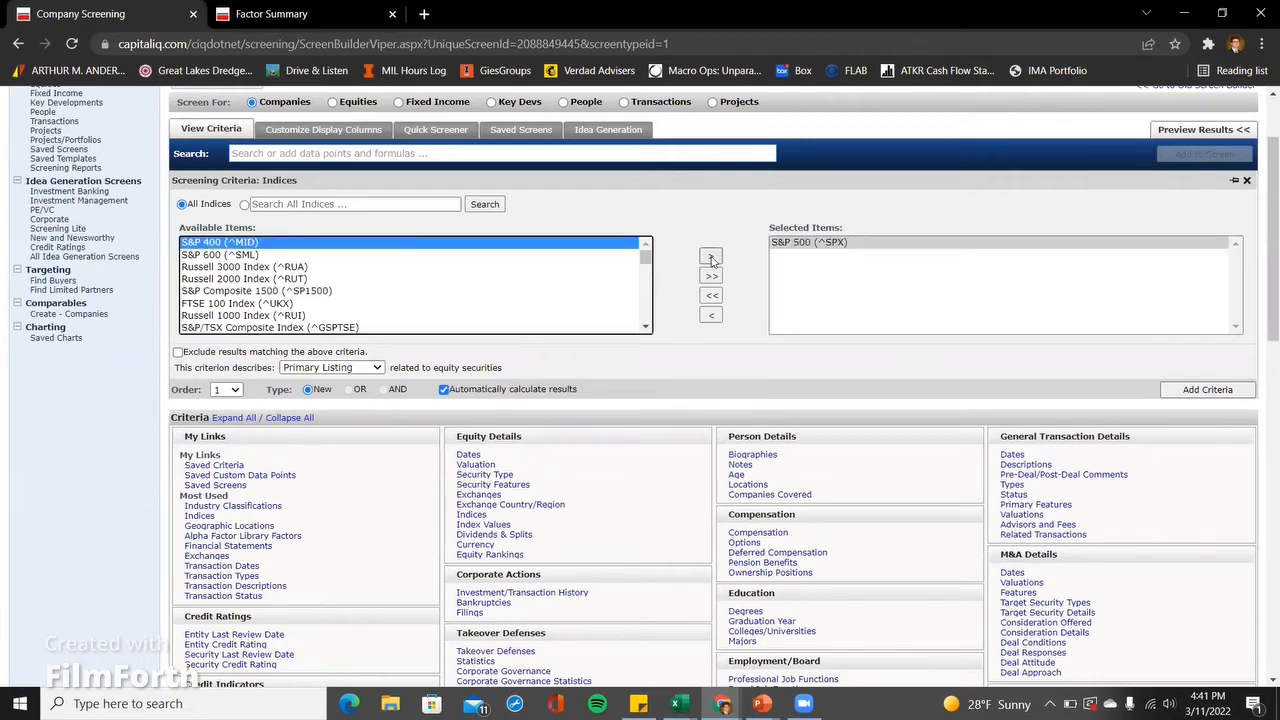
pyautogui.click(1207, 389)
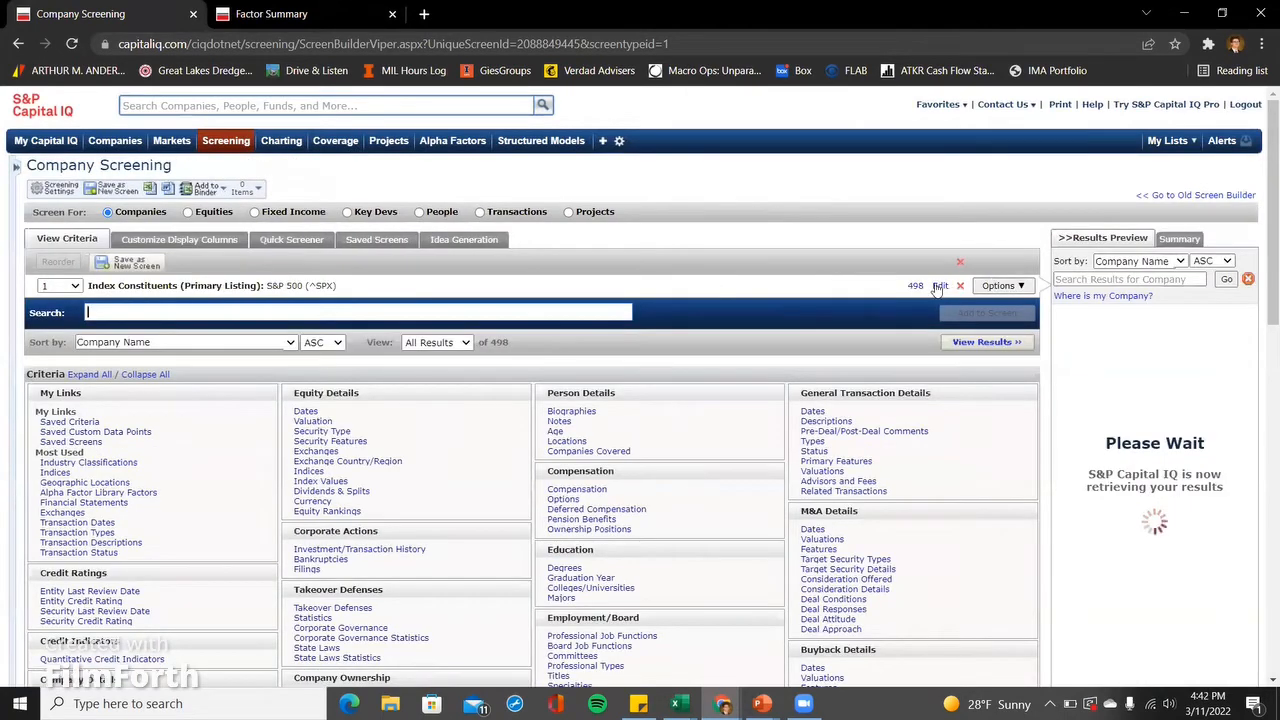
# - View the companies that match the index criterion and open the customization of the result's display columns
pyautogui.click(915, 287)
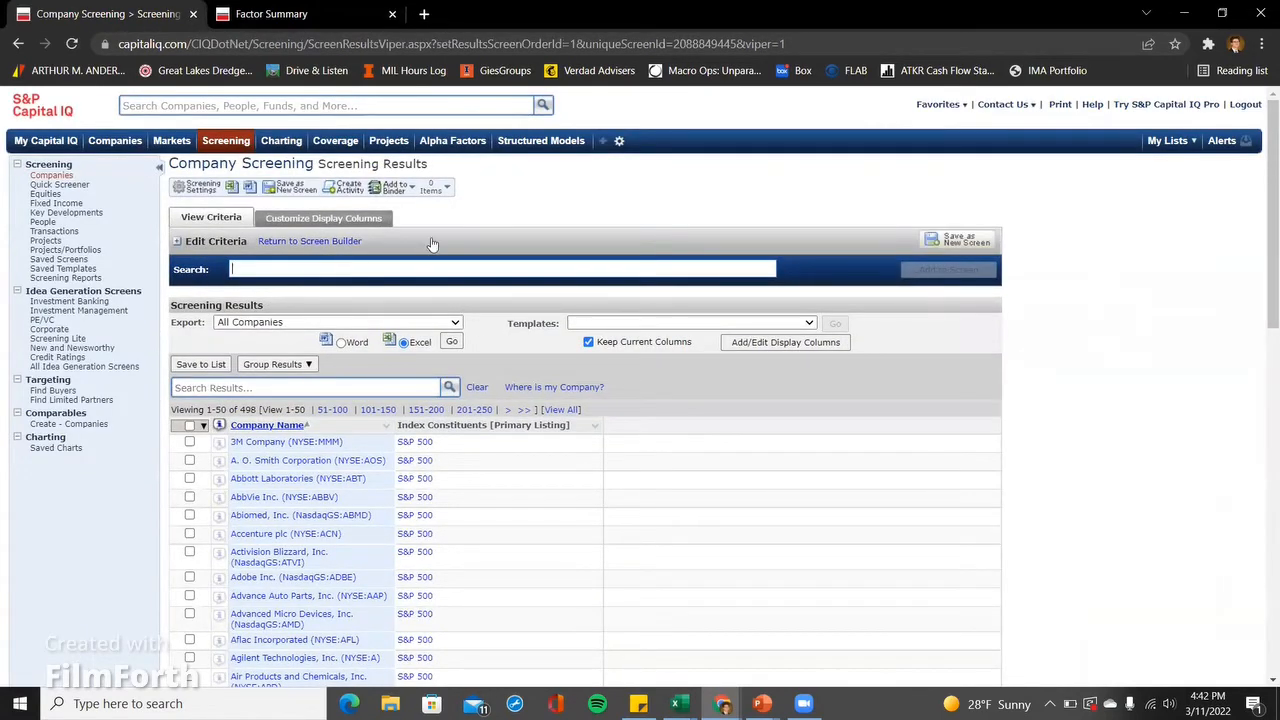
pyautogui.click(323, 222)
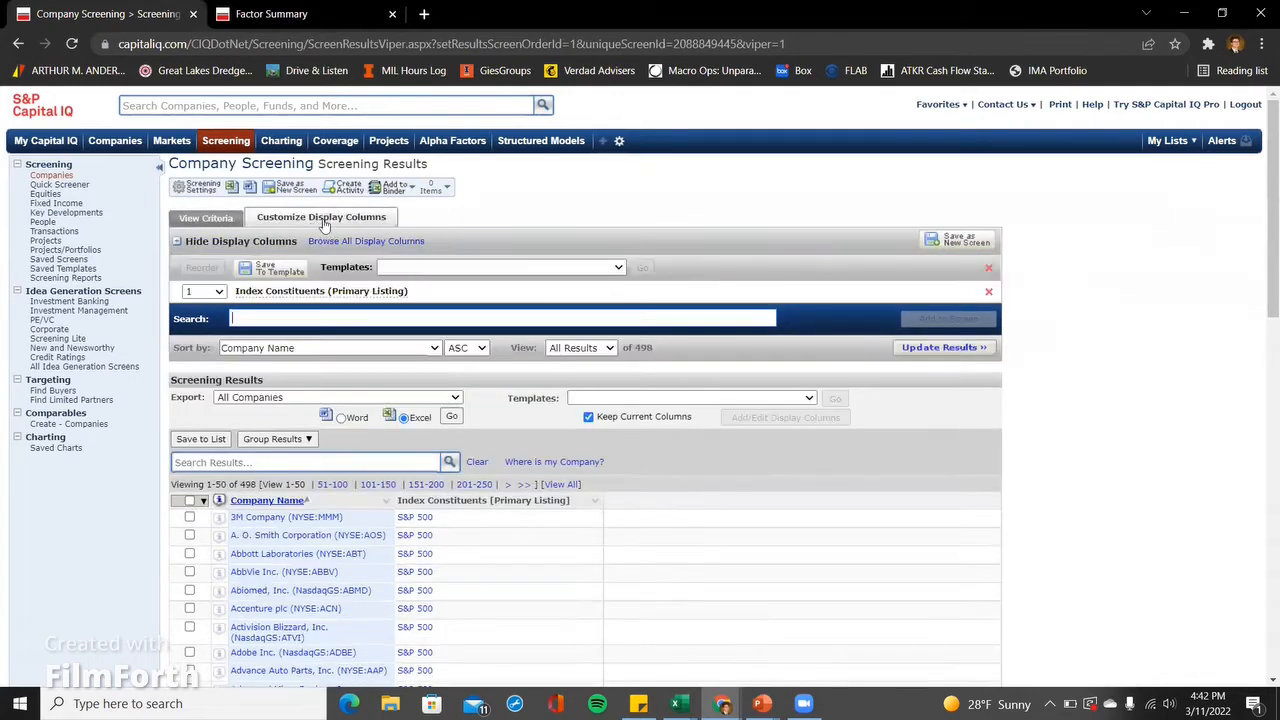
pyautogui.click(325, 315)
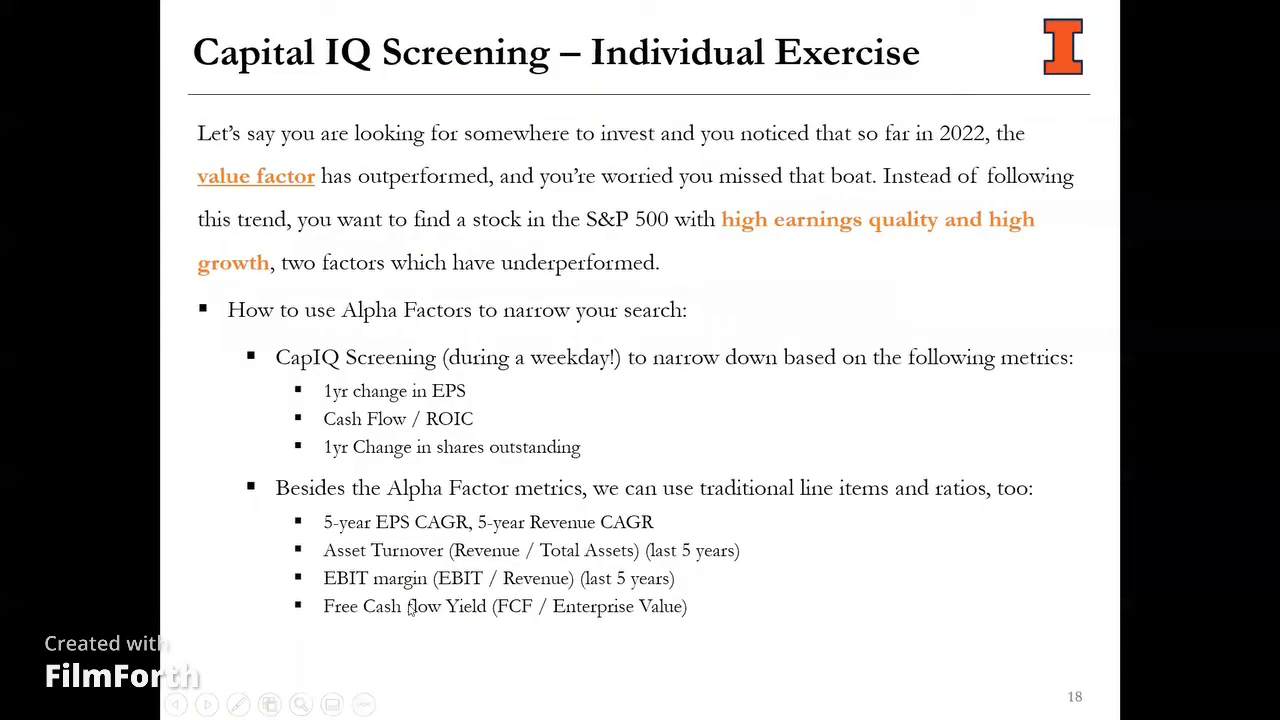
# - Review the Screen Criteria slide in the presentation, then return to the Capital IQ screening results in the browser
pyautogui.scroll(-2, 653, 442)
pyautogui.scroll(1, 653, 442)
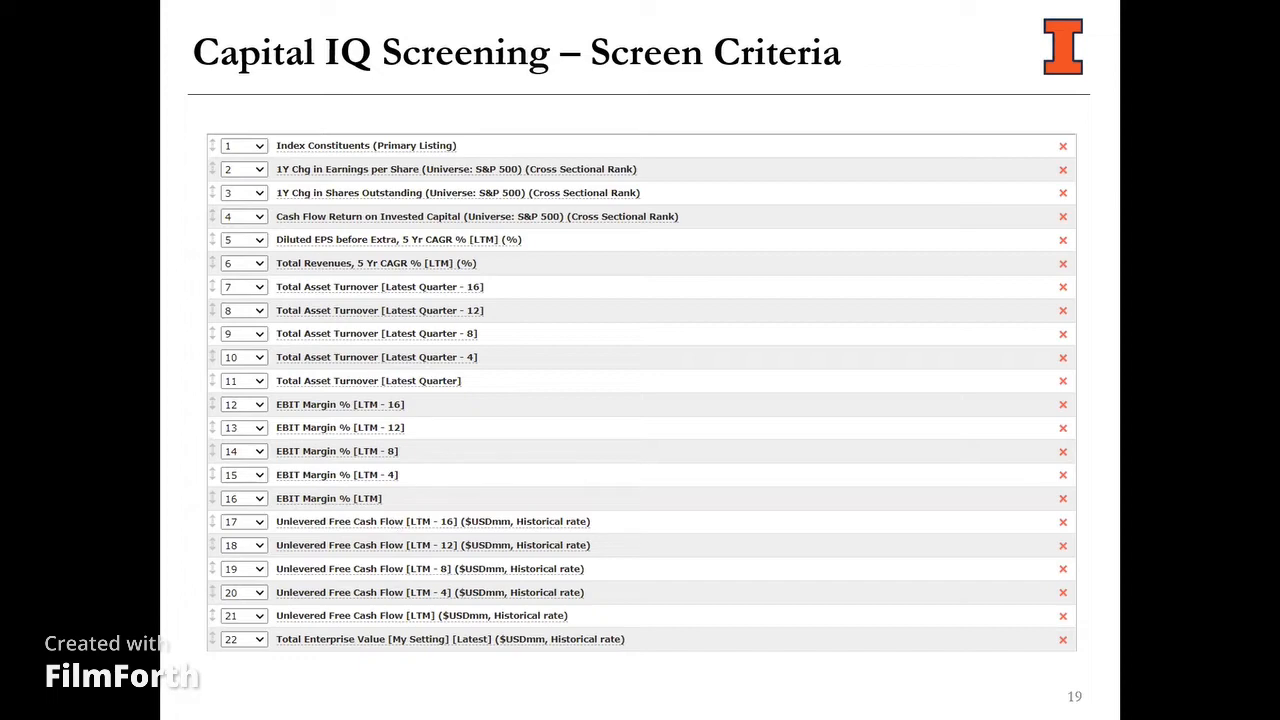
pyautogui.hotkey('alt', 'Tab')
pyautogui.hotkey('alt', 'Tab')
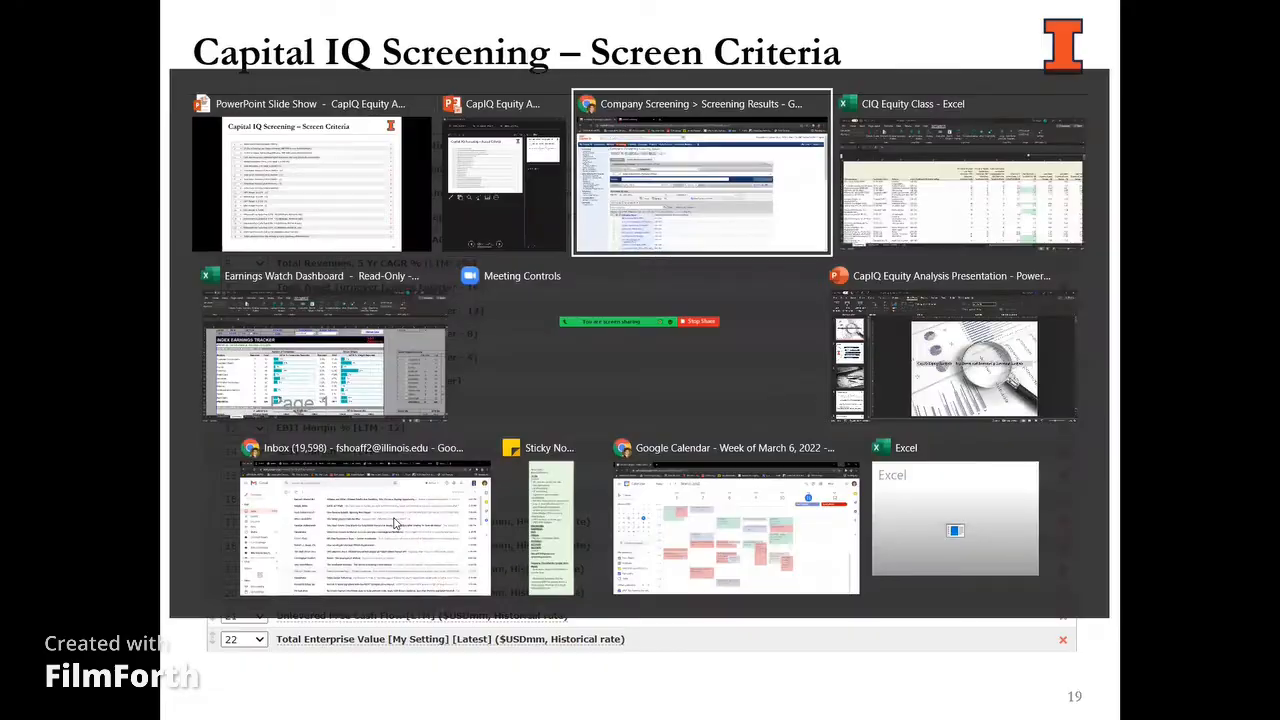
# - Browse all display columns and add the Alpha Factor 1Y Chg in Earnings per Share from Historical Growth, S&P 500 universe, Cross Sectional Rank
pyautogui.scroll(-1, 385, 428)
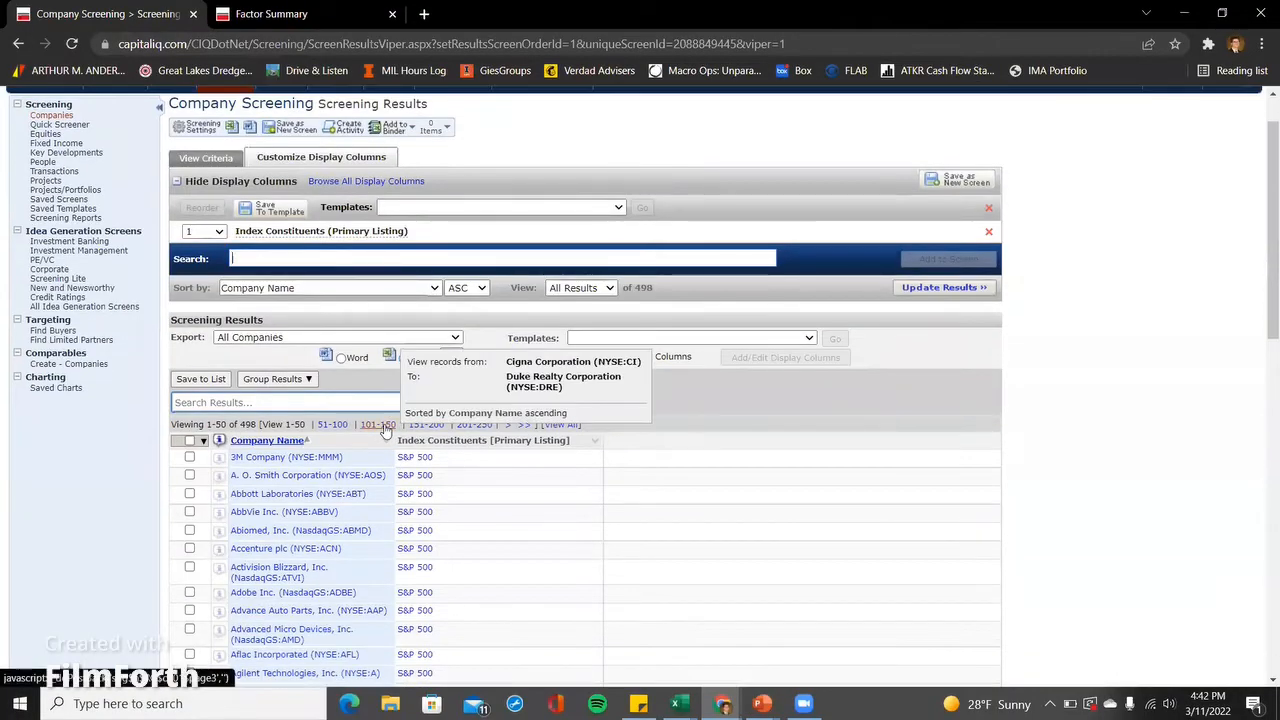
pyautogui.click(363, 181)
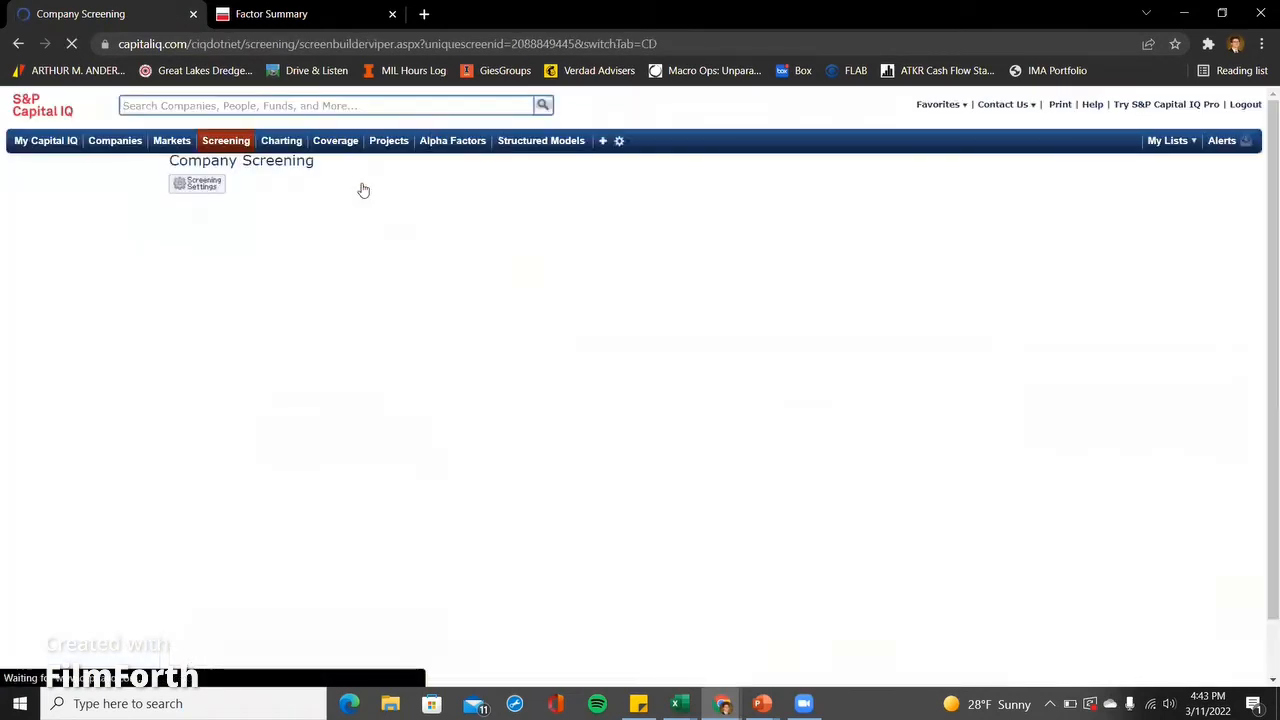
pyautogui.scroll(-2, 473, 502)
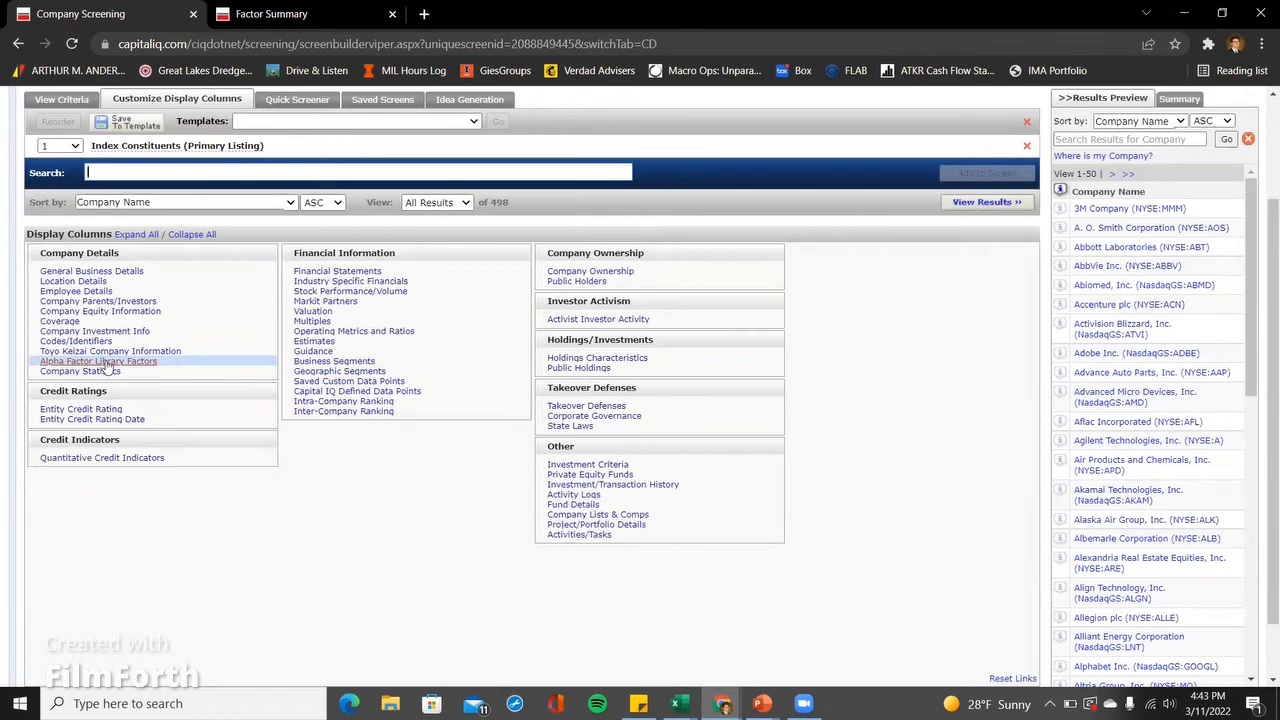
pyautogui.click(106, 362)
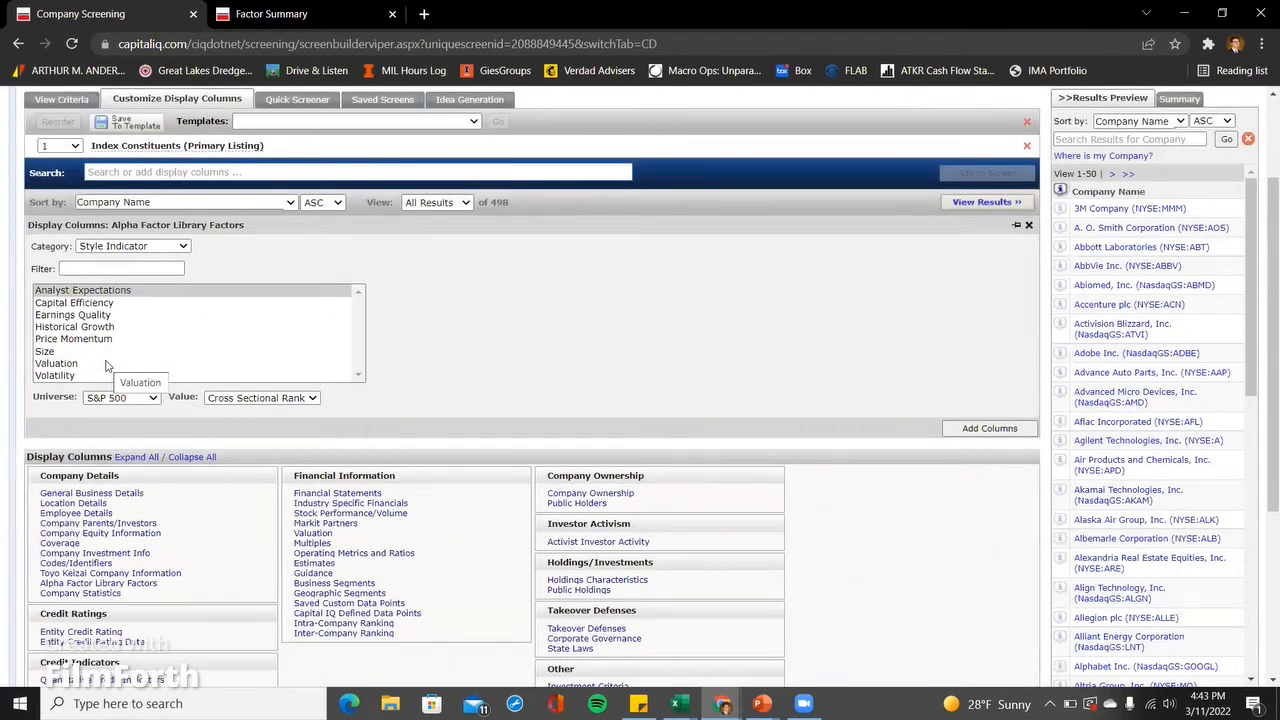
pyautogui.click(143, 247)
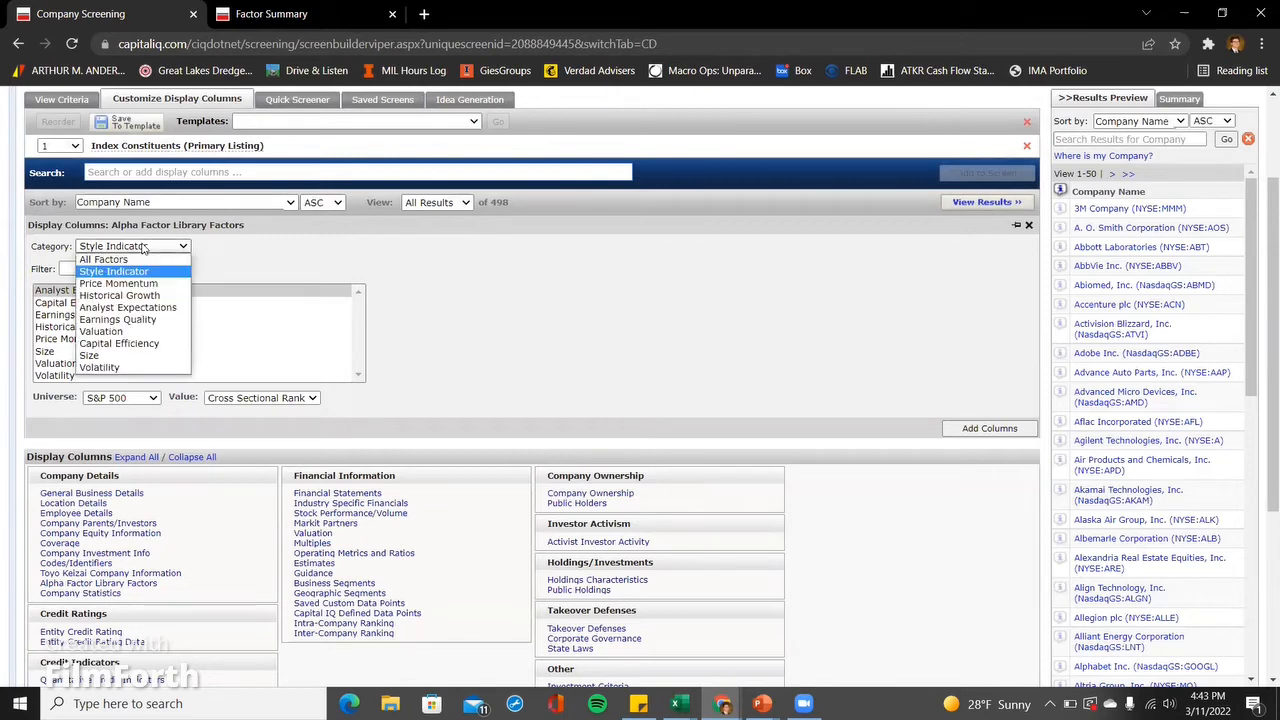
pyautogui.click(122, 319)
pyautogui.click(140, 246)
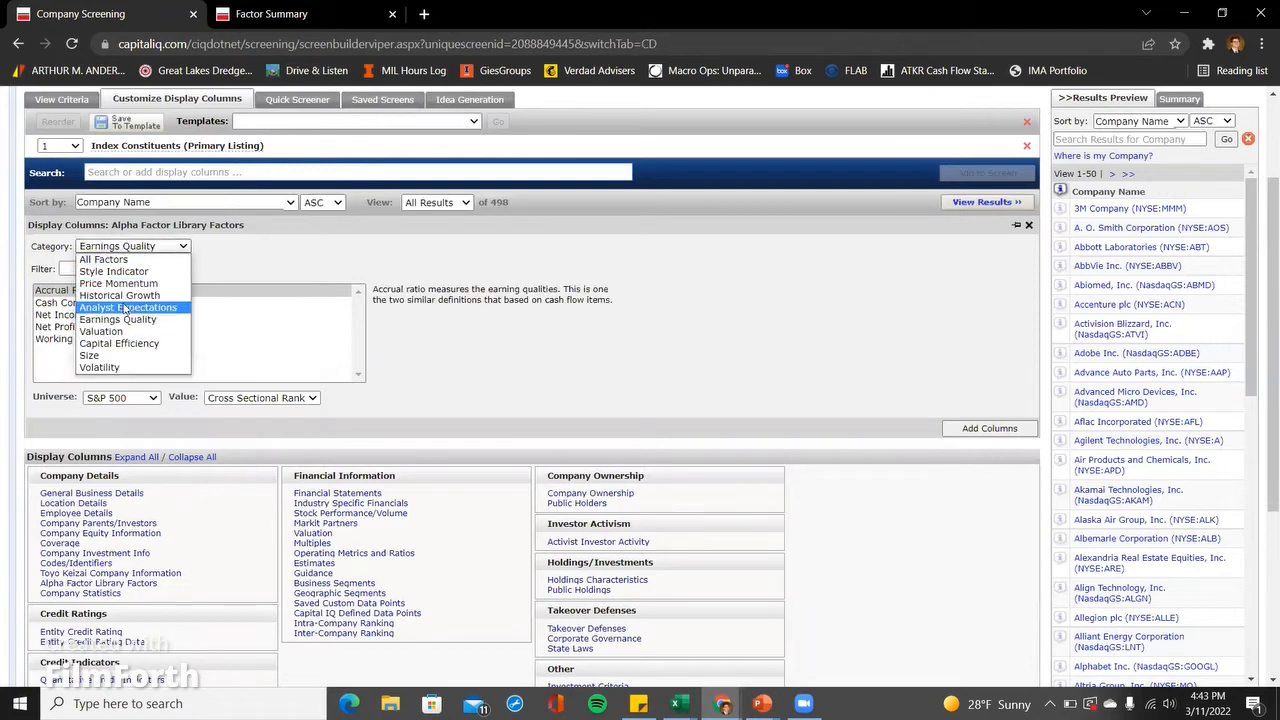
pyautogui.click(135, 297)
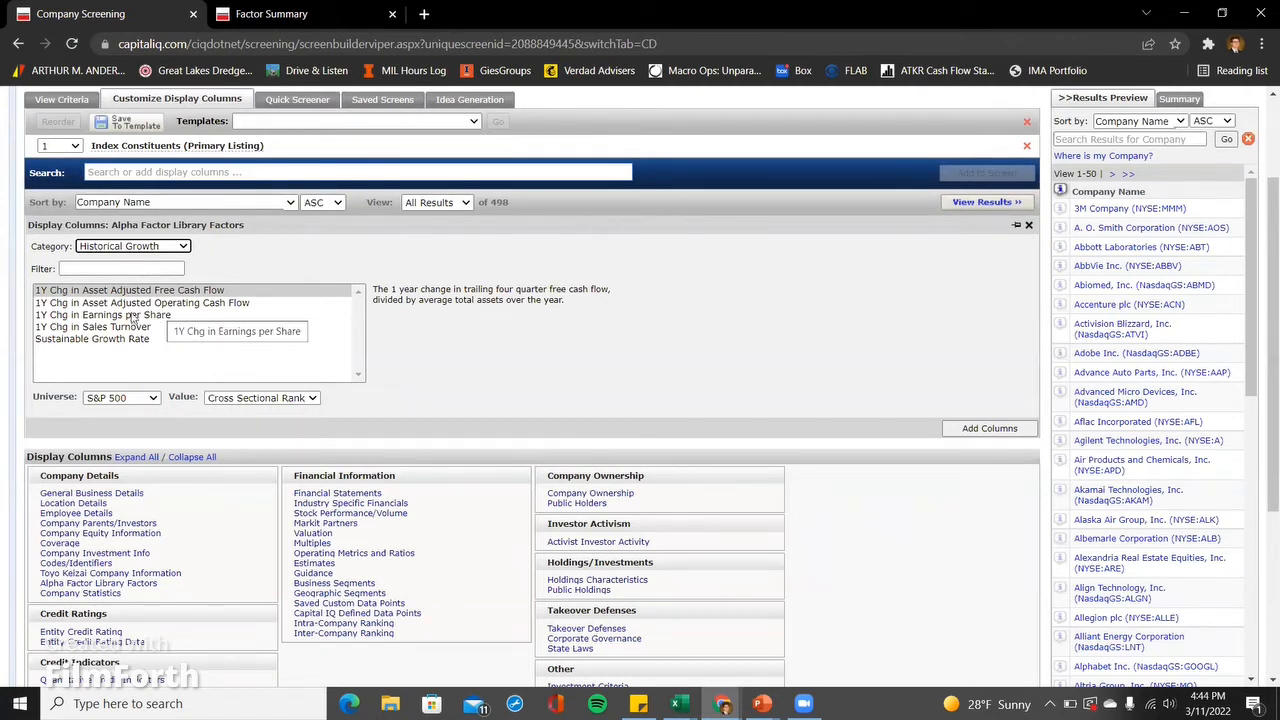
pyautogui.click(127, 318)
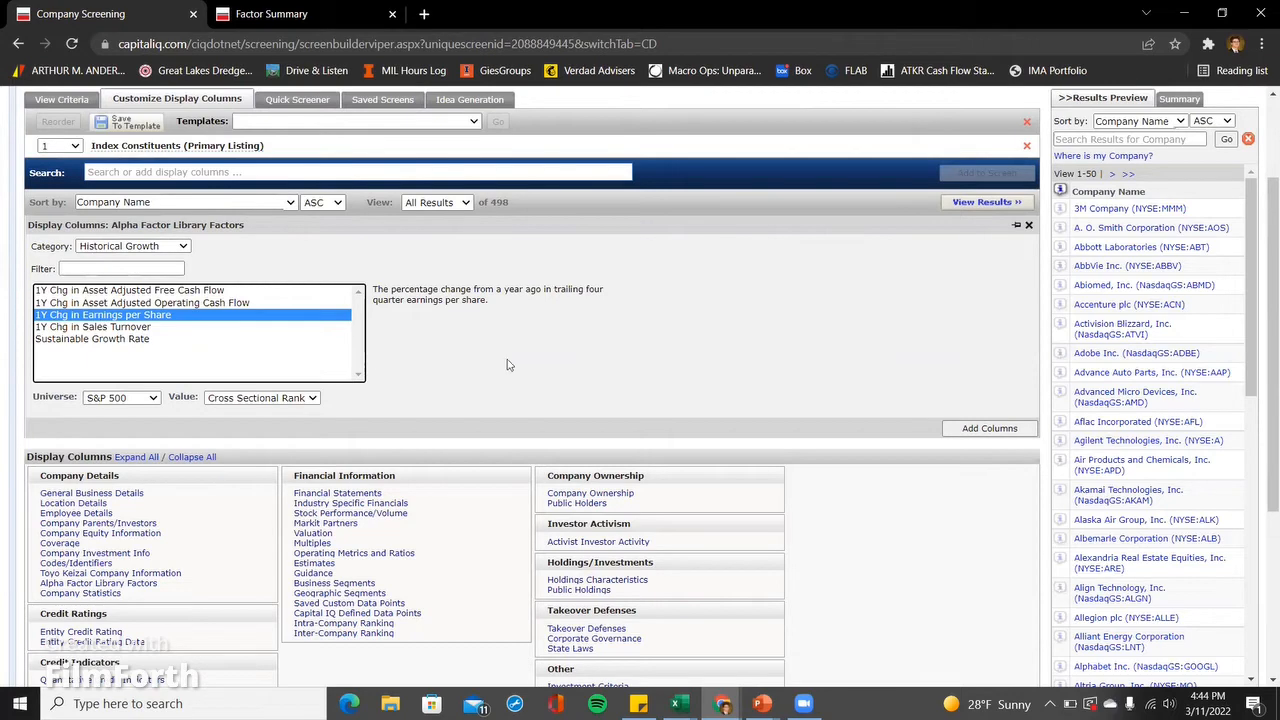
pyautogui.click(974, 432)
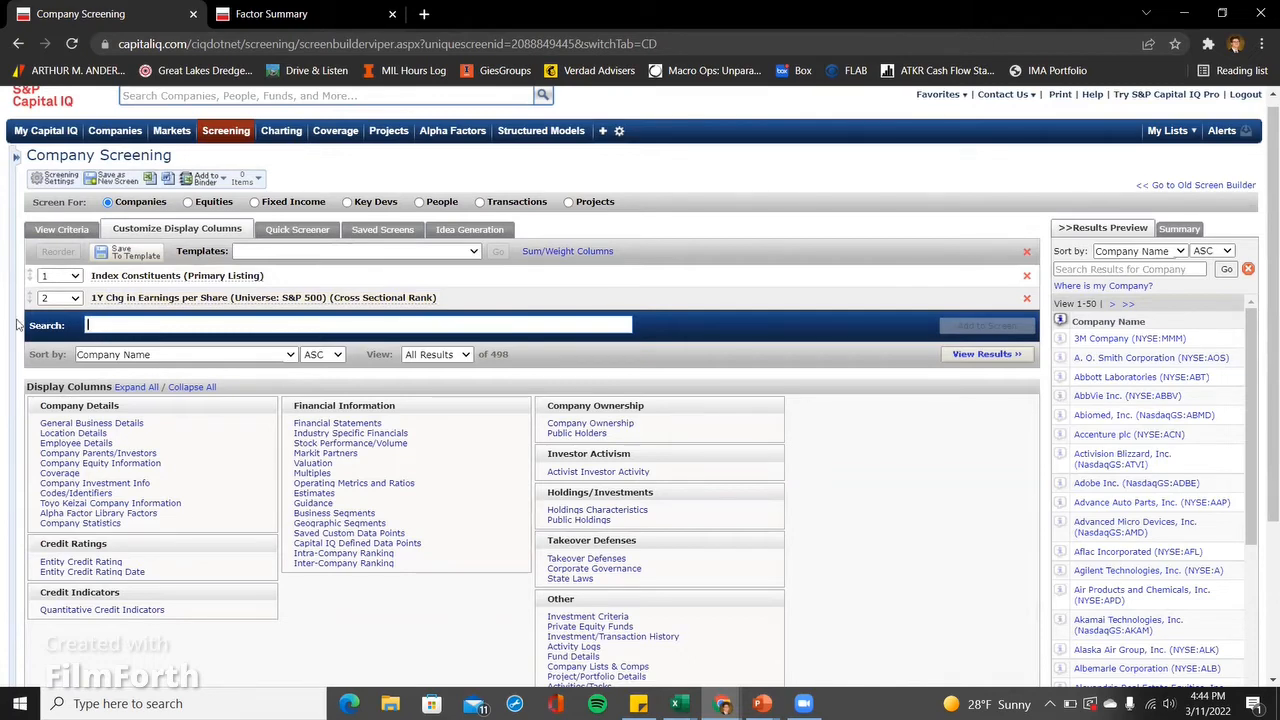
# - Add the Alpha Factor column 1Y Chg in Shares Outstanding from Capital Efficiency, with S&P 500 universe and Cross Sectional Rank
pyautogui.scroll(-1, 225, 383)
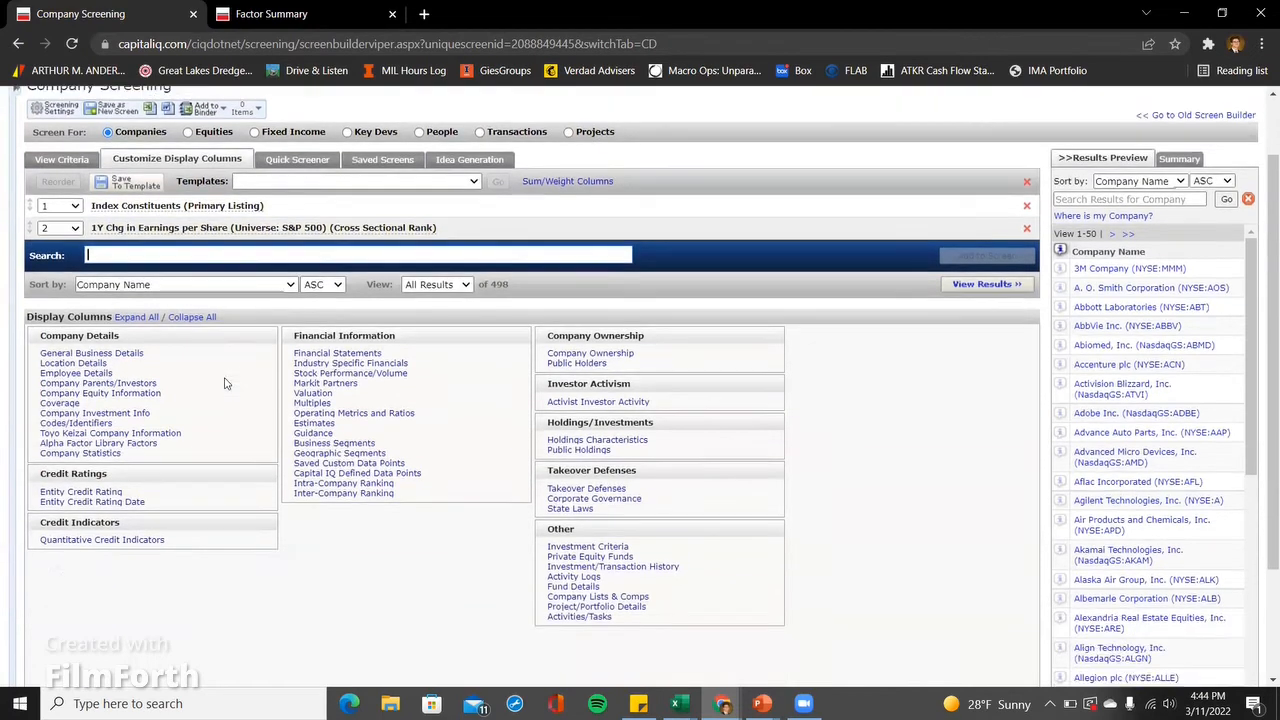
pyautogui.click(137, 440)
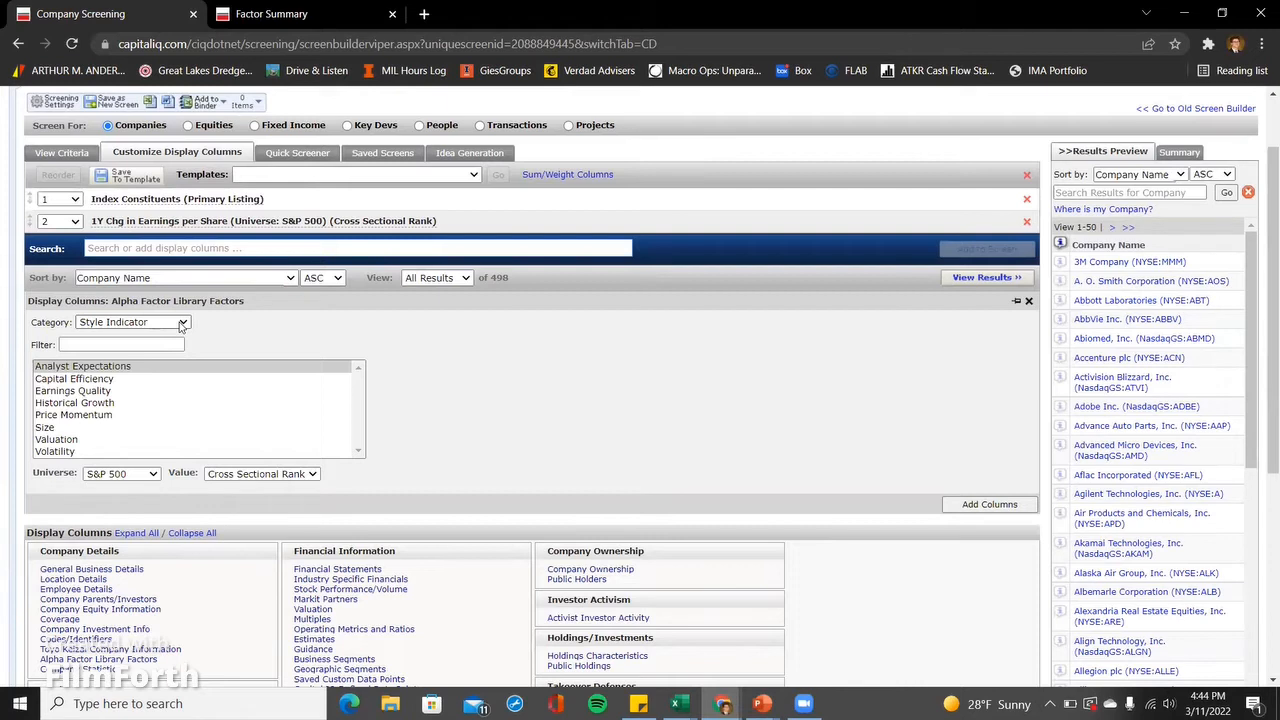
pyautogui.click(181, 323)
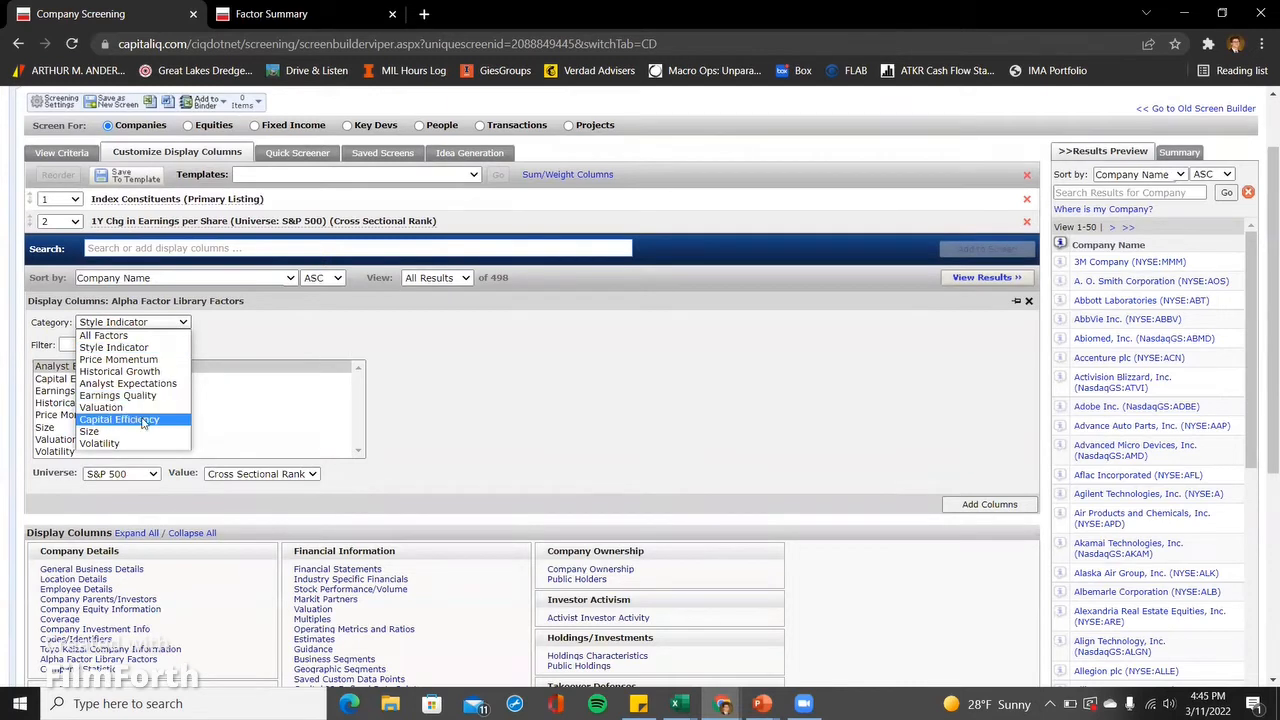
pyautogui.click(137, 422)
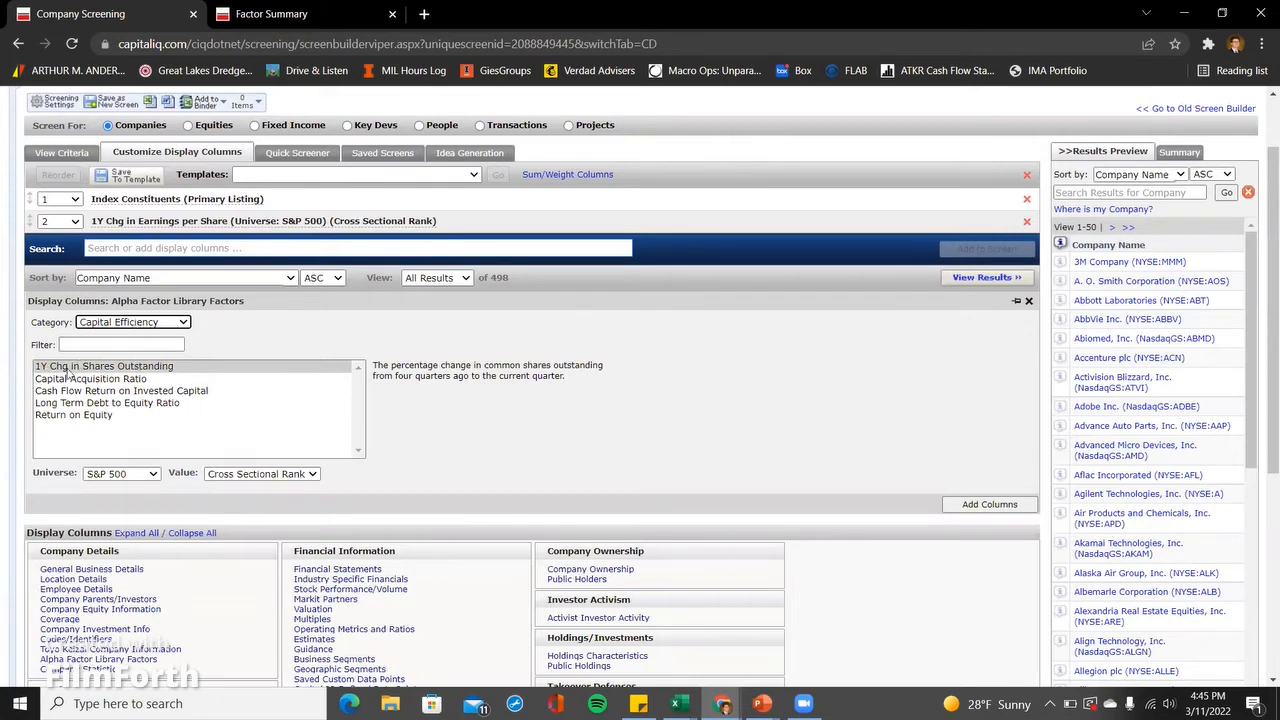
pyautogui.click(95, 367)
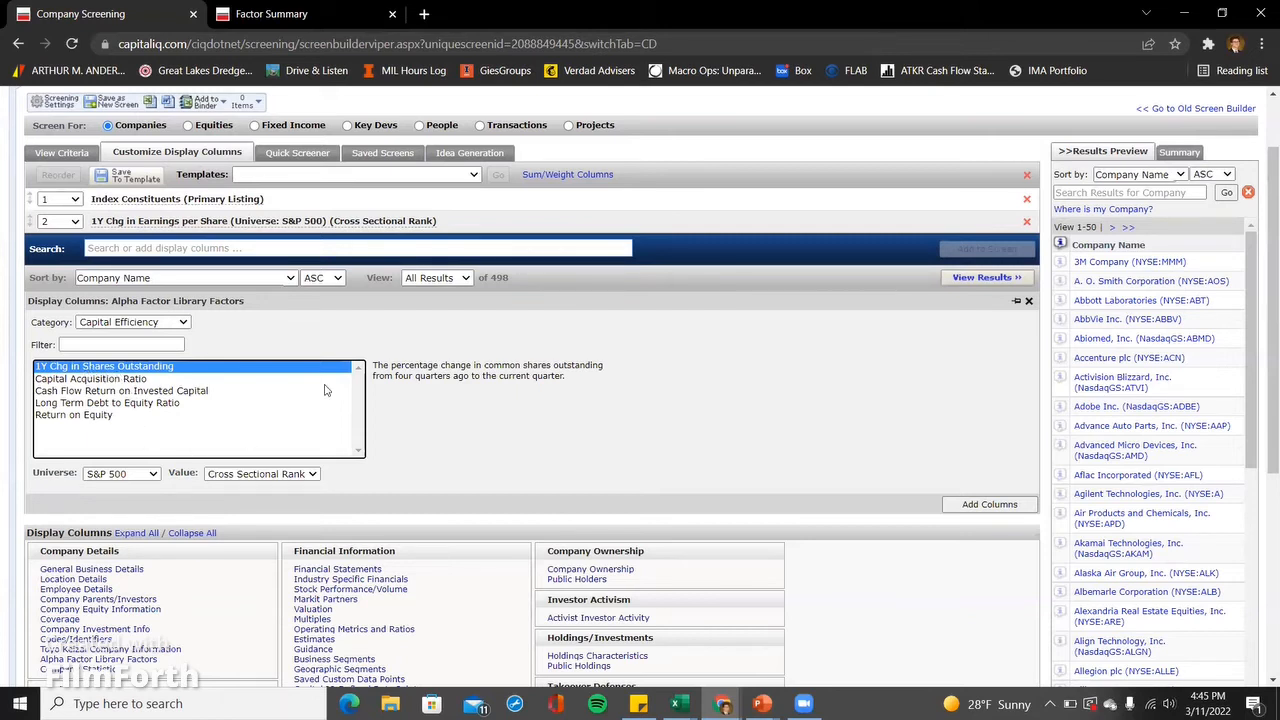
pyautogui.click(1000, 503)
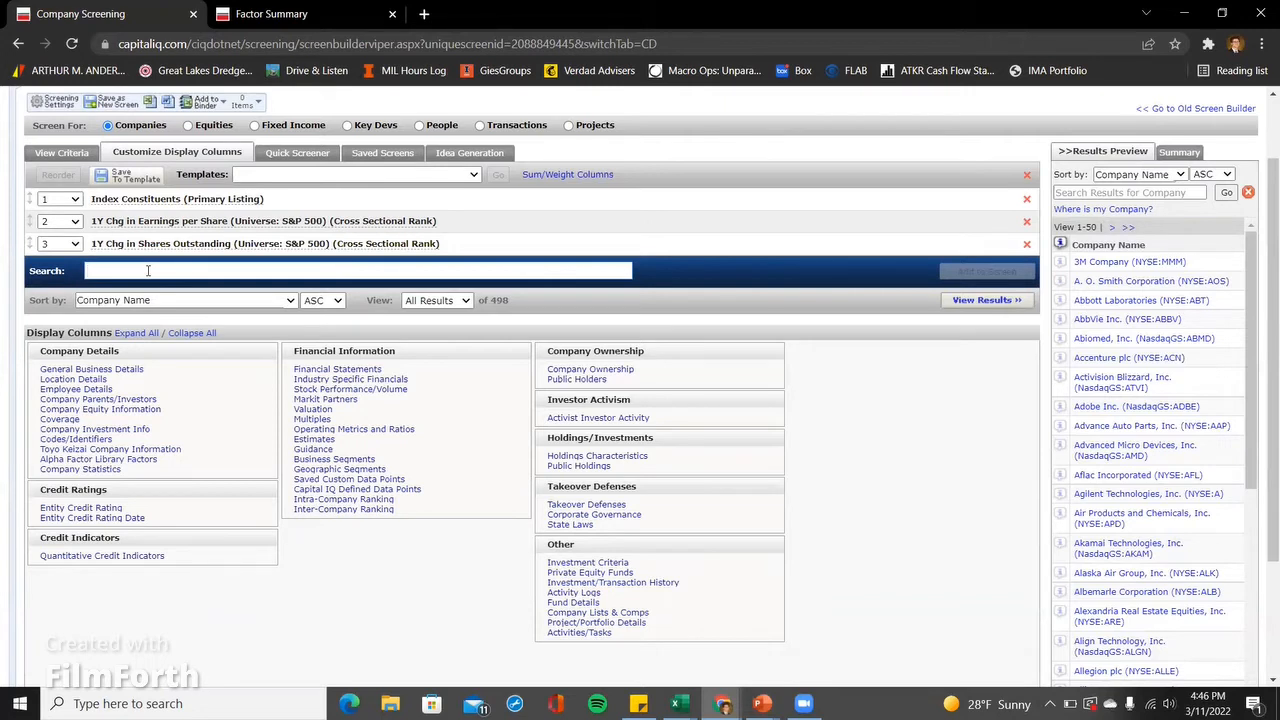
# - Open the financial statement display columns and select EBIT Margin % from Profitability & Margins in CIQ Operating Metrics and Ratios
pyautogui.click(337, 370)
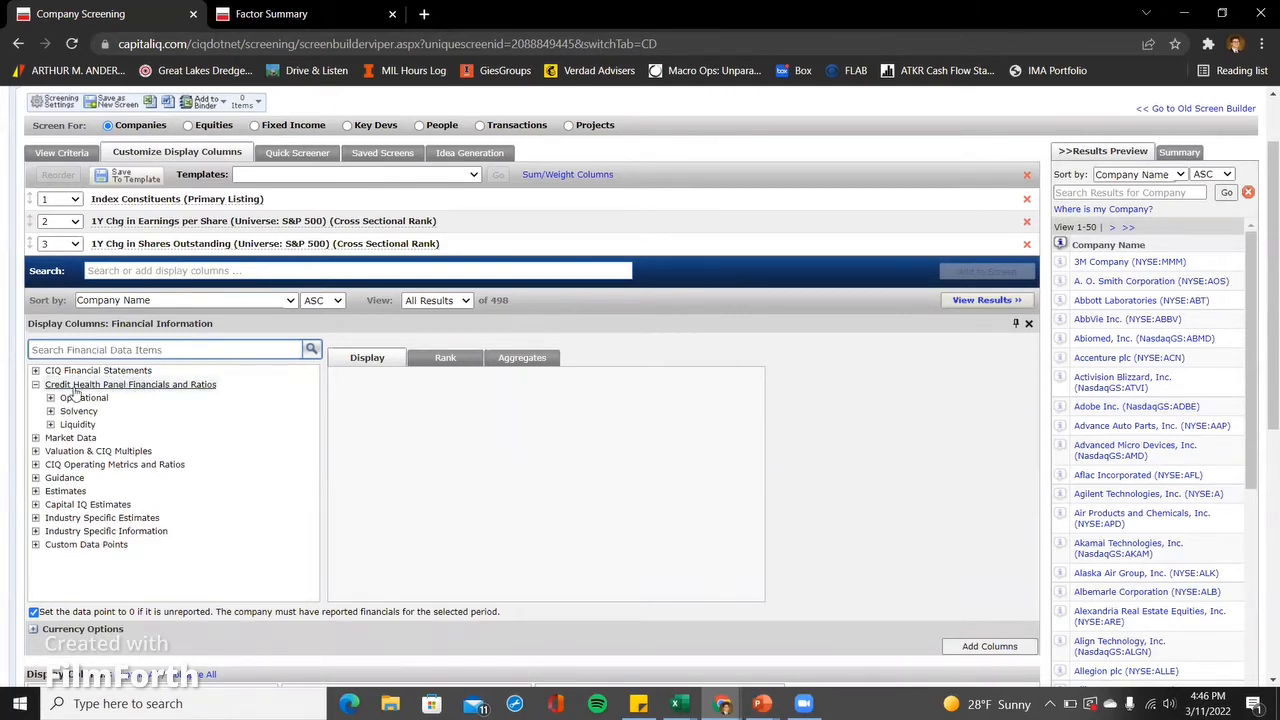
pyautogui.click(36, 464)
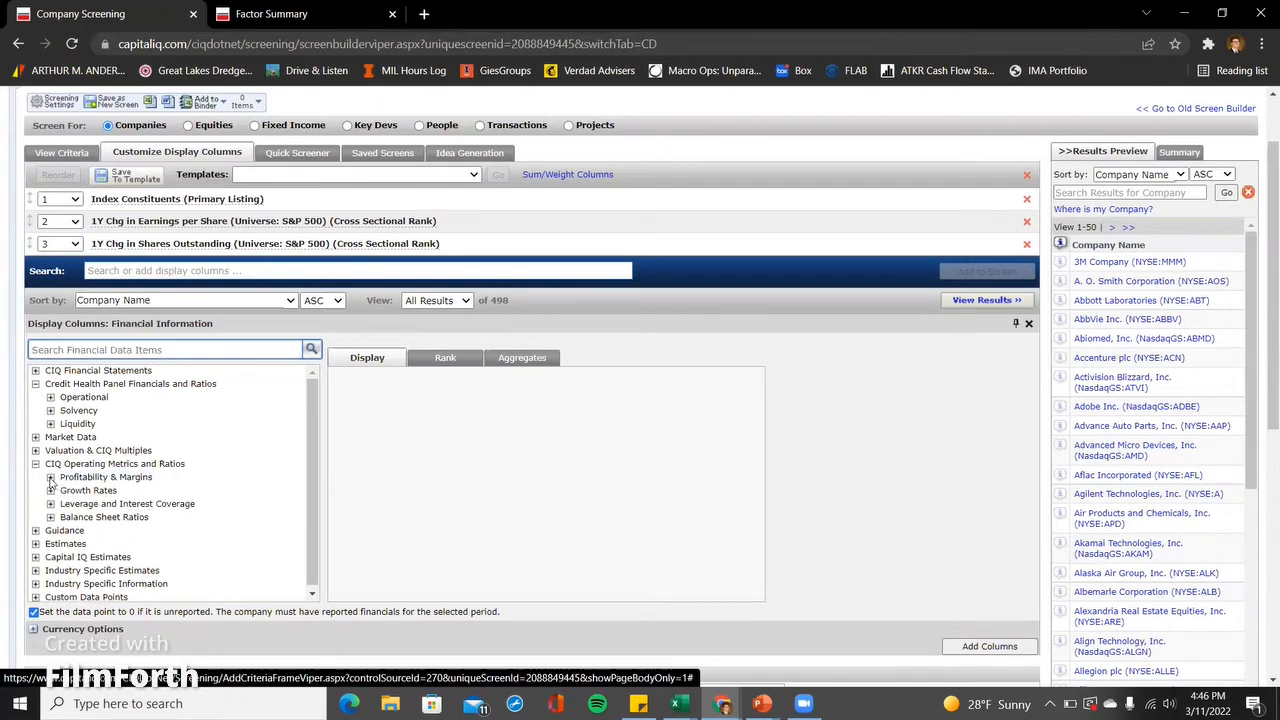
pyautogui.click(51, 478)
pyautogui.scroll(-2, 118, 507)
pyautogui.scroll(-4, 118, 507)
pyautogui.scroll(2, 118, 507)
pyautogui.scroll(1, 118, 507)
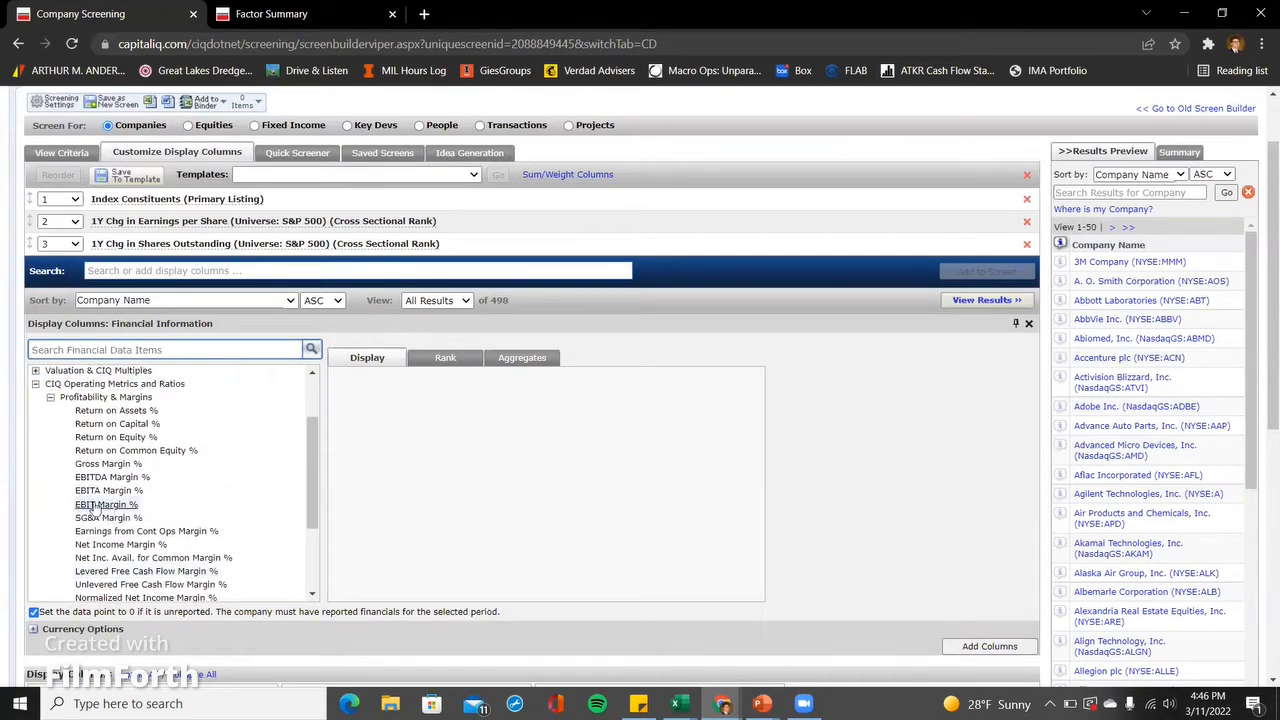
pyautogui.click(92, 507)
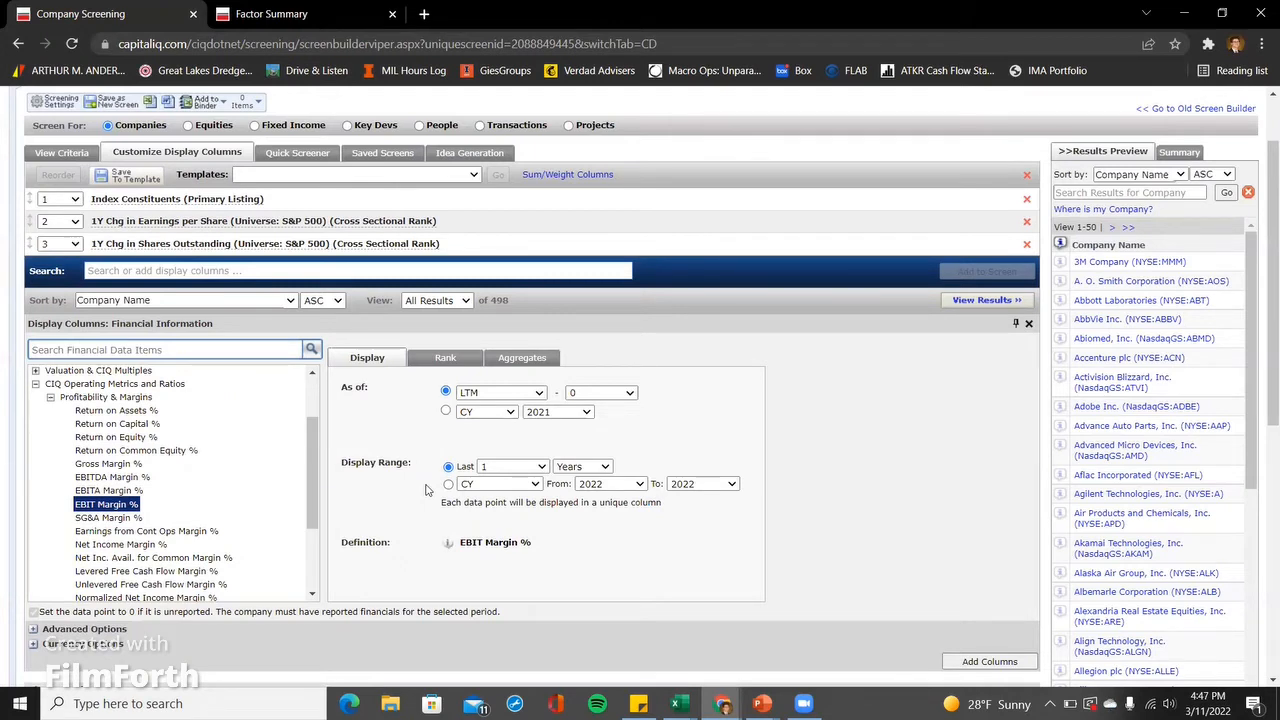
# - Keep the EBIT Margin % as-of period on LTM and switch its period offset to Enter value
pyautogui.click(509, 398)
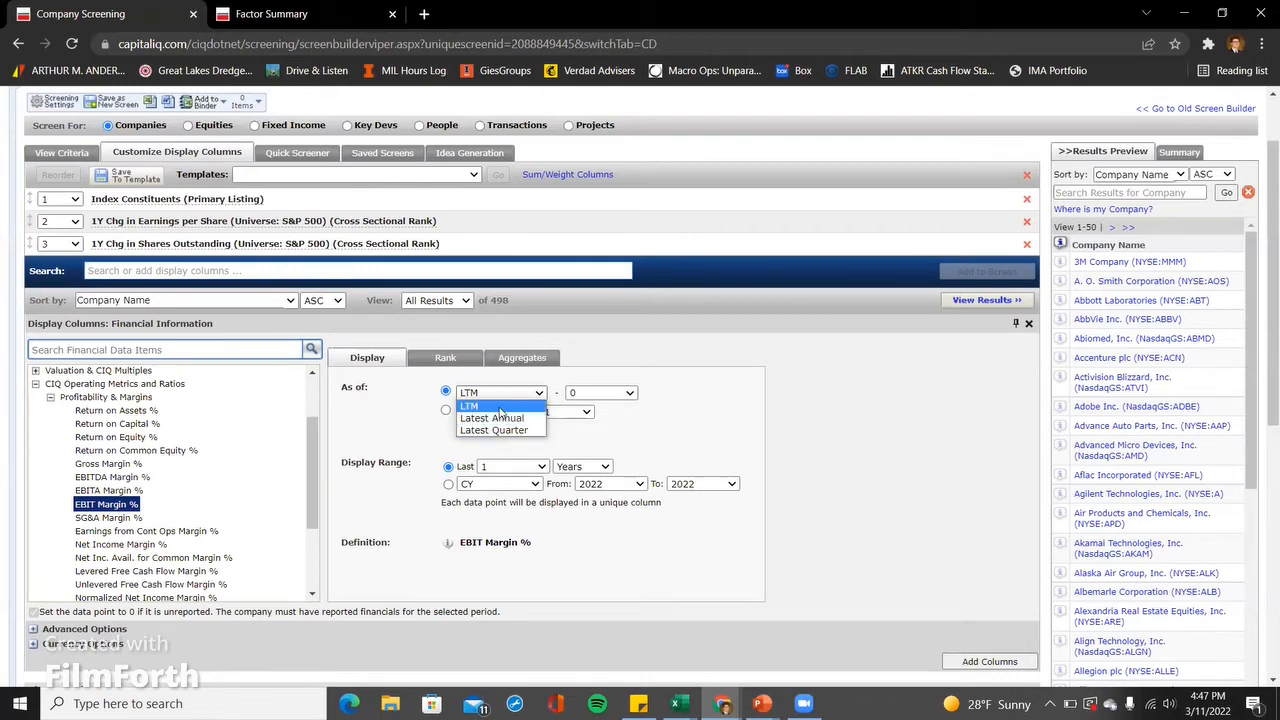
pyautogui.click(500, 407)
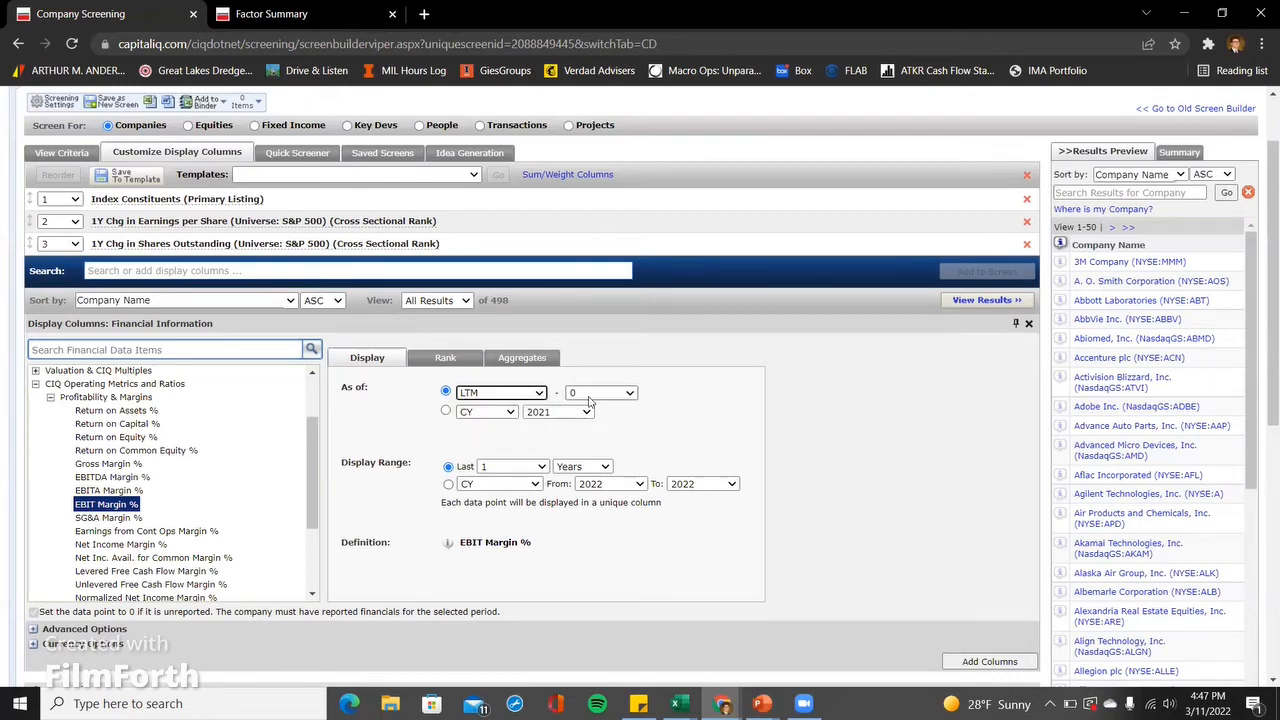
pyautogui.scroll(-1, 590, 402)
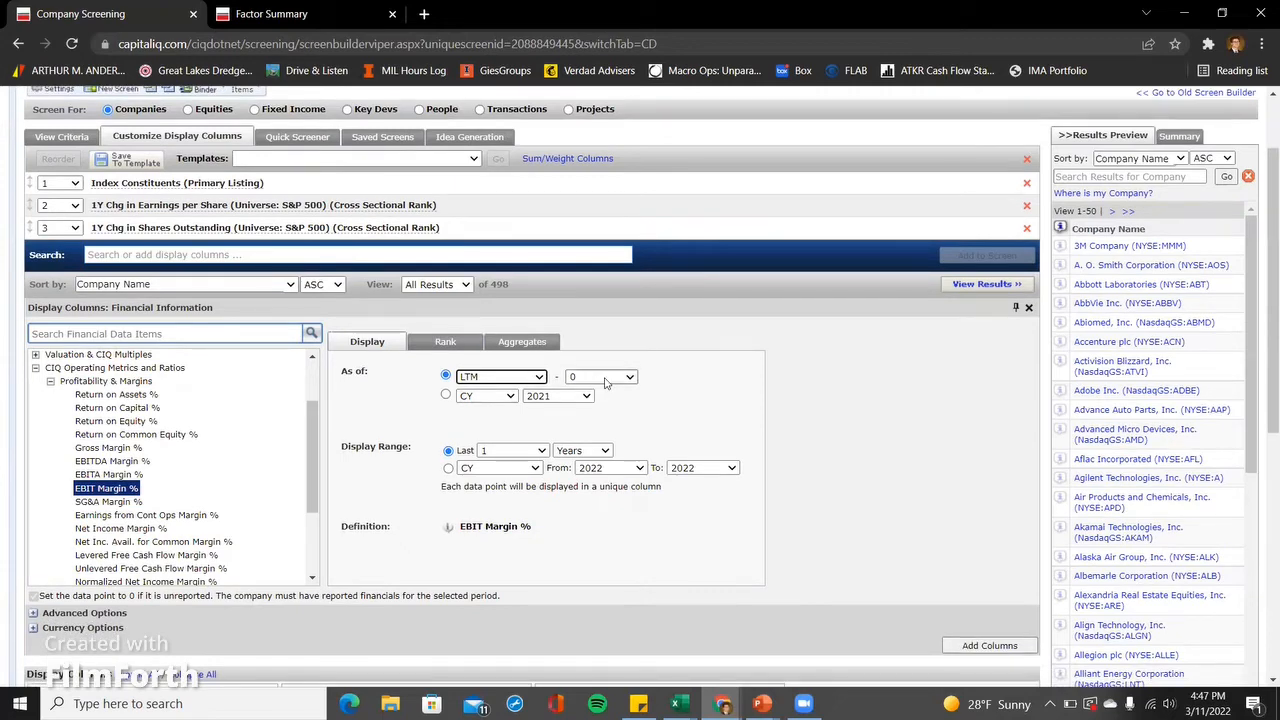
pyautogui.click(604, 380)
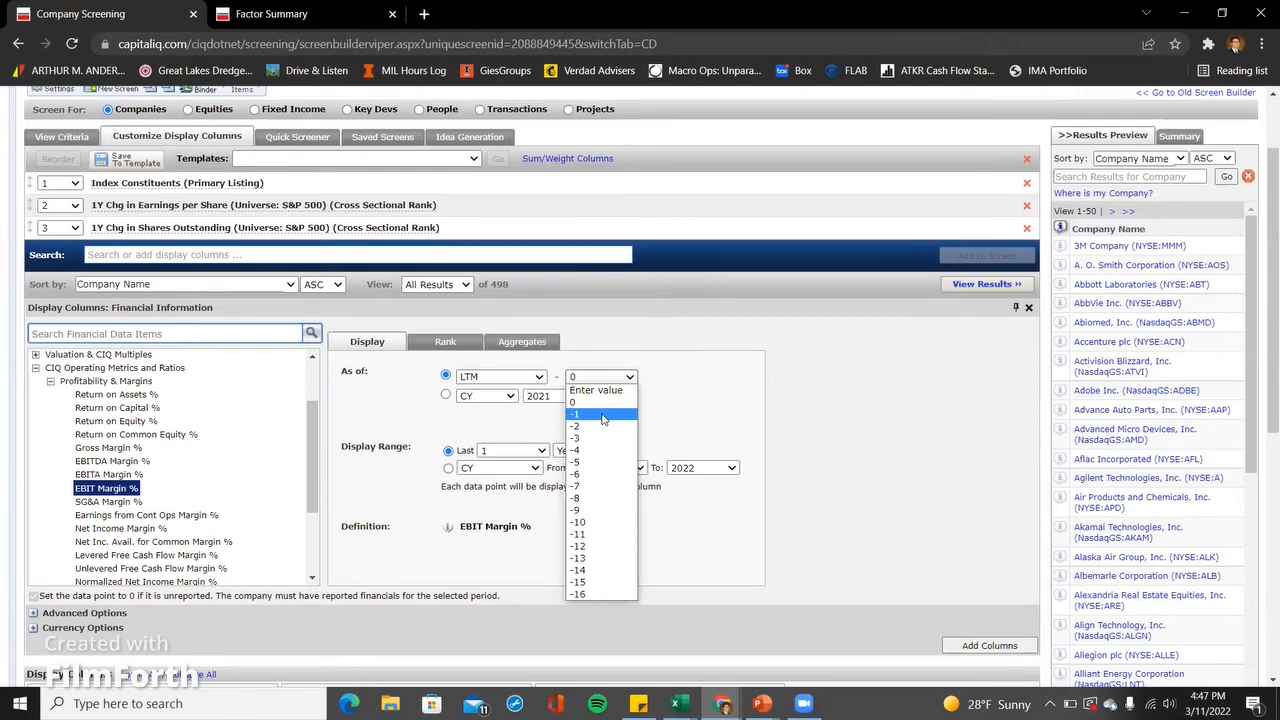
pyautogui.click(596, 390)
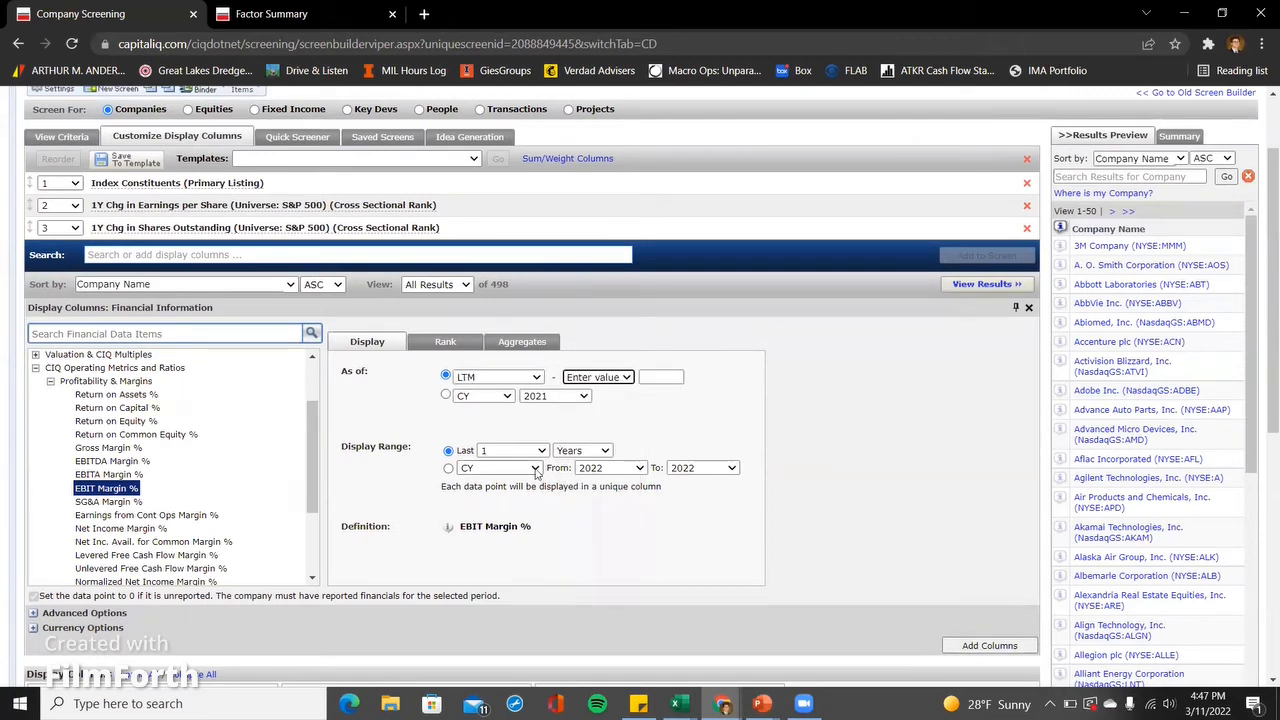
pyautogui.scroll(-1, 540, 465)
pyautogui.scroll(-1, 537, 462)
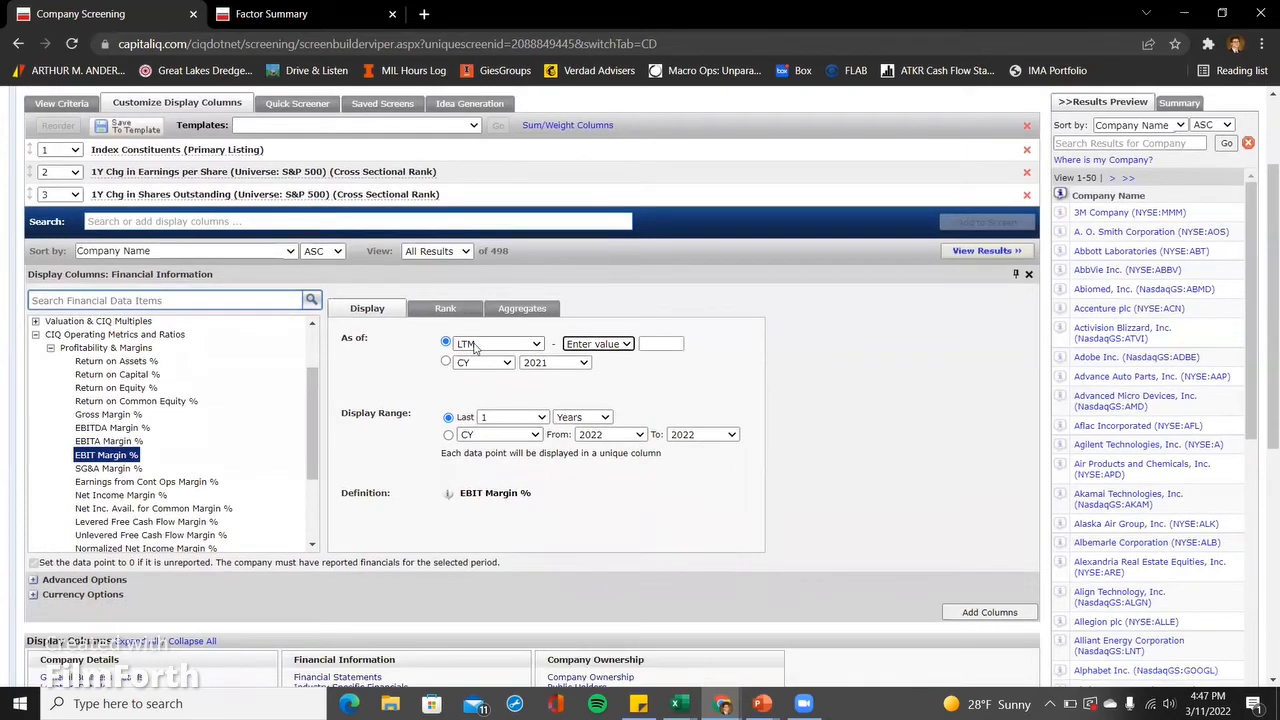
pyautogui.scroll(-1, 482, 428)
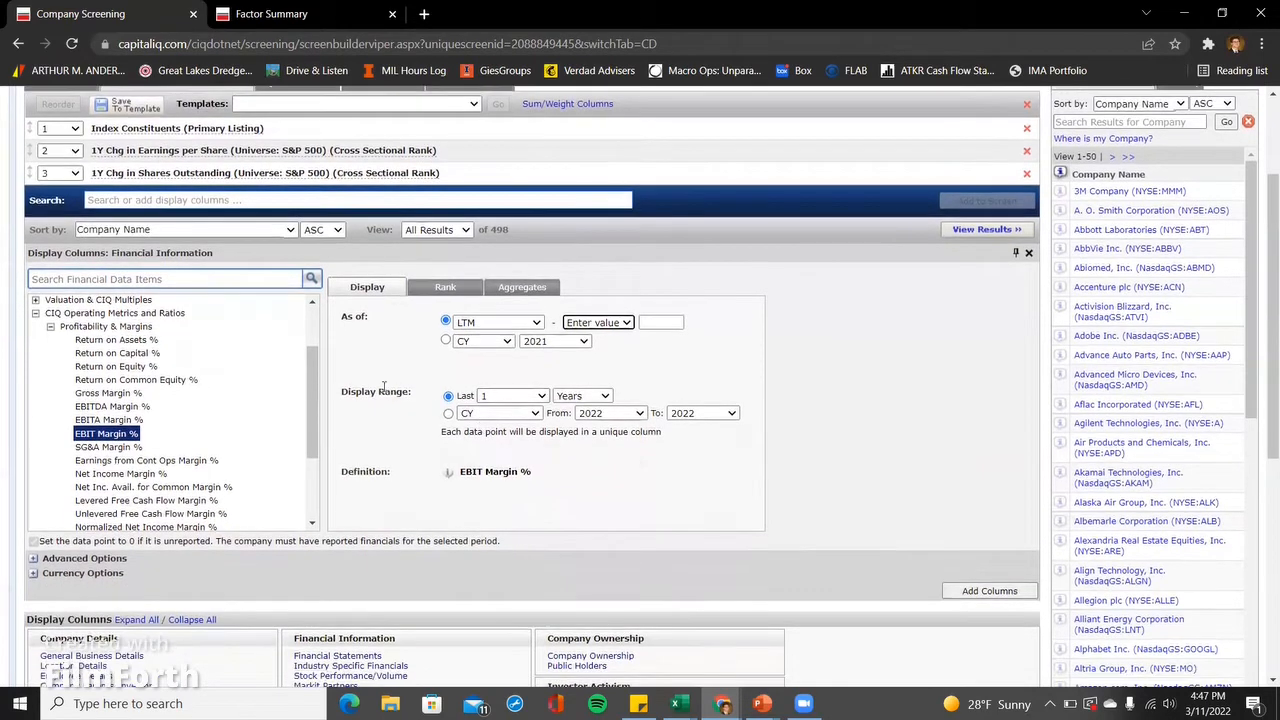
# - Set the EBIT Margin % display range to the last 5 years and add the columns to the screen
pyautogui.click(491, 398)
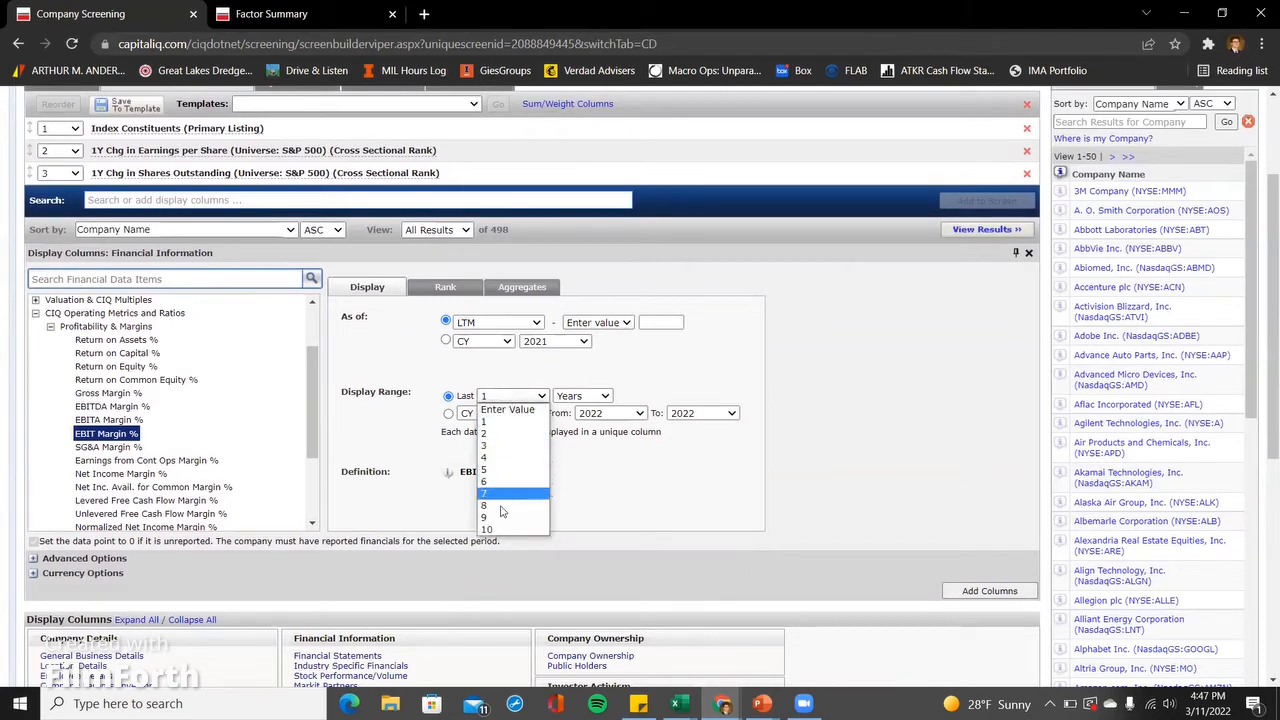
pyautogui.click(507, 470)
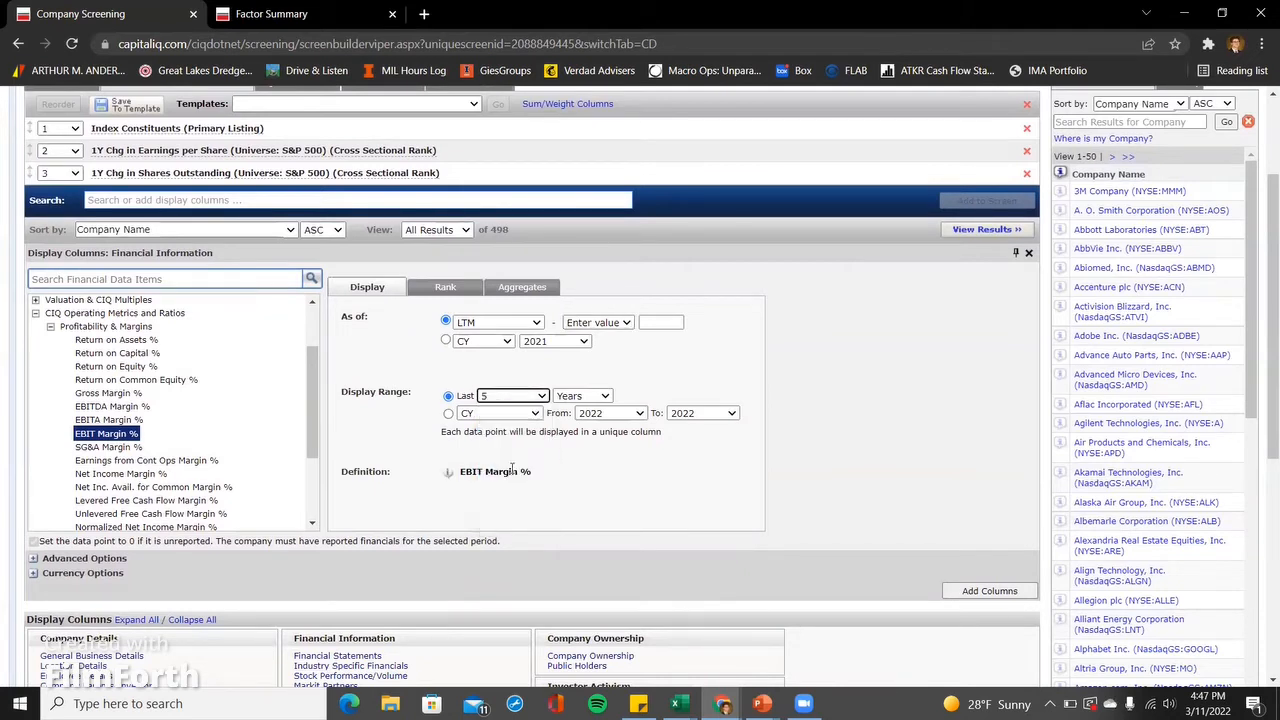
pyautogui.click(509, 400)
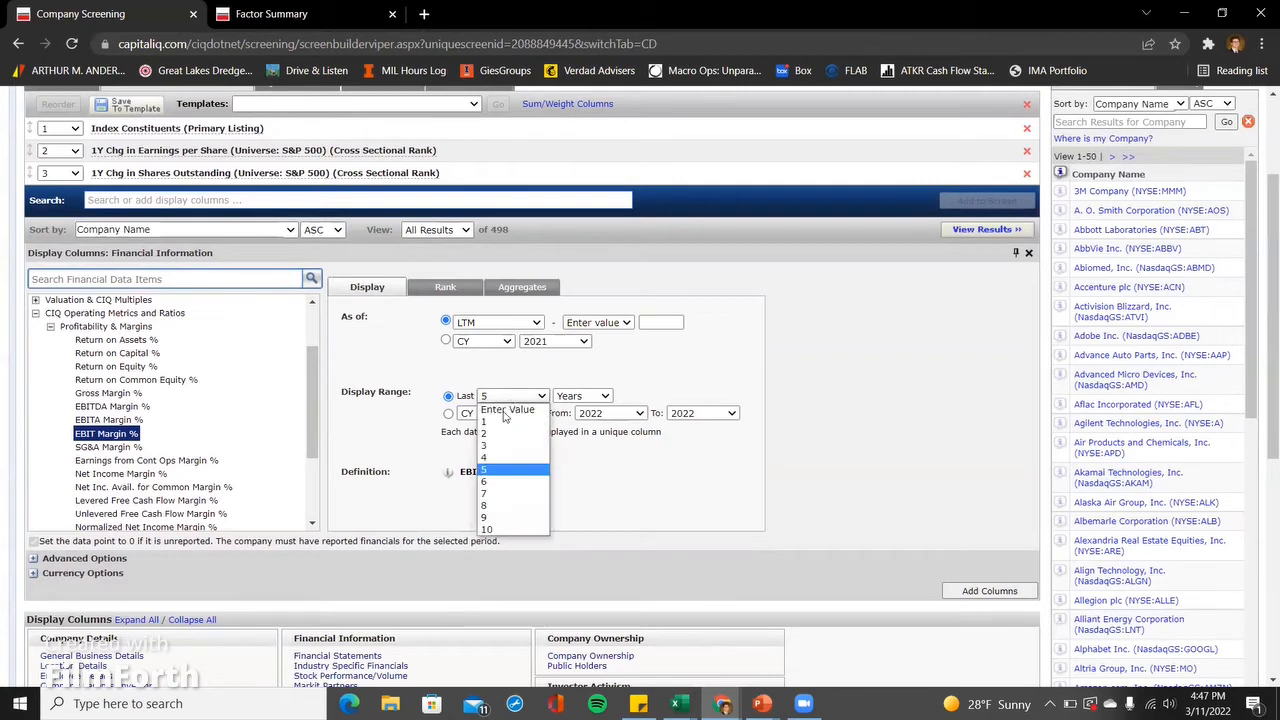
pyautogui.click(491, 471)
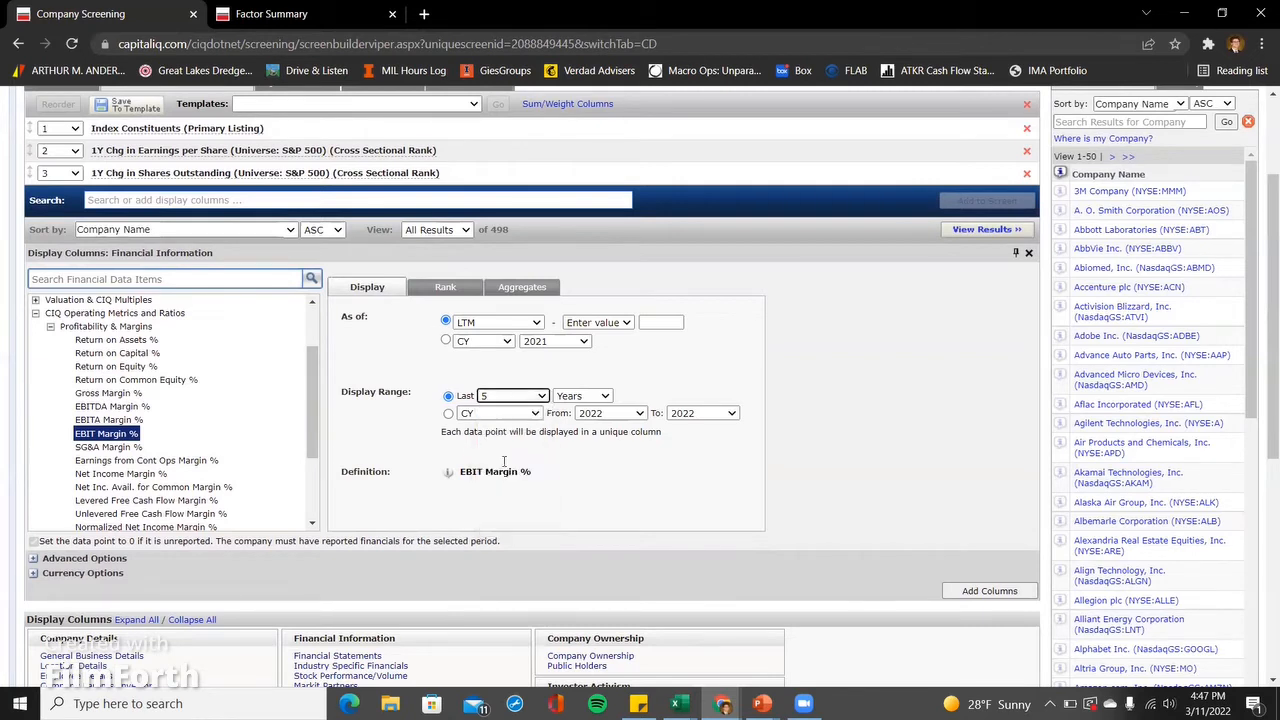
pyautogui.click(583, 400)
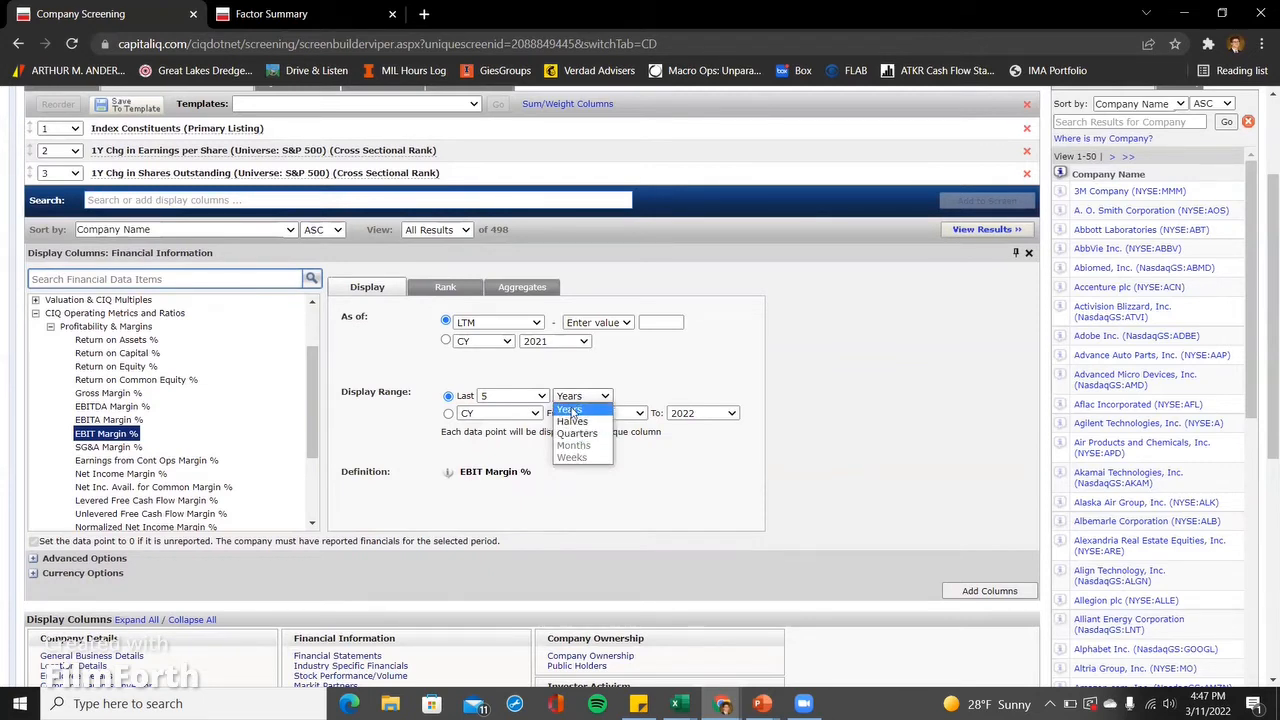
pyautogui.click(571, 411)
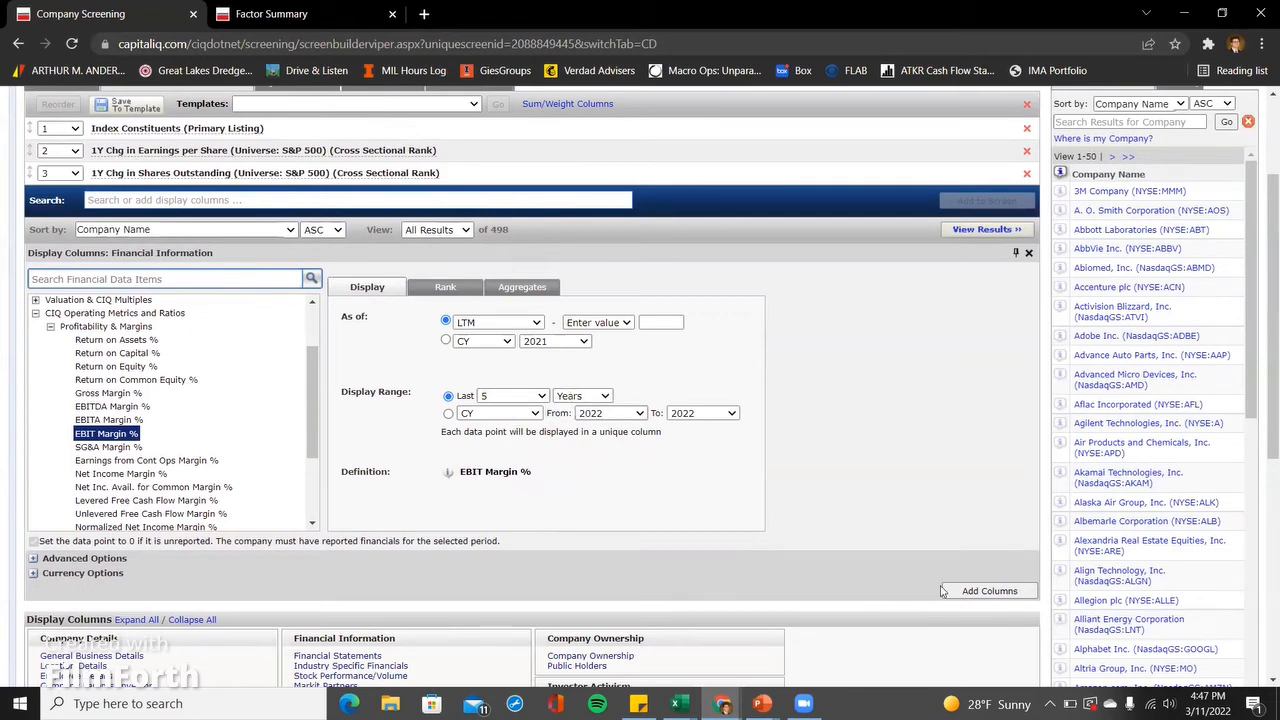
pyautogui.click(962, 590)
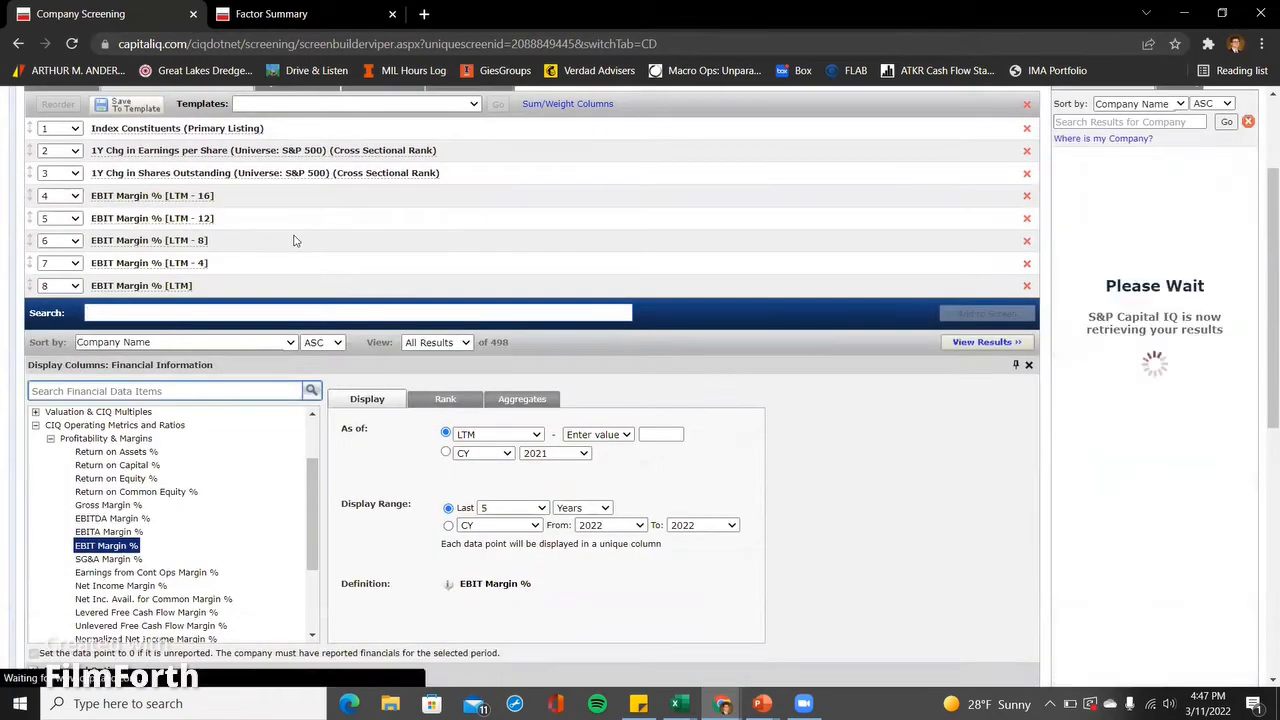
pyautogui.scroll(1, 230, 250)
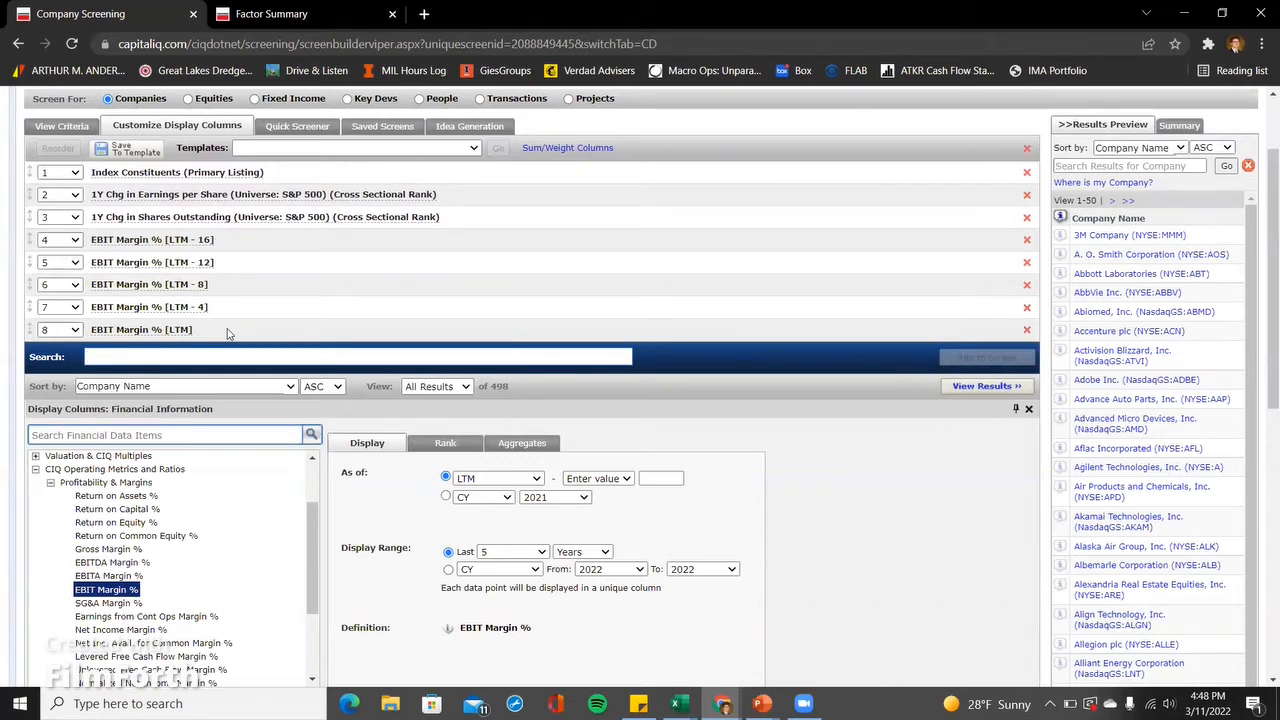
# - Look through the Growth Rates metrics, including EBIT, 1 Yr Growth %, and collapse the Growth Rates and Profitability & Margins groups
pyautogui.scroll(-3, 270, 612)
pyautogui.scroll(2, 240, 571)
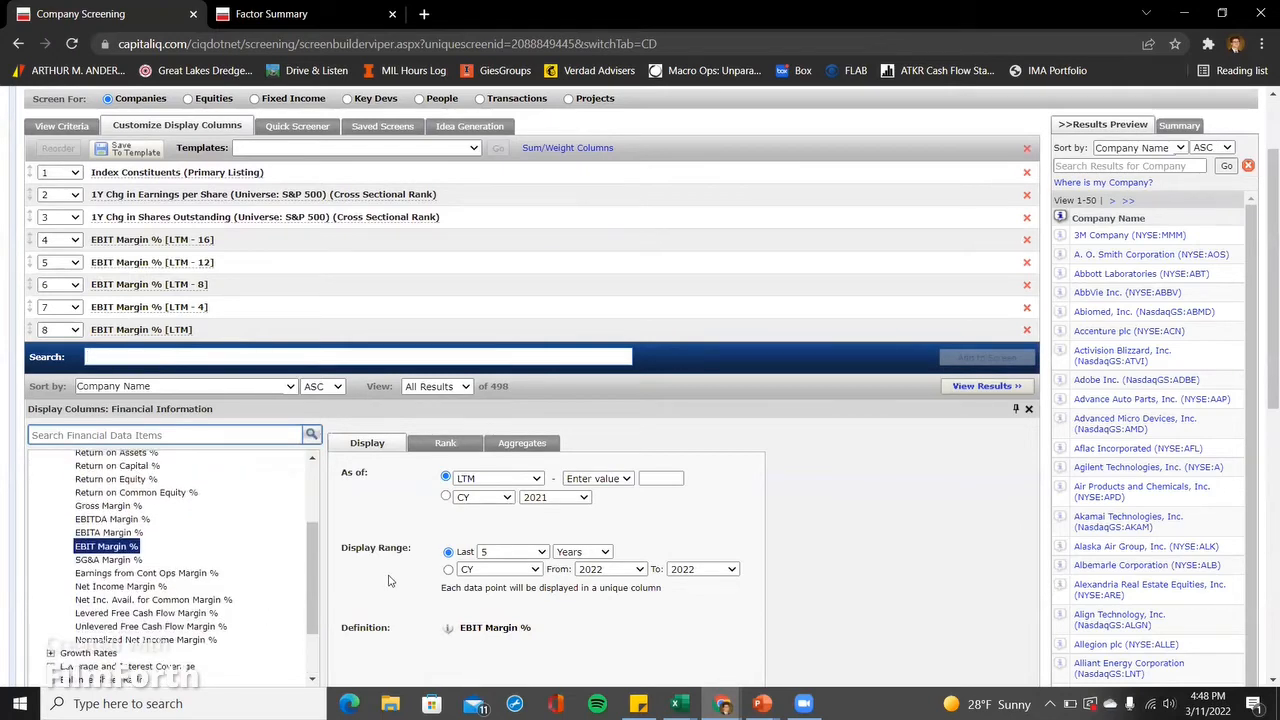
pyautogui.scroll(-2, 223, 420)
pyautogui.click(51, 469)
pyautogui.scroll(-2, 115, 425)
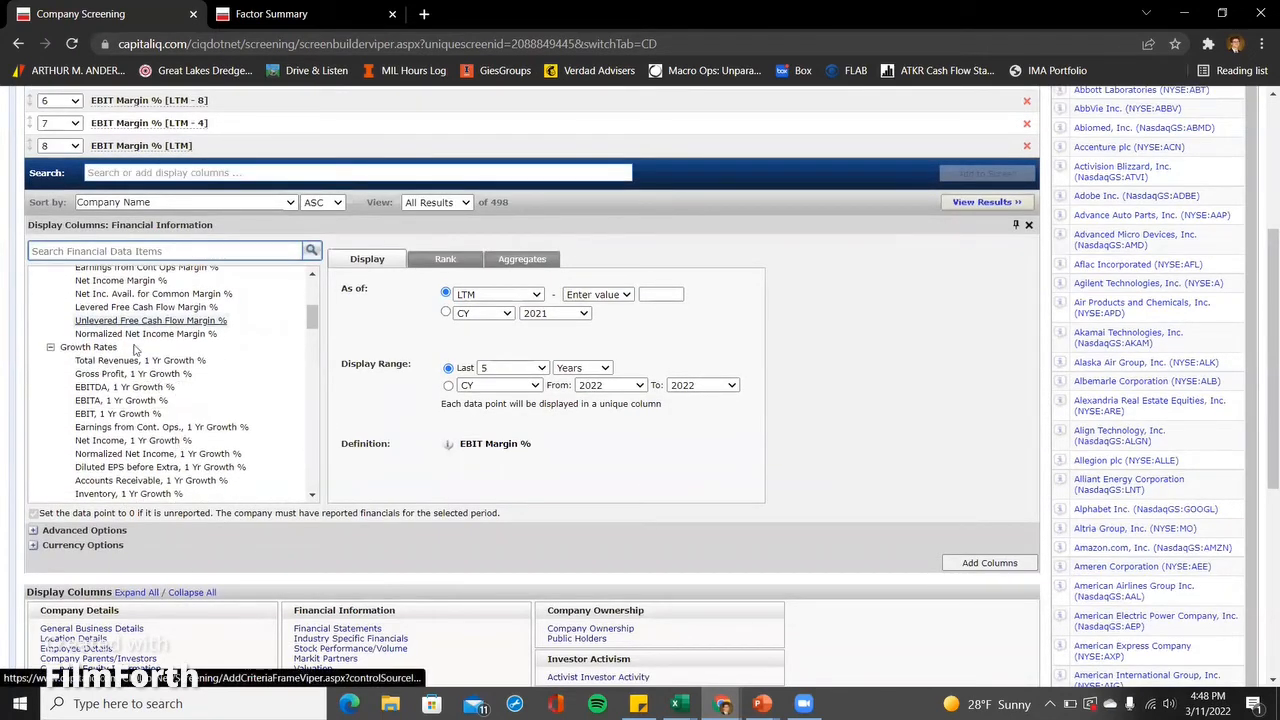
pyautogui.click(117, 415)
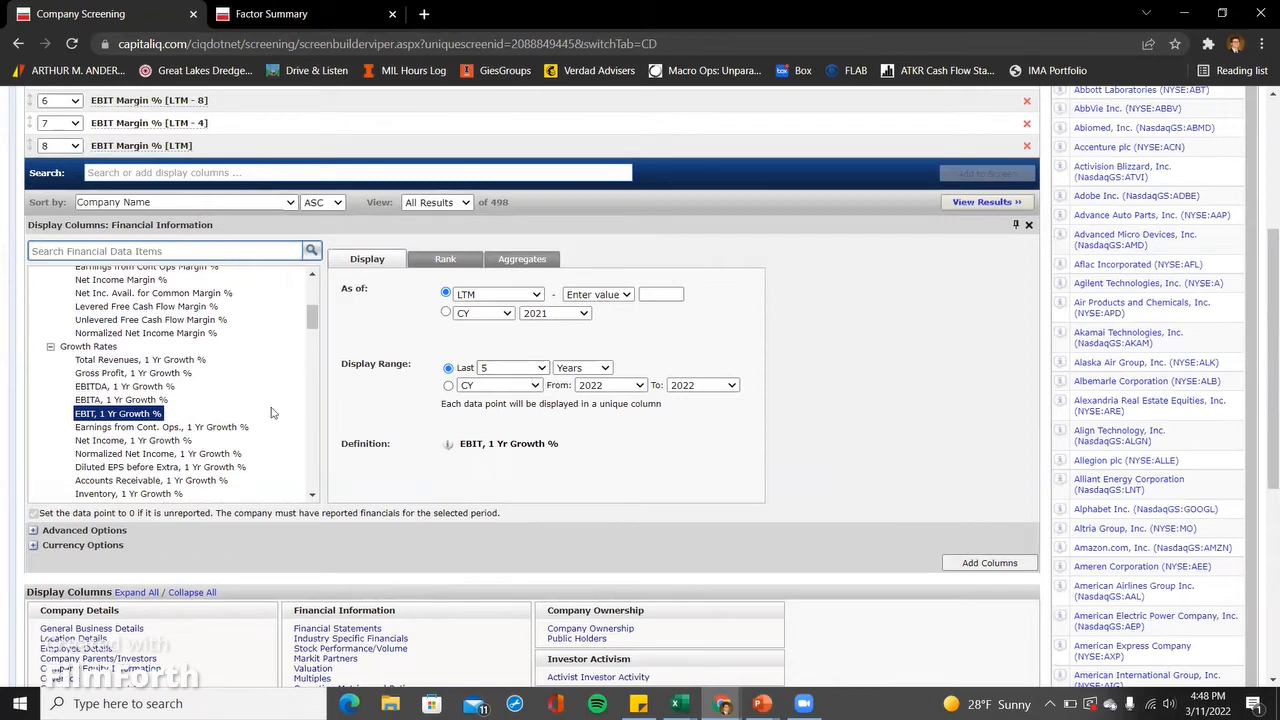
pyautogui.scroll(-10, 272, 413)
pyautogui.scroll(10, 272, 413)
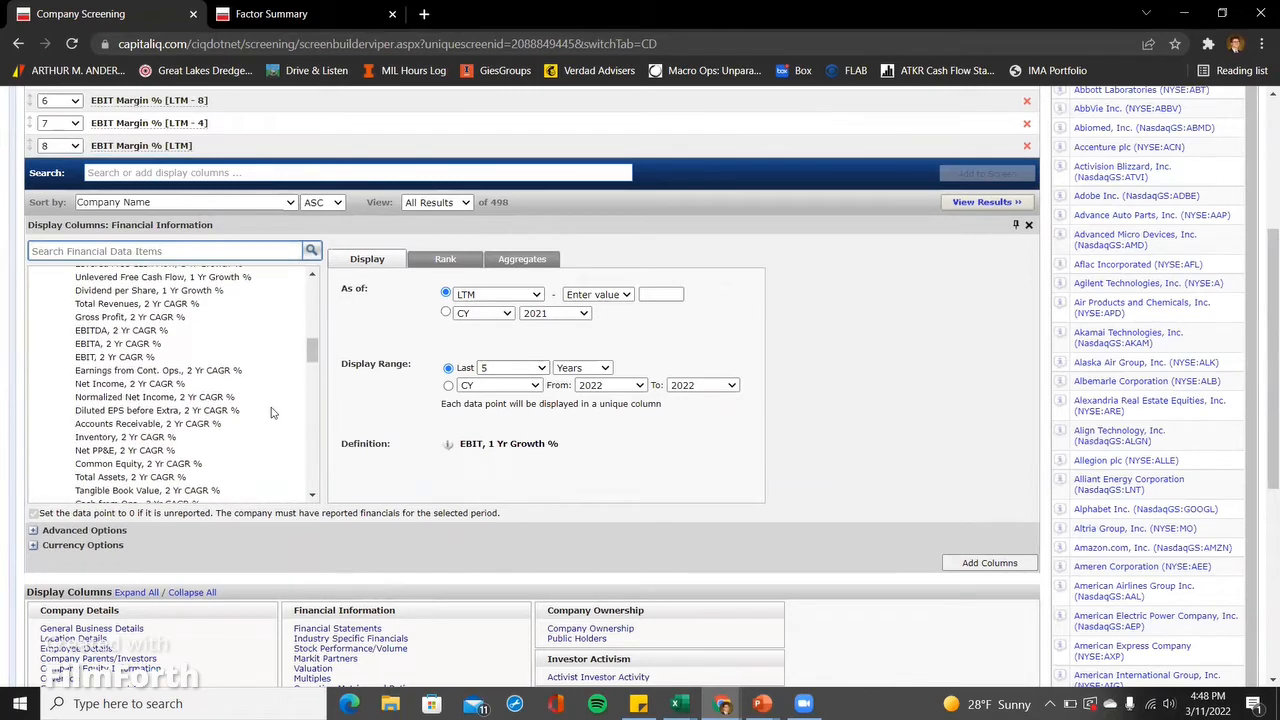
pyautogui.click(50, 369)
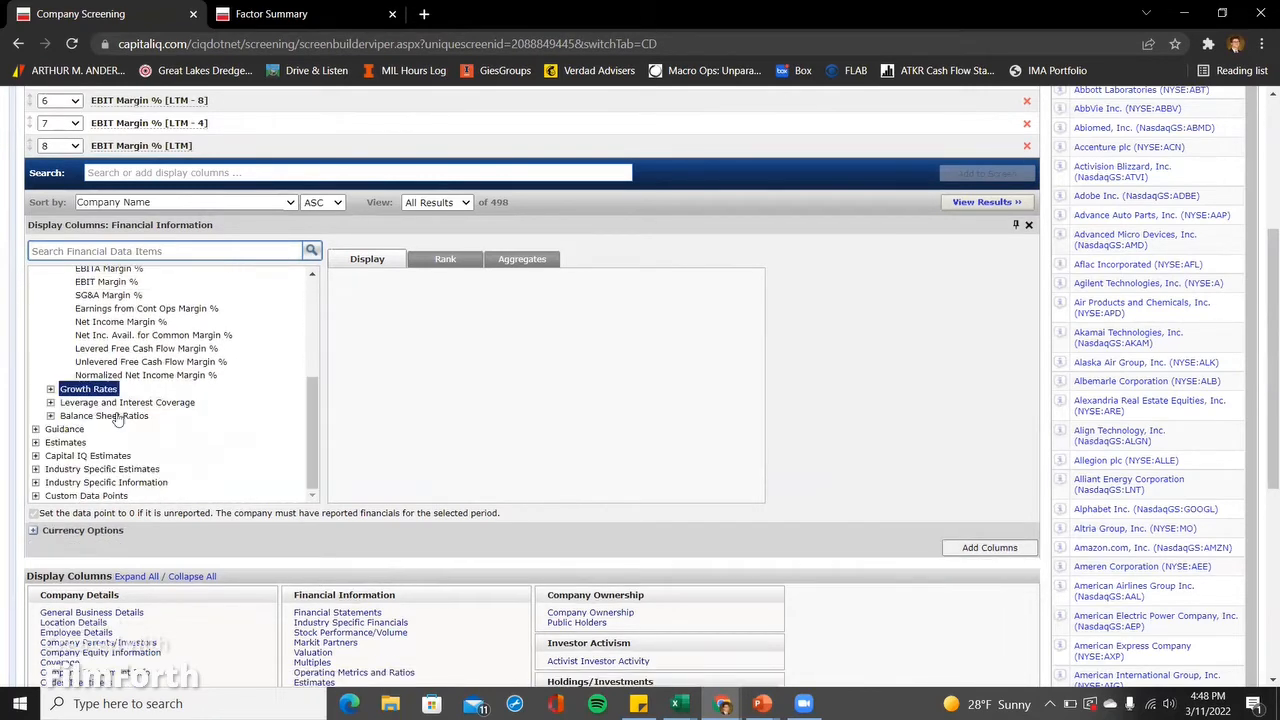
pyautogui.scroll(5, 100, 385)
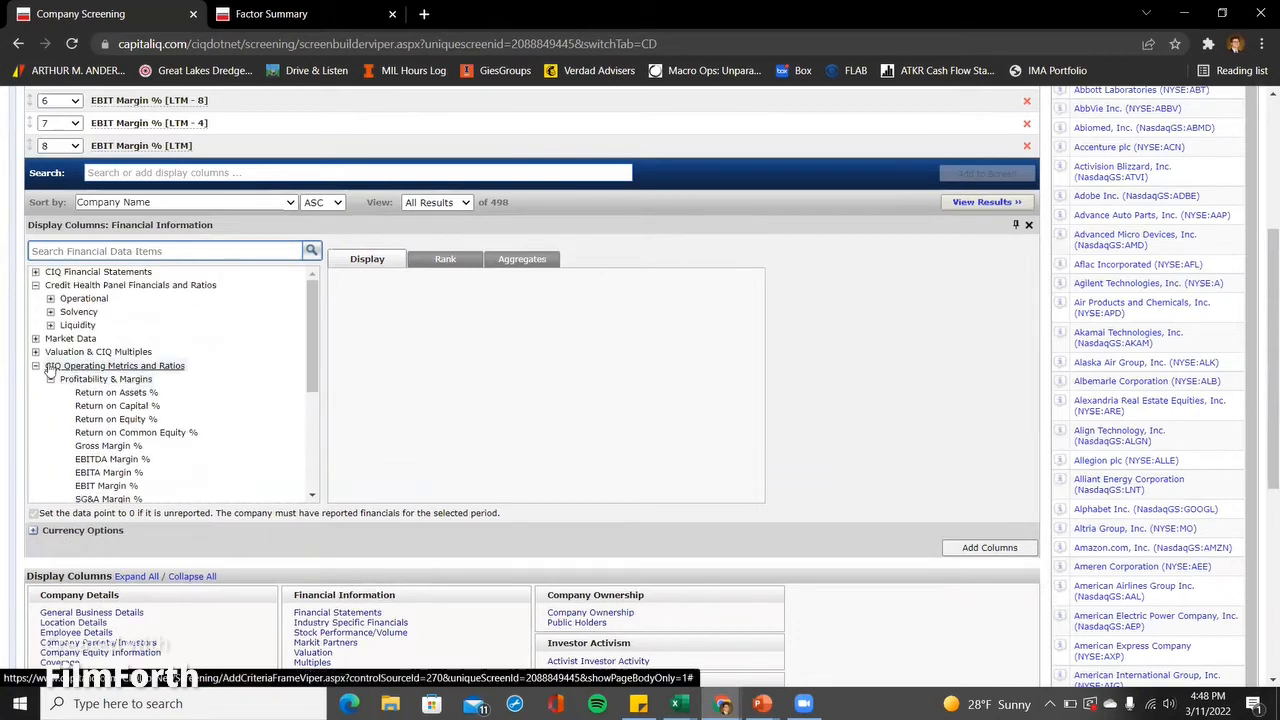
pyautogui.click(50, 379)
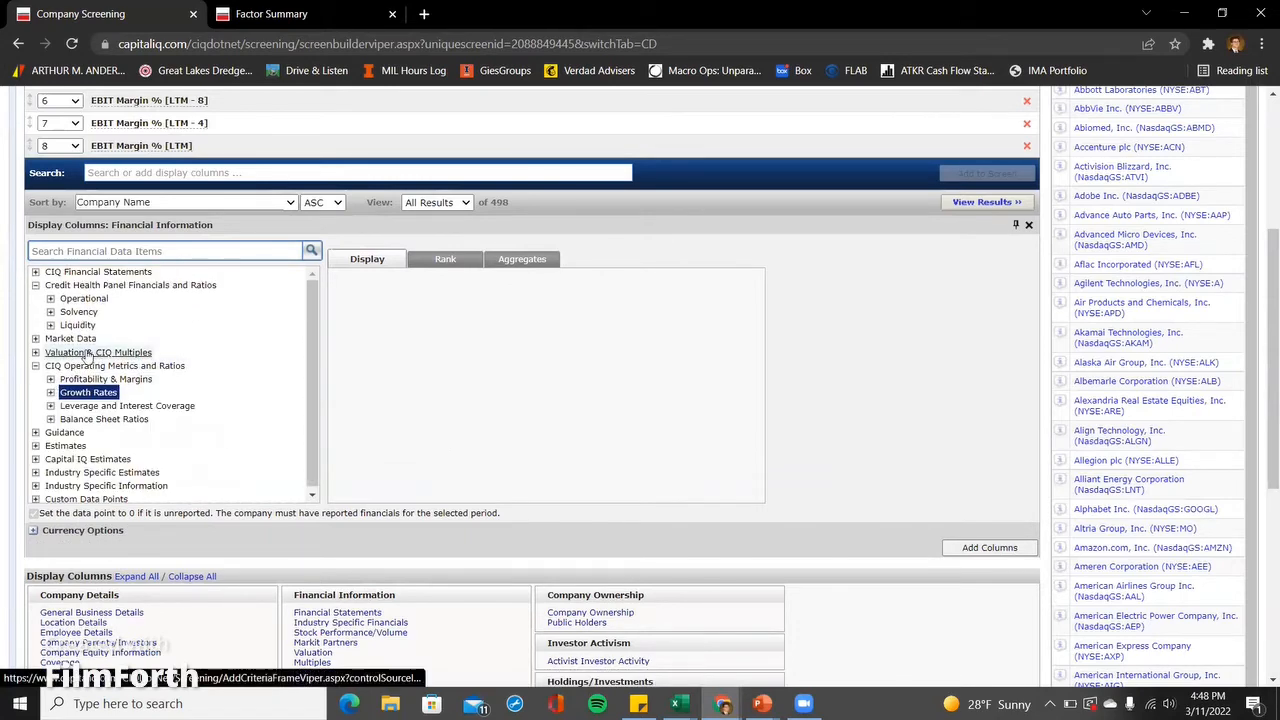
# - Select TEV/LTM EBIT from Daily Trailing Multiples in Valuation & CIQ Multiples
pyautogui.click(35, 352)
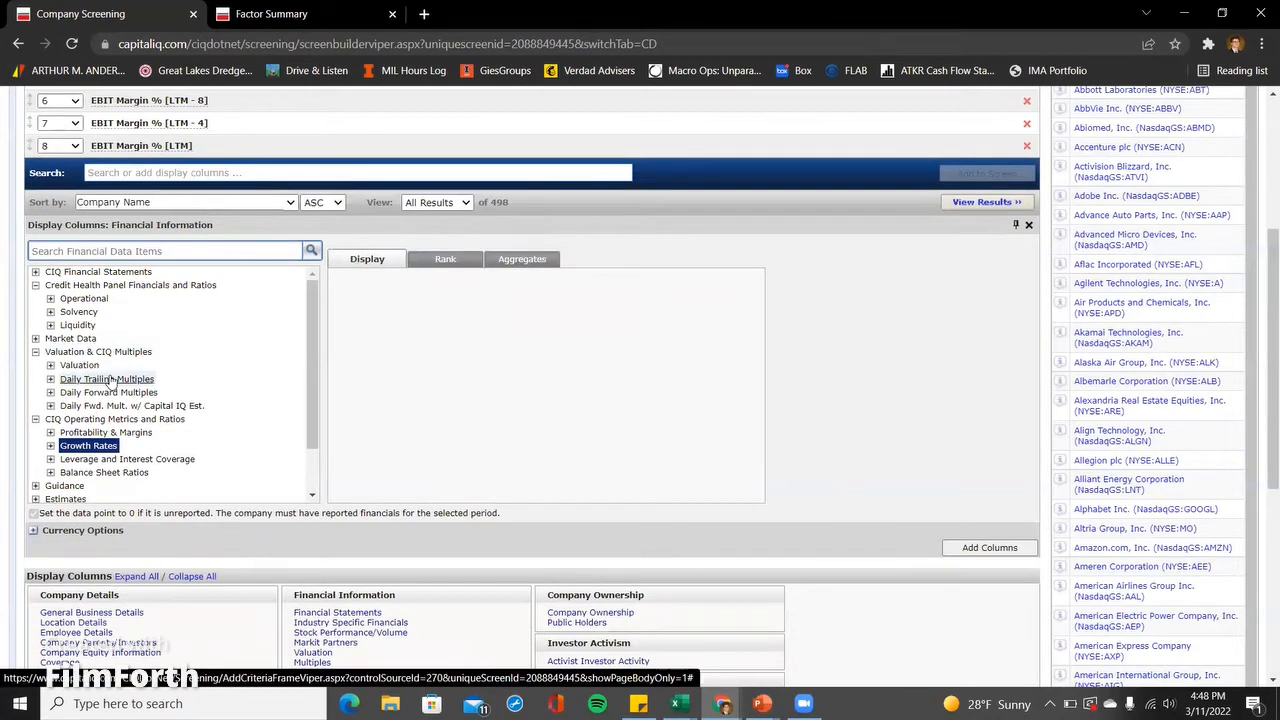
pyautogui.click(50, 378)
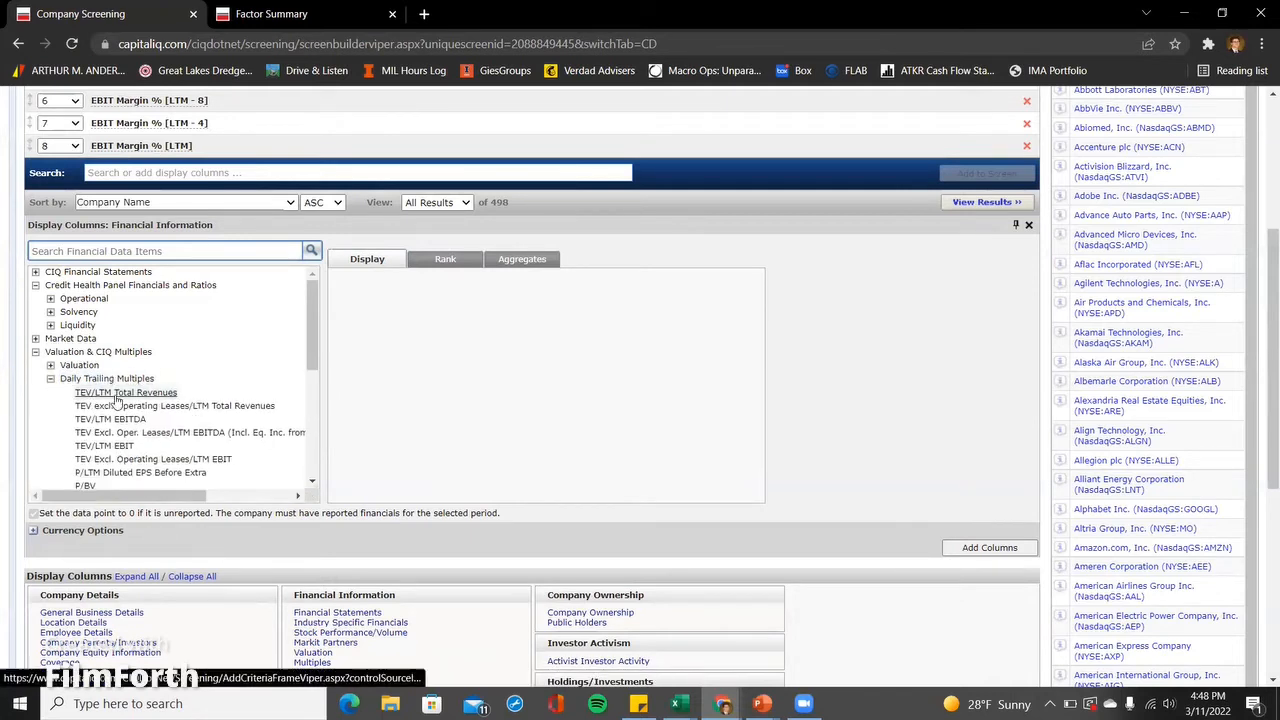
pyautogui.scroll(-1, 117, 399)
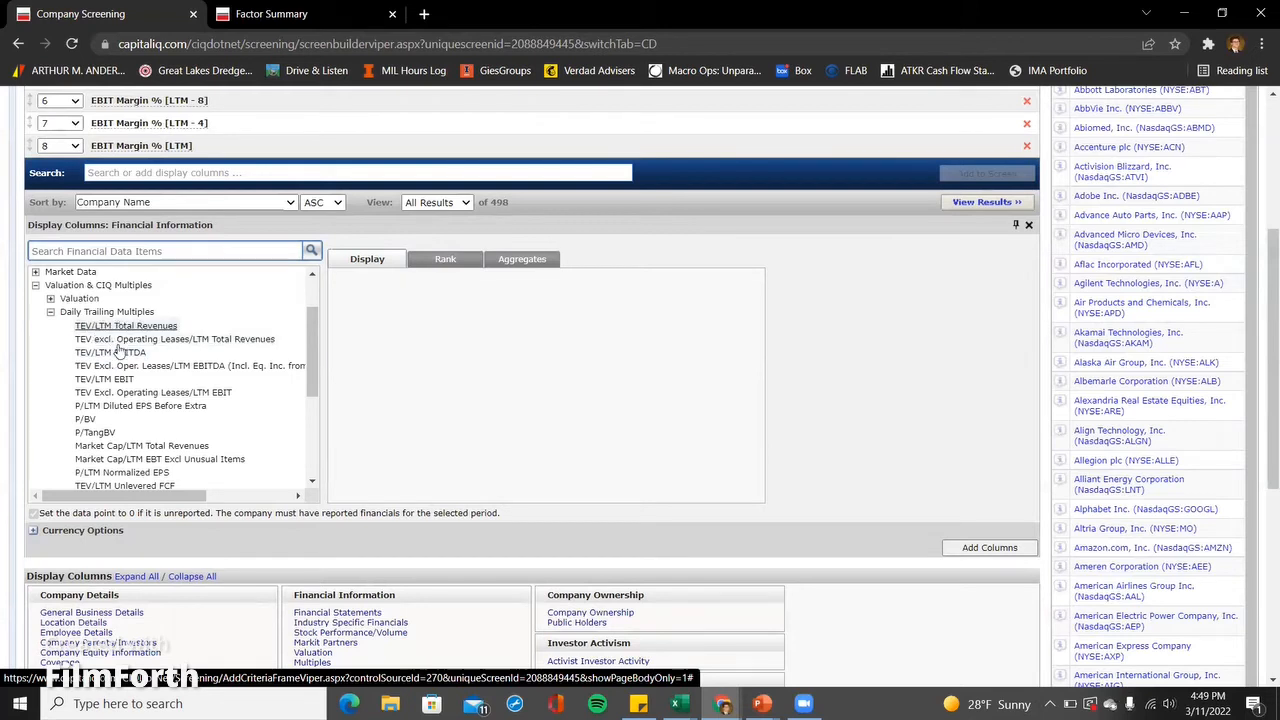
pyautogui.click(103, 381)
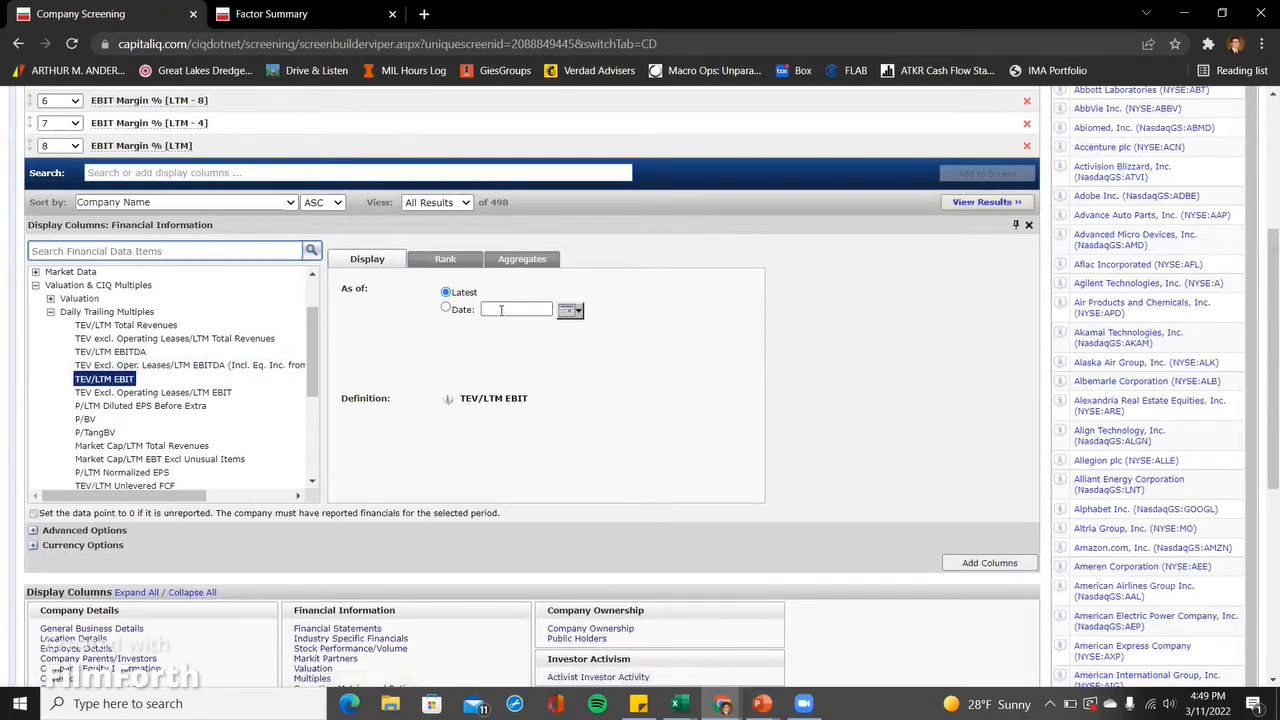
# - Switch the TEV/LTM EBIT as-of option to Date, browse the calendar back to March 2019, and close it without picking a day
pyautogui.click(446, 310)
pyautogui.click(571, 313)
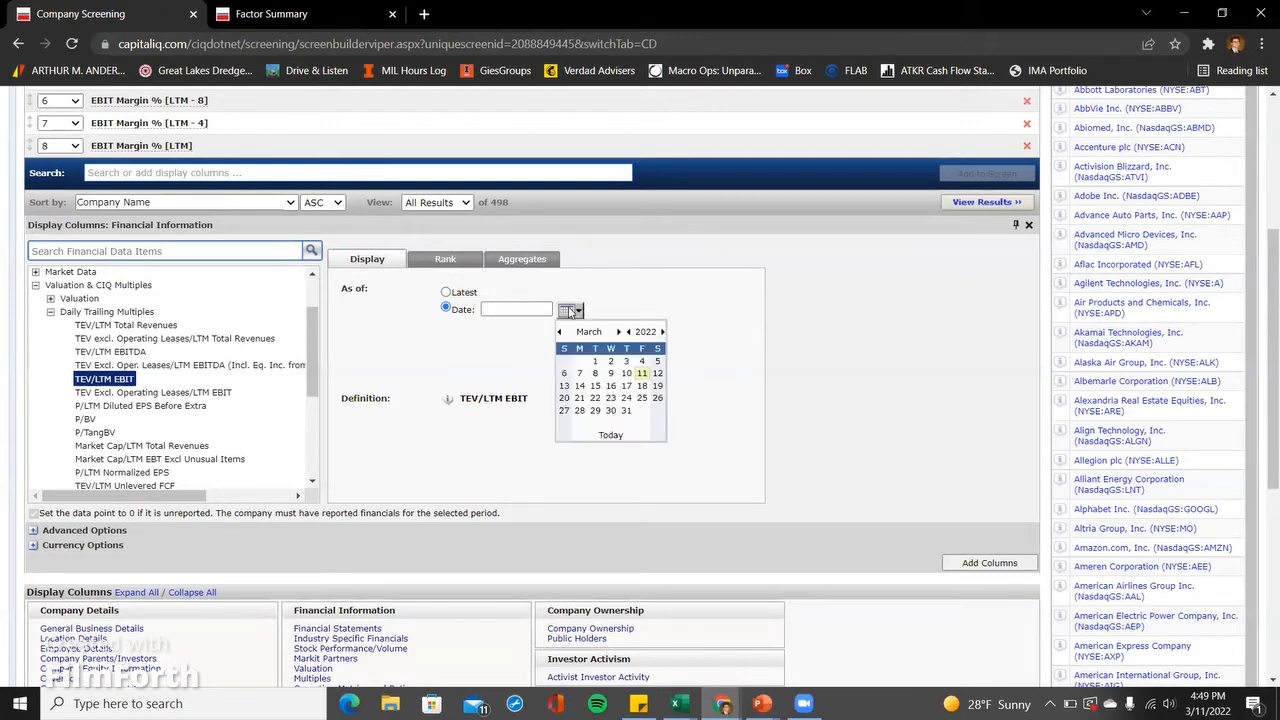
pyautogui.click(628, 332)
pyautogui.click(628, 333)
pyautogui.click(628, 332)
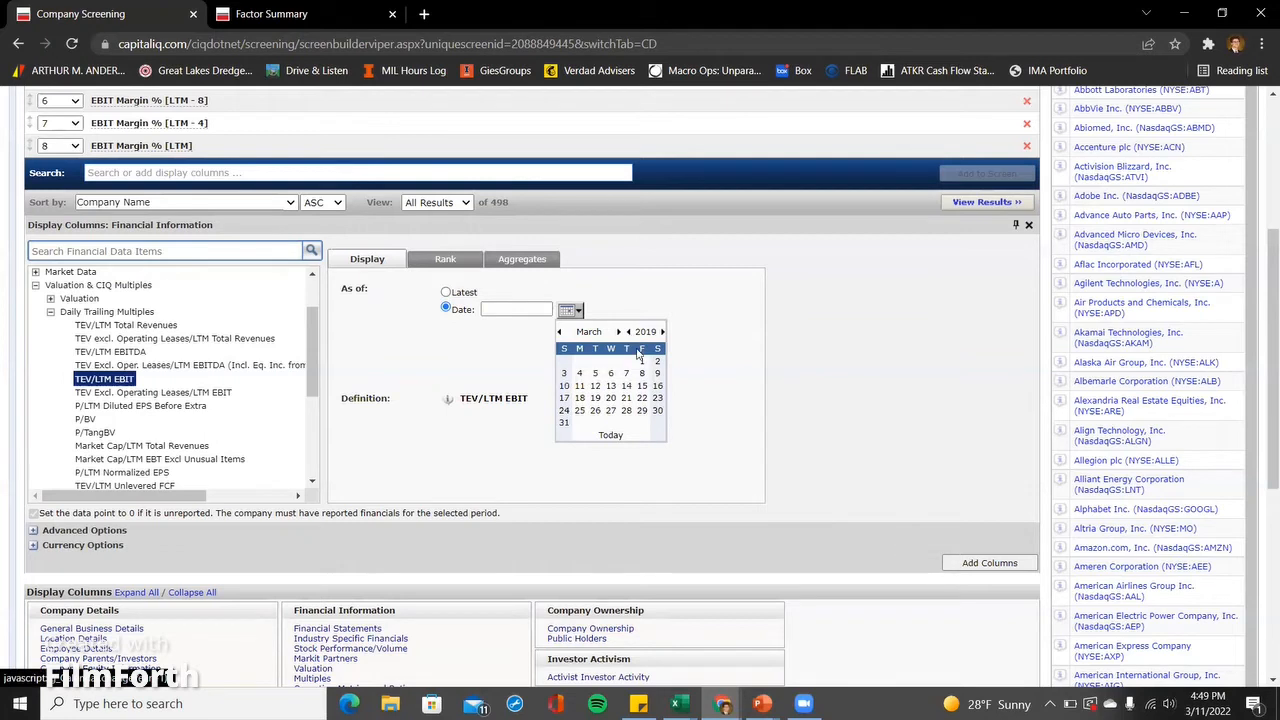
pyautogui.click(580, 311)
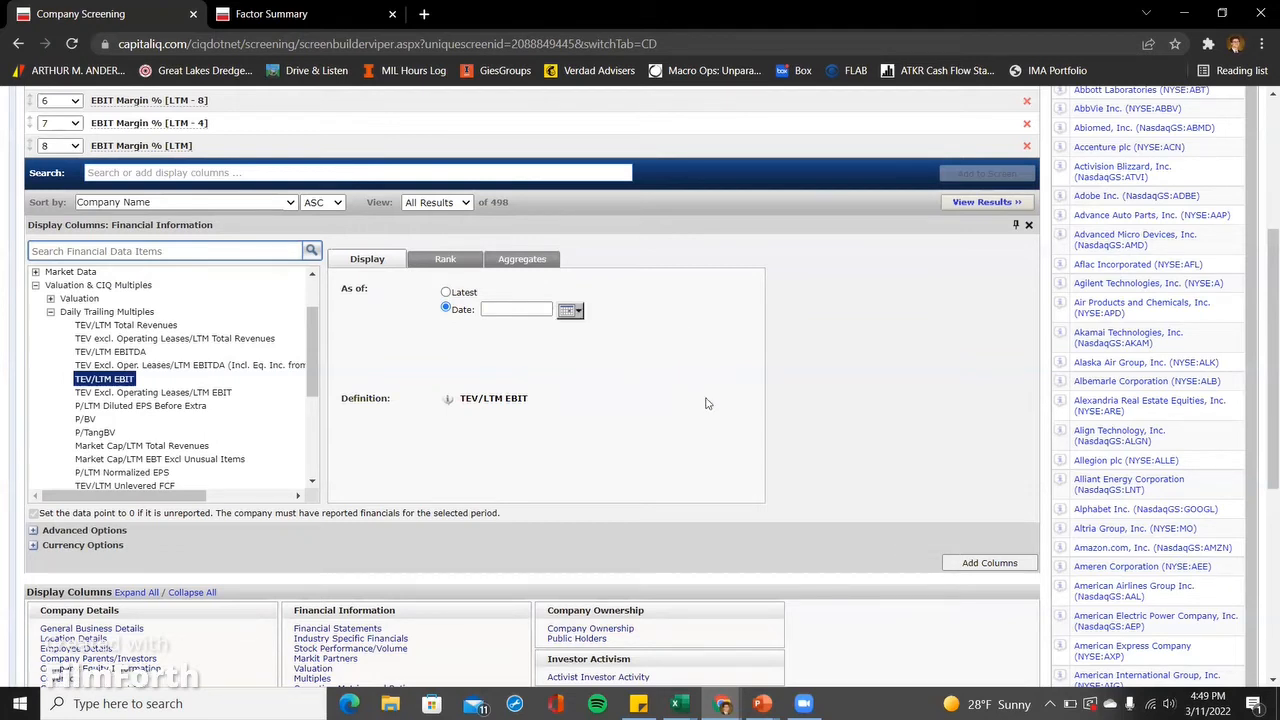
pyautogui.scroll(3, 705, 403)
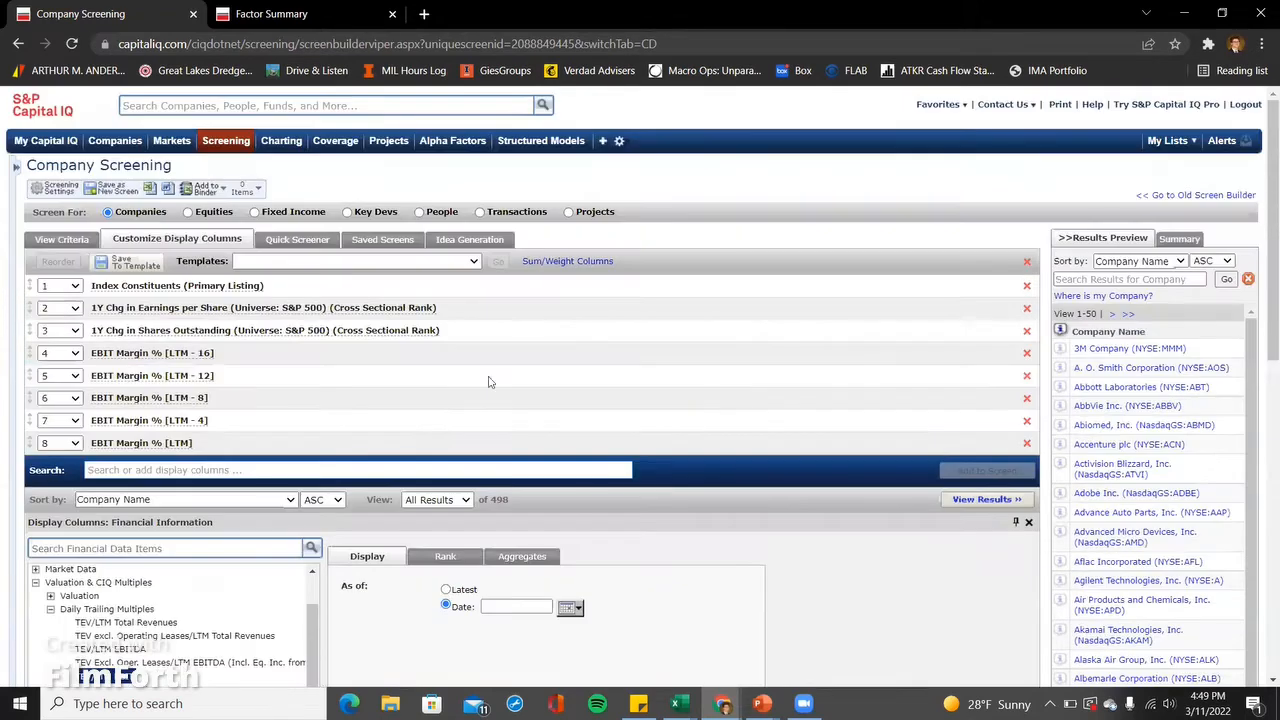
# - Review the Screen Criteria slide in the PowerPoint slide show, then switch to the CIQ Equity Class workbook in Excel
pyautogui.hotkey('alt', 'Tab')
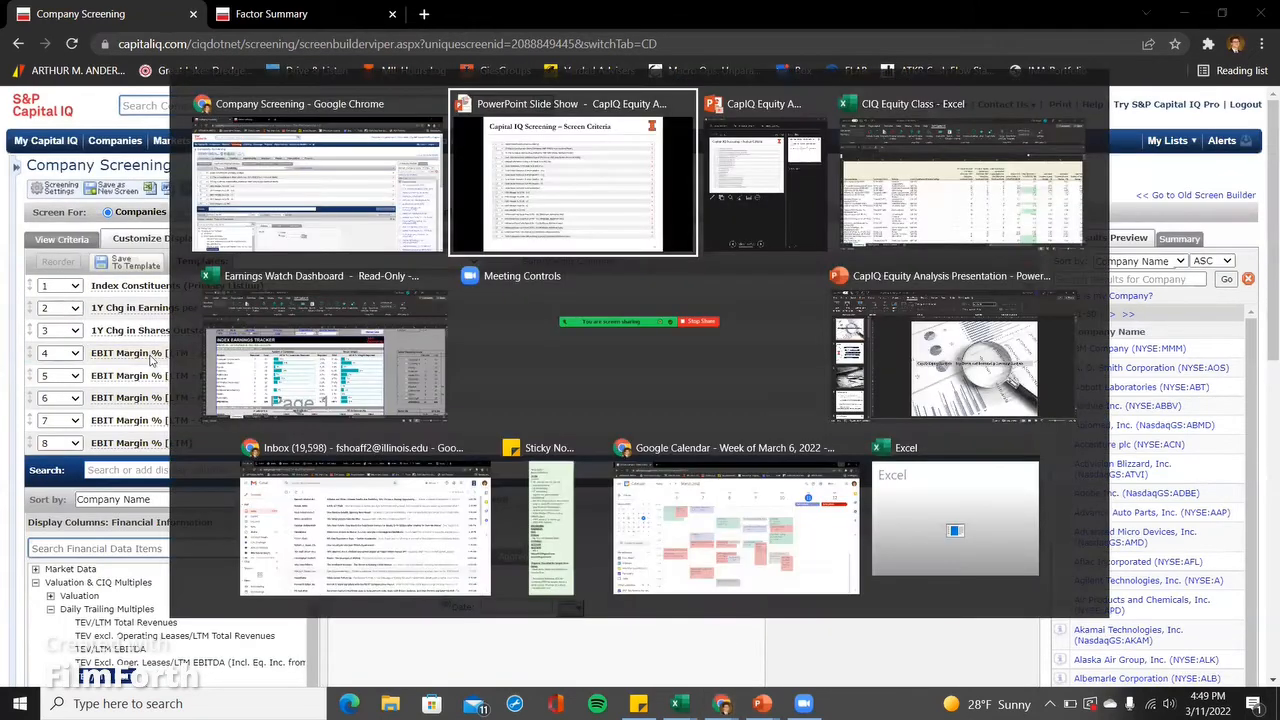
pyautogui.hotkey('alt', 'Tab')
pyautogui.hotkey('alt', 'shift', 'Tab')
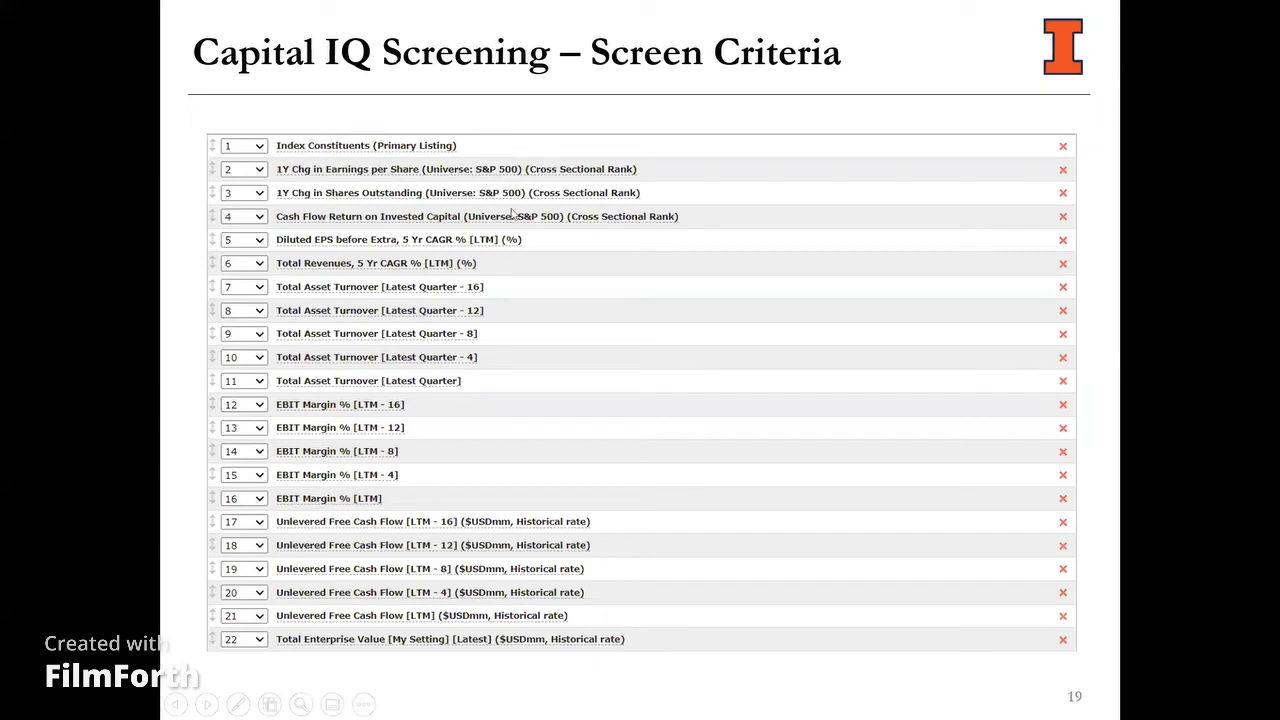
pyautogui.hotkey('alt', 'Tab')
pyautogui.hotkey('alt', 'Tab')
pyautogui.hotkey('alt', 'Tab')
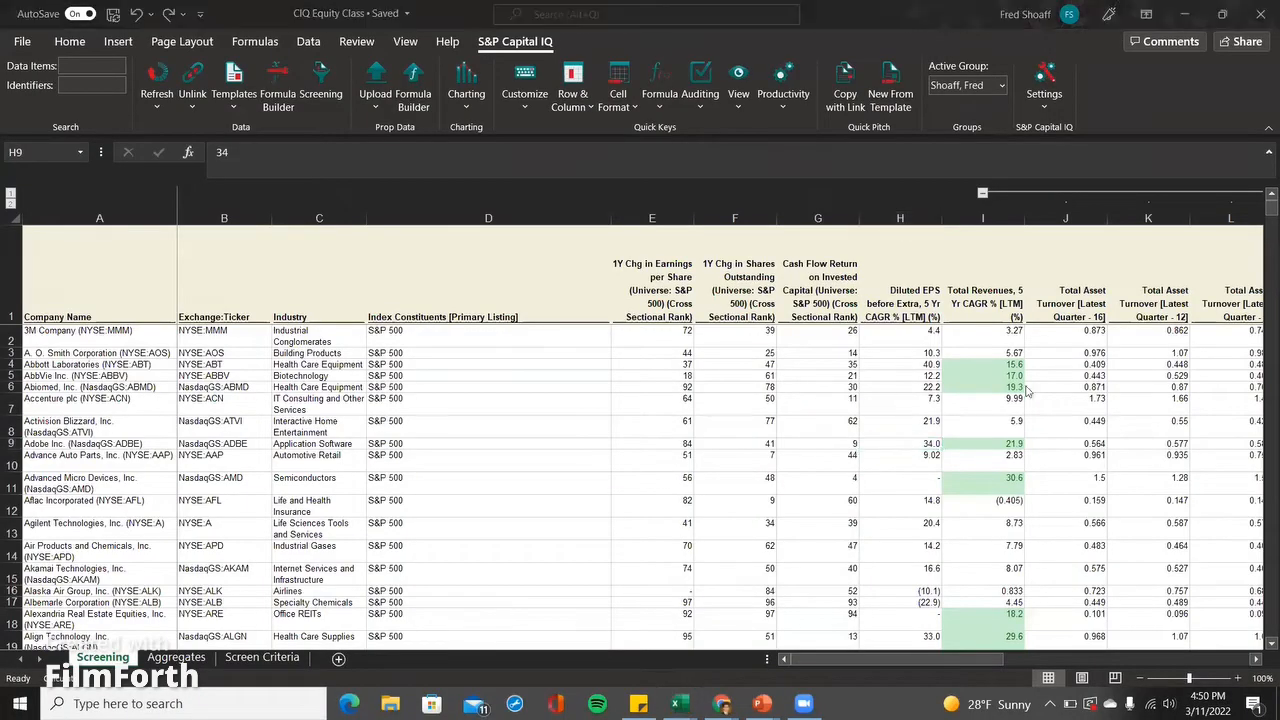
# - Switch back to Company Screening in the browser and view the full screening results
pyautogui.hotkey('alt', 'Tab')
pyautogui.hotkey('alt', 'Tab')
pyautogui.hotkey('alt', 'Tab')
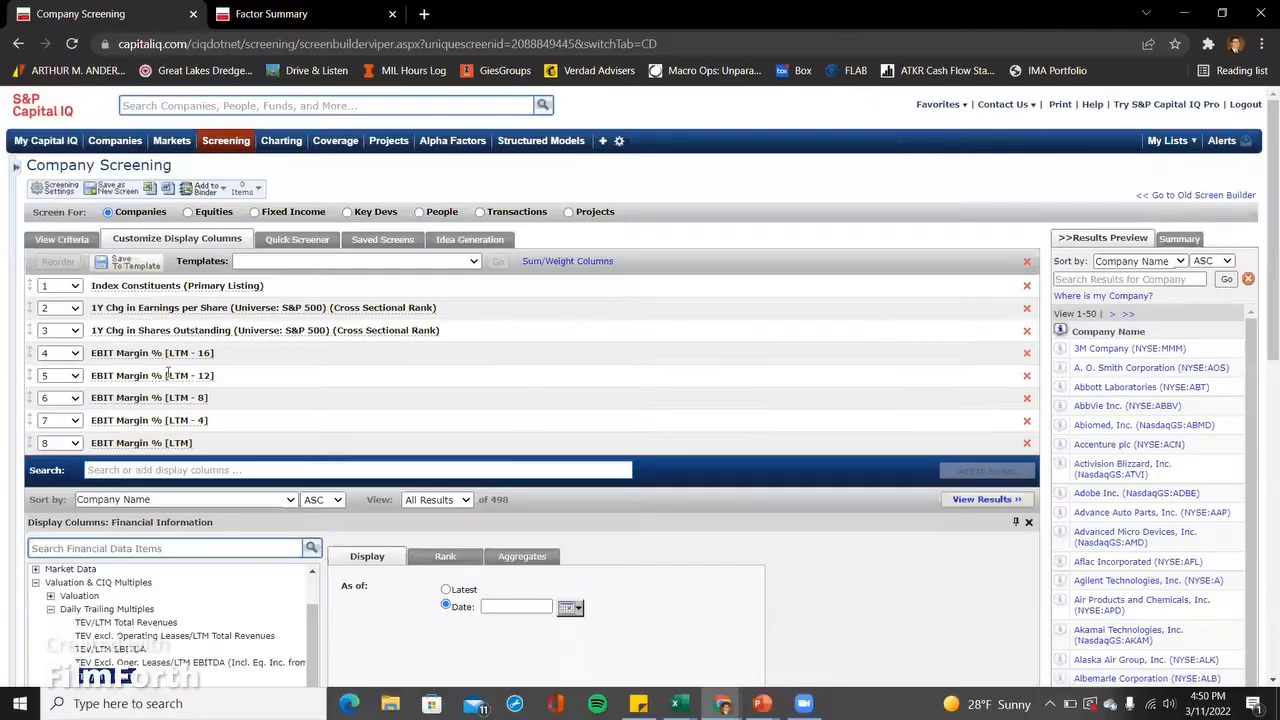
pyautogui.click(985, 500)
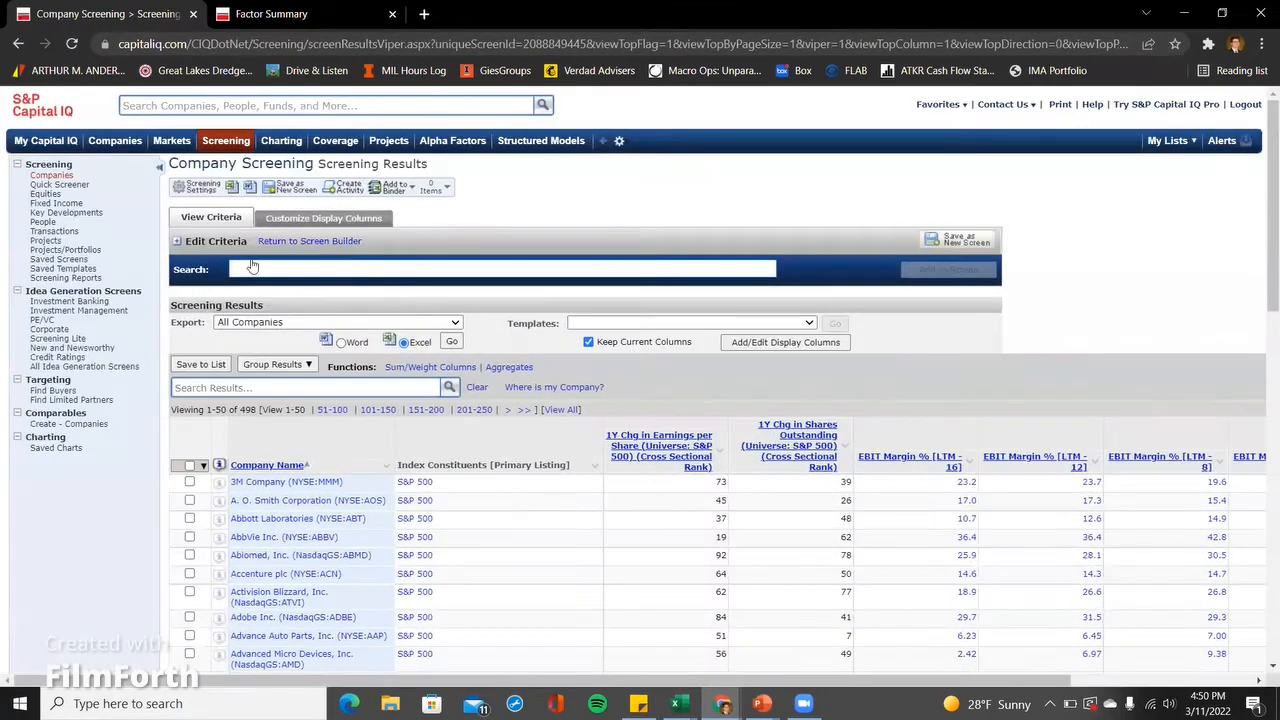
# - Look over the S&P 500 screening results and export all companies to Excel
pyautogui.scroll(-3, 845, 452)
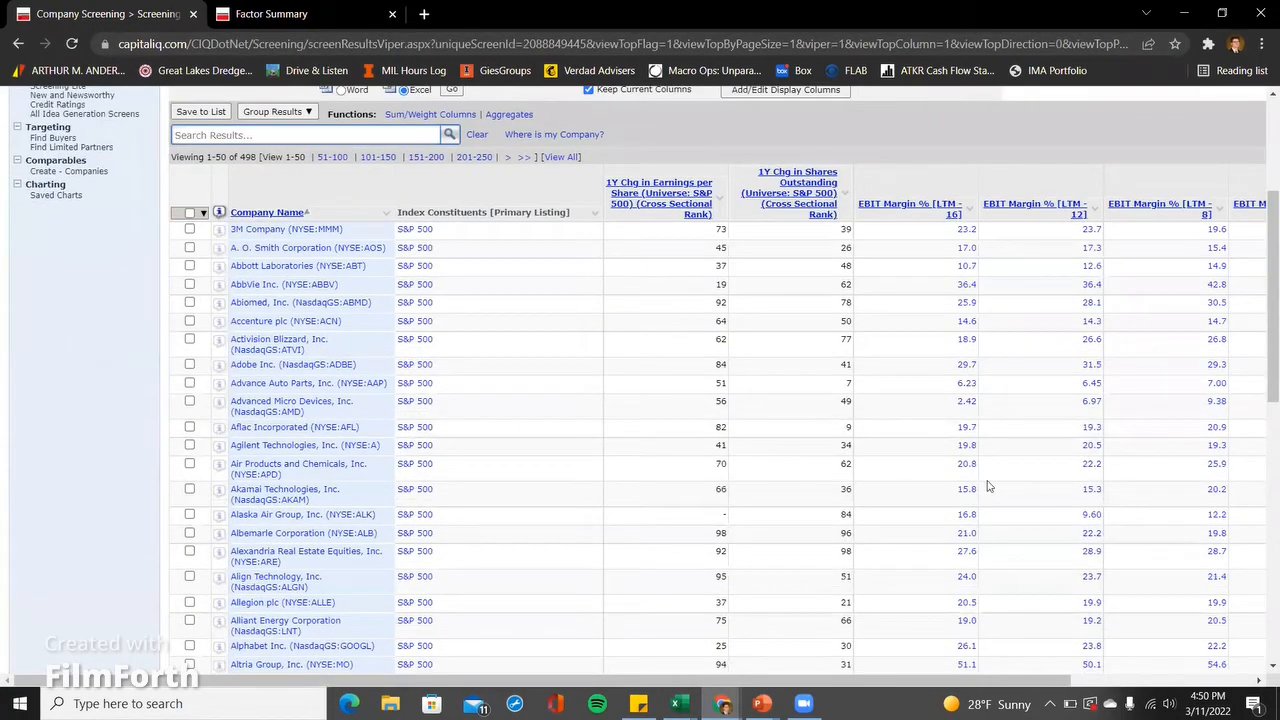
pyautogui.scroll(-1, 990, 487)
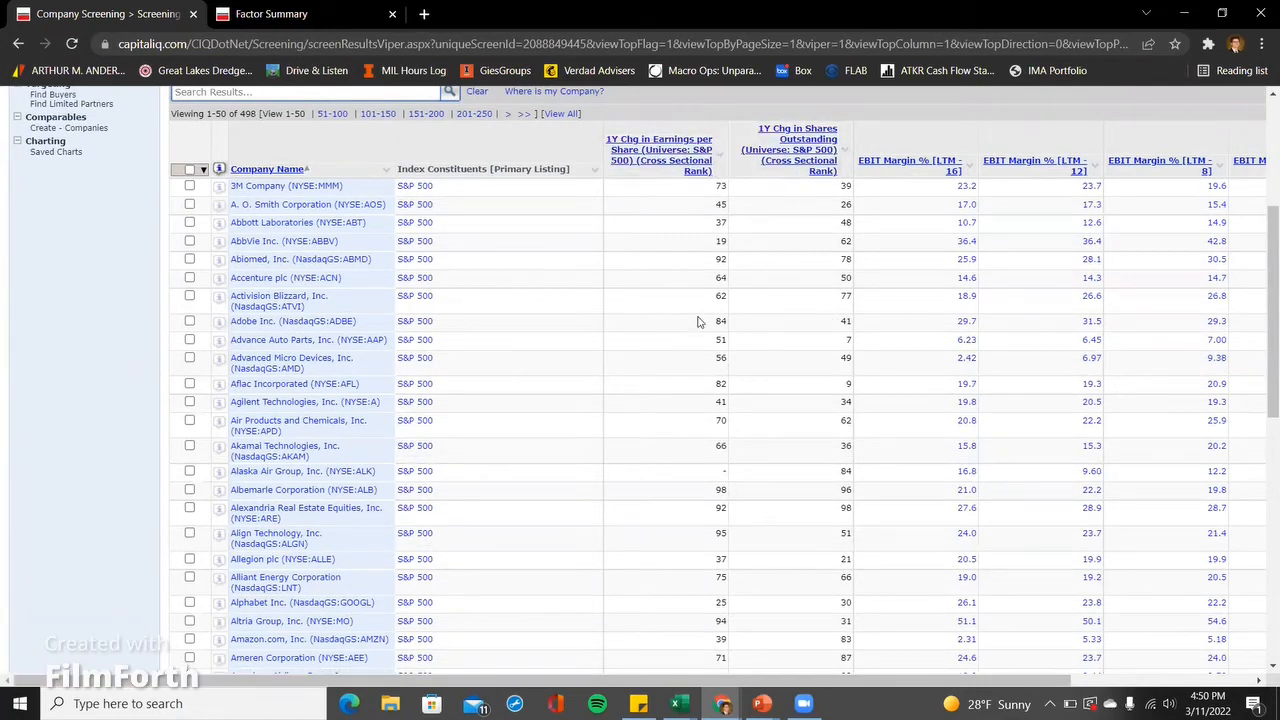
pyautogui.scroll(5, 695, 325)
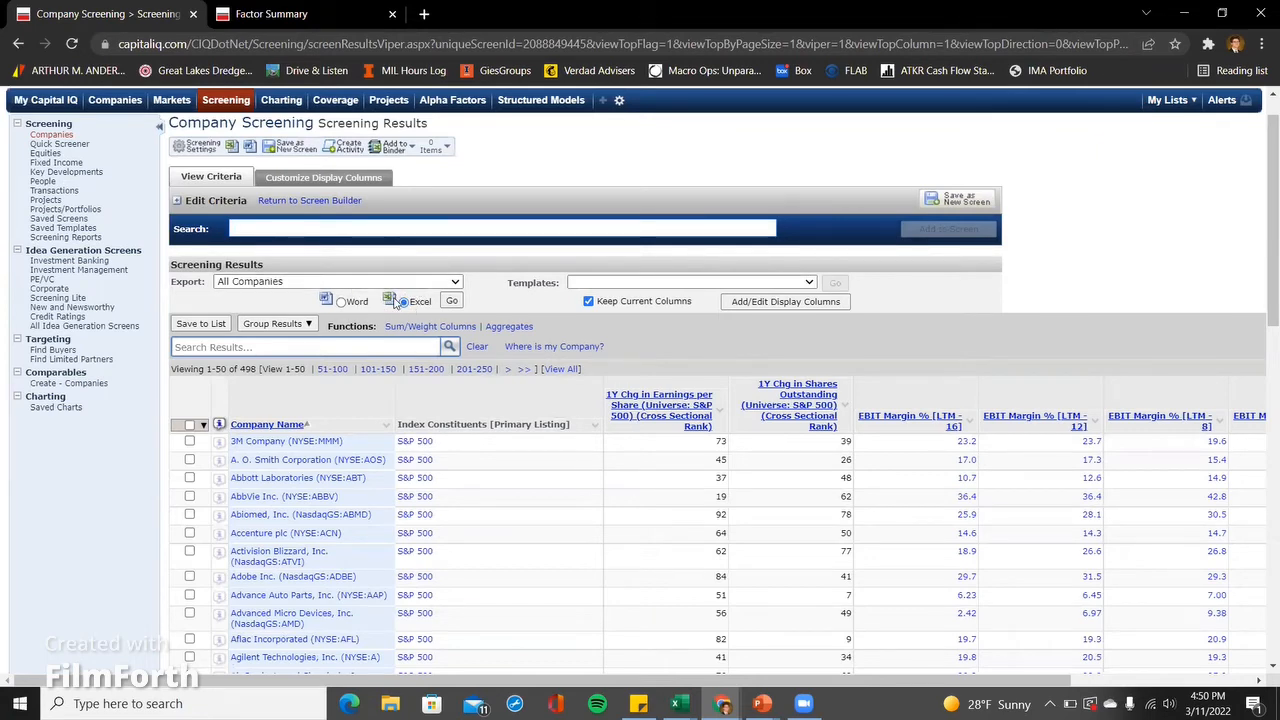
pyautogui.click(451, 301)
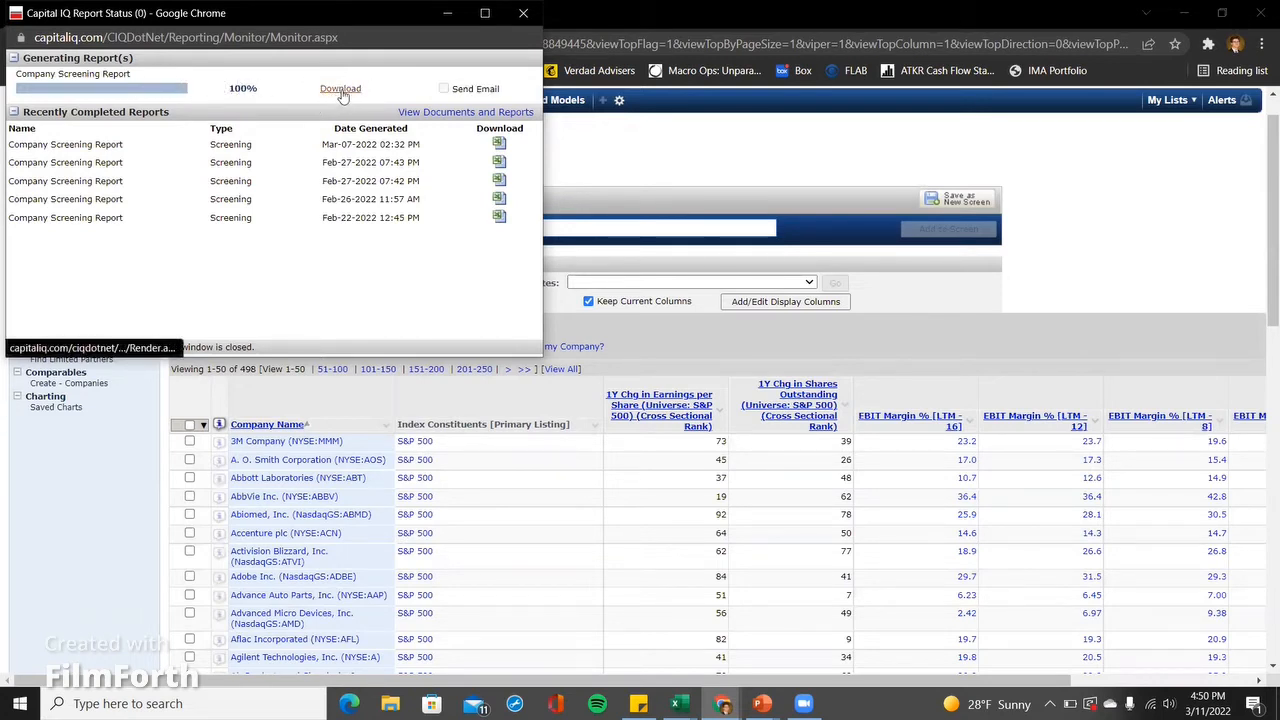
# - Close the Capital IQ report status window and switch to the CIQ Equity Class workbook in Excel
pyautogui.click(522, 15)
pyautogui.hotkey('alt', 'Tab')
pyautogui.hotkey('alt', 'Tab')
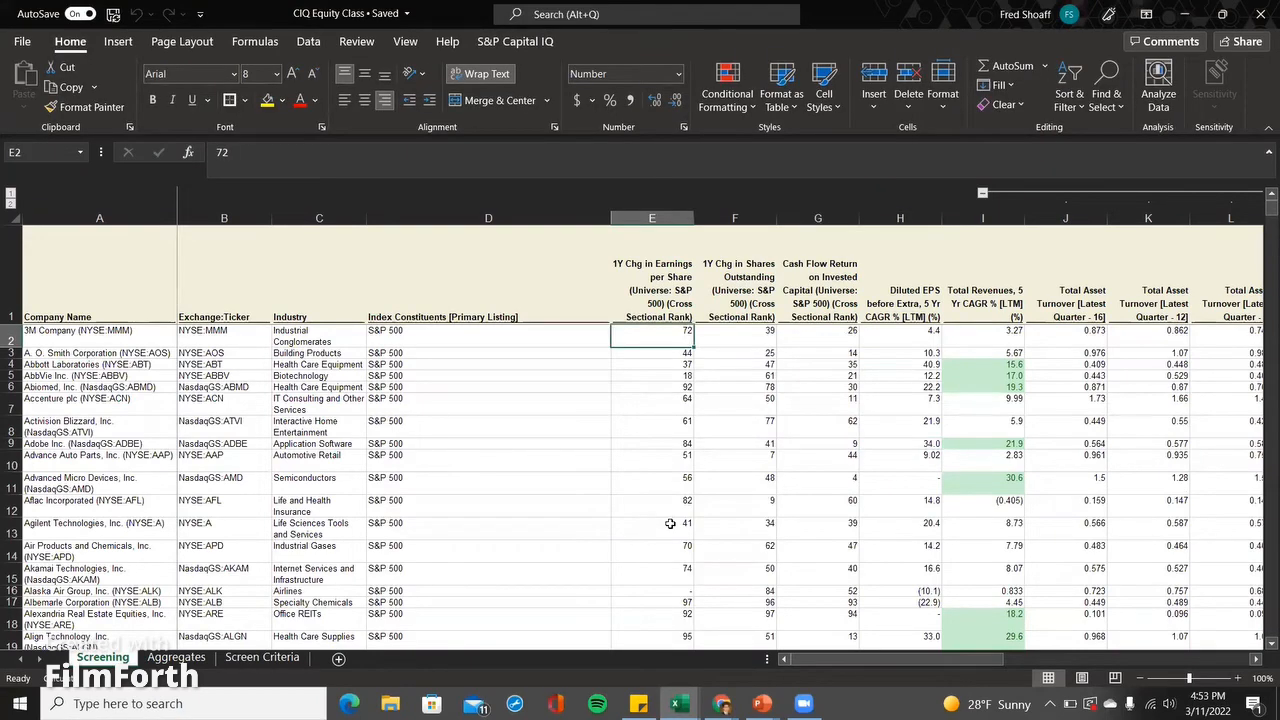
# - Examine the company ranks in the 1Y Chg in Earnings per Share column and return to its header
pyautogui.press('Down')
pyautogui.press('Down')
pyautogui.press('Down')
pyautogui.press('Down')
pyautogui.press('Down')
pyautogui.press('Down')
pyautogui.press('Down')
pyautogui.press('Down')
pyautogui.press('Down')
pyautogui.press('Down')
pyautogui.press('Down')
pyautogui.press('Down')
pyautogui.press('Down')
pyautogui.press('Down')
pyautogui.press('Down')
pyautogui.press('Down')
pyautogui.press('Down')
pyautogui.press('Down')
pyautogui.press('Down')
pyautogui.press('Down')
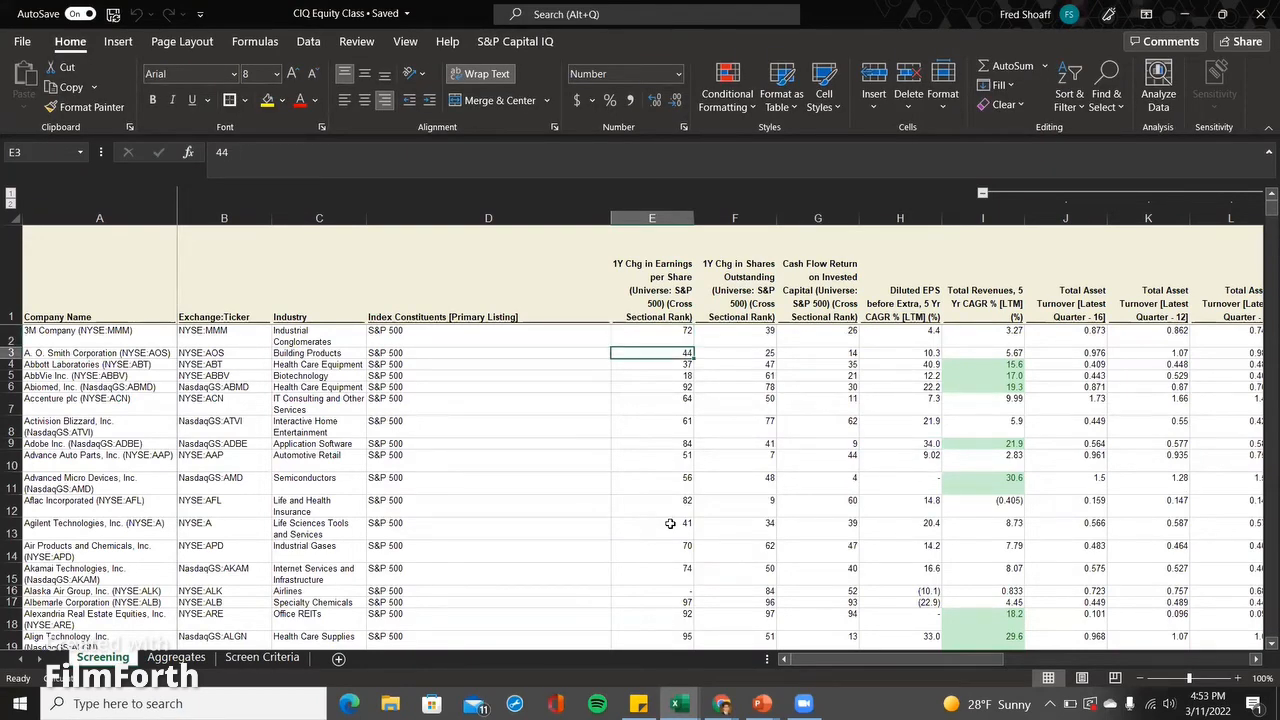
pyautogui.press('Down')
pyautogui.press('Down')
pyautogui.press('Down')
pyautogui.press('Down')
pyautogui.press('Down')
pyautogui.press('Down')
pyautogui.press('Down')
pyautogui.press('Down')
pyautogui.press('Down')
pyautogui.press('Down')
pyautogui.press('Down')
pyautogui.press('Down')
pyautogui.press('Down')
pyautogui.press('Down')
pyautogui.press('Down')
pyautogui.press('Down')
pyautogui.press('Down')
pyautogui.press('Down')
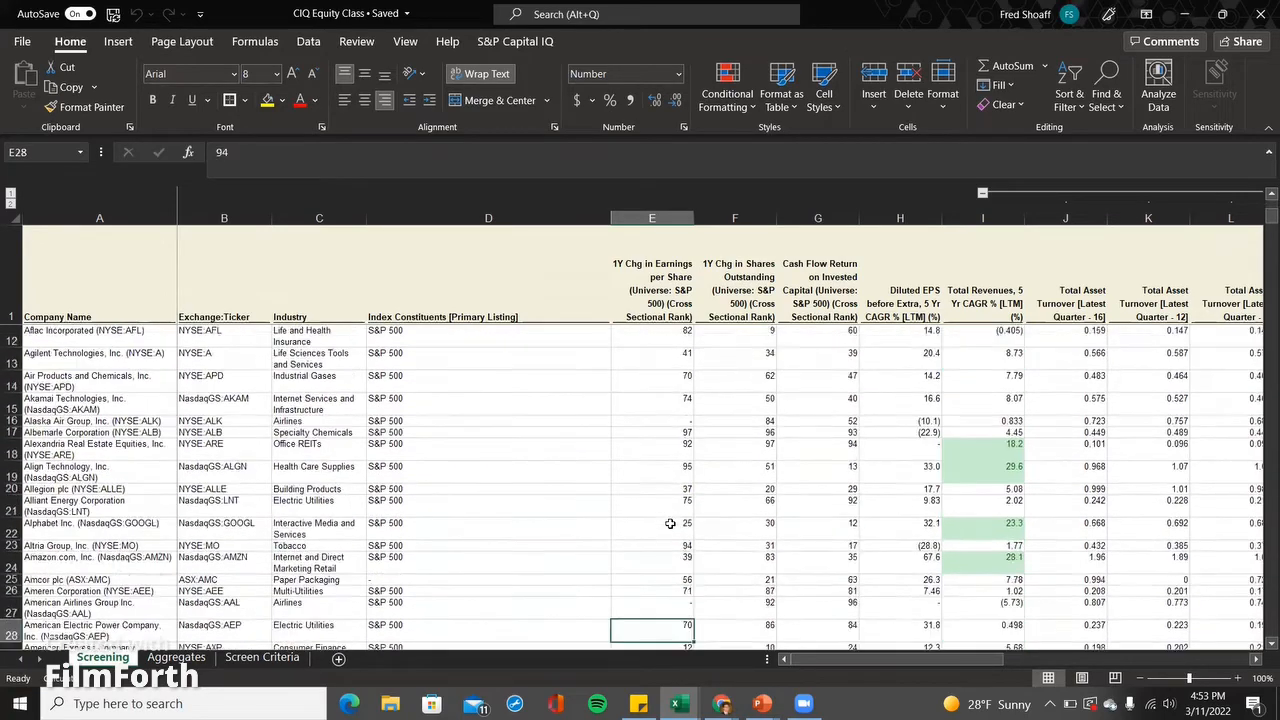
pyautogui.press('Down')
pyautogui.press('Down')
pyautogui.press('Down')
pyautogui.press('Down')
pyautogui.press('Down')
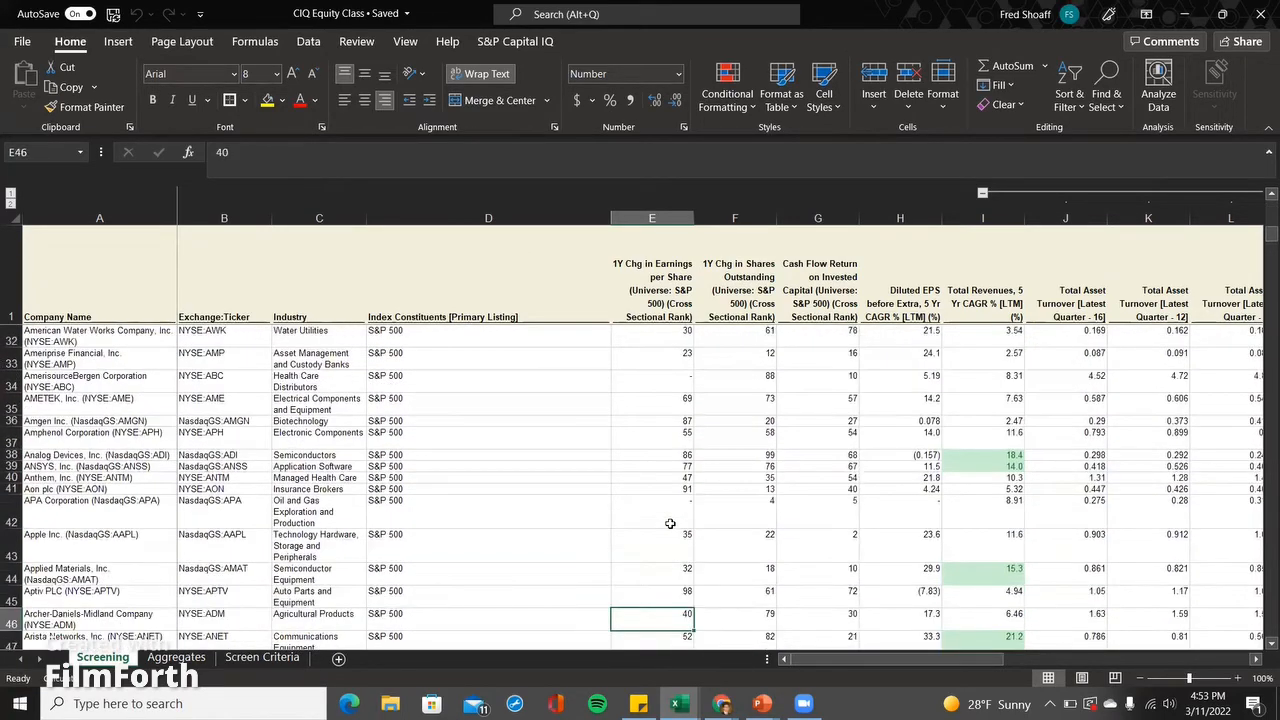
pyautogui.hotkey('ctrl', 'Up')
pyautogui.press('Down')
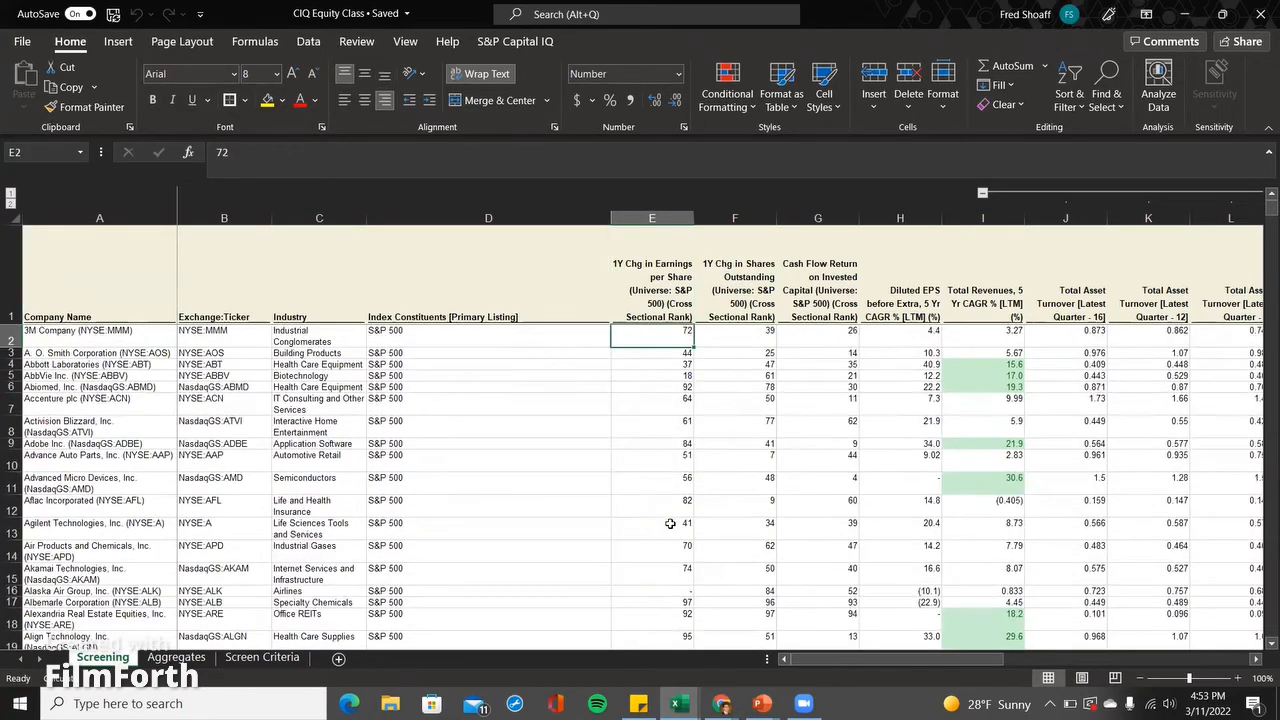
pyautogui.press('Up')
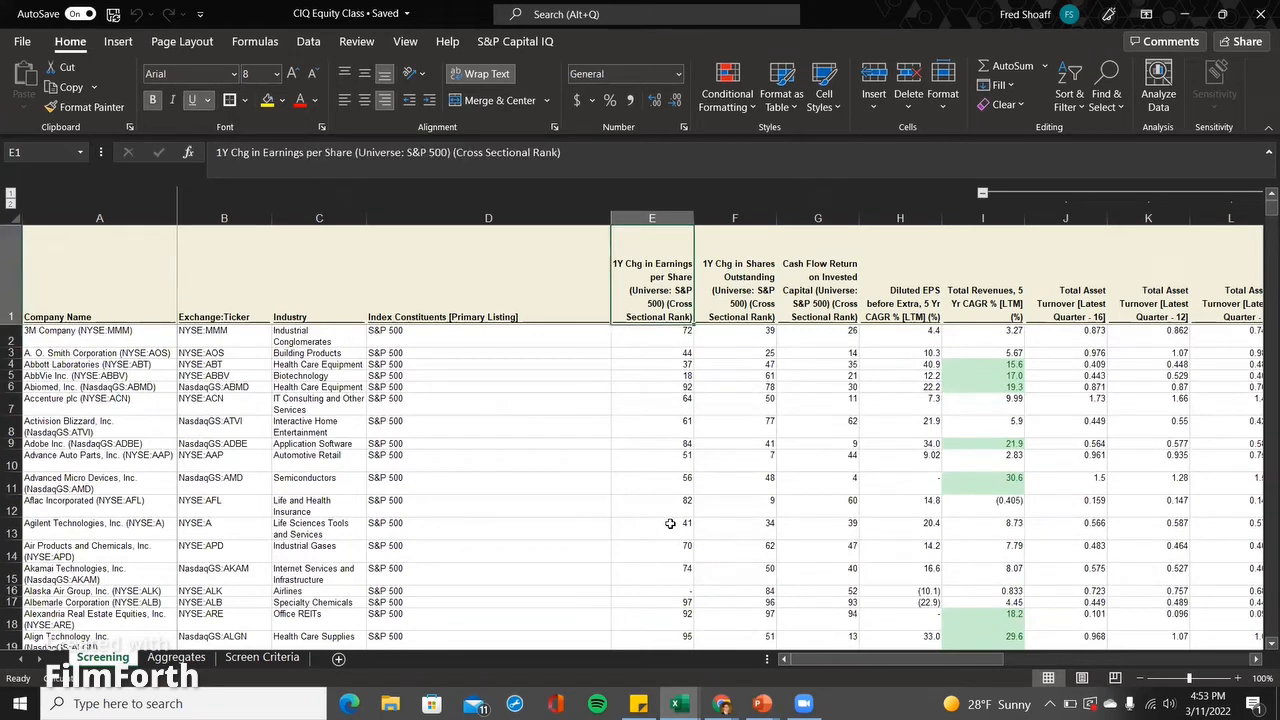
pyautogui.press('Down')
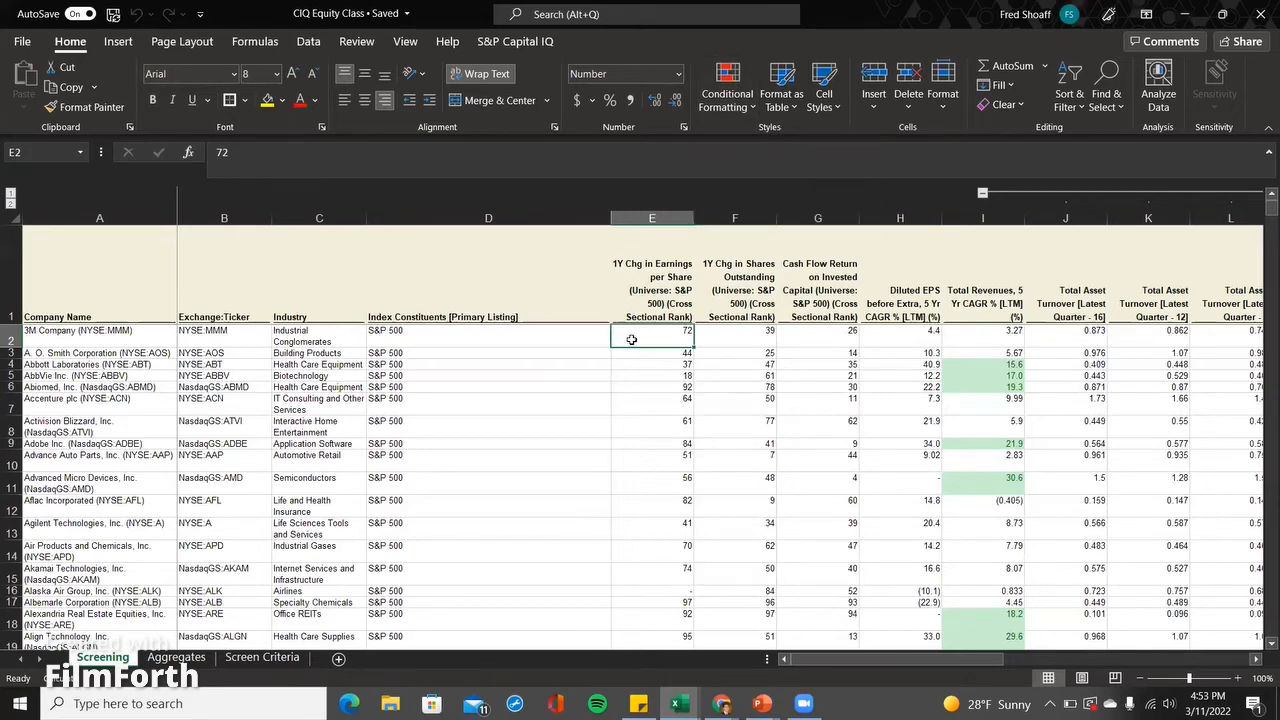
pyautogui.hotkey('ctrl', 'space')
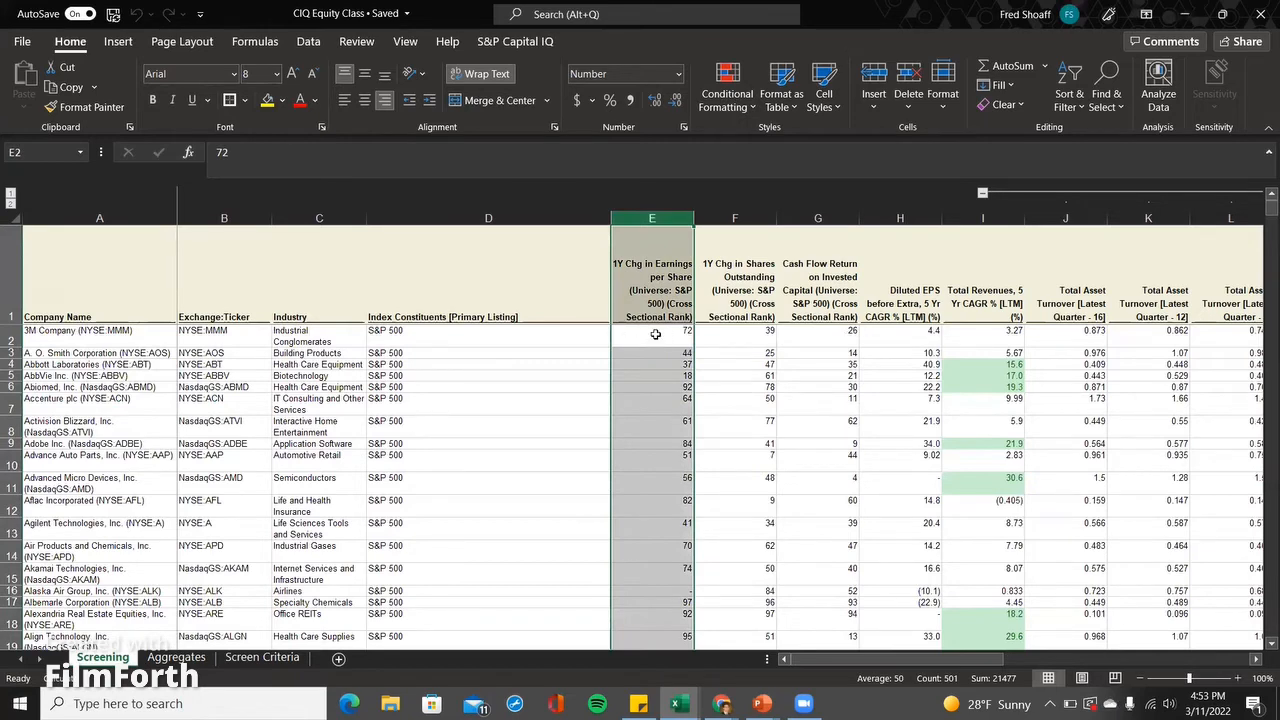
pyautogui.press('Up')
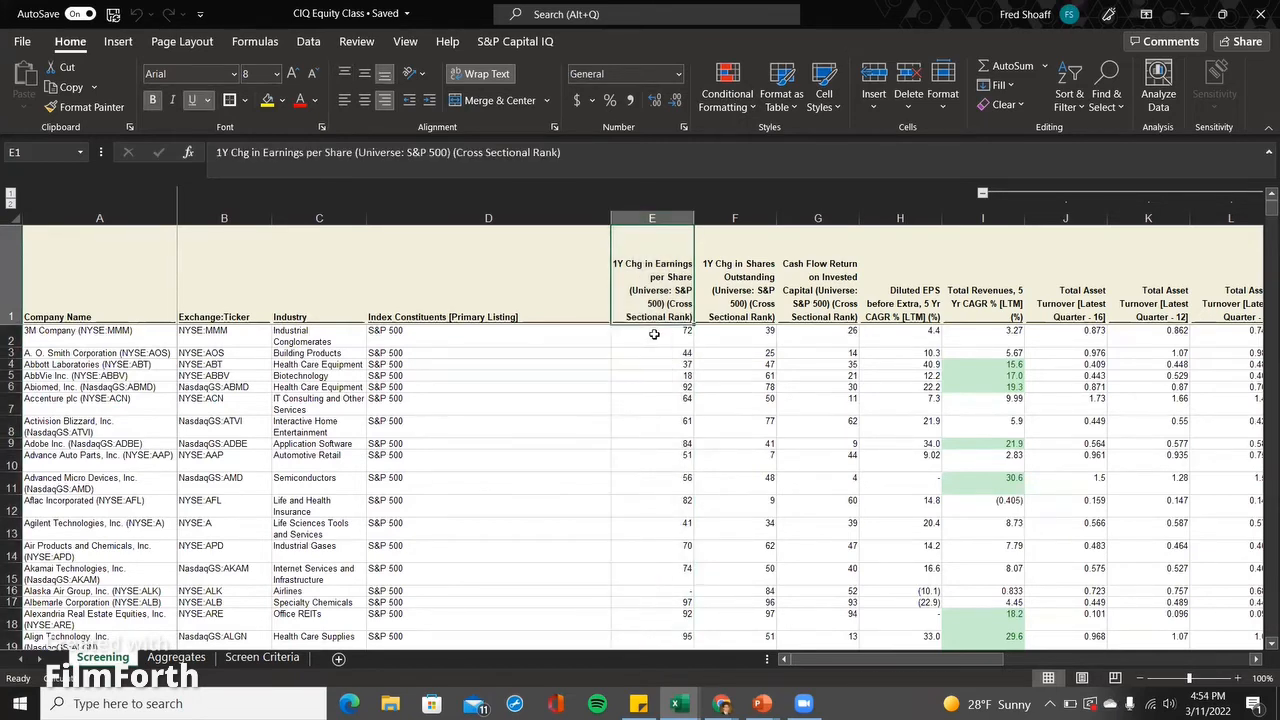
# - Highlight values less than 26 in the 1Y Chg in Earnings per Share rank column using Green Fill with Dark Green Text
pyautogui.press('Down')
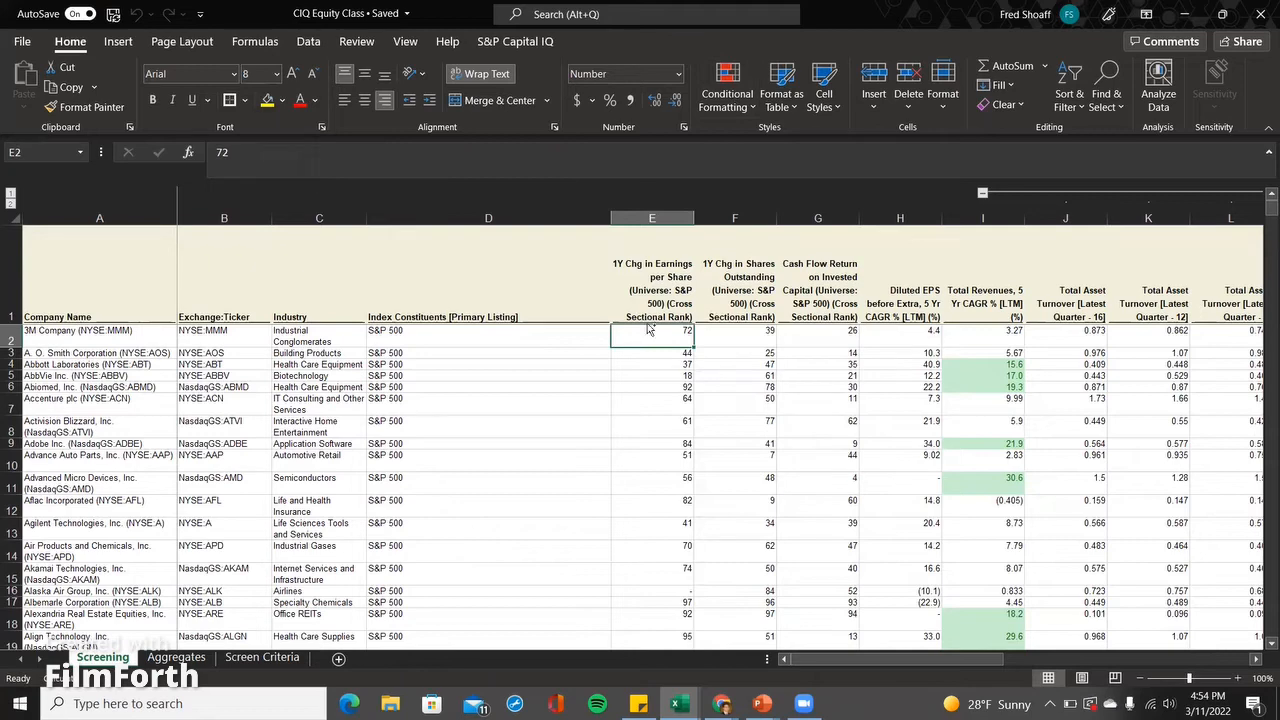
pyautogui.hotkey('ctrl', 'shift', 'Down')
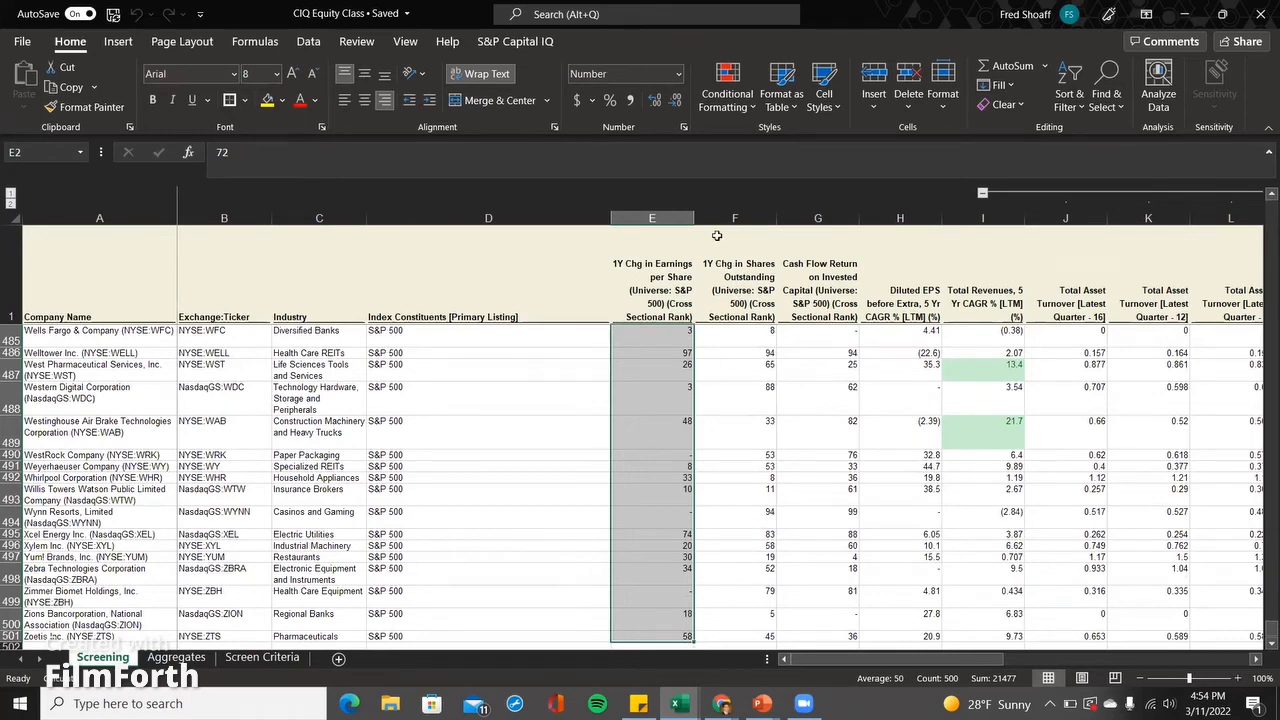
pyautogui.click(737, 104)
pyautogui.moveTo(780, 140)
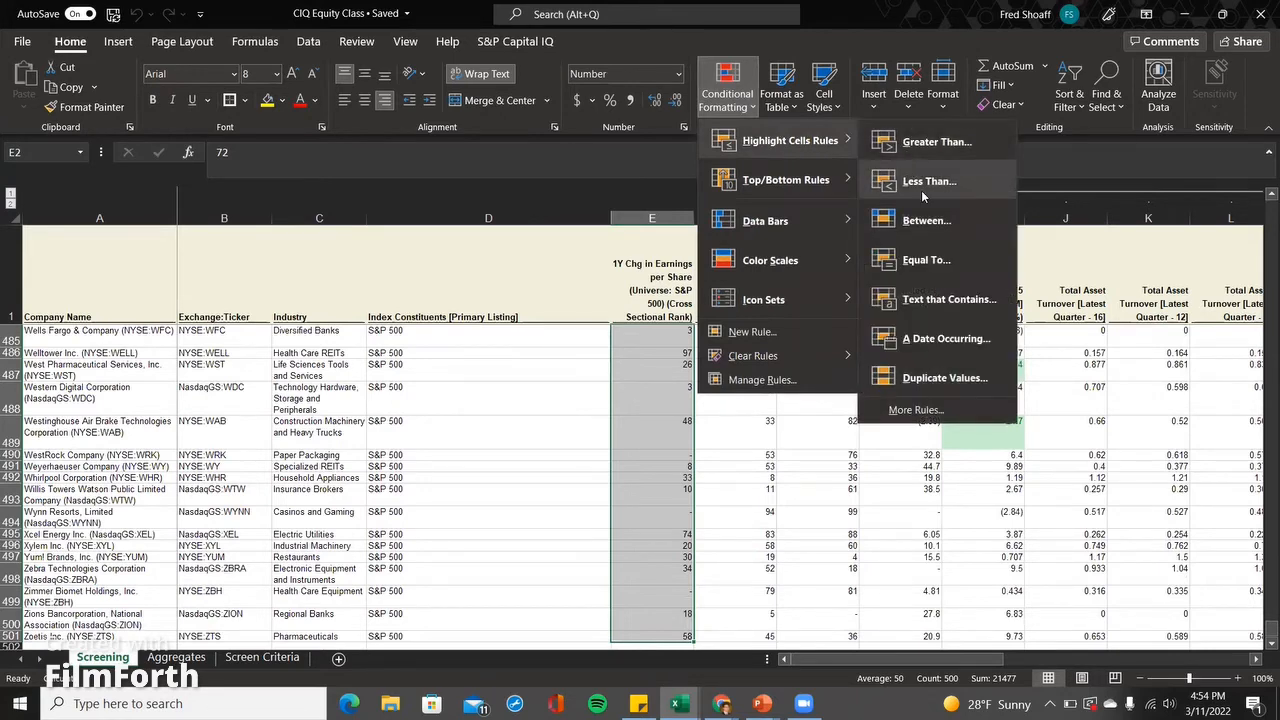
pyautogui.click(921, 190)
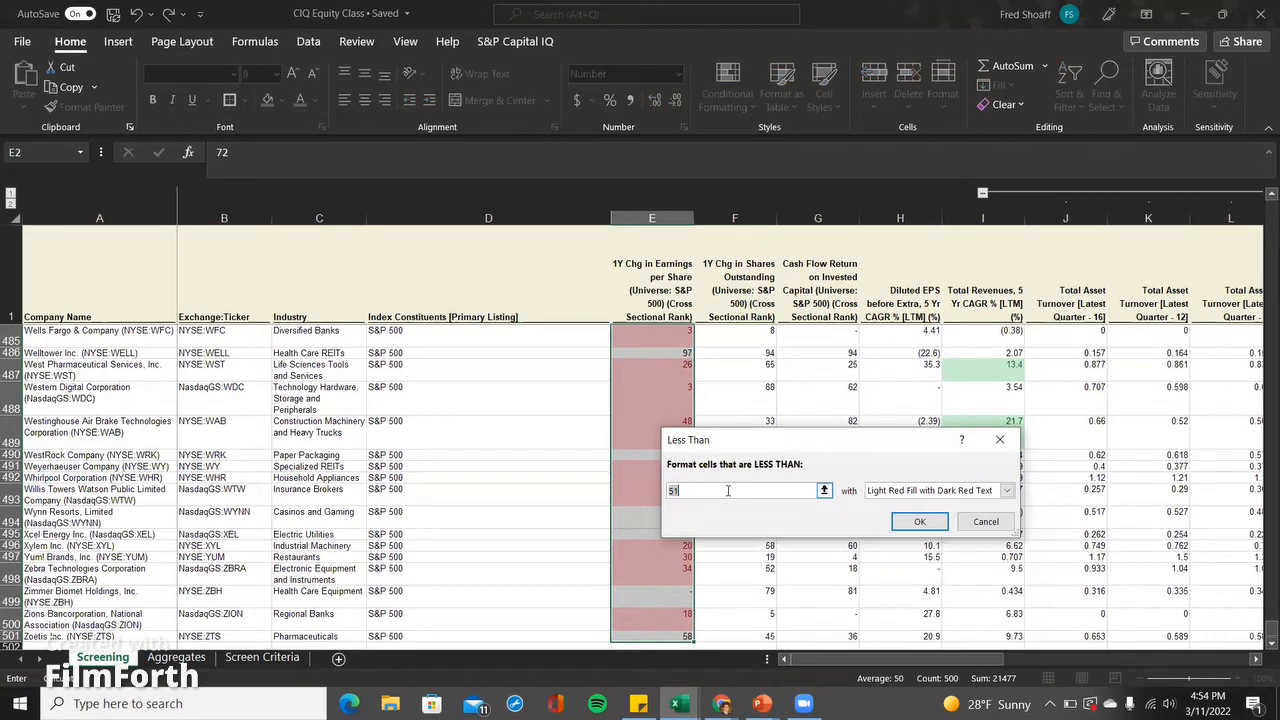
pyautogui.press('BackSpace')
pyautogui.write('26')
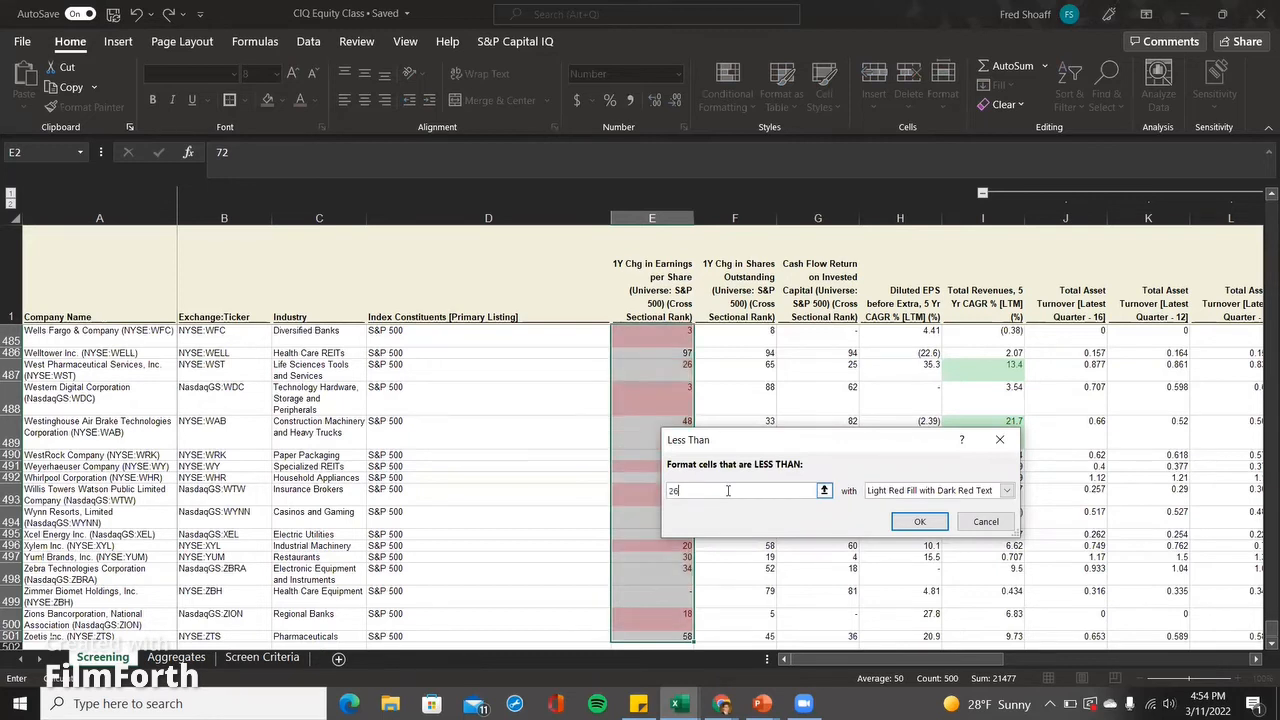
pyautogui.press('Tab')
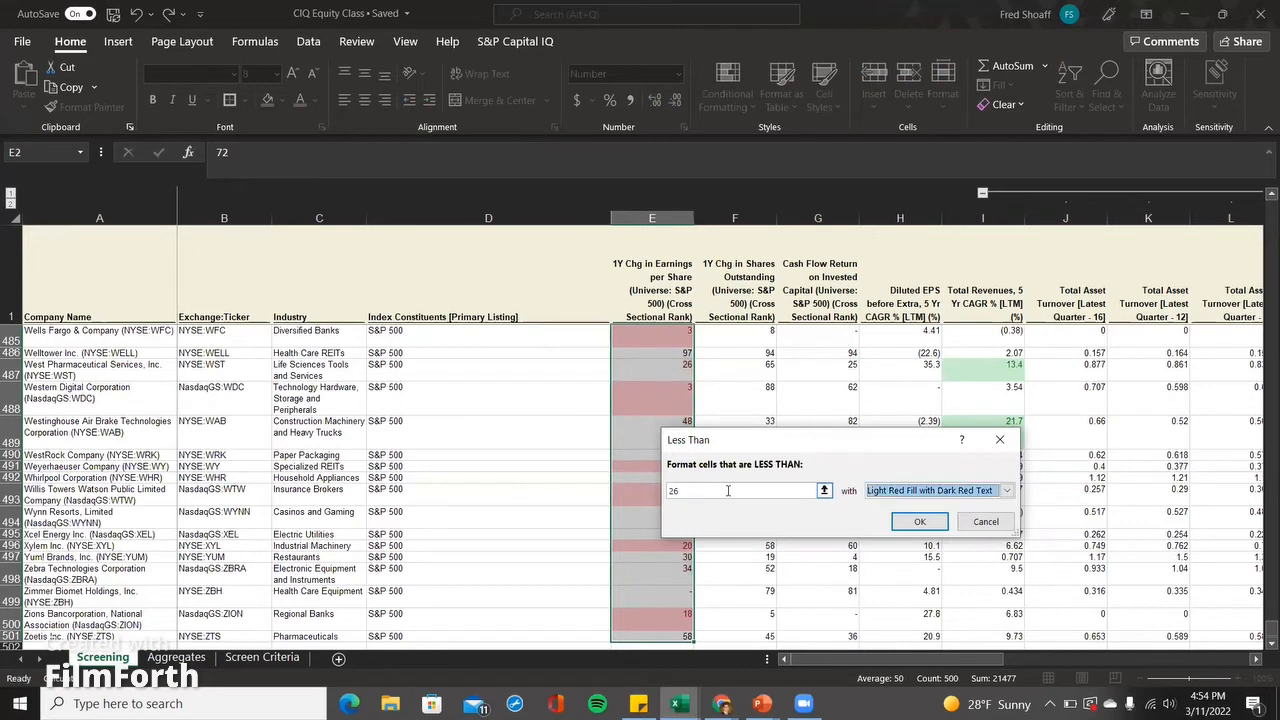
pyautogui.hotkey('alt', 'Down')
pyautogui.press('Down')
pyautogui.press('Down')
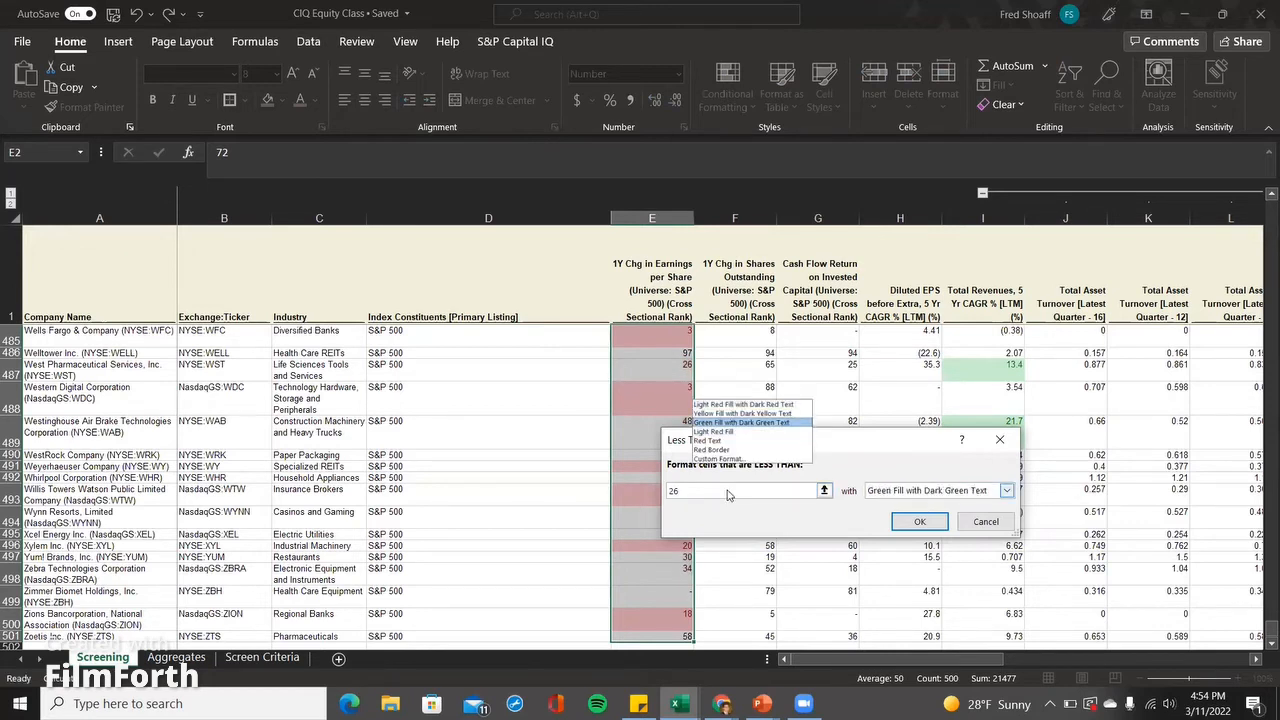
pyautogui.press('Return')
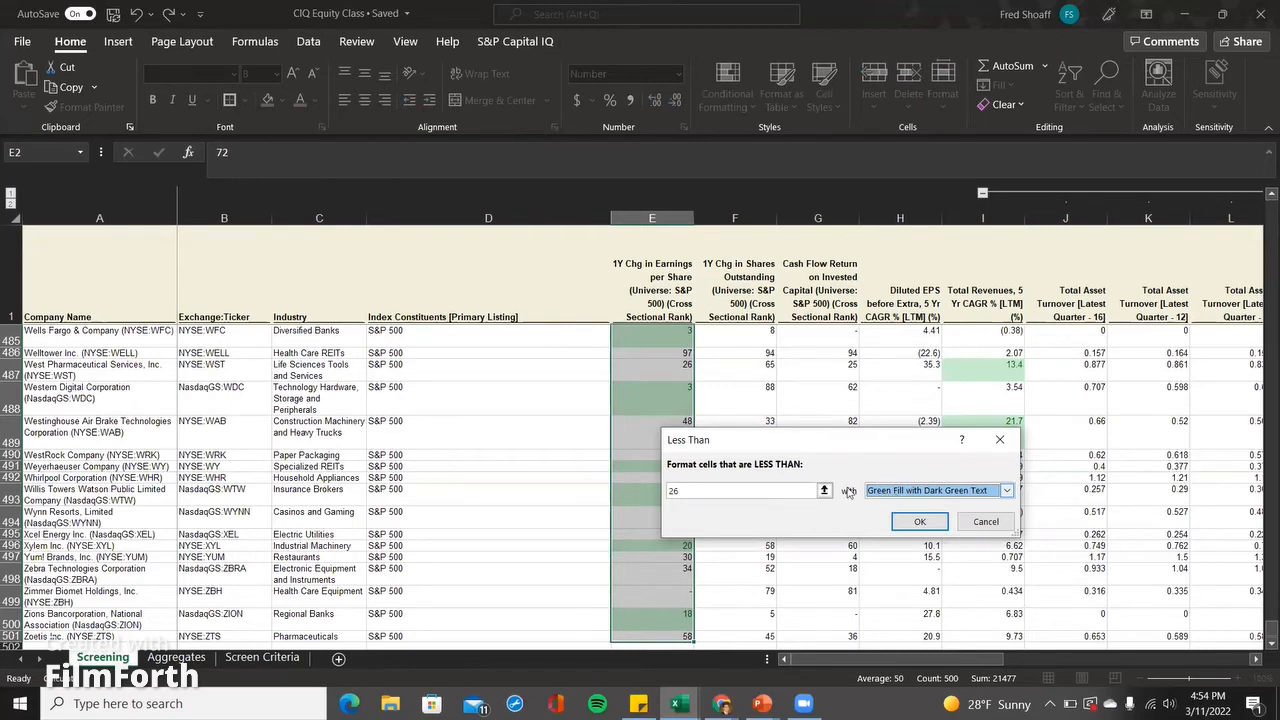
pyautogui.click(911, 521)
# - Review the highlighted 1Y Chg in Earnings per Share ranks from the first company down to around Alphabet and back
pyautogui.hotkey('ctrl', 'Up')
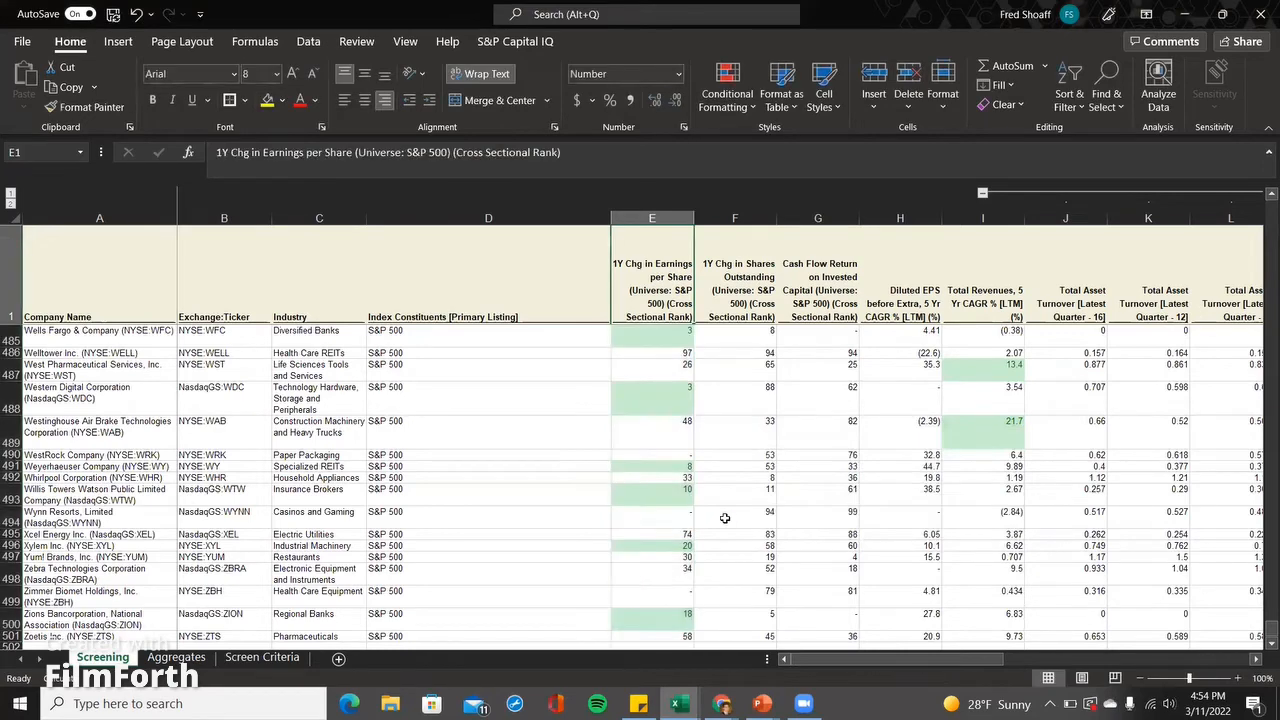
pyautogui.press('Down')
pyautogui.press('Down')
pyautogui.press('Down')
pyautogui.press('Down')
pyautogui.press('Down')
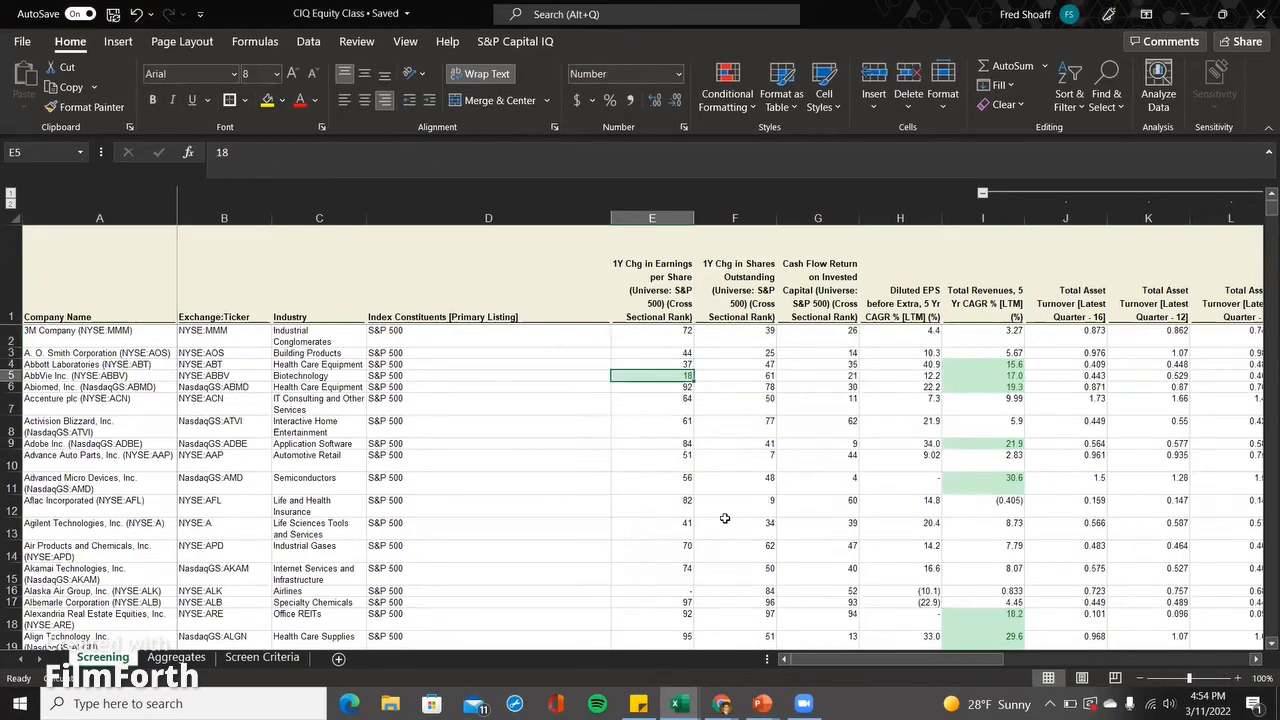
pyautogui.press('Down')
pyautogui.press('Down')
pyautogui.press('Down')
pyautogui.press('Down')
pyautogui.press('Down')
pyautogui.press('Down')
pyautogui.press('Down')
pyautogui.press('Down')
pyautogui.press('Down')
pyautogui.press('Down')
pyautogui.press('Down')
pyautogui.press('Down')
pyautogui.press('Down')
pyautogui.press('Down')
pyautogui.press('Down')
pyautogui.press('Down')
pyautogui.press('Down')
pyautogui.press('Down')
pyautogui.press('Up')
pyautogui.press('Up')
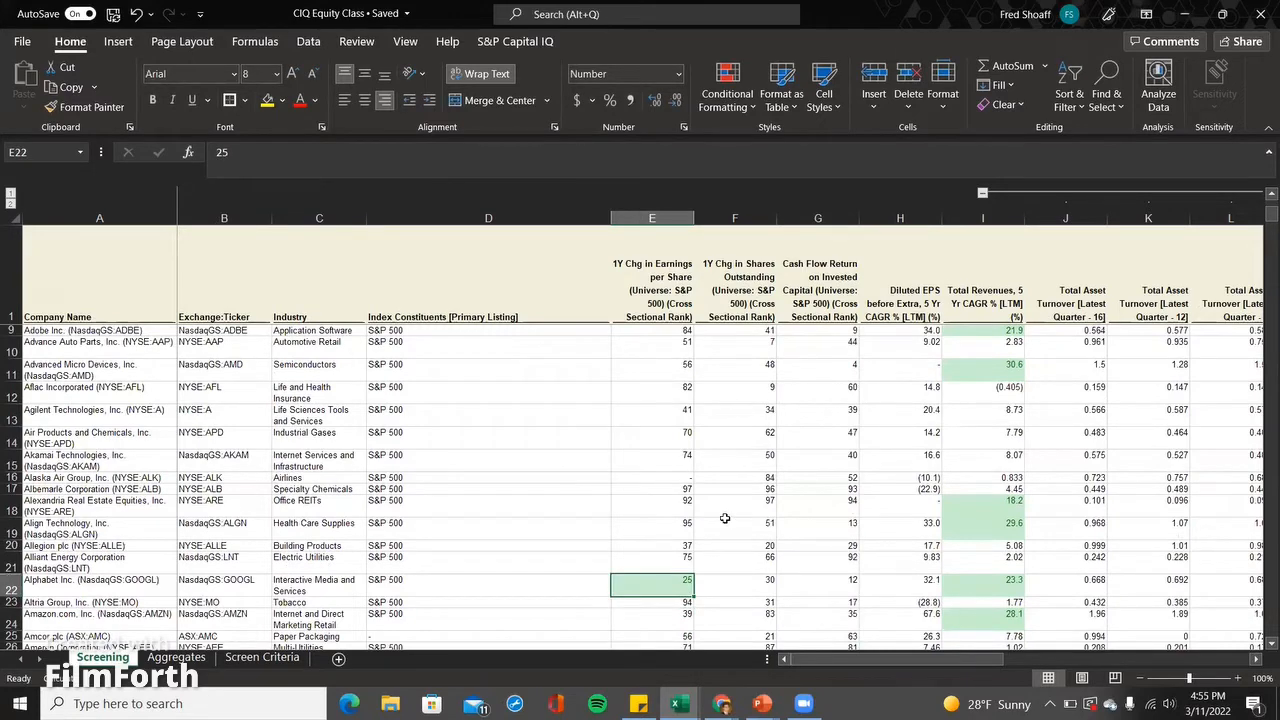
pyautogui.press('Up')
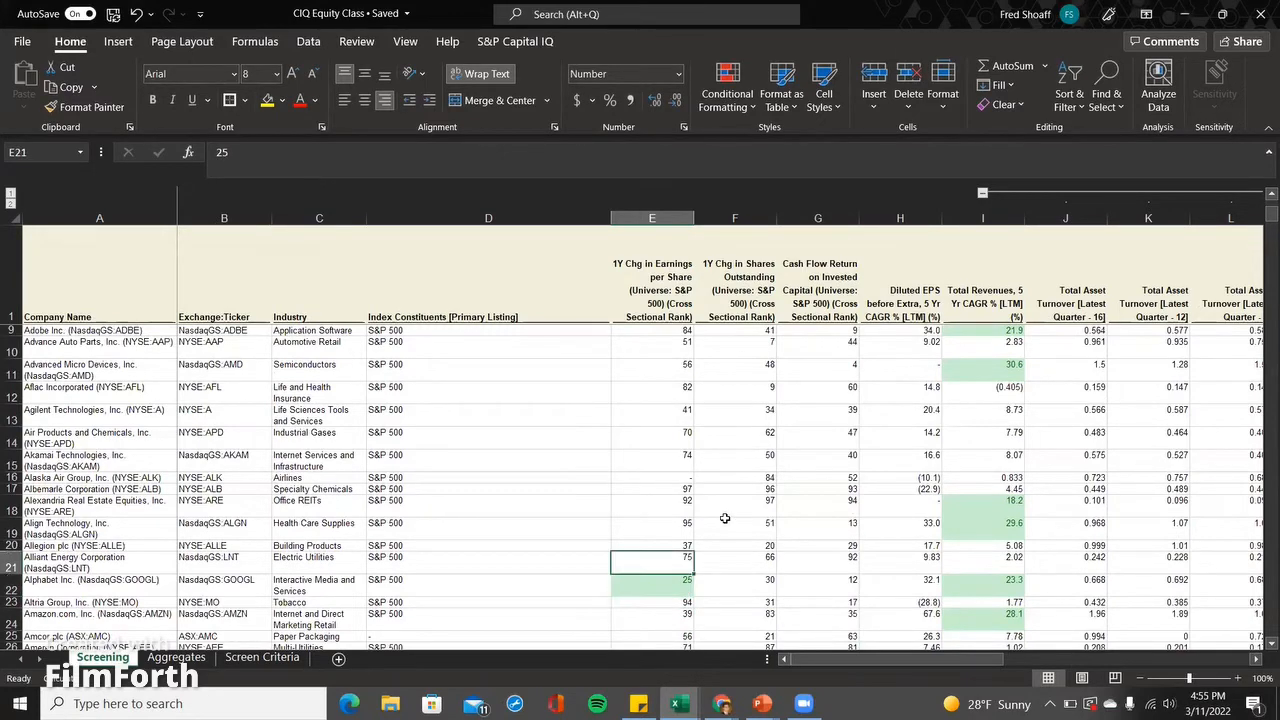
pyautogui.press('Up')
pyautogui.press('Up')
pyautogui.press('Up')
pyautogui.press('Up')
pyautogui.press('Up')
pyautogui.press('Up')
pyautogui.press('Up')
pyautogui.press('Up')
pyautogui.press('Up')
pyautogui.press('Up')
pyautogui.press('Up')
pyautogui.press('Up')
pyautogui.press('Up')
pyautogui.press('Up')
pyautogui.press('Up')
pyautogui.press('Up')
pyautogui.press('Up')
pyautogui.press('Up')
pyautogui.press('Up')
pyautogui.press('Up')
pyautogui.press('Down')
# - Examine the first company ranks in the 1Y Chg in Shares Outstanding column and return to its first value
pyautogui.press('Right')
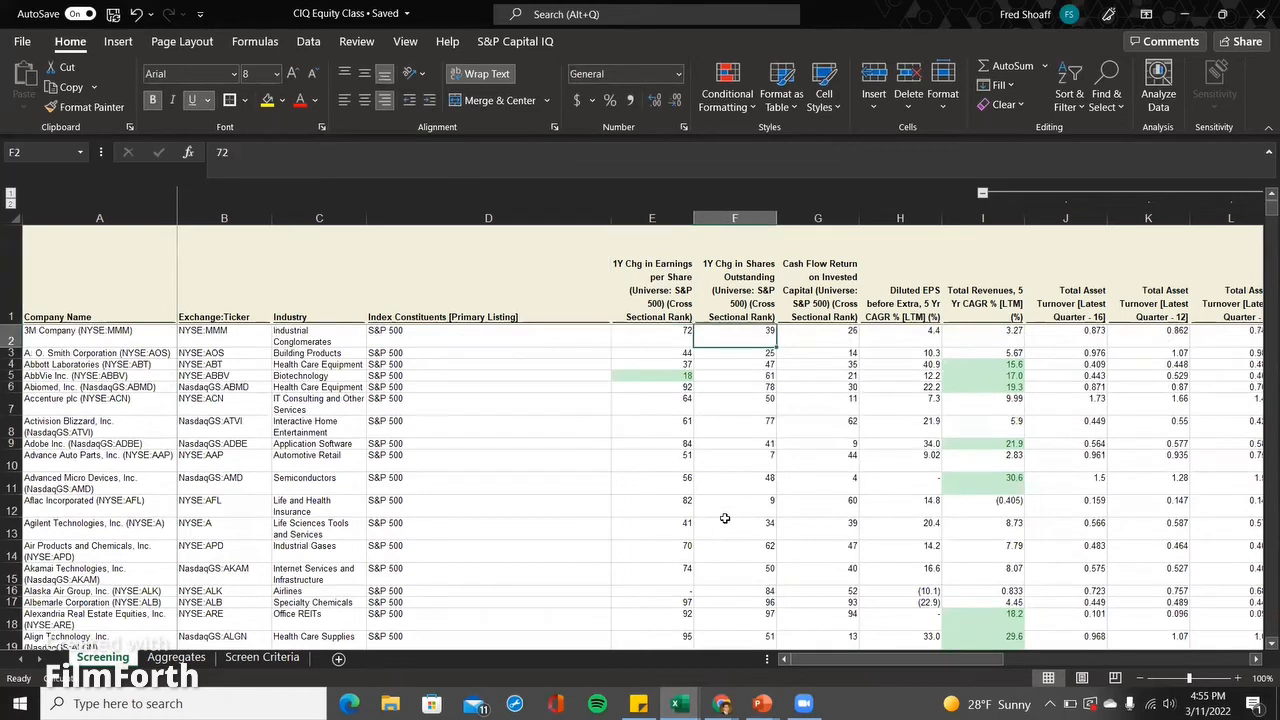
pyautogui.press('Down')
pyautogui.press('Down')
pyautogui.press('Down')
pyautogui.click(726, 522)
pyautogui.press('Down')
pyautogui.press('Down')
pyautogui.press('Up')
pyautogui.press('Up')
pyautogui.press('Up')
pyautogui.press('Up')
pyautogui.press('Up')
pyautogui.press('Up')
pyautogui.press('Up')
pyautogui.press('Up')
pyautogui.press('Up')
pyautogui.press('Up')
pyautogui.press('Up')
pyautogui.press('Up')
pyautogui.press('Up')
# - Highlight values less than 26 in the 1Y Chg in Shares Outstanding rank column using Green Fill with Dark Green Text
pyautogui.hotkey('ctrl', 'shift', 'Down')
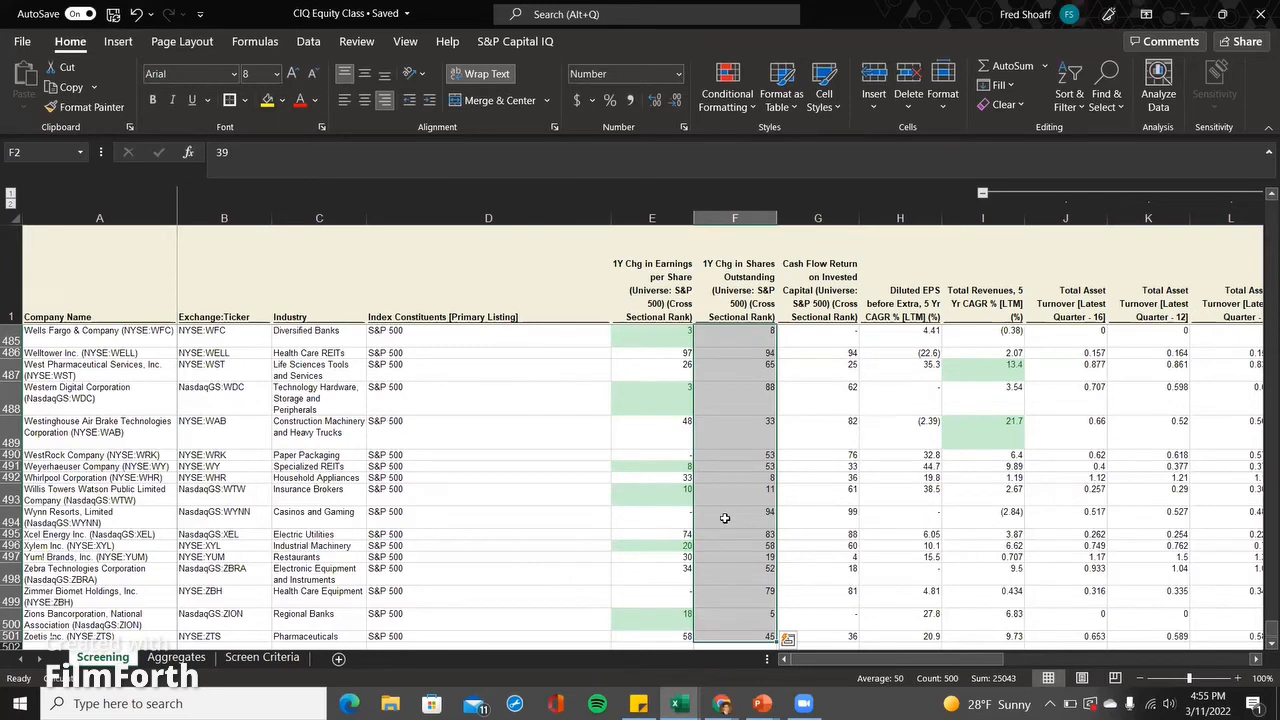
pyautogui.click(729, 96)
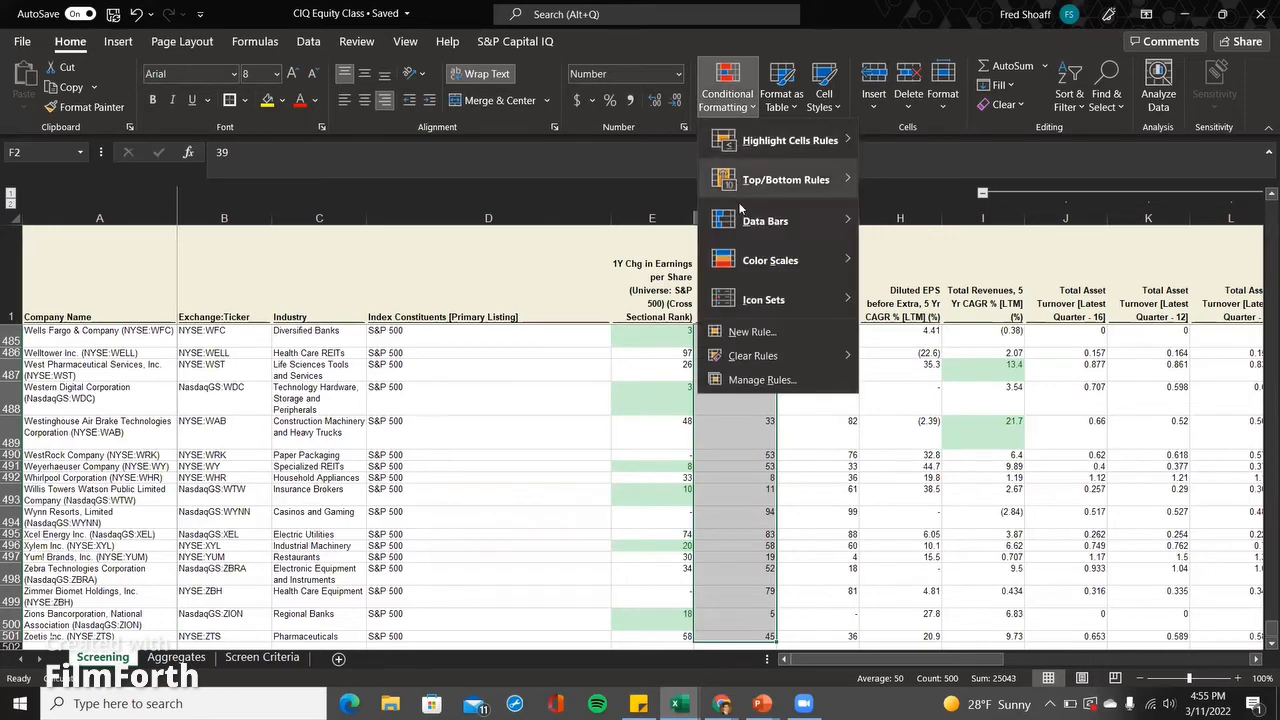
pyautogui.moveTo(835, 150)
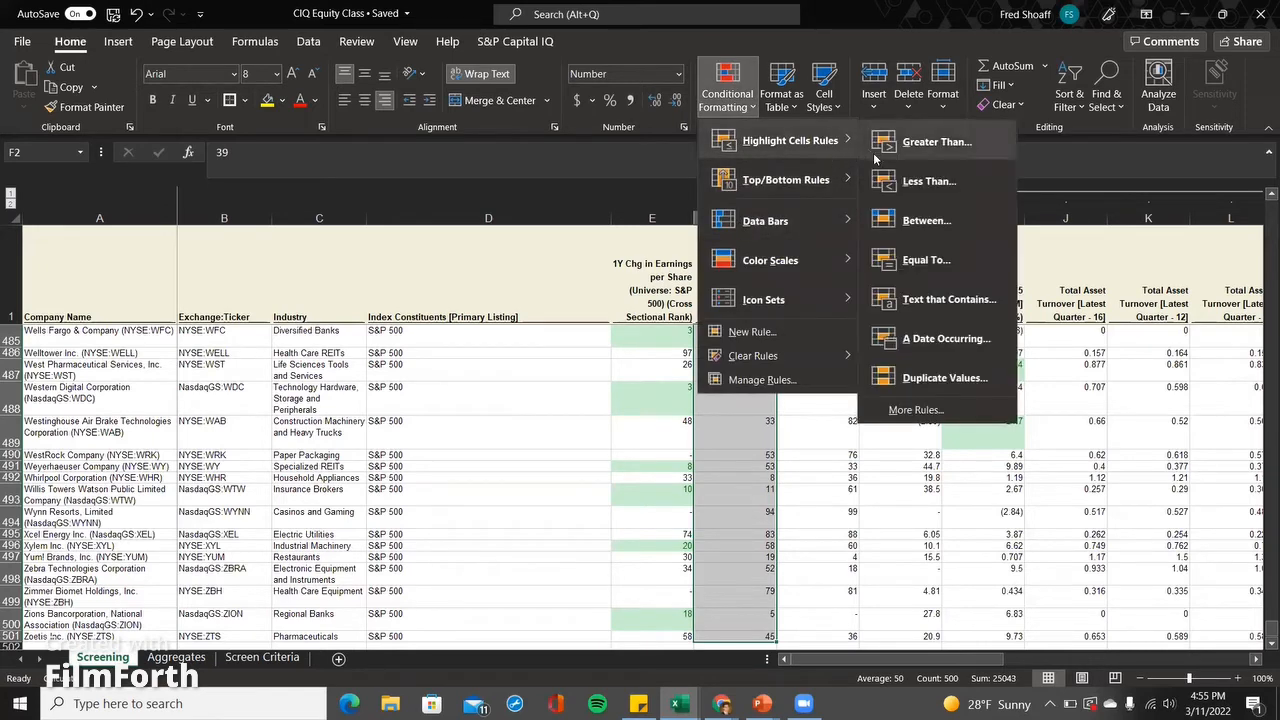
pyautogui.click(930, 181)
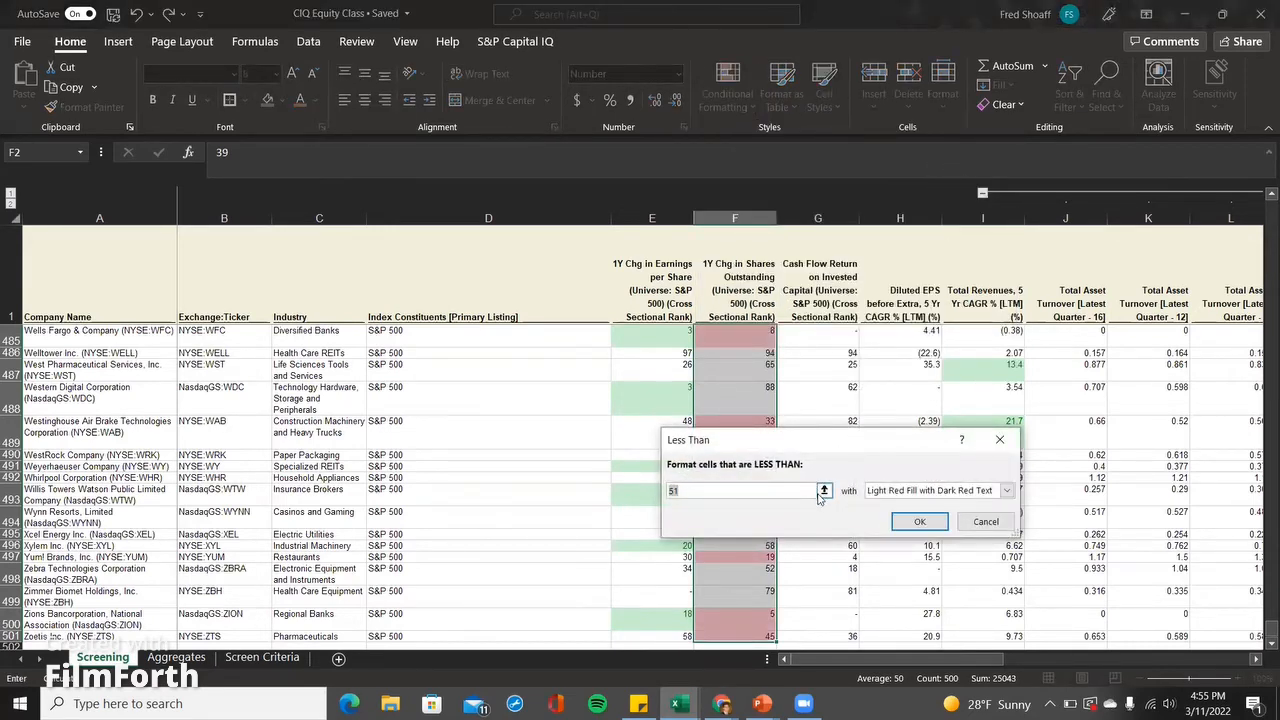
pyautogui.write('26')
pyautogui.press('Tab')
pyautogui.hotkey('alt', 'Down')
pyautogui.press('Down')
pyautogui.press('Down')
pyautogui.press('Return')
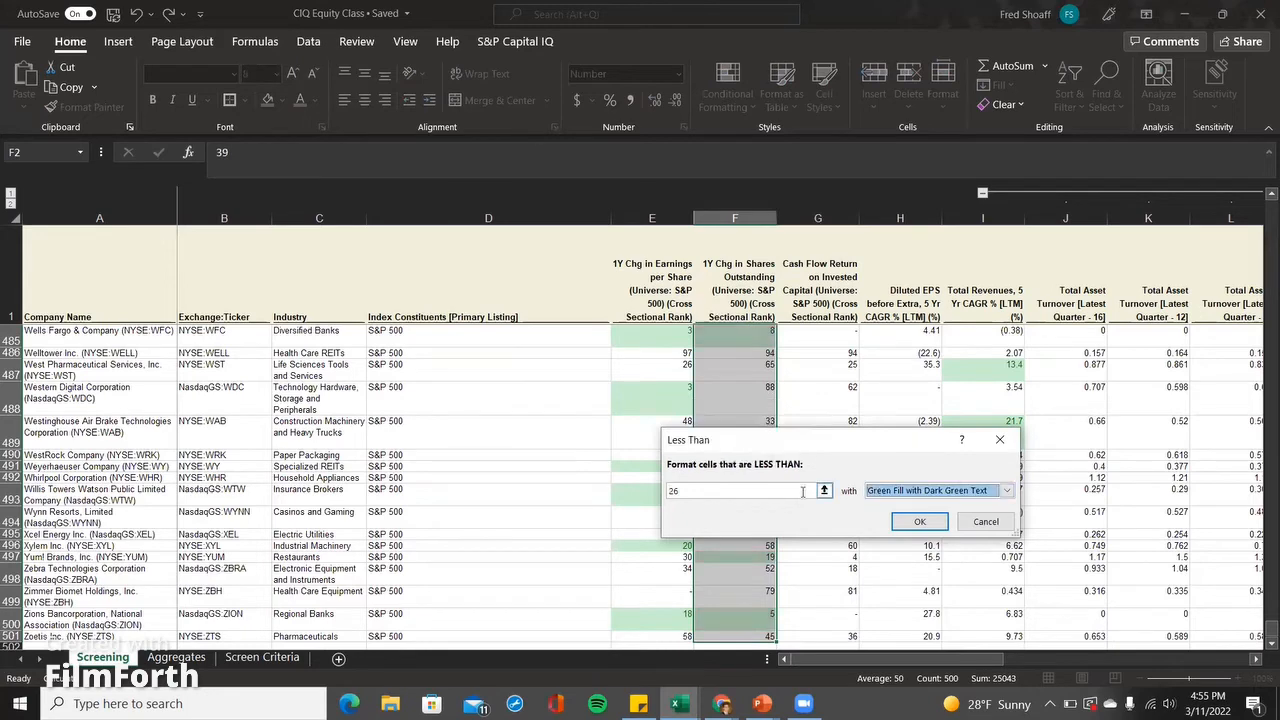
pyautogui.click(919, 521)
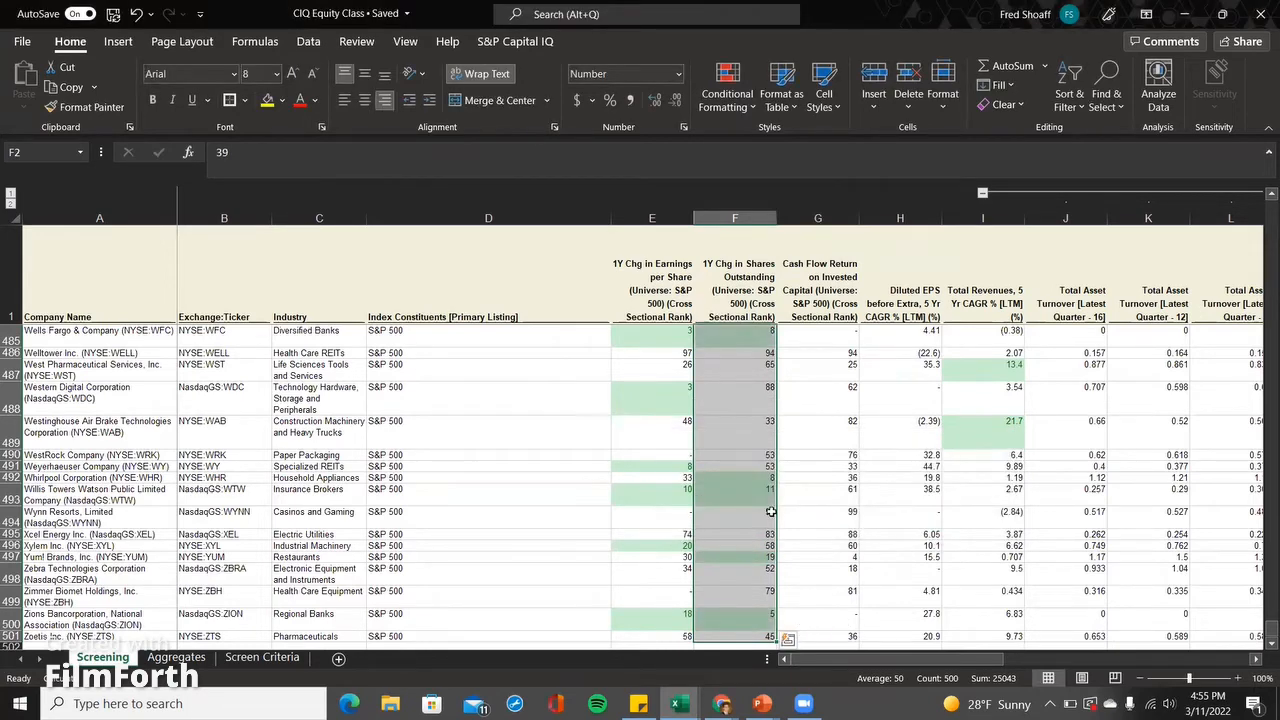
# - Check the end of the 1Y Chg in Shares Outstanding column and return to its header cell
pyautogui.click(772, 512)
pyautogui.hotkey('ctrl', 'Down')
pyautogui.press('Down')
pyautogui.hotkey('ctrl', 'Up')
pyautogui.hotkey('ctrl', 'Up')
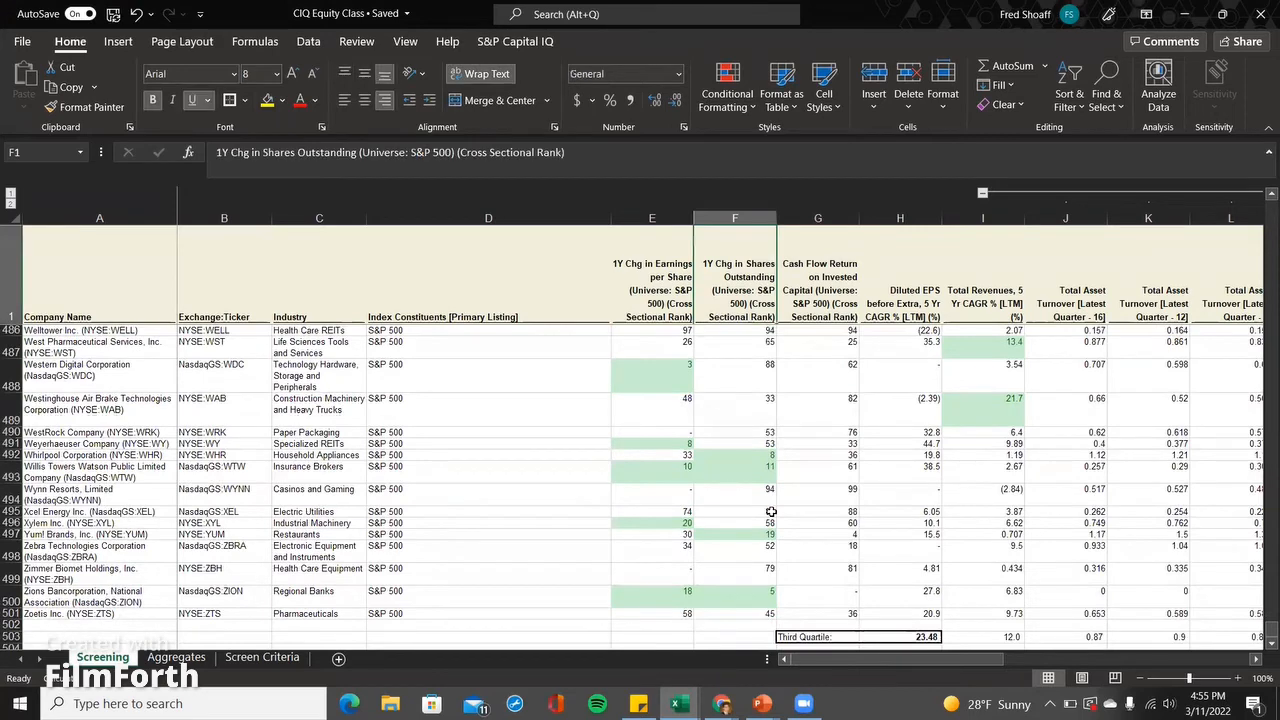
# - Review the highlighted 1Y Chg in Shares Outstanding ranks of the first companies, moving down and back up the column
pyautogui.press('Down')
pyautogui.press('Down')
pyautogui.press('Down')
pyautogui.press('Down')
pyautogui.press('Down')
pyautogui.press('Down')
pyautogui.press('Down')
pyautogui.press('Down')
pyautogui.press('Down')
pyautogui.press('Down')
pyautogui.press('Down')
pyautogui.press('Down')
pyautogui.press('Up')
pyautogui.press('Up')
pyautogui.press('Up')
pyautogui.press('Down')
pyautogui.press('Down')
pyautogui.press('Down')
pyautogui.press('Down')
pyautogui.press('Down')
pyautogui.press('Down')
pyautogui.press('Down')
pyautogui.press('Down')
pyautogui.press('Down')
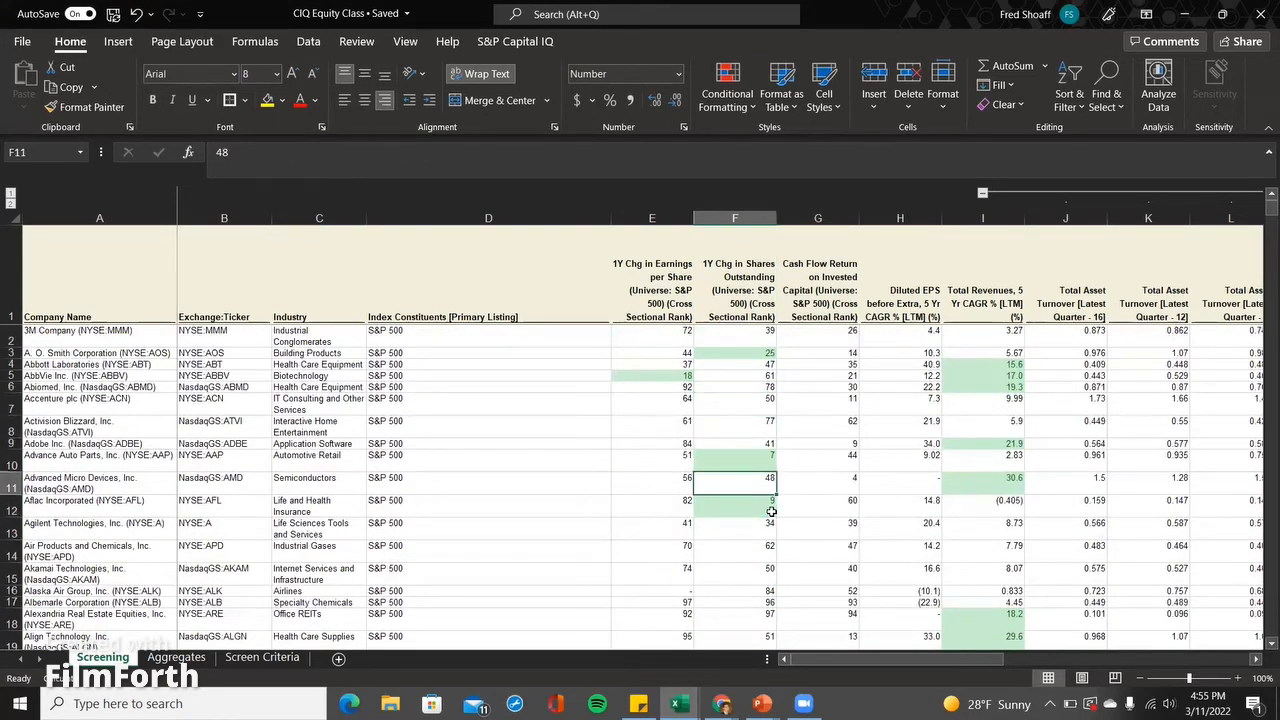
pyautogui.press('Up')
pyautogui.press('Up')
pyautogui.press('Up')
pyautogui.press('Up')
pyautogui.press('Up')
pyautogui.press('Up')
pyautogui.press('Up')
pyautogui.press('Up')
pyautogui.press('Up')
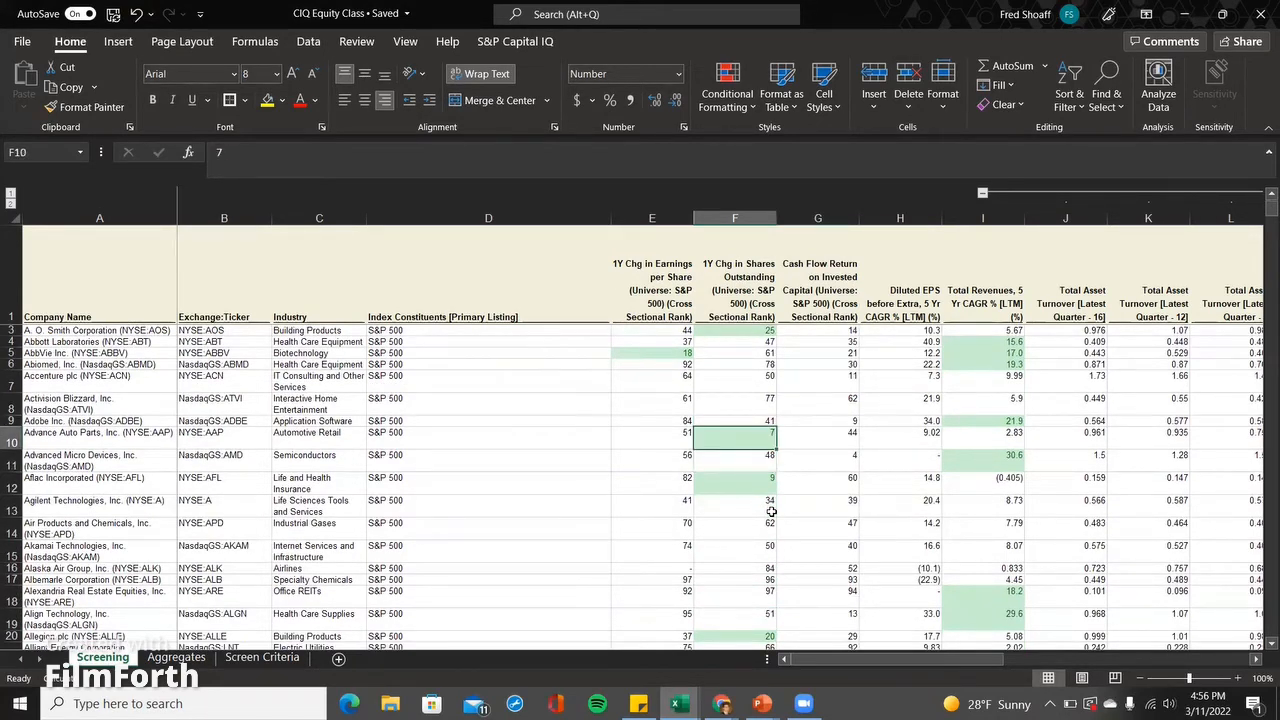
# - Examine the highlighted 1Y Chg in Shares Outstanding ranks further down the column, as far as AutoZone
pyautogui.press('Down')
pyautogui.press('Down')
pyautogui.press('Down')
pyautogui.press('Down')
pyautogui.press('Down')
pyautogui.press('Down')
pyautogui.press('Down')
pyautogui.press('Down')
pyautogui.press('Down')
pyautogui.press('Down')
pyautogui.press('Down')
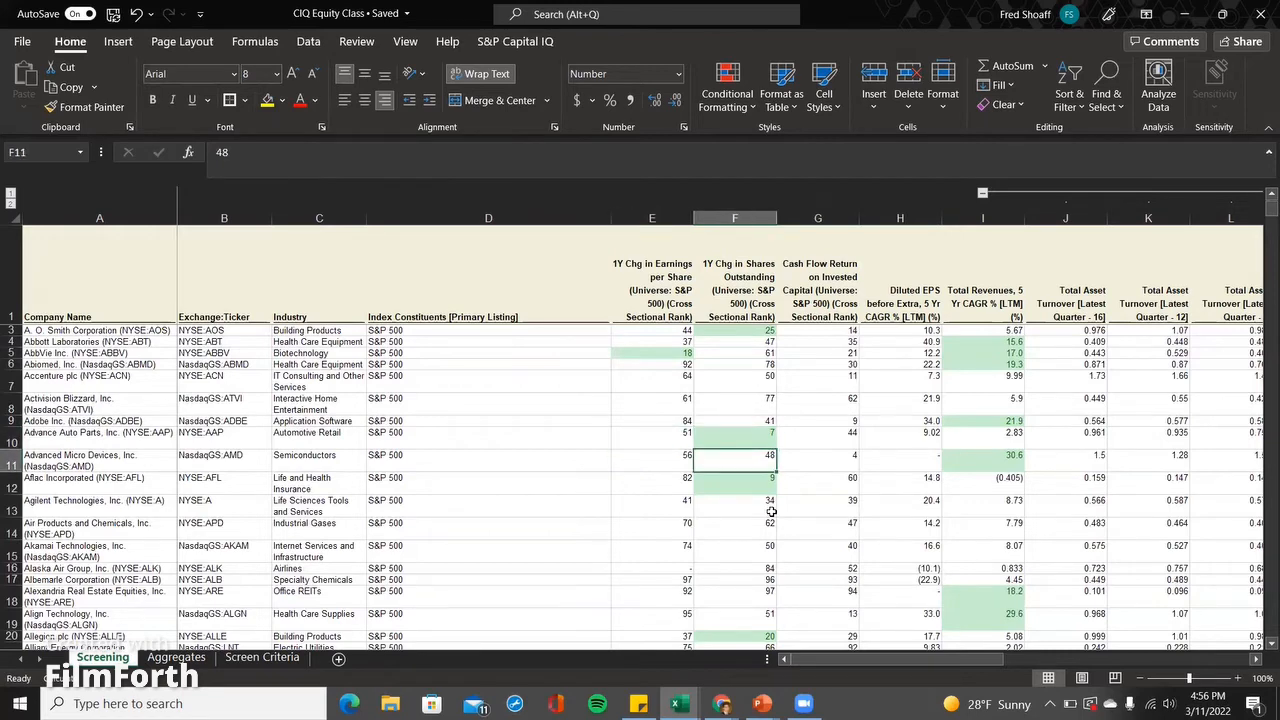
pyautogui.press('Down')
pyautogui.press('Down')
pyautogui.press('Down')
pyautogui.press('Down')
pyautogui.press('Down')
pyautogui.press('Down')
pyautogui.press('Down')
pyautogui.press('Down')
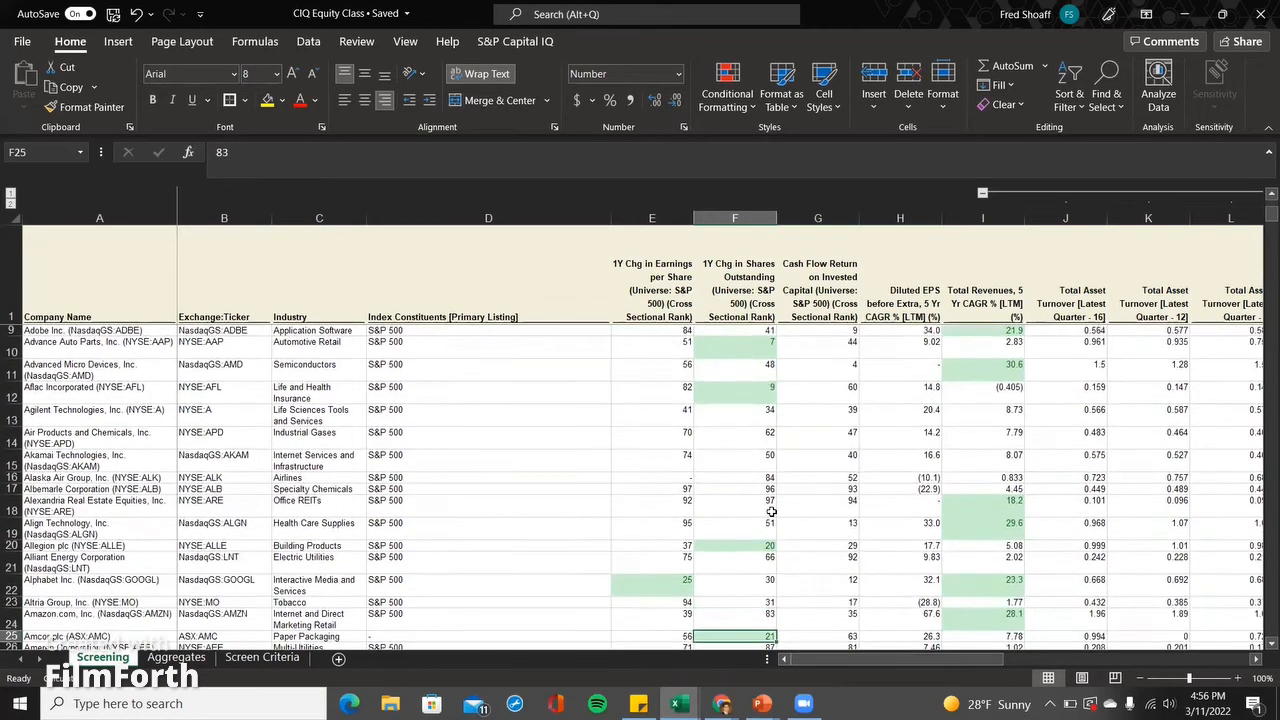
pyautogui.press('Down')
pyautogui.press('Down')
pyautogui.press('Down')
pyautogui.press('Down')
pyautogui.press('Down')
pyautogui.press('Down')
pyautogui.press('Down')
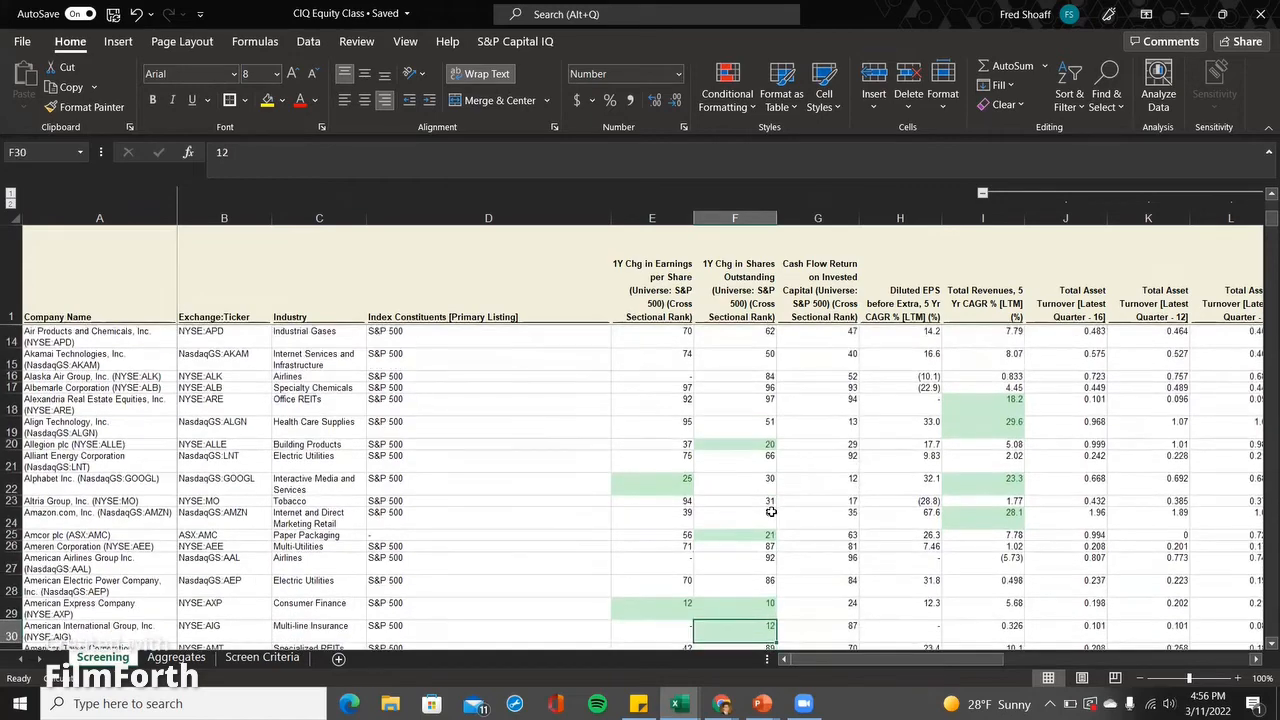
pyautogui.press('Down')
pyautogui.press('Down')
pyautogui.press('Down')
pyautogui.press('Down')
pyautogui.press('Down')
pyautogui.press('Down')
pyautogui.press('Down')
pyautogui.press('Down')
pyautogui.press('Down')
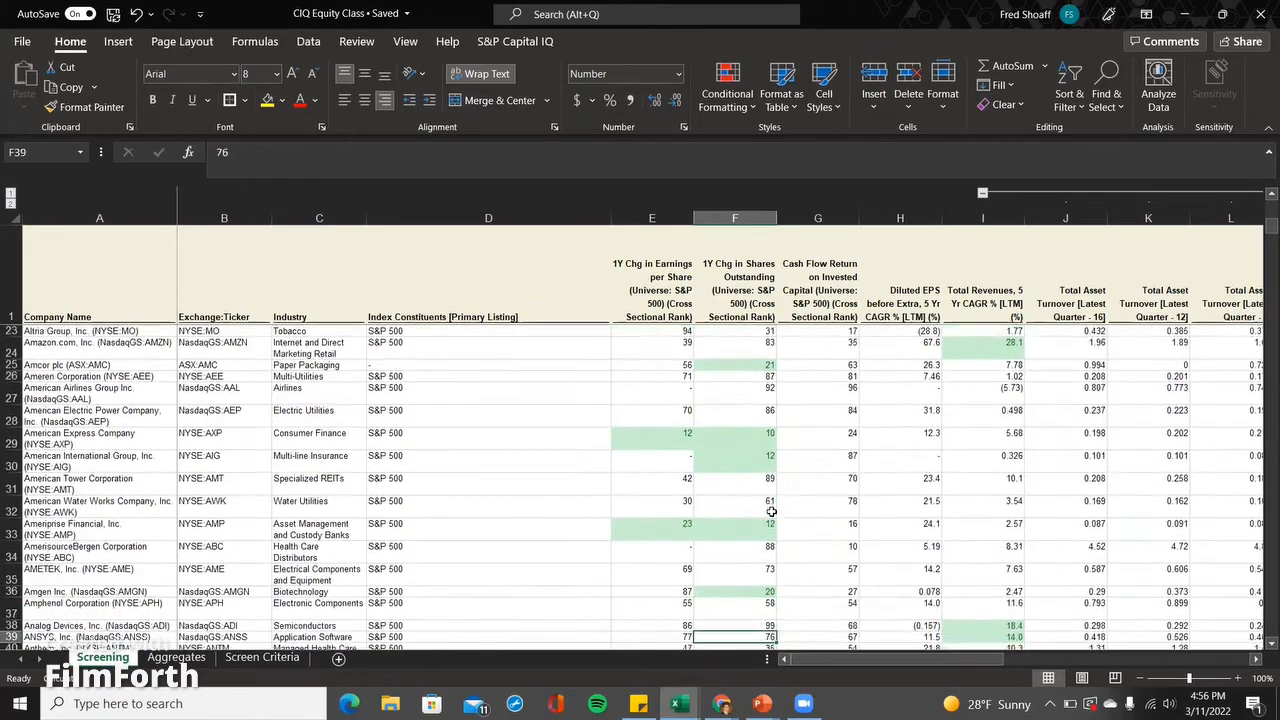
pyautogui.press('Down')
pyautogui.press('Down')
pyautogui.press('Down')
pyautogui.press('Down')
pyautogui.press('Down')
pyautogui.press('Down')
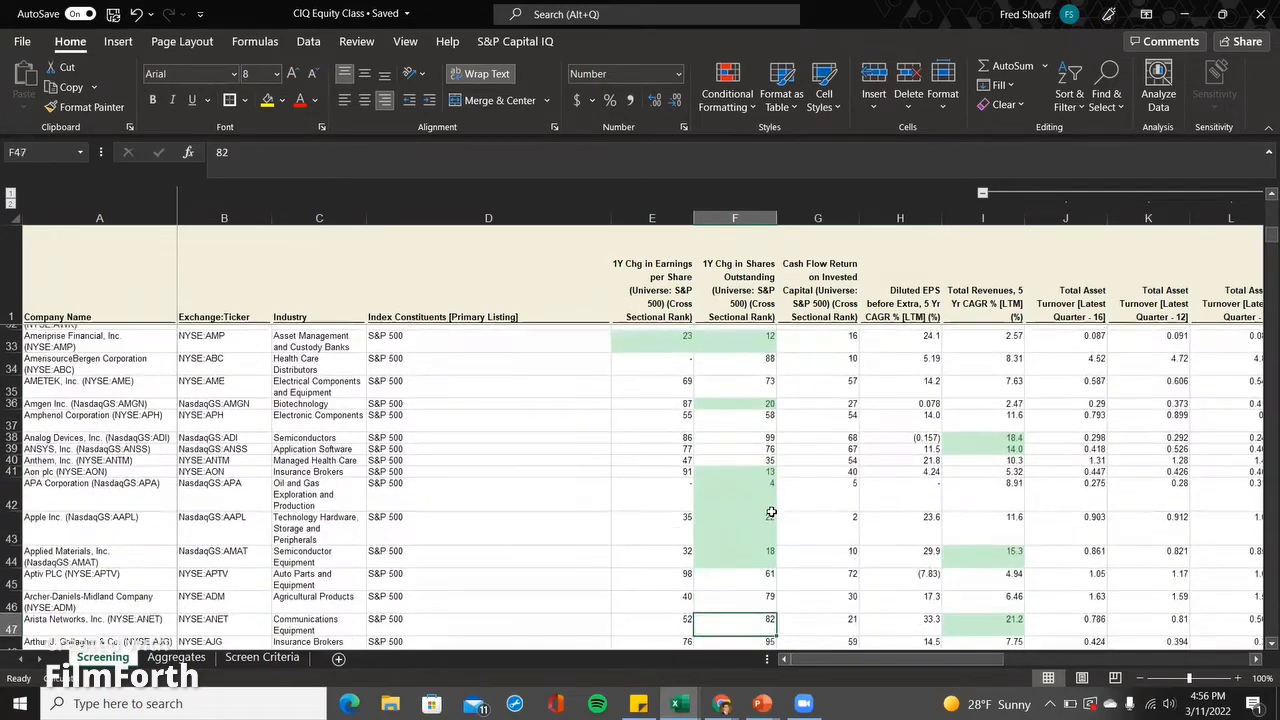
pyautogui.press('Down')
pyautogui.press('Down')
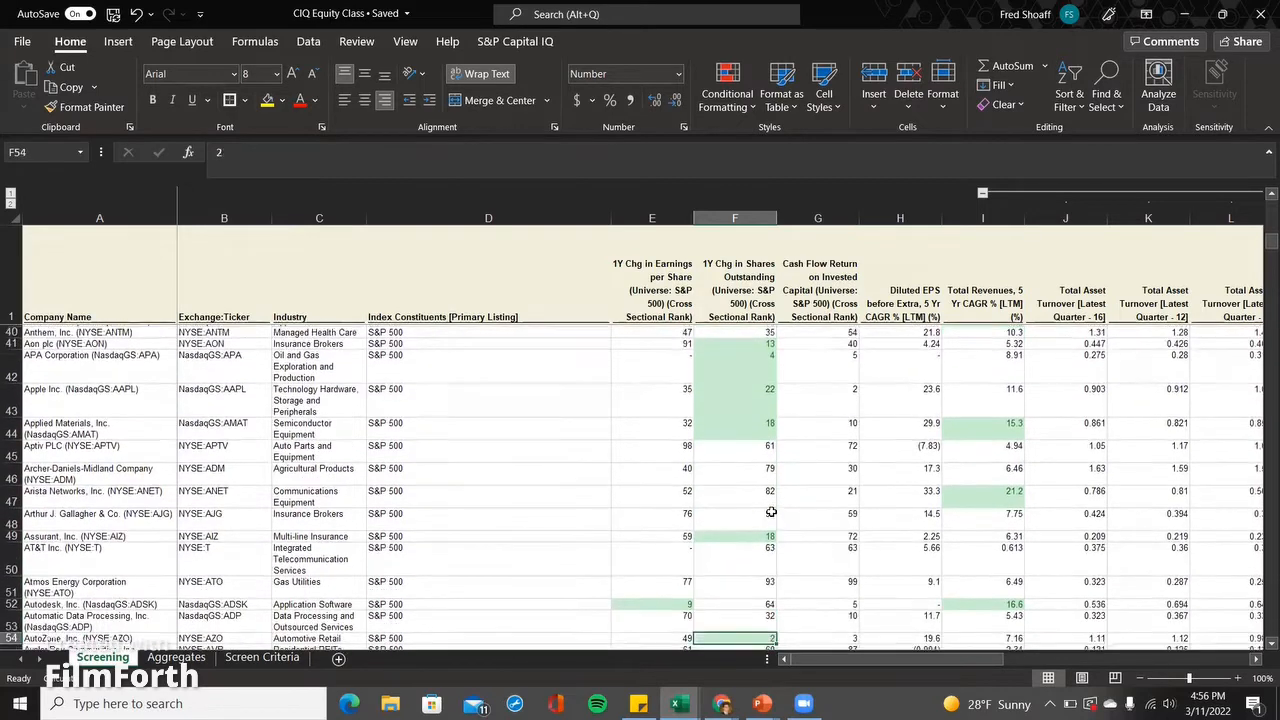
pyautogui.press('Down')
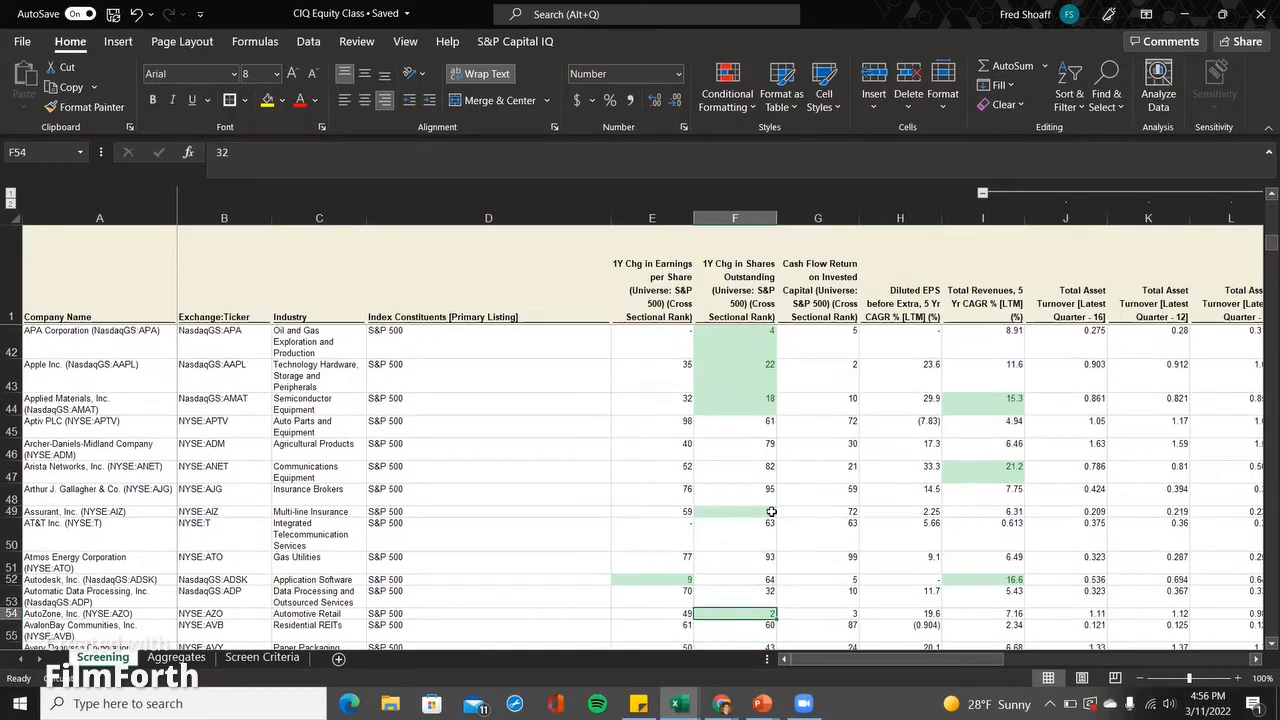
pyautogui.press('Up')
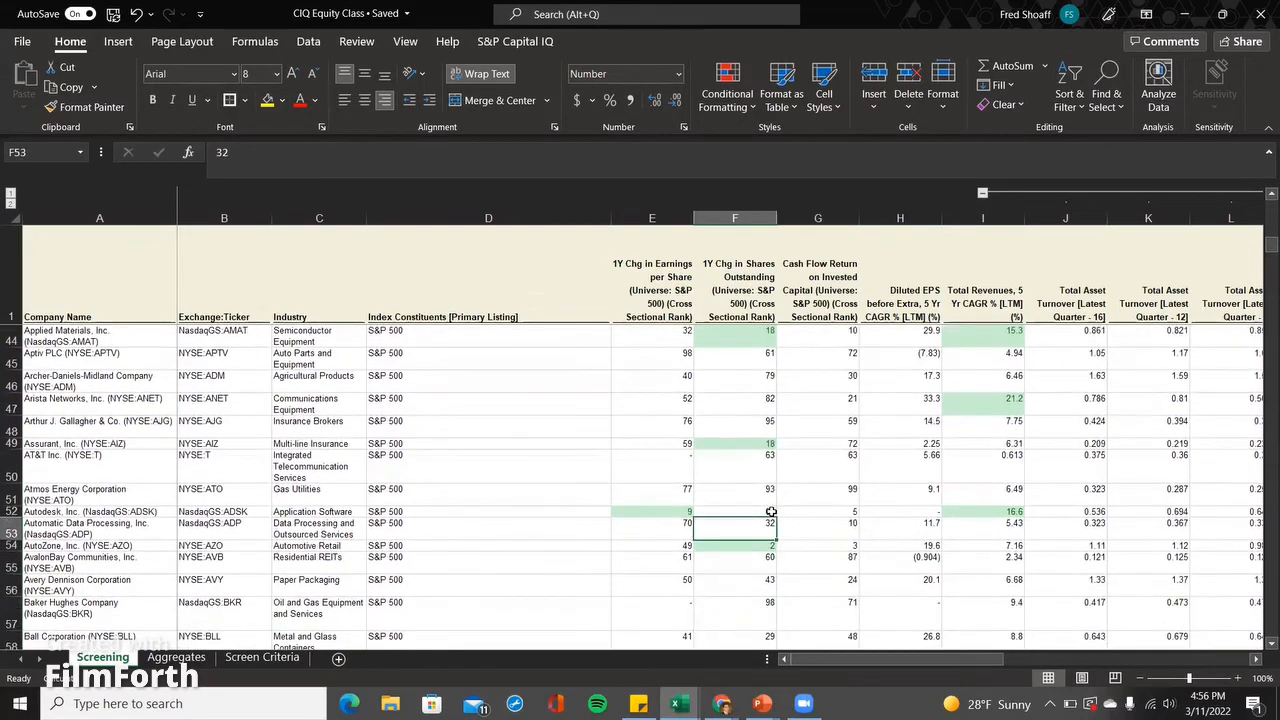
pyautogui.press('Down')
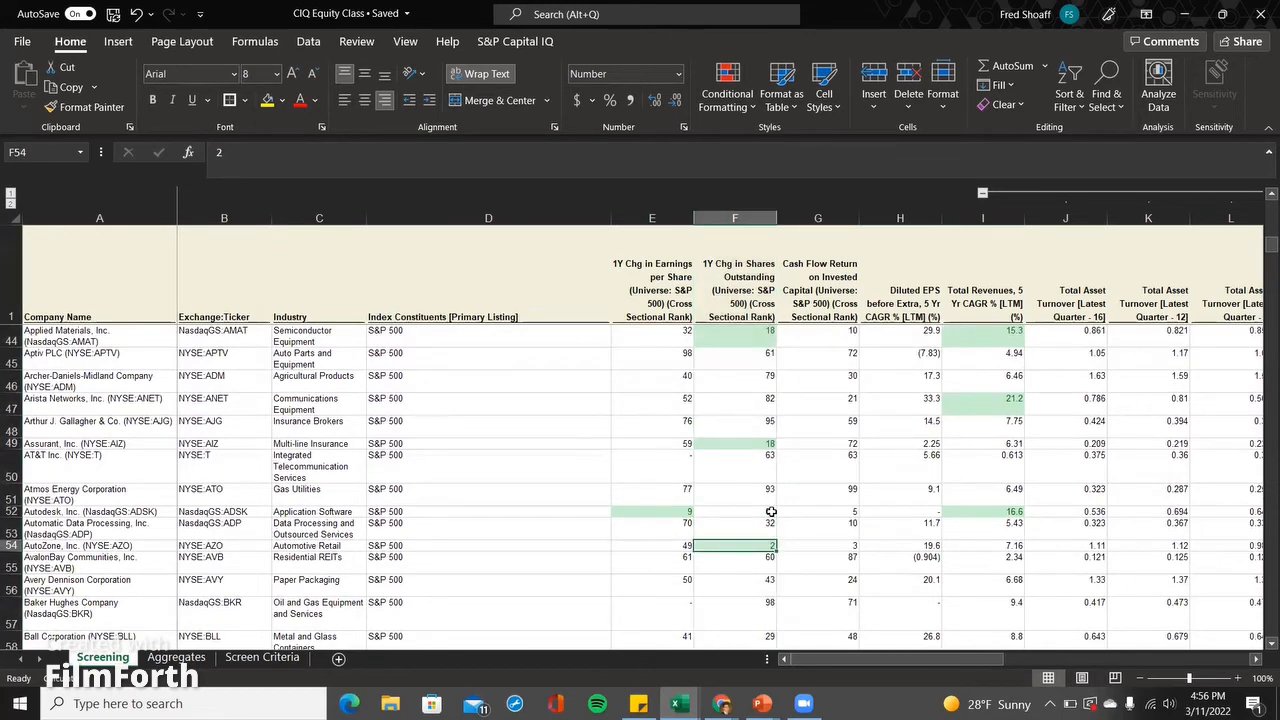
# - Highlight values less than 26 in the Cash Flow Return on Invested Capital rank column using Green Fill with Dark Green Text
pyautogui.hotkey('ctrl', 'Up')
pyautogui.press('Down')
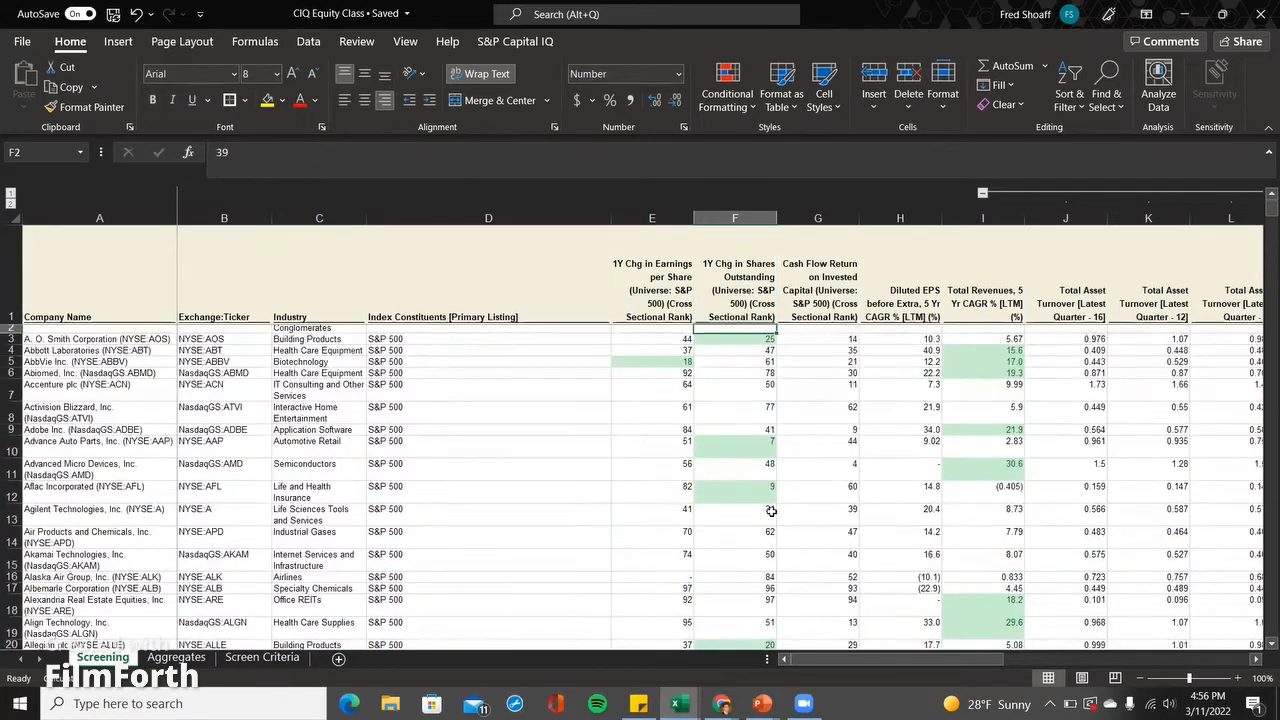
pyautogui.press('Right')
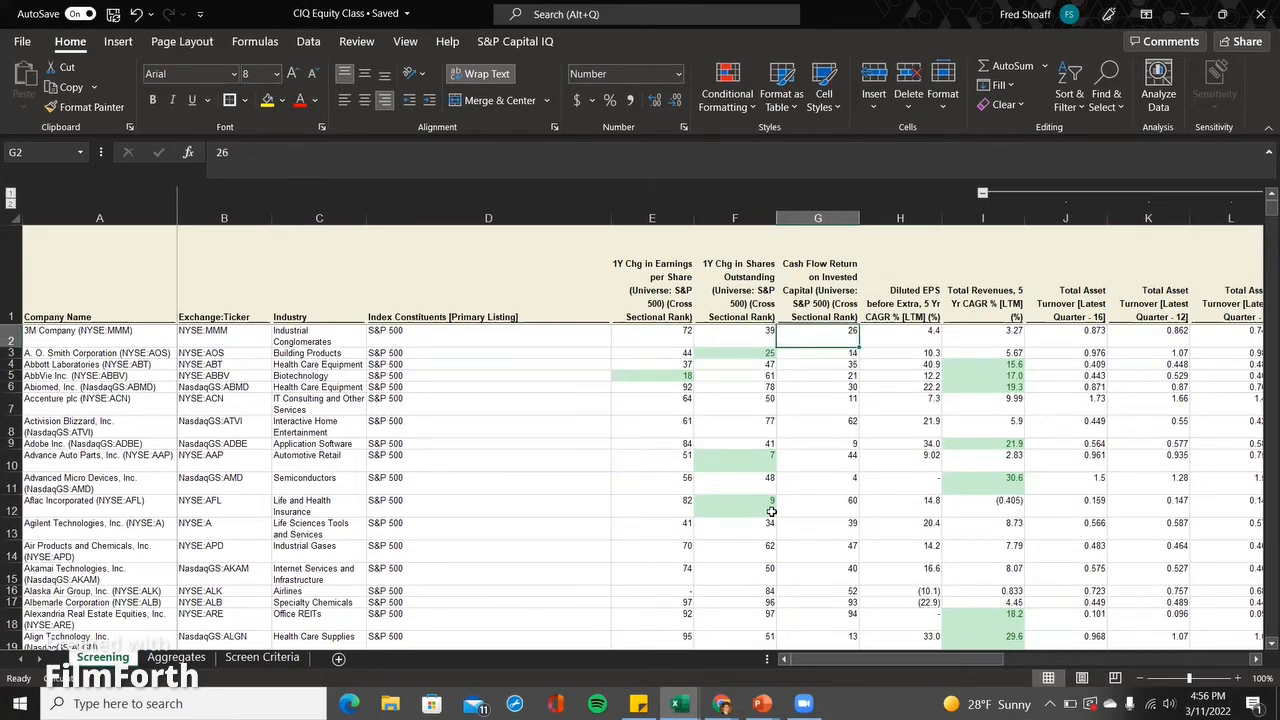
pyautogui.hotkey('ctrl', 'shift', 'Down')
pyautogui.click(747, 112)
pyautogui.moveTo(800, 153)
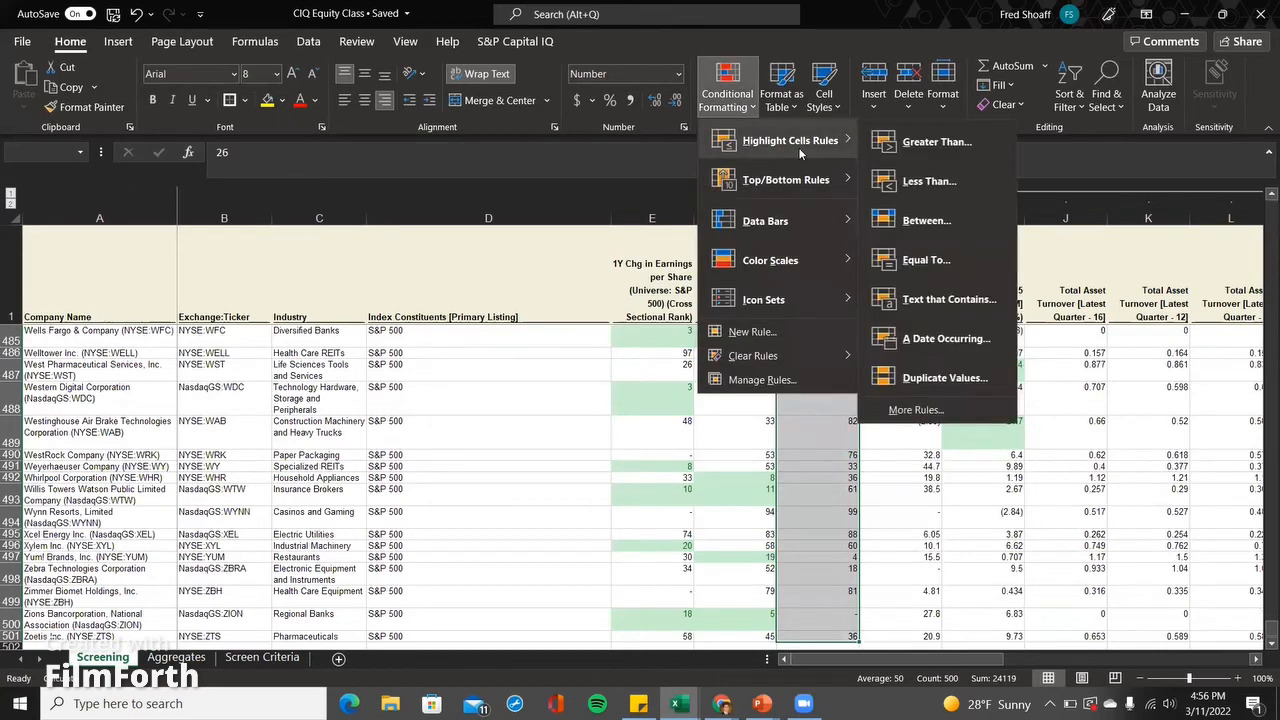
pyautogui.click(929, 181)
pyautogui.write('26')
pyautogui.press('Tab')
pyautogui.press('Down')
pyautogui.press('Down')
pyautogui.press('Return')
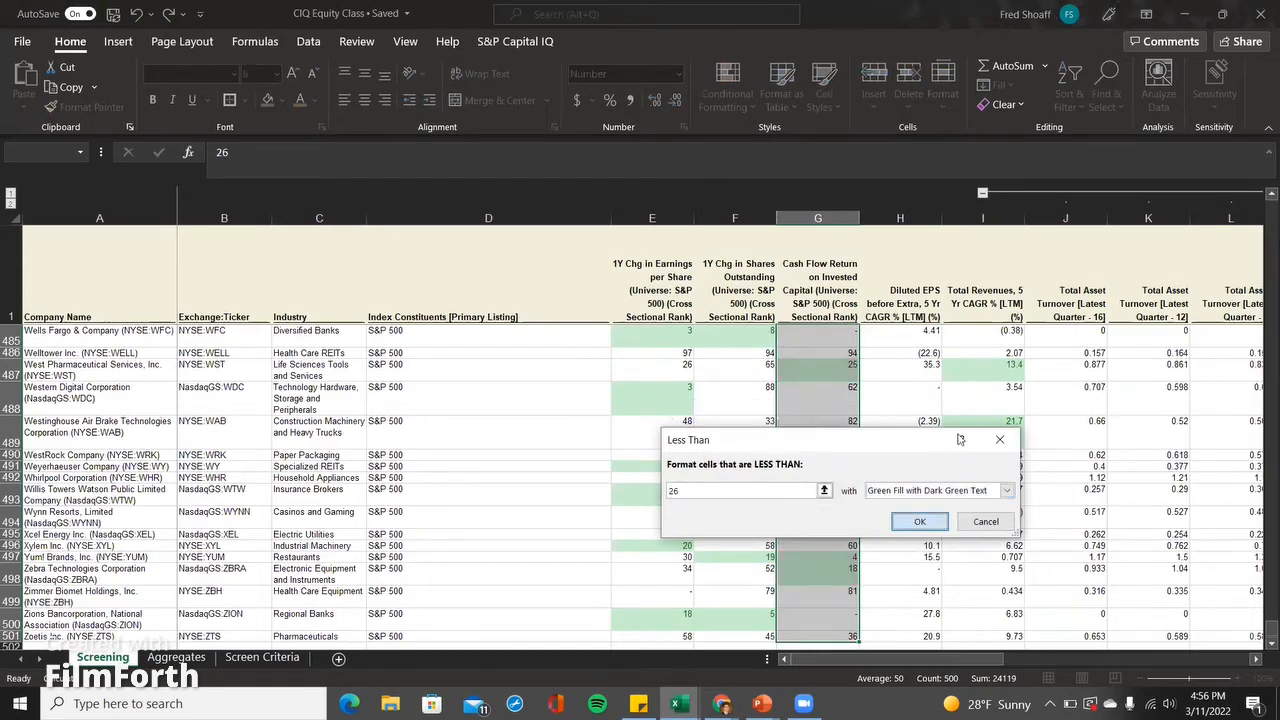
pyautogui.click(919, 522)
# - Review the highlighted Cash Flow Return on Invested Capital ranks from the first company down to Align Technology
pyautogui.press('Up')
pyautogui.press('Down')
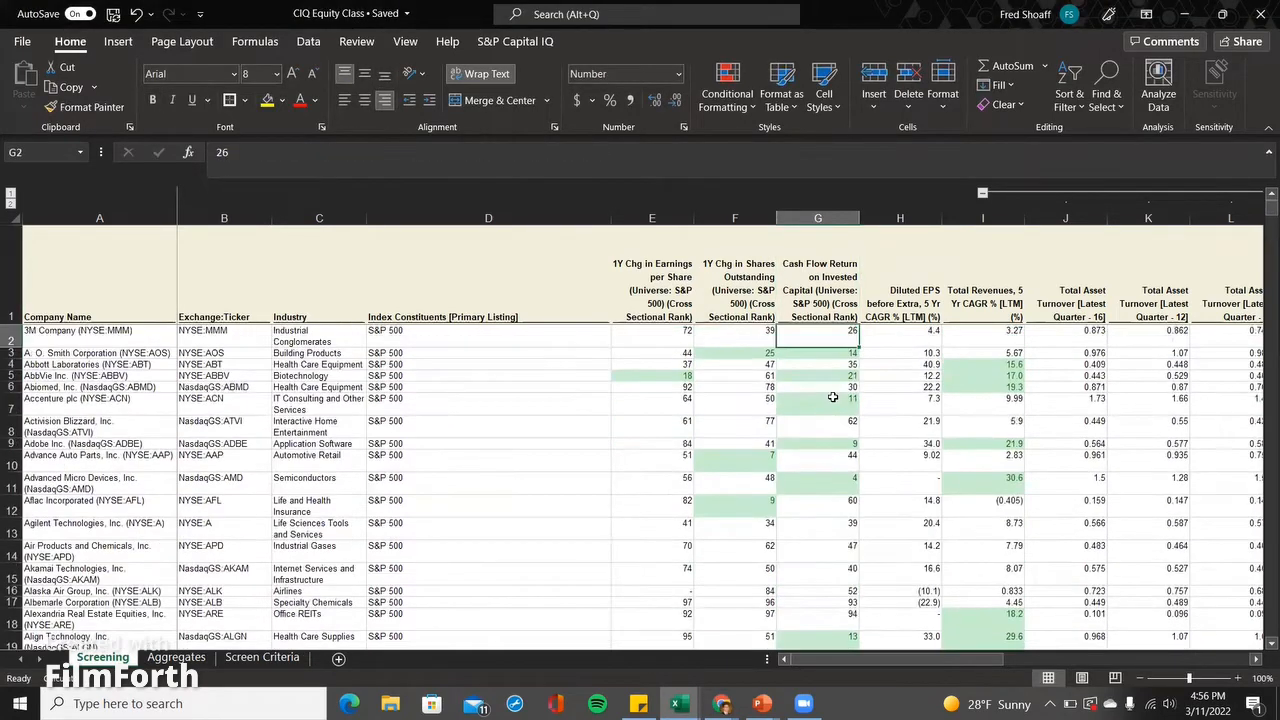
pyautogui.press('Down')
pyautogui.press('Down')
pyautogui.press('Down')
pyautogui.press('Down')
pyautogui.press('Down')
pyautogui.press('Down')
pyautogui.press('Down')
pyautogui.press('Down')
pyautogui.press('Down')
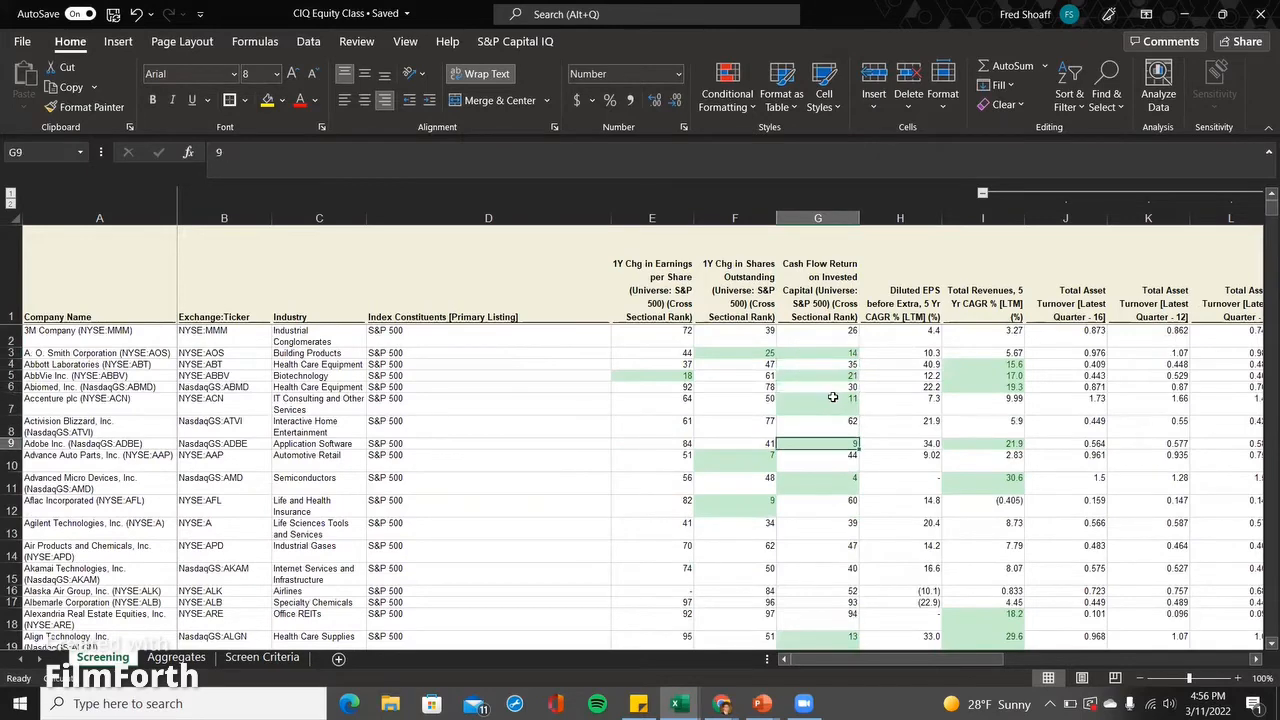
pyautogui.press('Down')
pyautogui.press('Down')
pyautogui.press('Down')
pyautogui.press('Down')
pyautogui.press('Down')
pyautogui.press('Down')
pyautogui.press('Down')
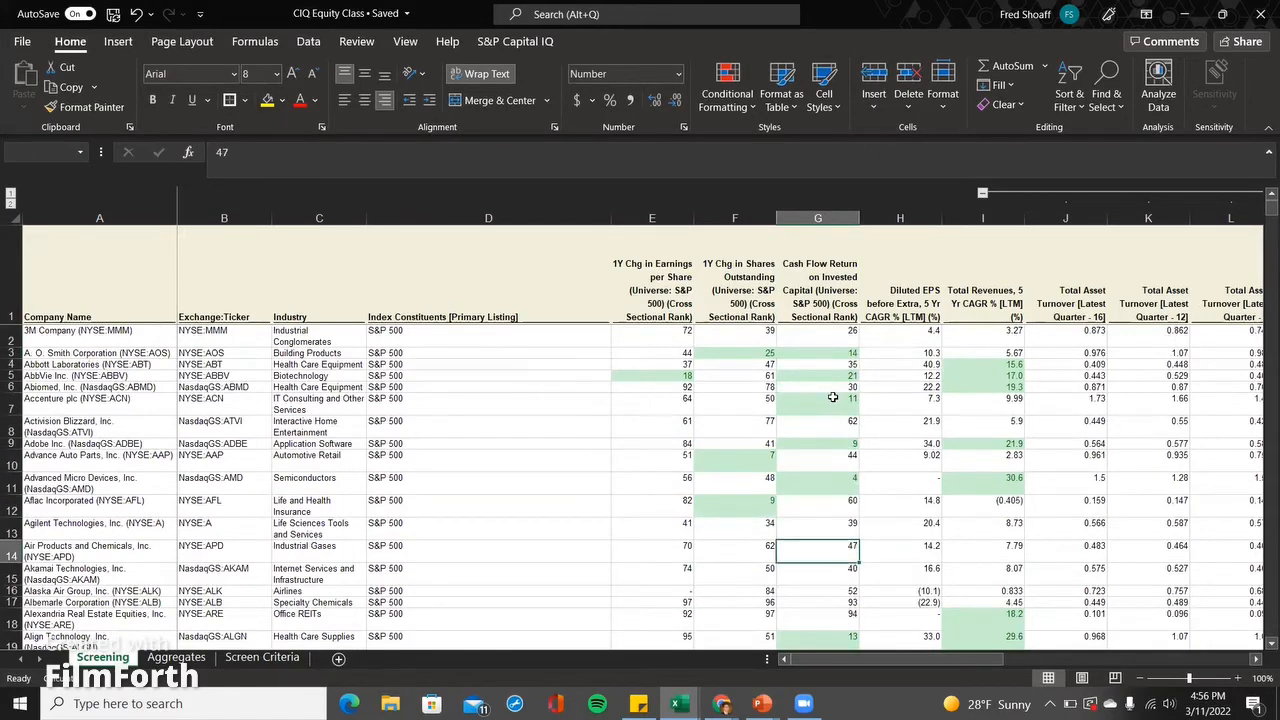
# - Search the sheet for "apple" and check that company's rank for Cash Flow Return on Invested Capital
pyautogui.hotkey('ctrl', 'g')
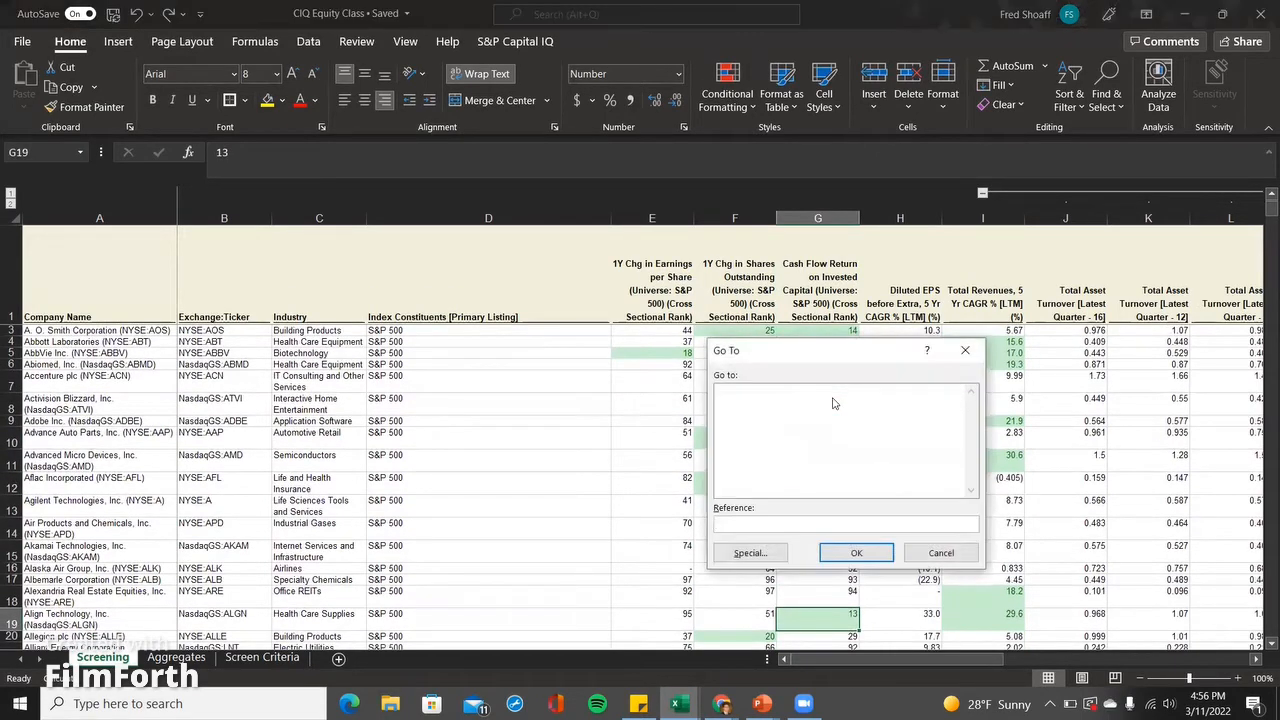
pyautogui.press('Escape')
pyautogui.hotkey('ctrl', 'f')
pyautogui.write('apple')
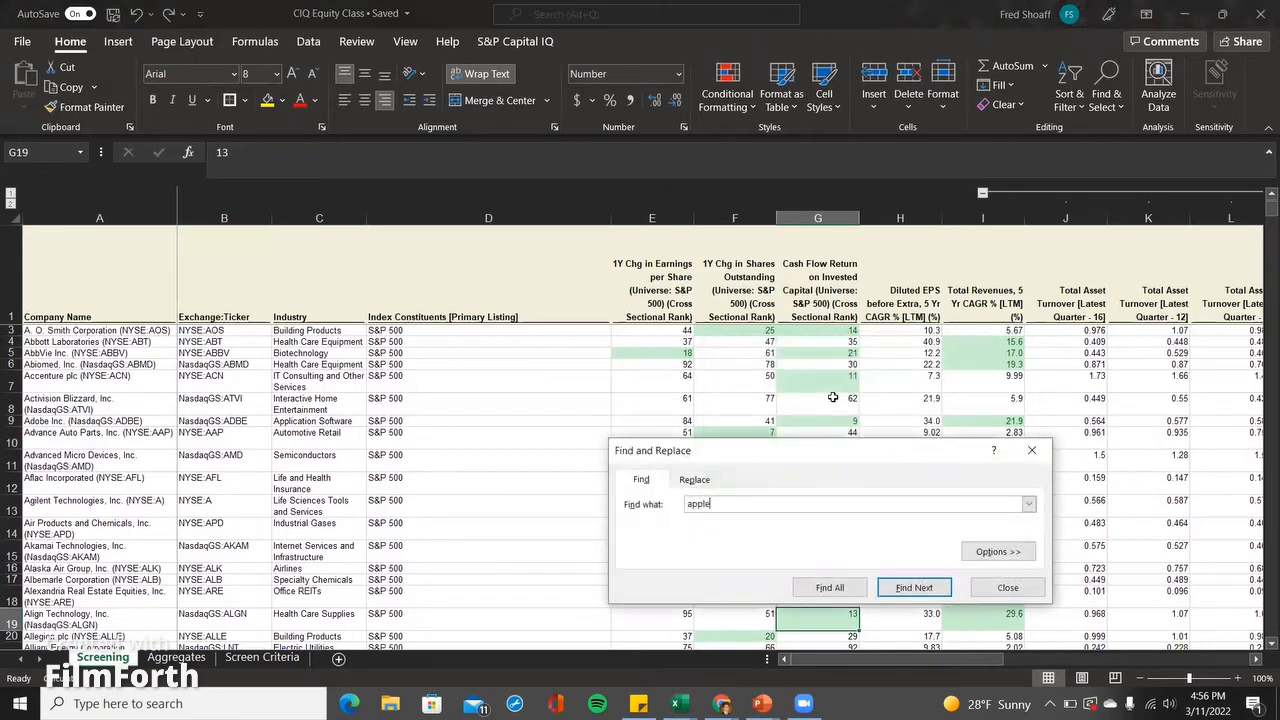
pyautogui.press('Return')
pyautogui.press('Escape')
pyautogui.press('Right')
pyautogui.press('Right')
pyautogui.press('Right')
pyautogui.press('Right')
pyautogui.press('Right')
pyautogui.press('Right')
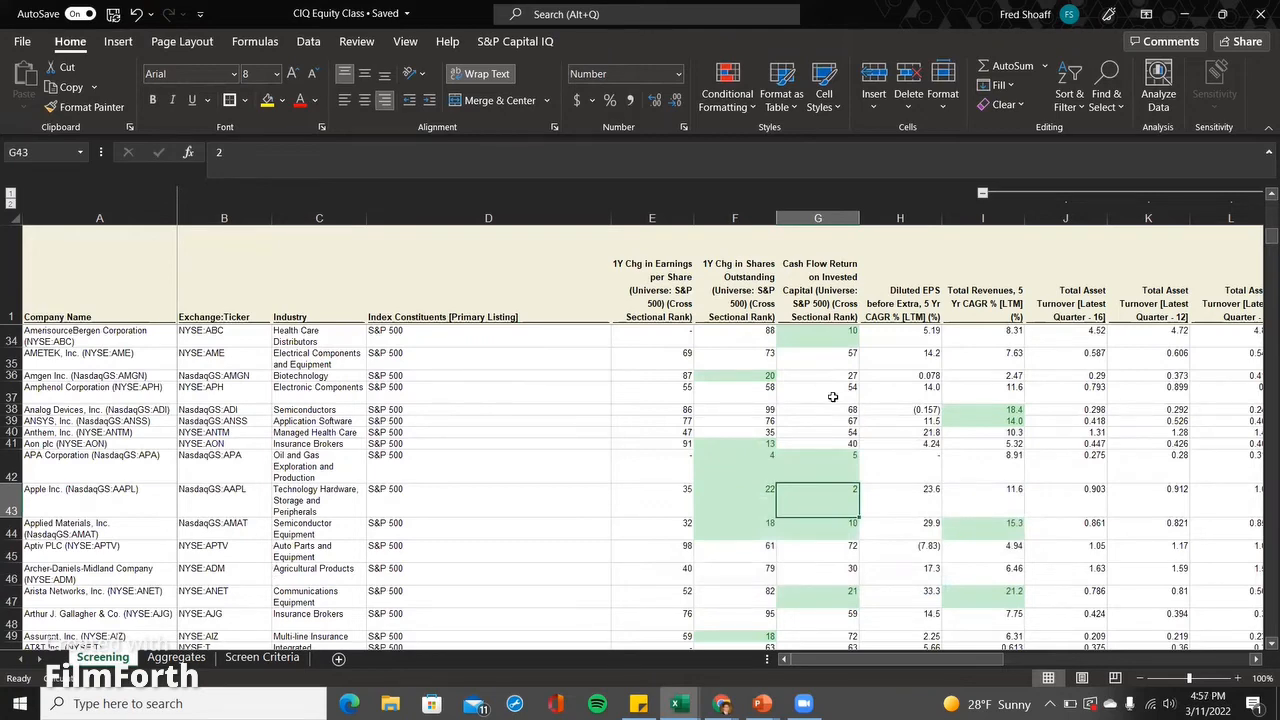
# - Return to the first companies and look across the Accenture row through the Total Asset Turnover columns and back
pyautogui.hotkey('ctrl', 'Up')
pyautogui.press('Down')
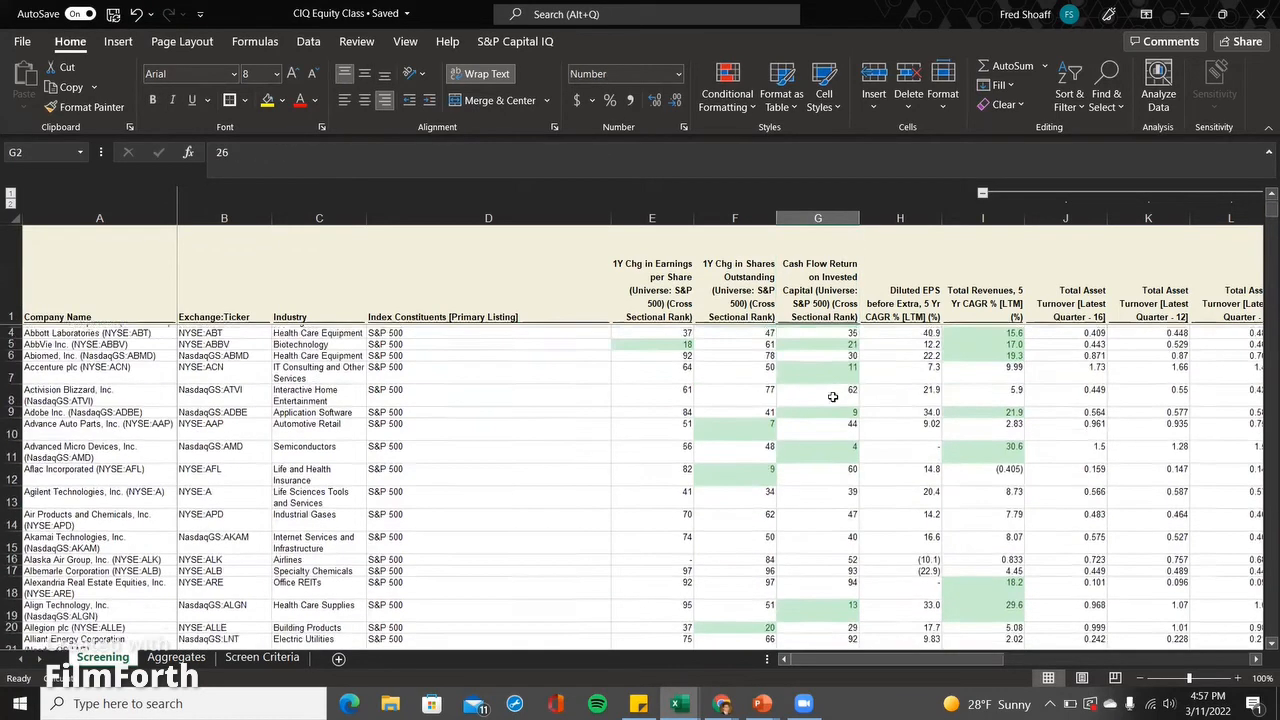
pyautogui.press('Right')
pyautogui.press('Down')
pyautogui.press('Down')
pyautogui.press('Down')
pyautogui.press('Down')
pyautogui.press('Down')
pyautogui.press('Right')
pyautogui.press('Right')
pyautogui.press('Right')
pyautogui.press('Right')
pyautogui.press('Right')
pyautogui.press('Right')
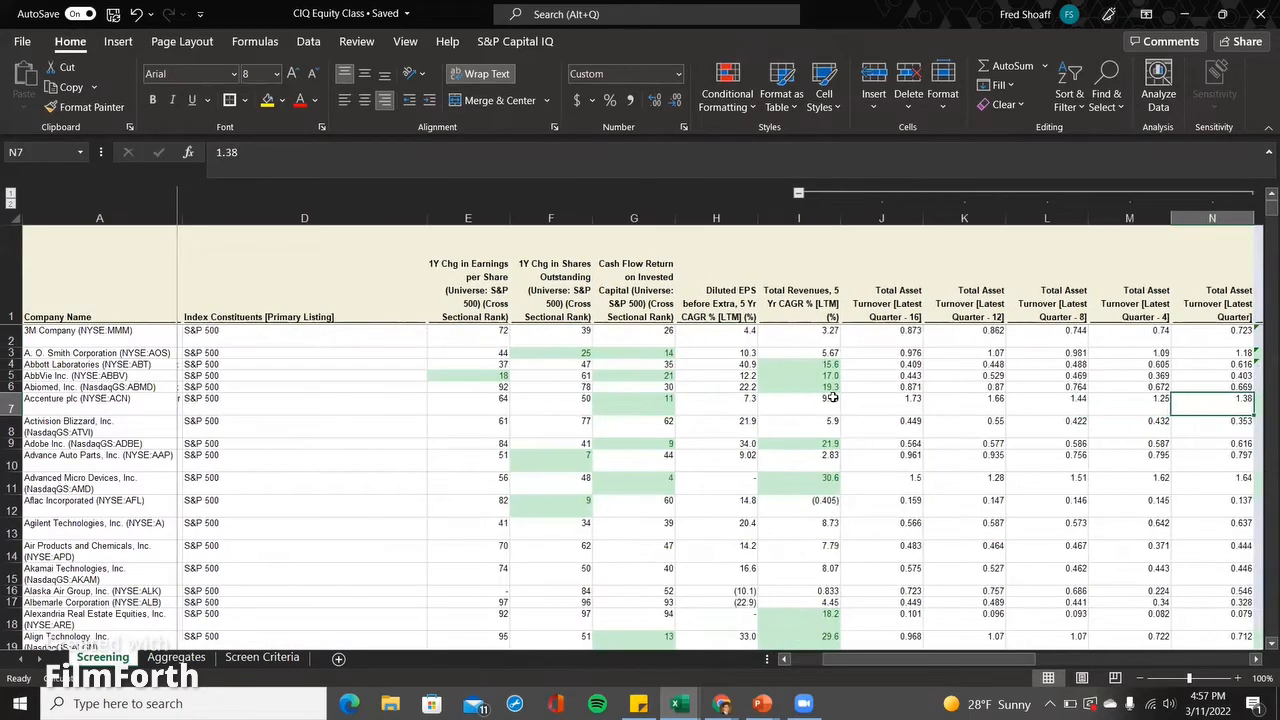
pyautogui.press('Left')
pyautogui.press('Left')
pyautogui.press('Left')
pyautogui.press('Left')
pyautogui.press('Left')
pyautogui.press('Left')
pyautogui.press('Left')
pyautogui.press('Left')
pyautogui.press('Left')
pyautogui.press('Left')
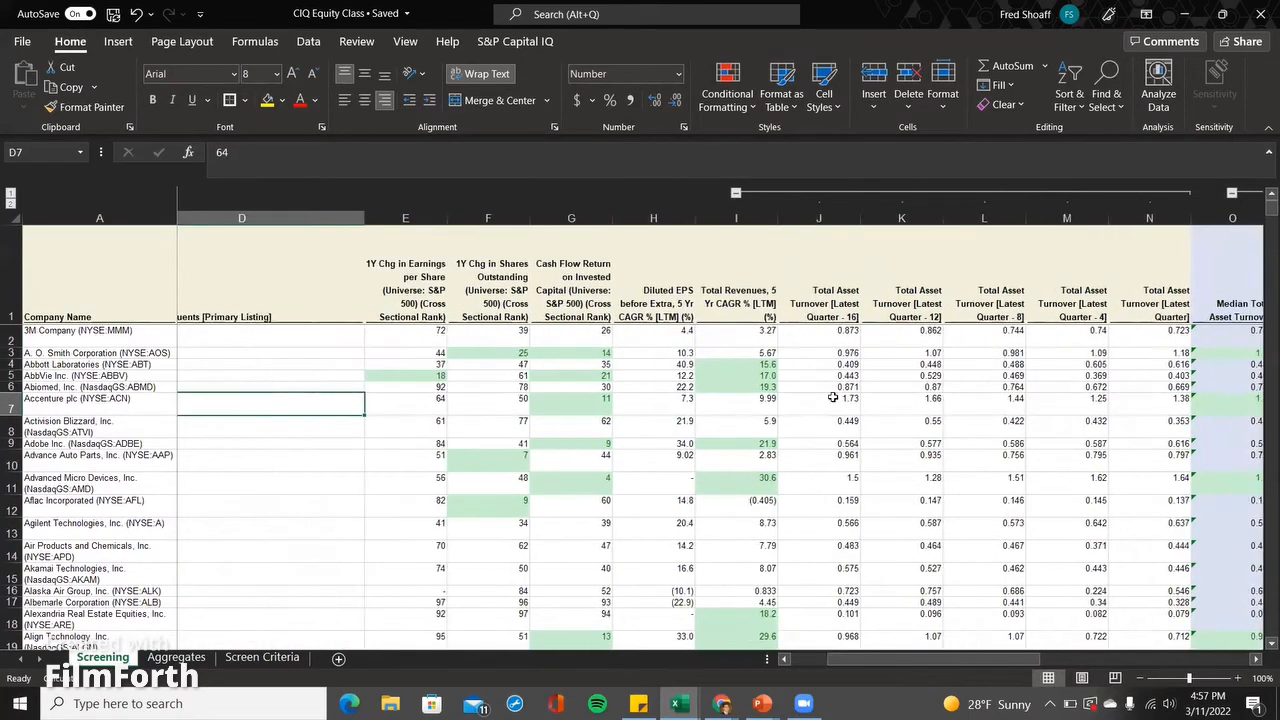
# - Go to the Diluted EPS before Extra, 5 Yr CAGR % column header and select the column's first company value
pyautogui.press('Right')
pyautogui.press('Right')
pyautogui.press('Right')
pyautogui.press('Right')
pyautogui.press('Up')
pyautogui.press('Up')
pyautogui.press('Up')
pyautogui.press('Up')
pyautogui.press('Up')
pyautogui.press('Up')
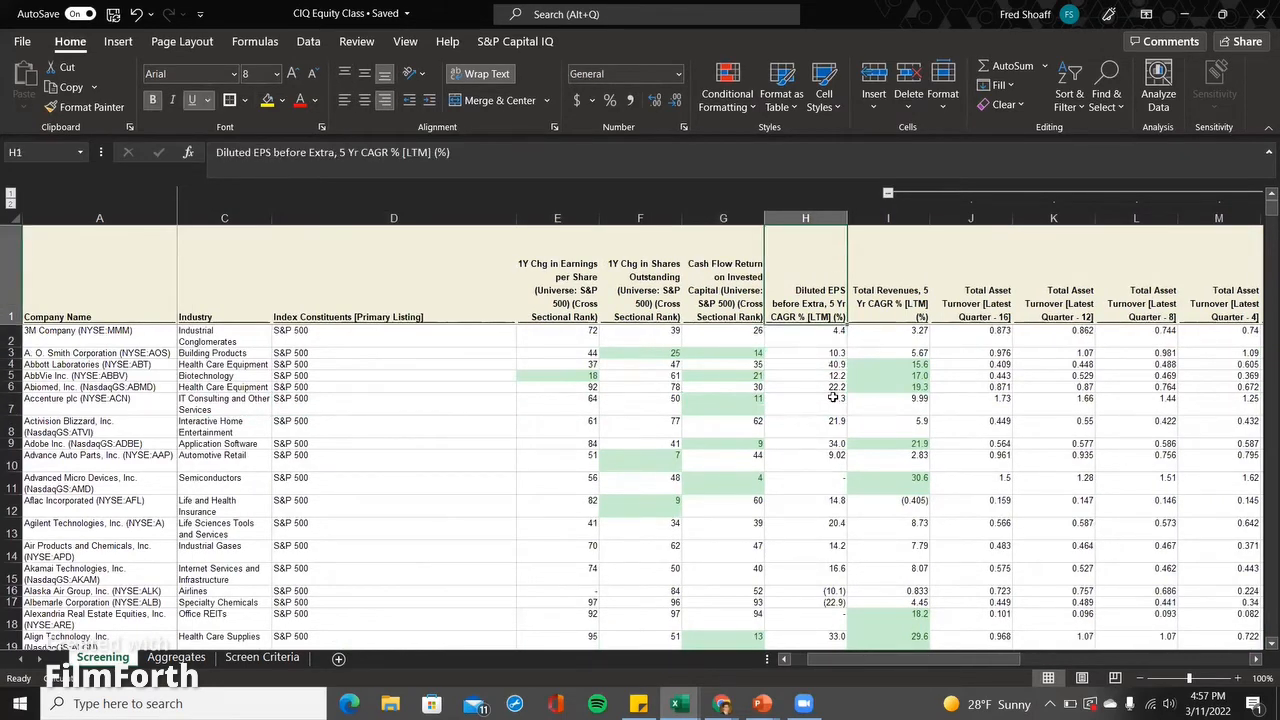
pyautogui.press('Down')
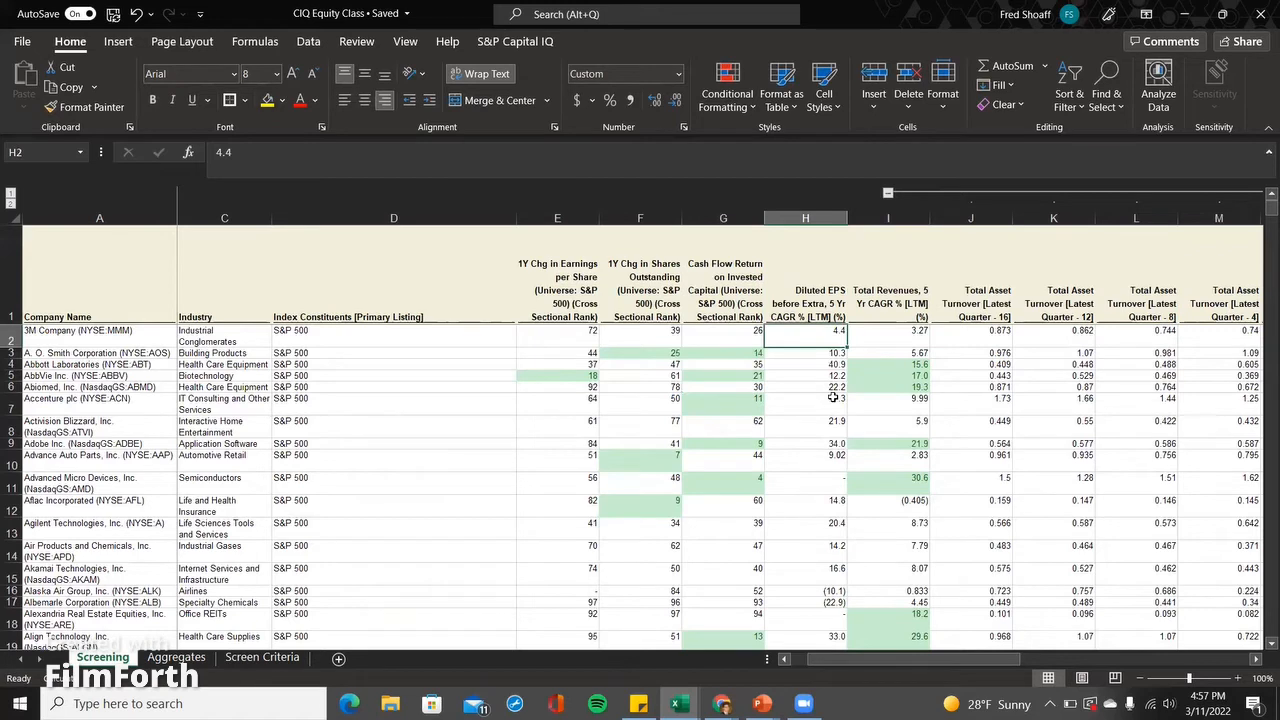
# - Look down the Diluted EPS before Extra, 5 Yr CAGR % values from 3M Company to Aflac
pyautogui.press('Down')
pyautogui.press('Down')
pyautogui.press('Down')
pyautogui.press('Down')
pyautogui.press('Down')
pyautogui.press('Down')
pyautogui.press('Down')
pyautogui.press('Down')
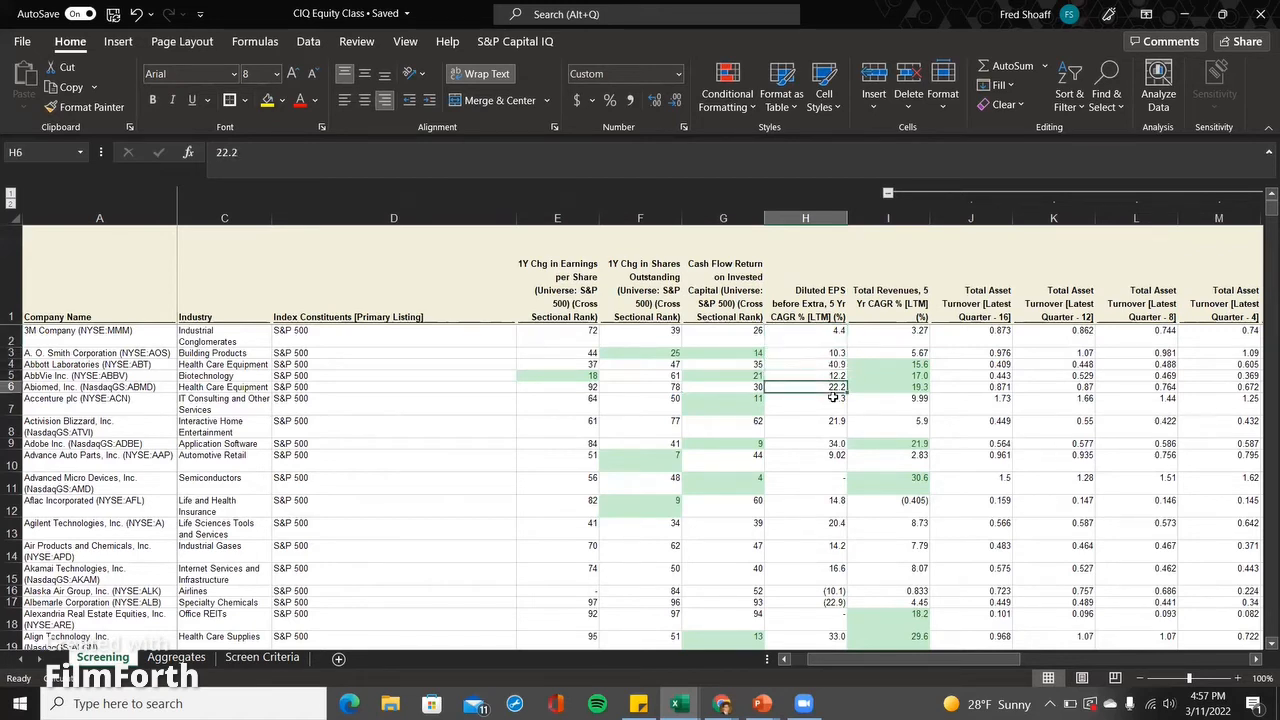
pyautogui.press('Down')
pyautogui.press('Down')
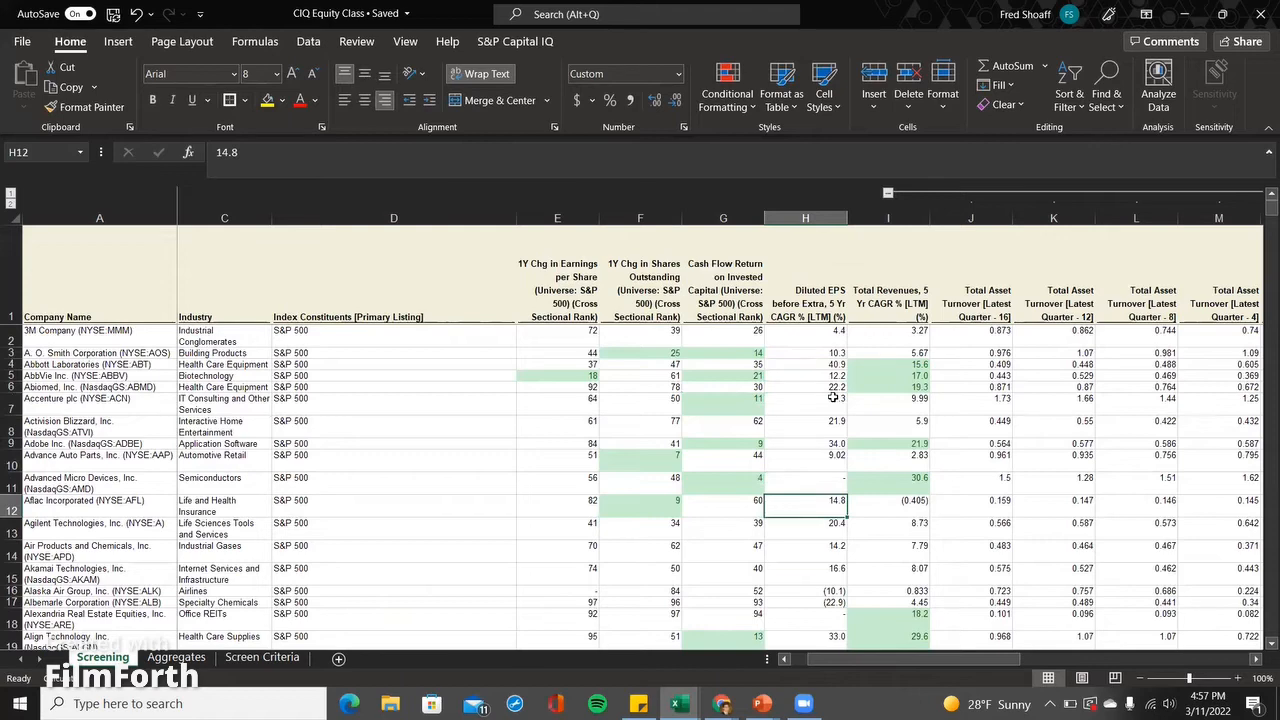
# - Go to the end of the Diluted EPS column and check the third-quartile formula in H503
pyautogui.hotkey('ctrl', 'Down')
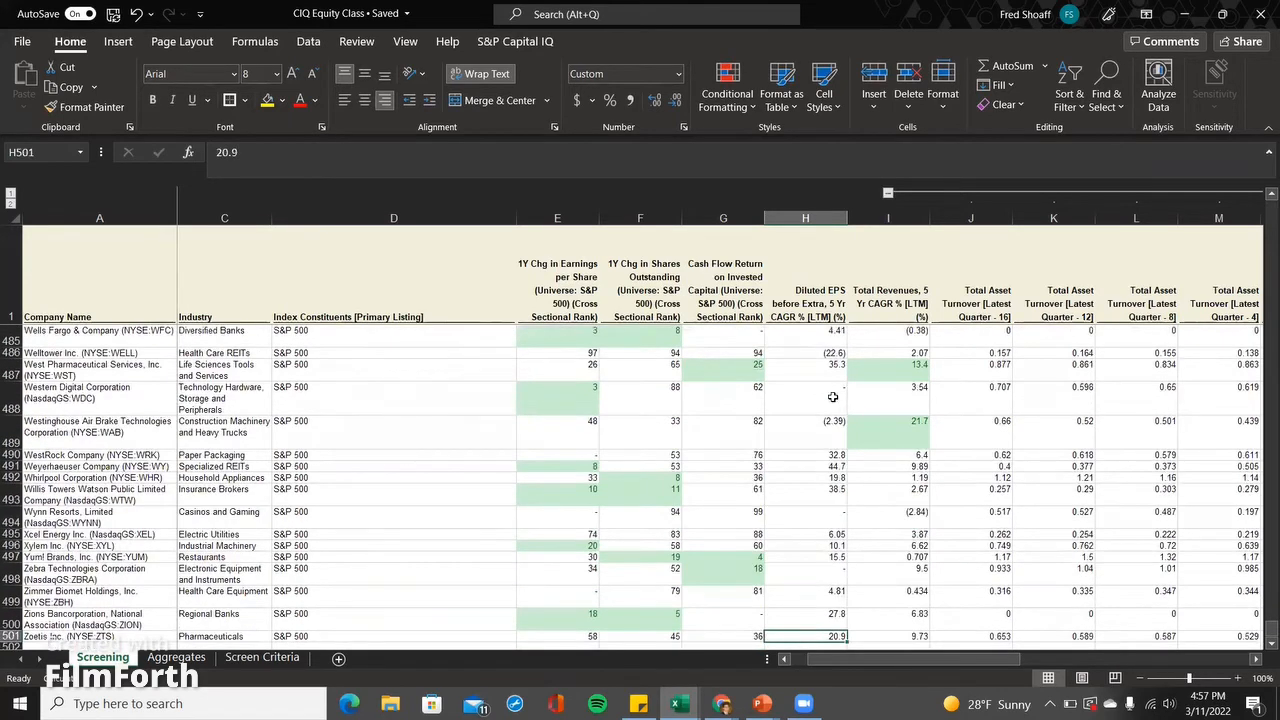
pyautogui.press('Down')
pyautogui.press('Down')
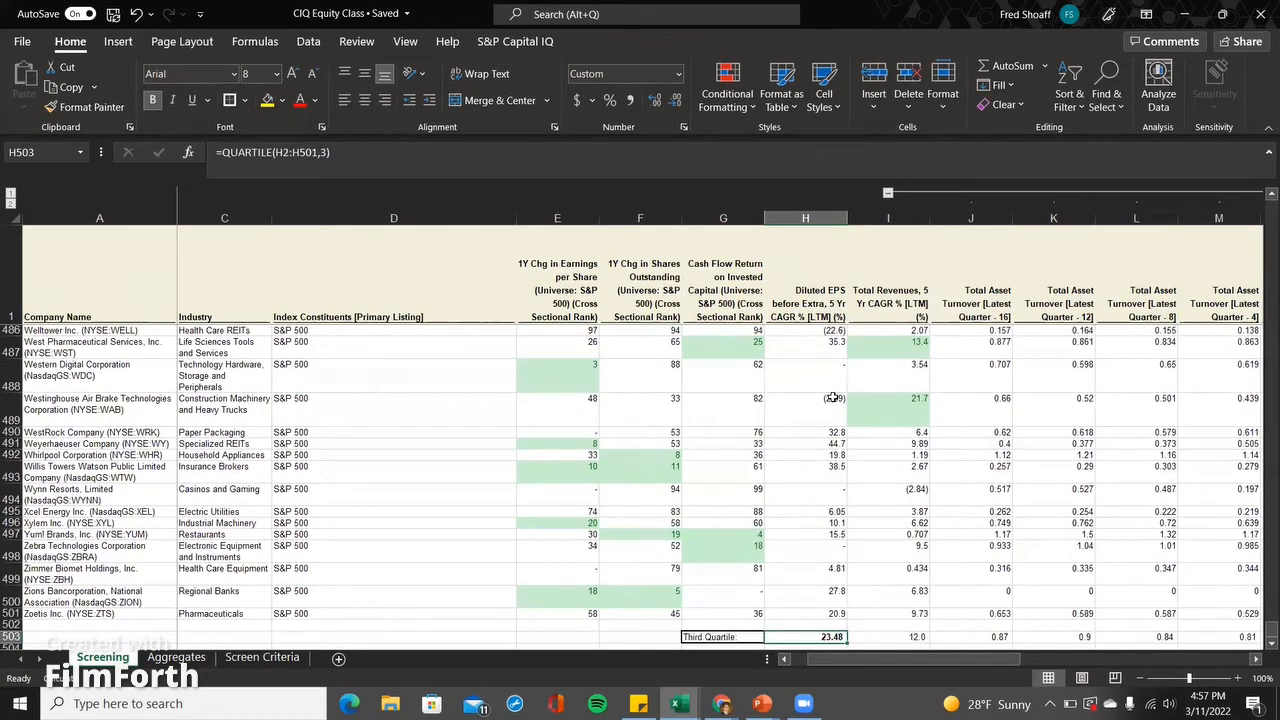
pyautogui.press('F2')
pyautogui.press('Escape')
pyautogui.press('Left')
pyautogui.press('Left')
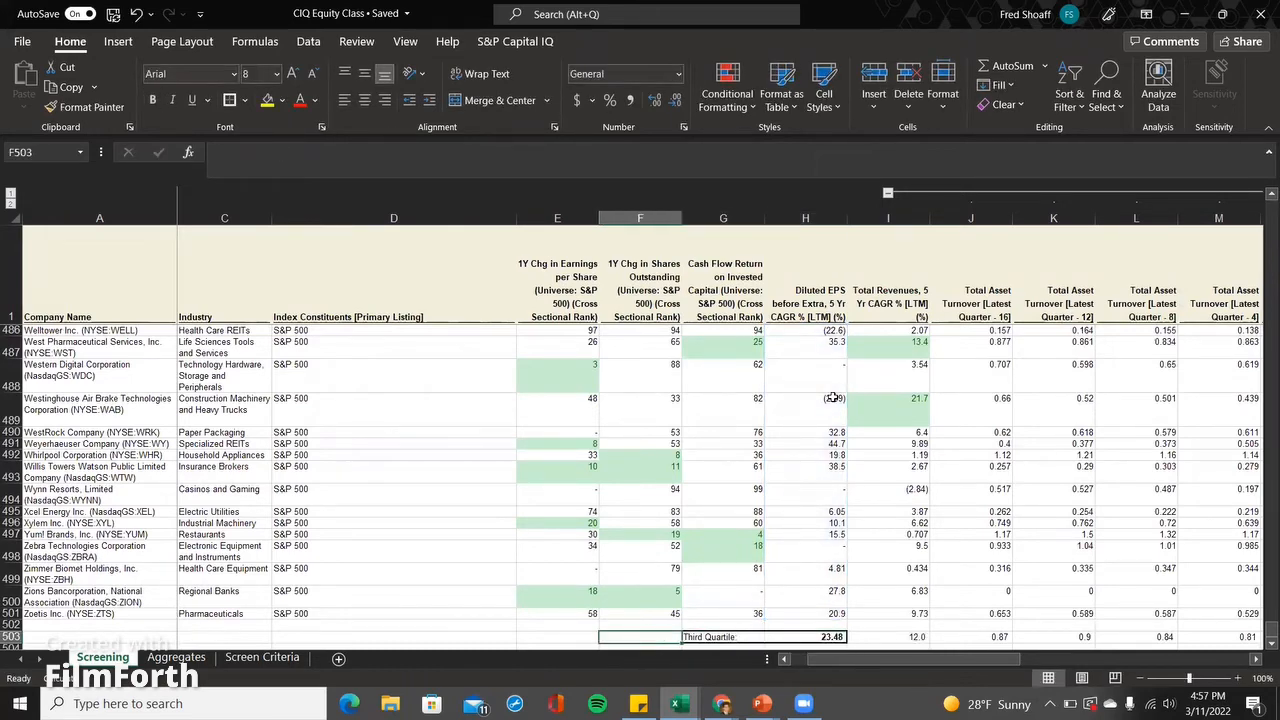
# - Look across the last company's values and the Third Quartile row under the three rank columns, ending at H503
pyautogui.press('Up')
pyautogui.press('Up')
pyautogui.press('Left')
pyautogui.press('Right')
pyautogui.press('Right')
pyautogui.press('Left')
pyautogui.press('Left')
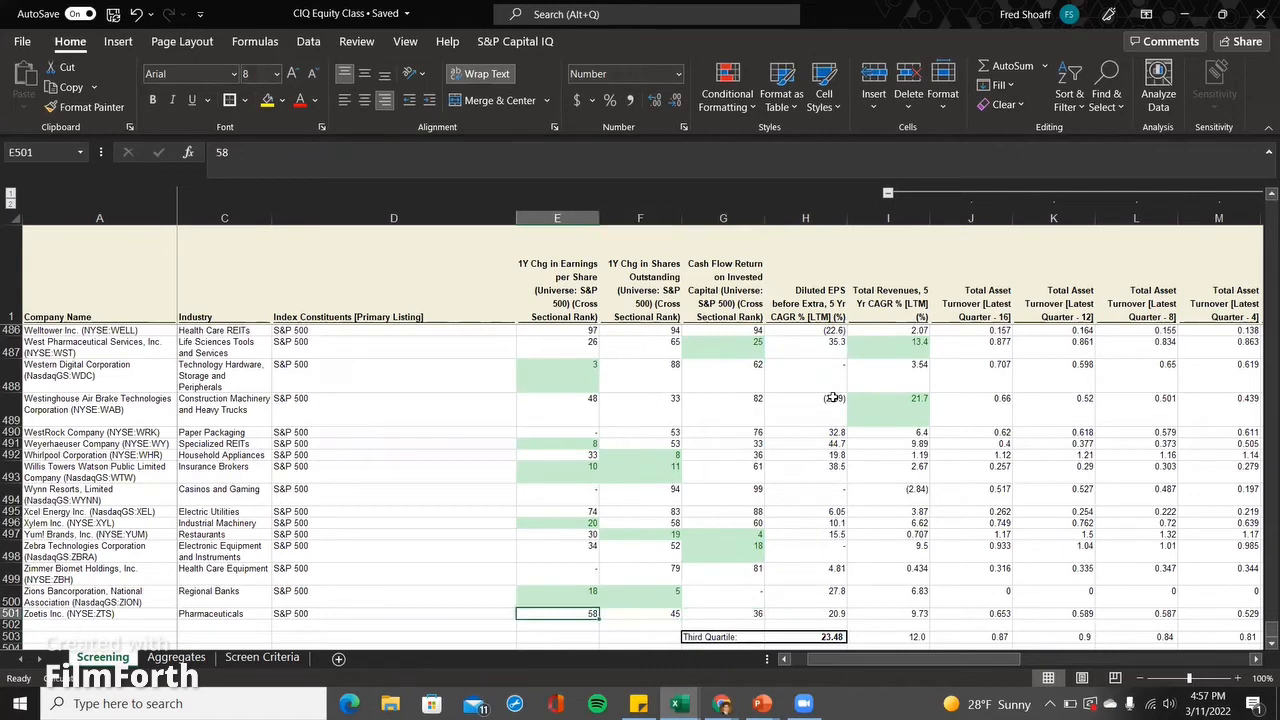
pyautogui.press('Down')
pyautogui.press('Down')
pyautogui.press('Right')
pyautogui.press('Right')
pyautogui.press('Left')
pyautogui.press('Left')
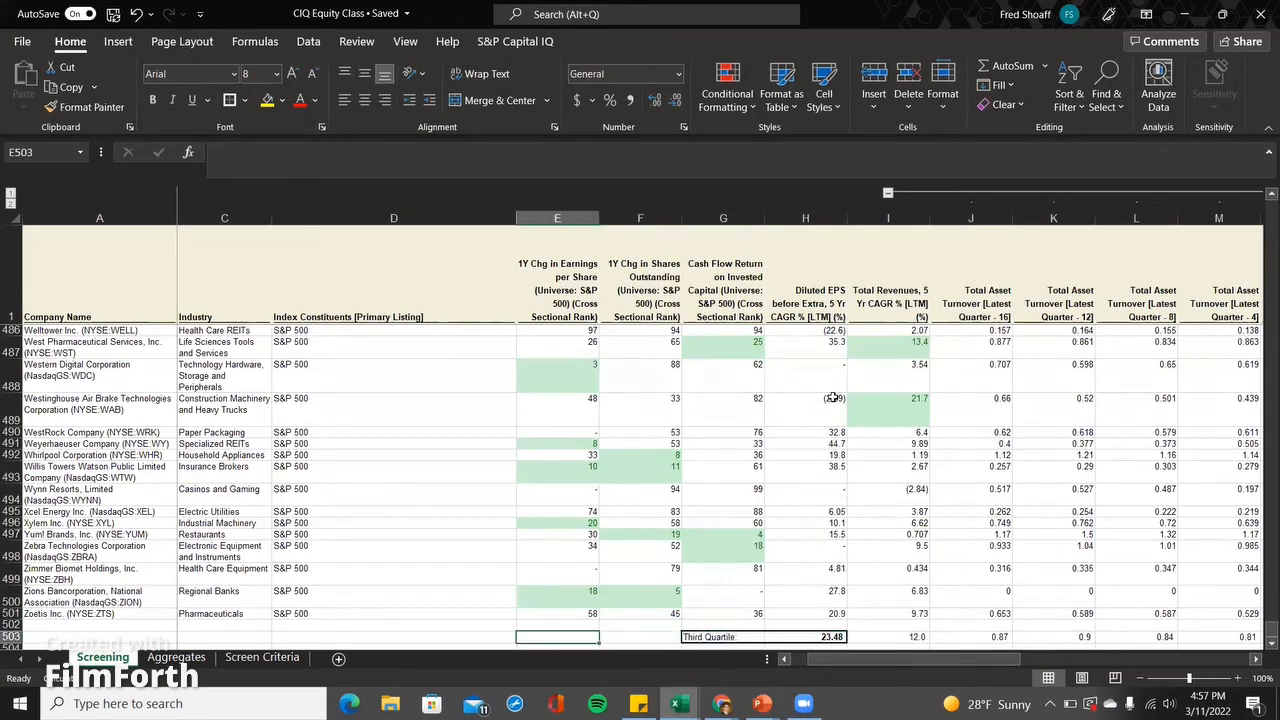
pyautogui.press('Right')
pyautogui.press('Right')
pyautogui.press('Right')
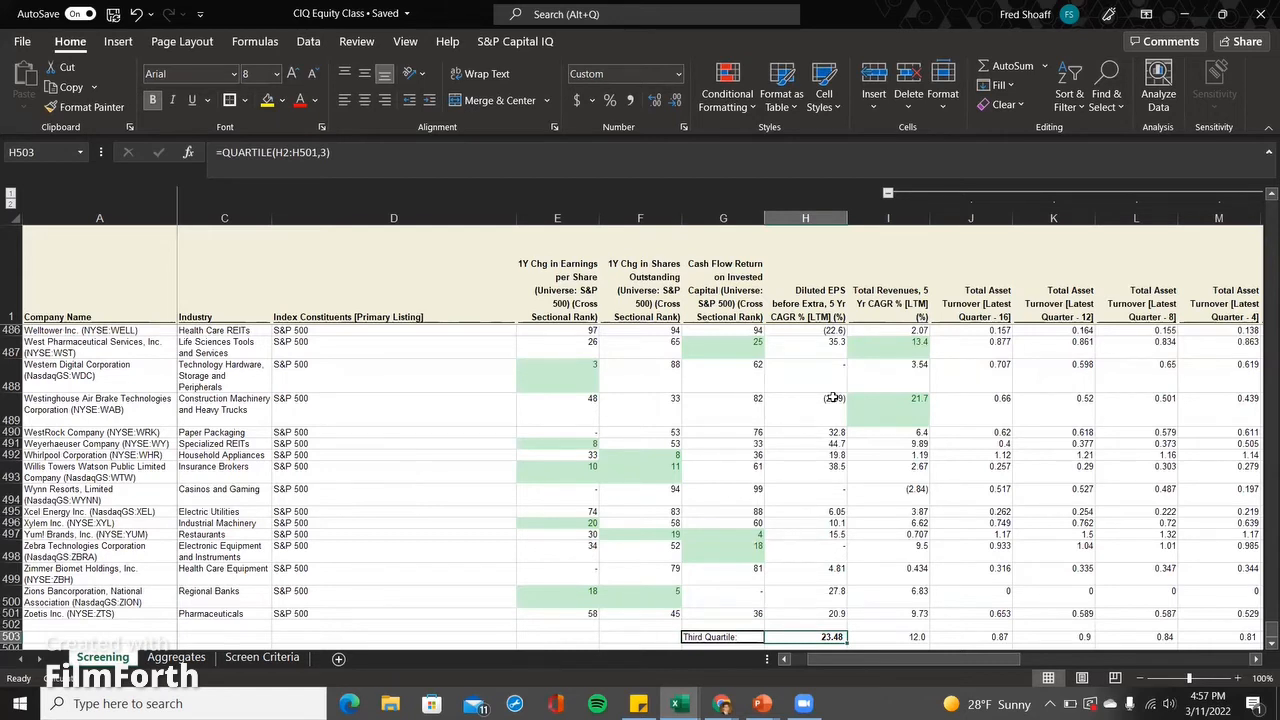
# - Look up through the last companies' Diluted EPS 5 Yr CAGR values and back down
pyautogui.press('Up')
pyautogui.press('Up')
pyautogui.press('Up')
pyautogui.press('Up')
pyautogui.press('Up')
pyautogui.press('Up')
pyautogui.press('Up')
pyautogui.press('Down')
pyautogui.press('Down')
pyautogui.press('Down')
pyautogui.press('Down')
pyautogui.press('Down')
pyautogui.press('Down')
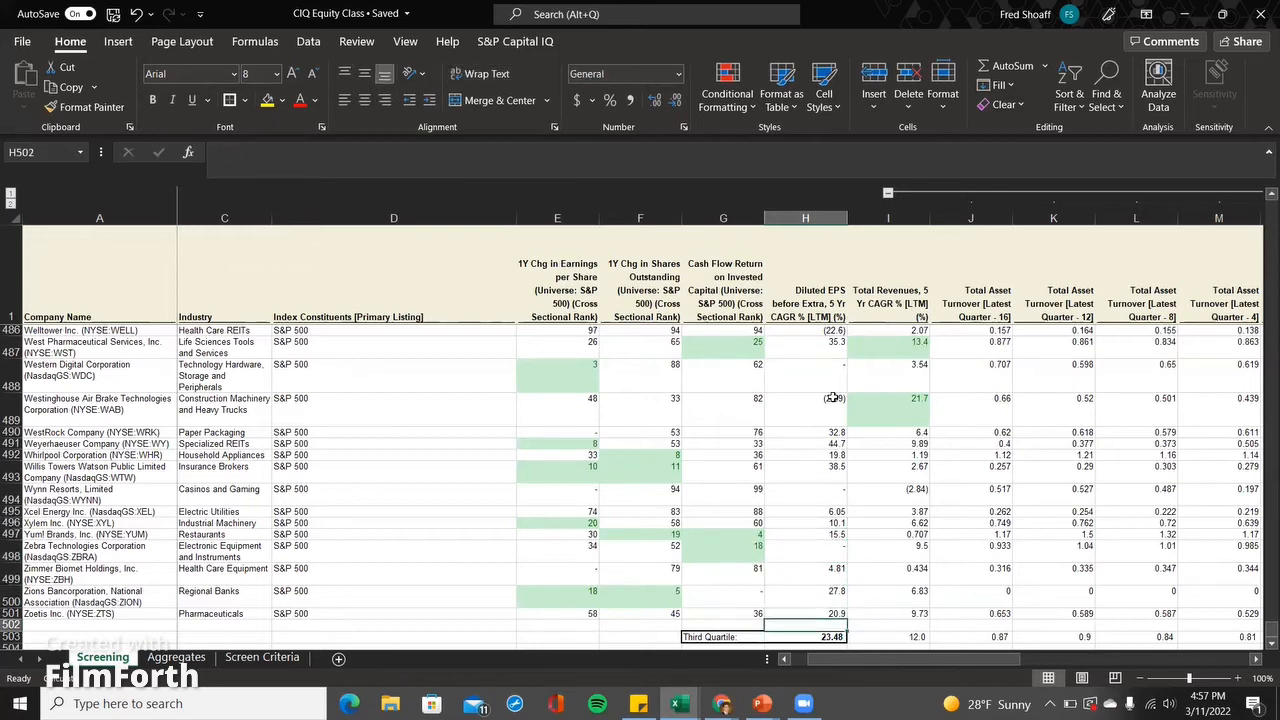
# - Inspect the range and quartile argument of the formula in H503, leaving the formula as it is
pyautogui.press('Down')
pyautogui.press('F2')
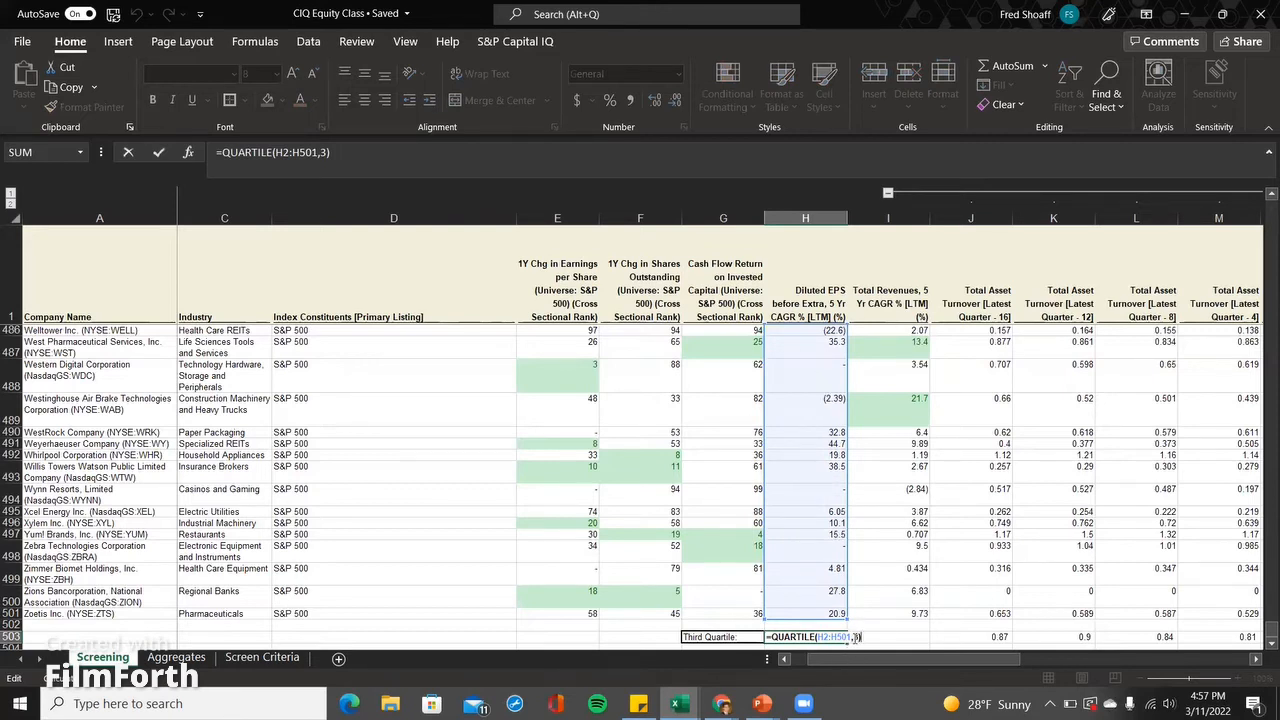
pyautogui.hotkey('ctrl', 'Return')
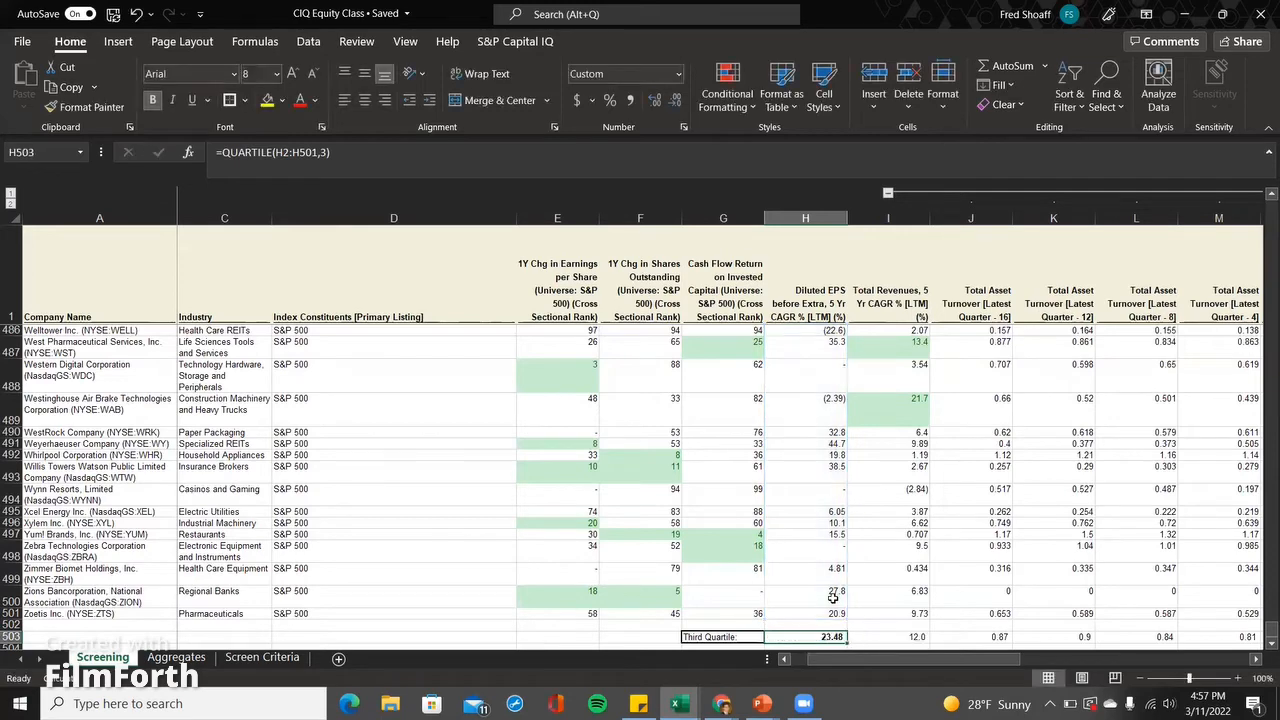
pyautogui.write('=q')
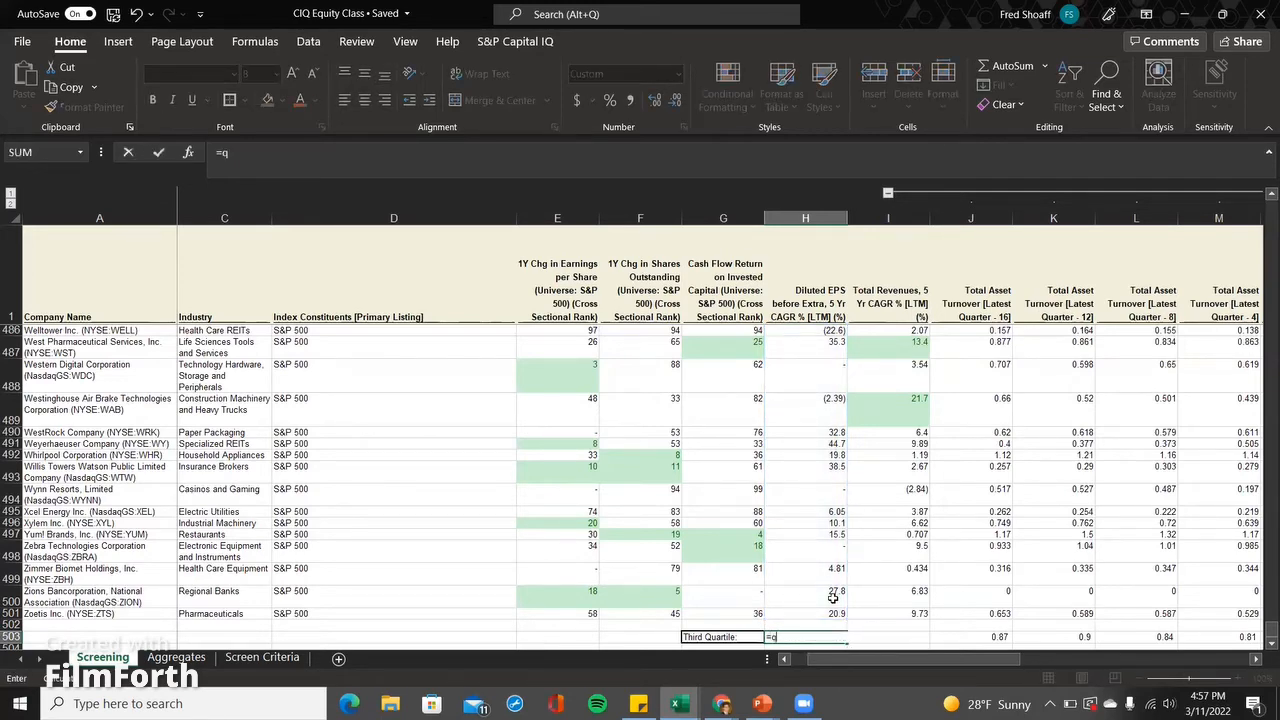
pyautogui.write('uart')
pyautogui.press('Tab')
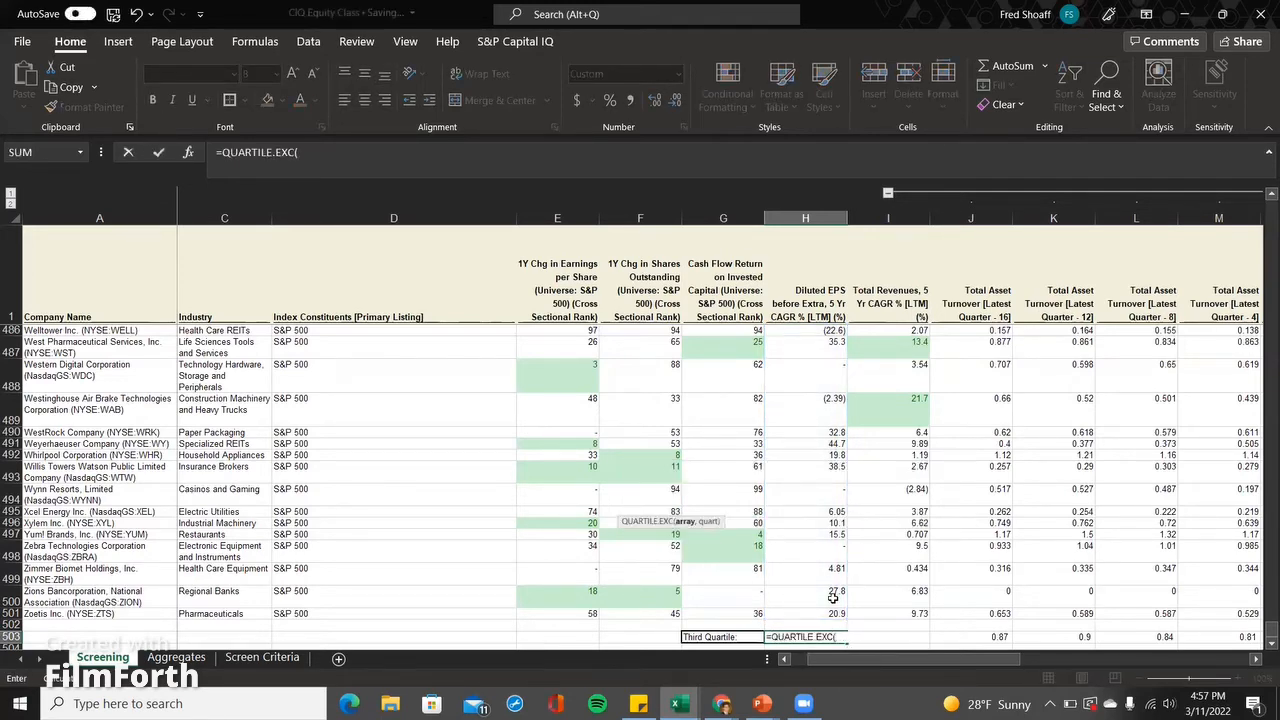
pyautogui.press('Escape')
pyautogui.write('=')
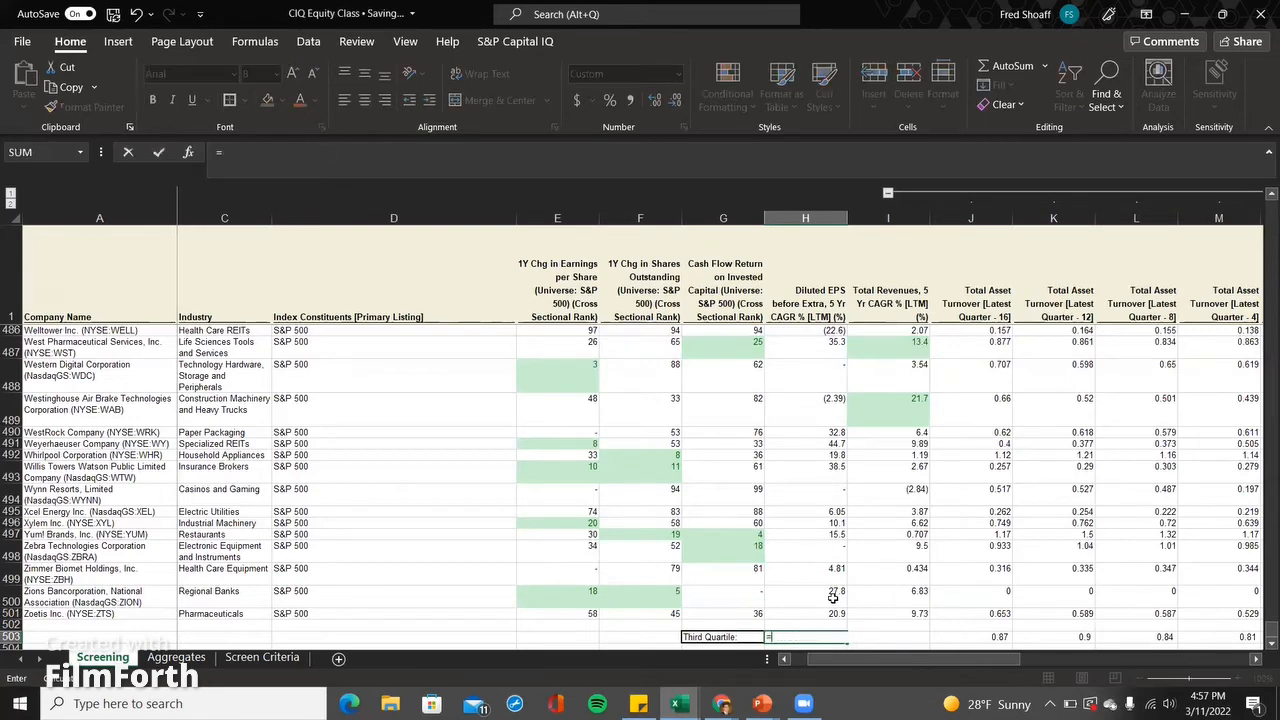
pyautogui.write('qaurtile')
pyautogui.press('Escape')
# - Enter =QUARTILE(H2:H501,3) in H503 as the third quartile of the Diluted EPS 5 Yr CAGR column
pyautogui.write('=quartil')
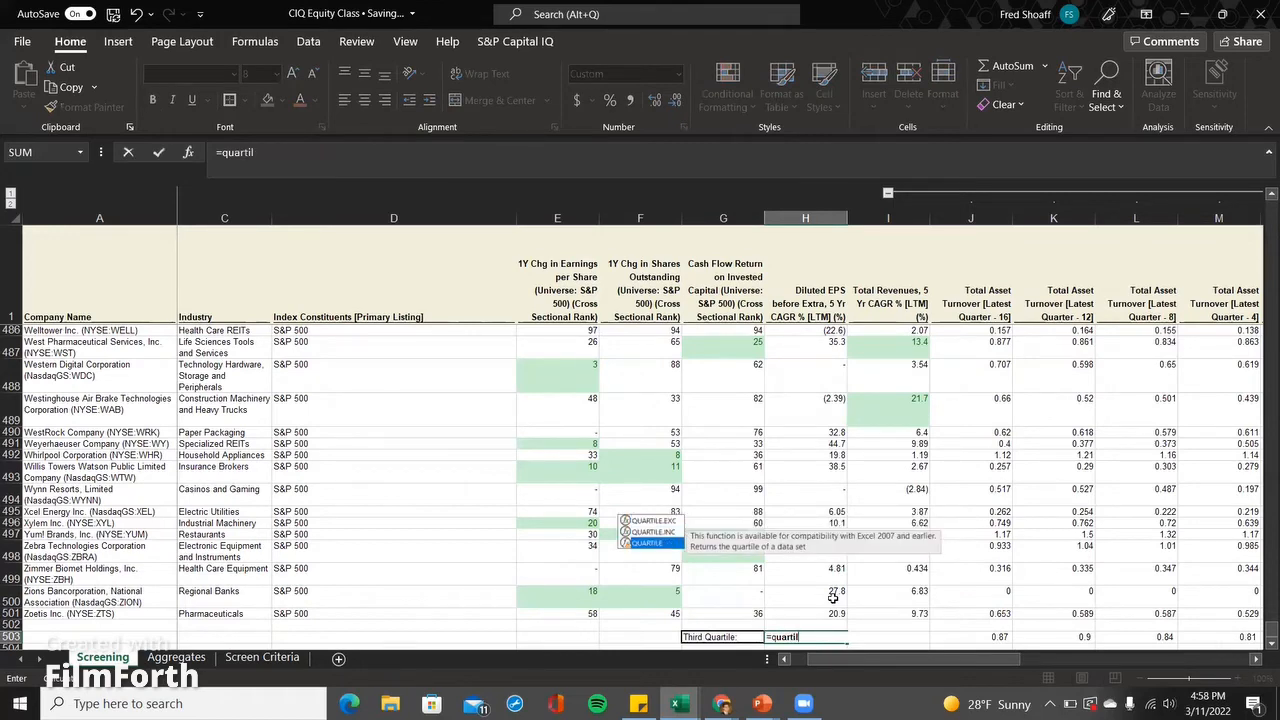
pyautogui.press('Tab')
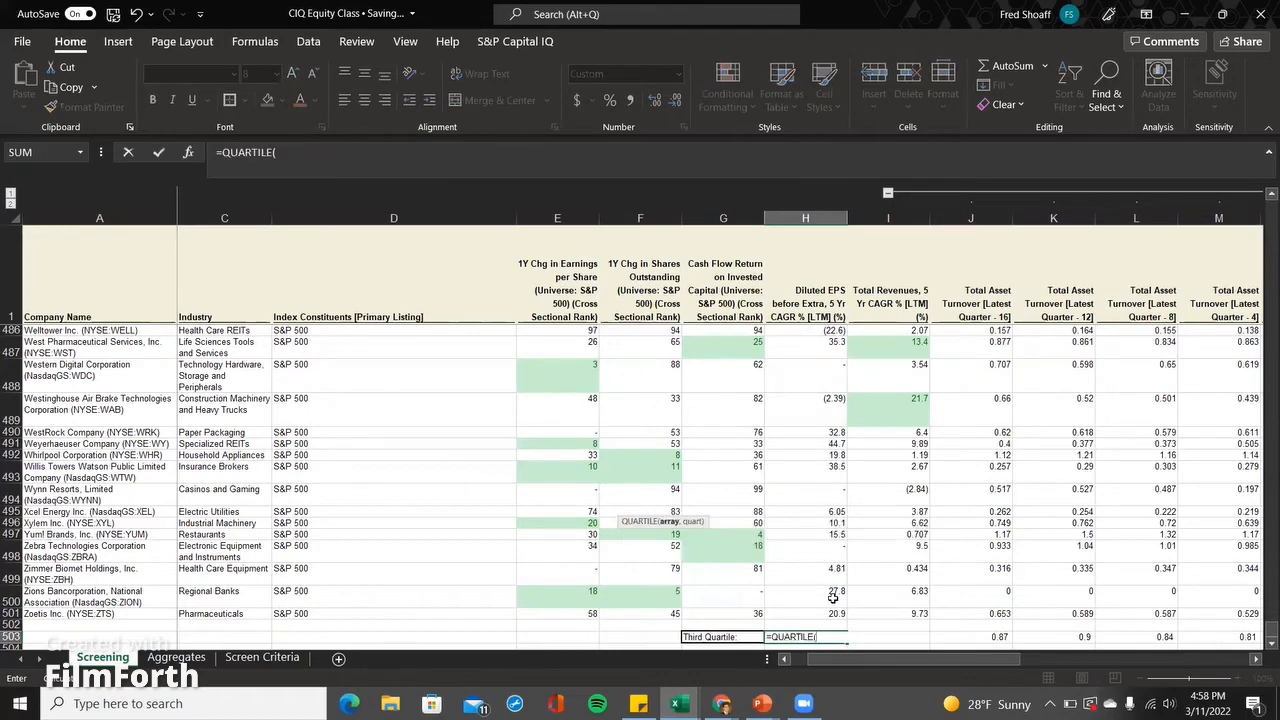
pyautogui.press('Up')
pyautogui.press('Up')
pyautogui.hotkey('ctrl', 'shift', 'Up')
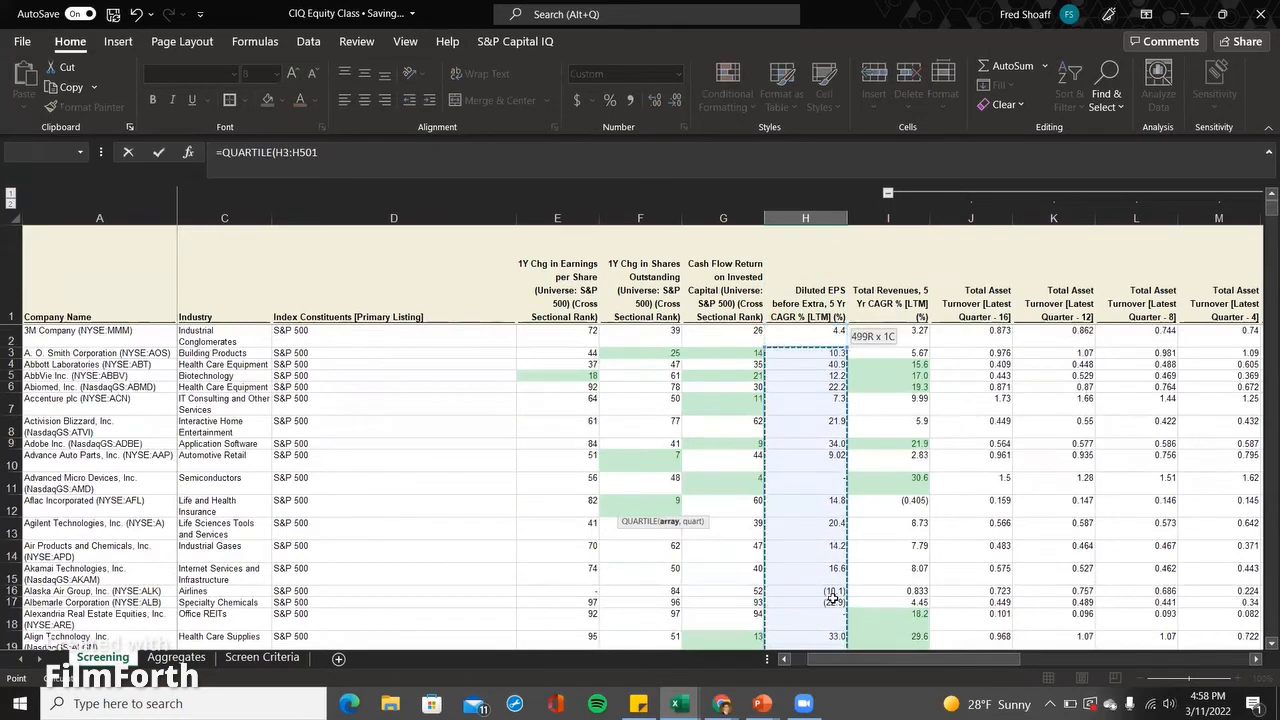
pyautogui.write(',')
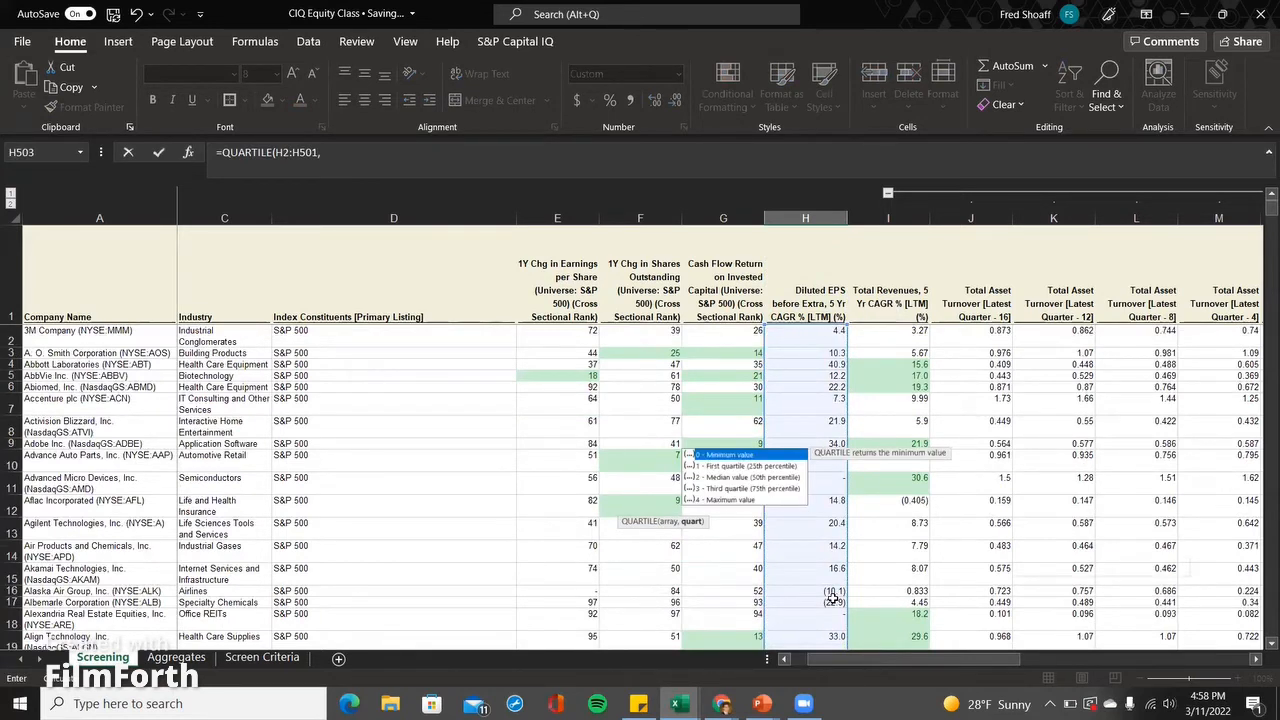
pyautogui.press('Down')
pyautogui.press('Down')
pyautogui.press('Down')
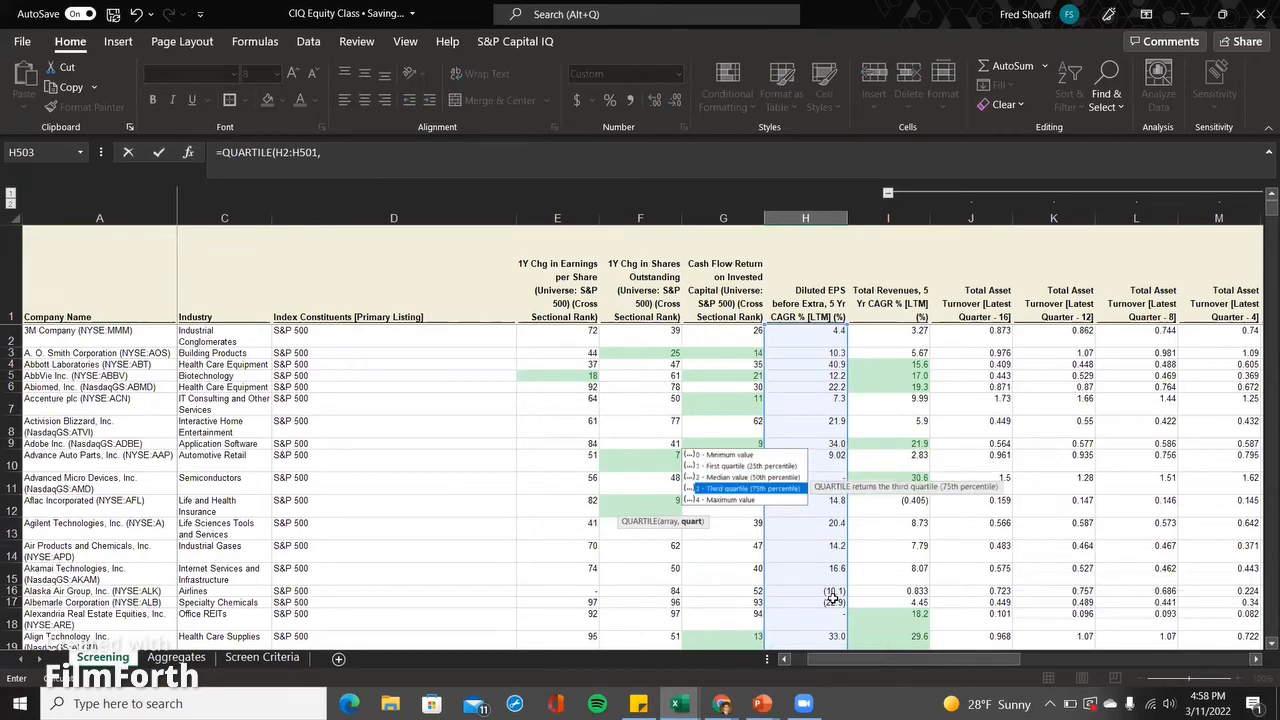
pyautogui.write('3)')
pyautogui.press('Return')
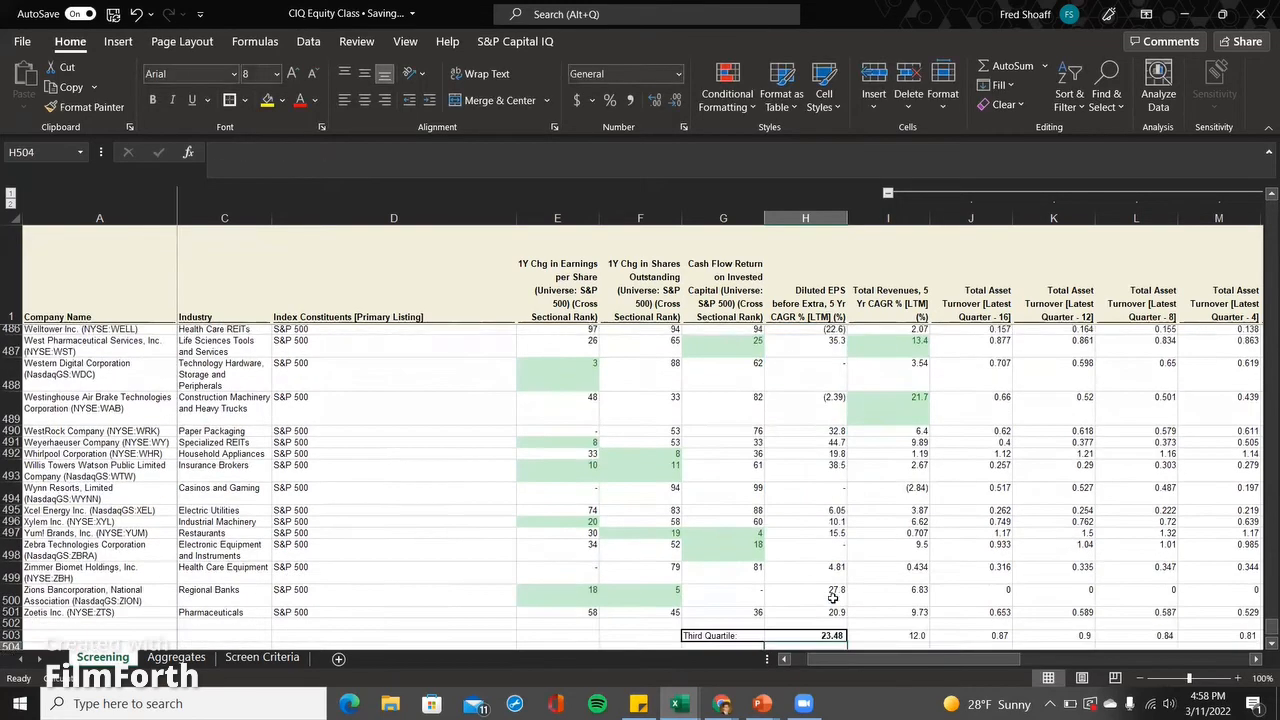
# - Set up a Greater Than highlighting rule for the Diluted EPS values H2:H501 with =$H$503 as the threshold
pyautogui.scroll(-1, 832, 598)
pyautogui.click(834, 602)
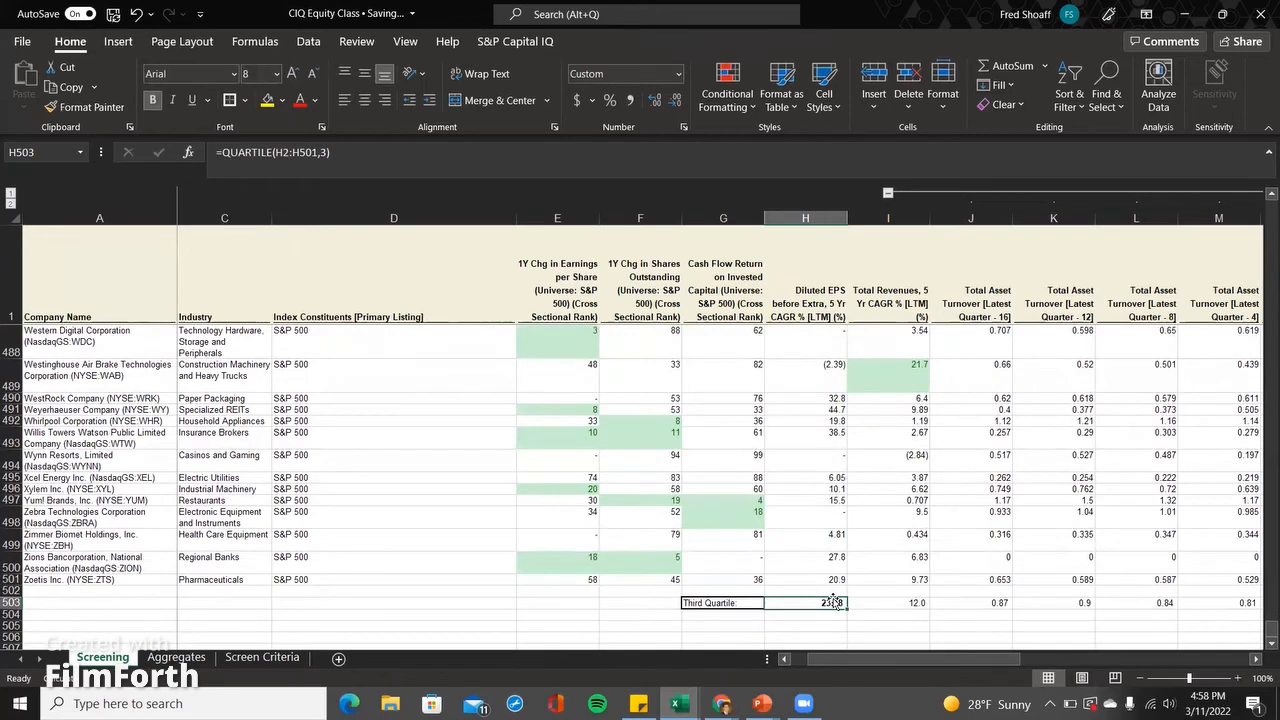
pyautogui.press('Up')
pyautogui.press('Up')
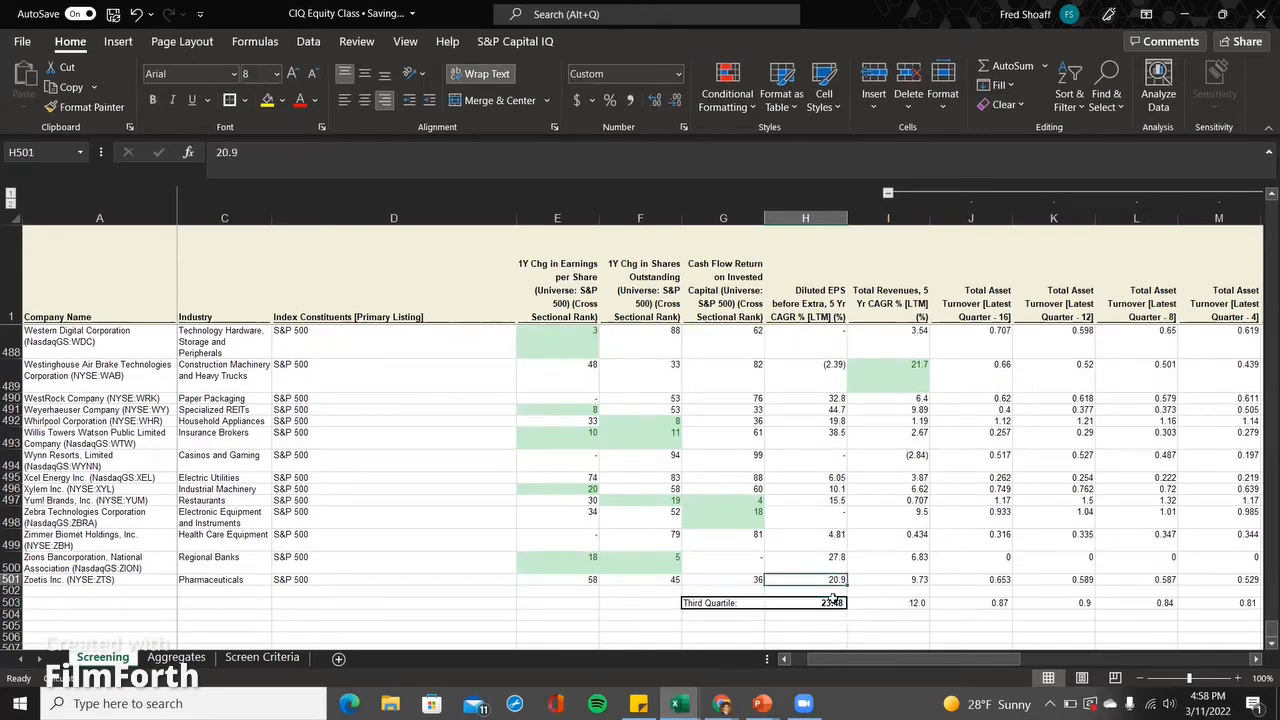
pyautogui.hotkey('ctrl', 'shift', 'Up')
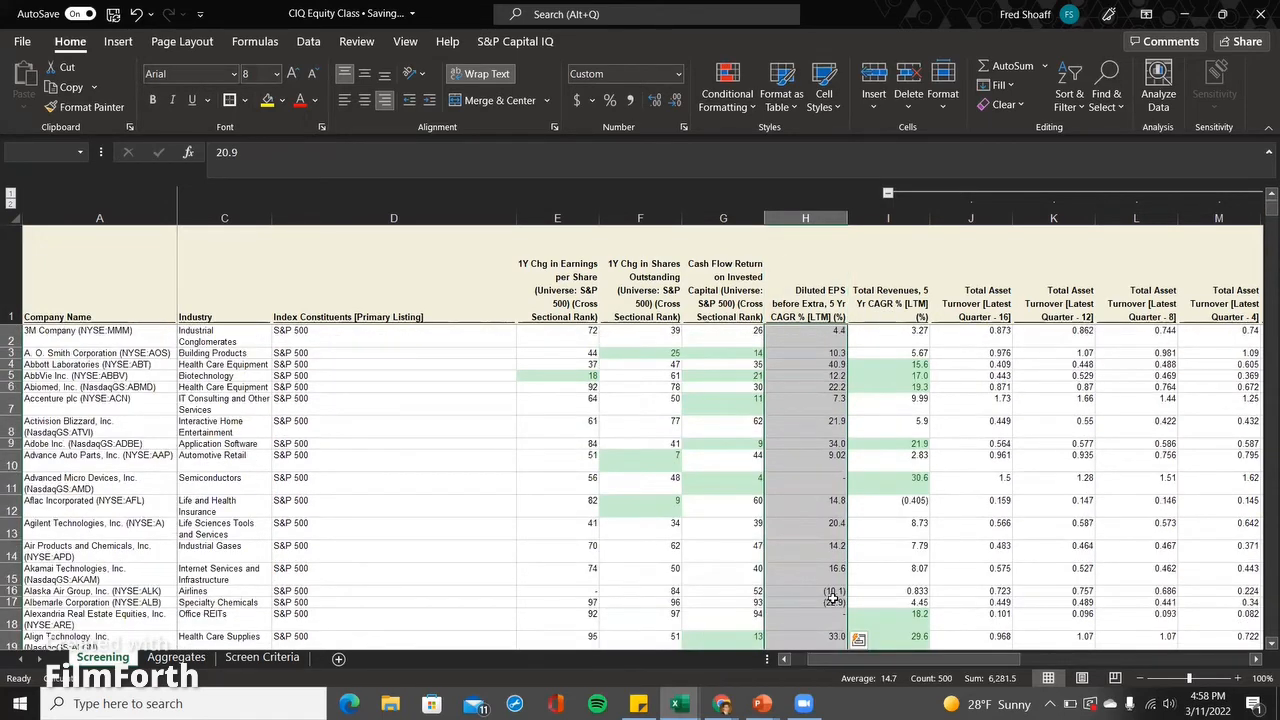
pyautogui.click(733, 88)
pyautogui.moveTo(770, 141)
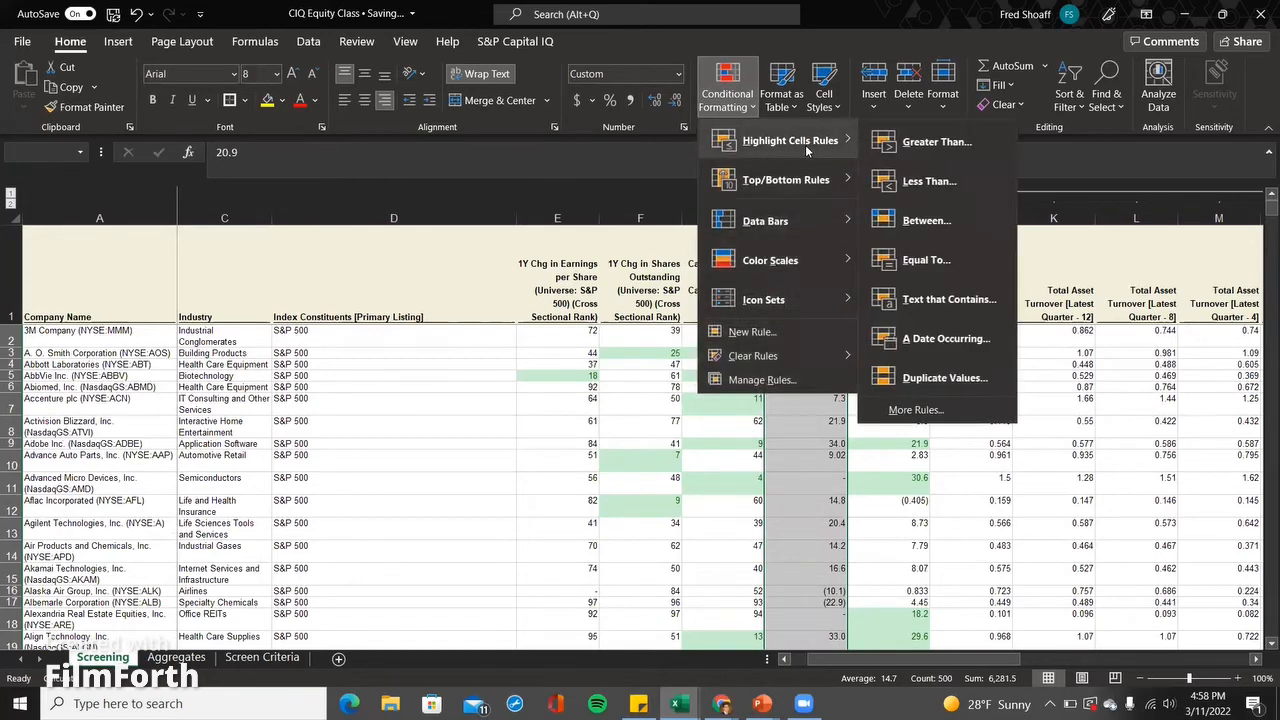
pyautogui.click(936, 142)
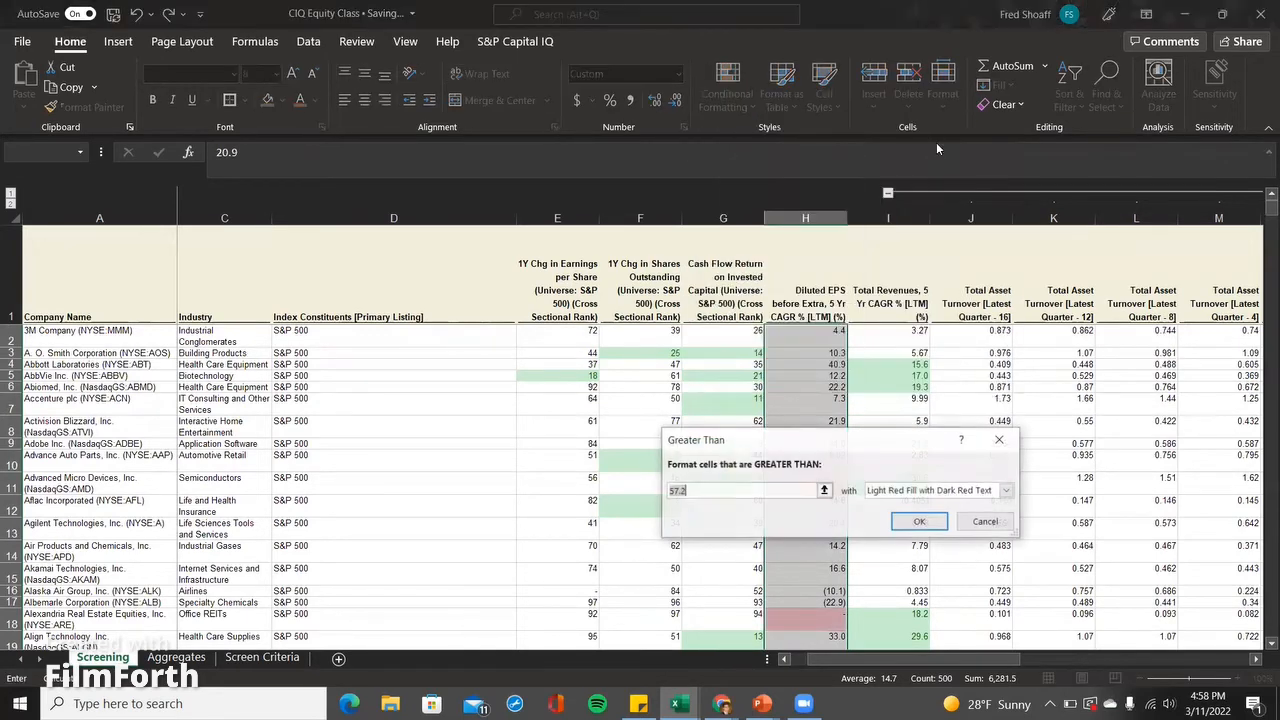
pyautogui.click(824, 491)
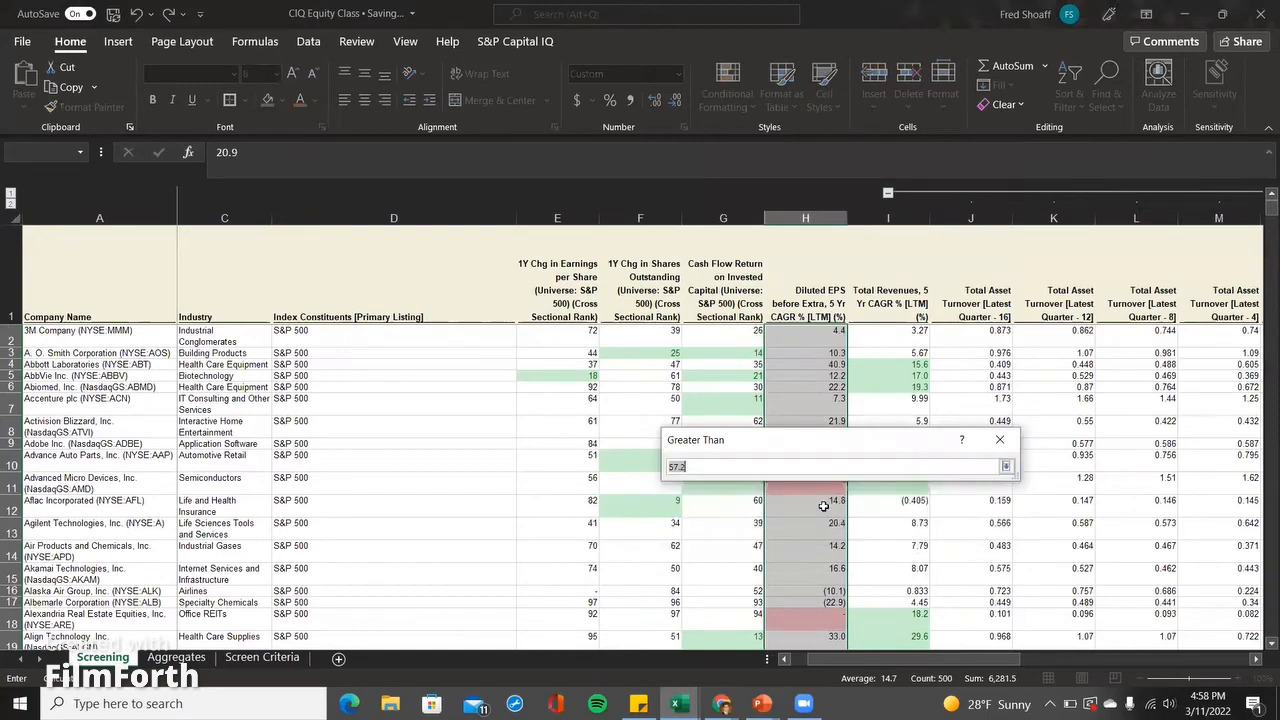
pyautogui.scroll(-20, 823, 548)
pyautogui.scroll(-20, 823, 548)
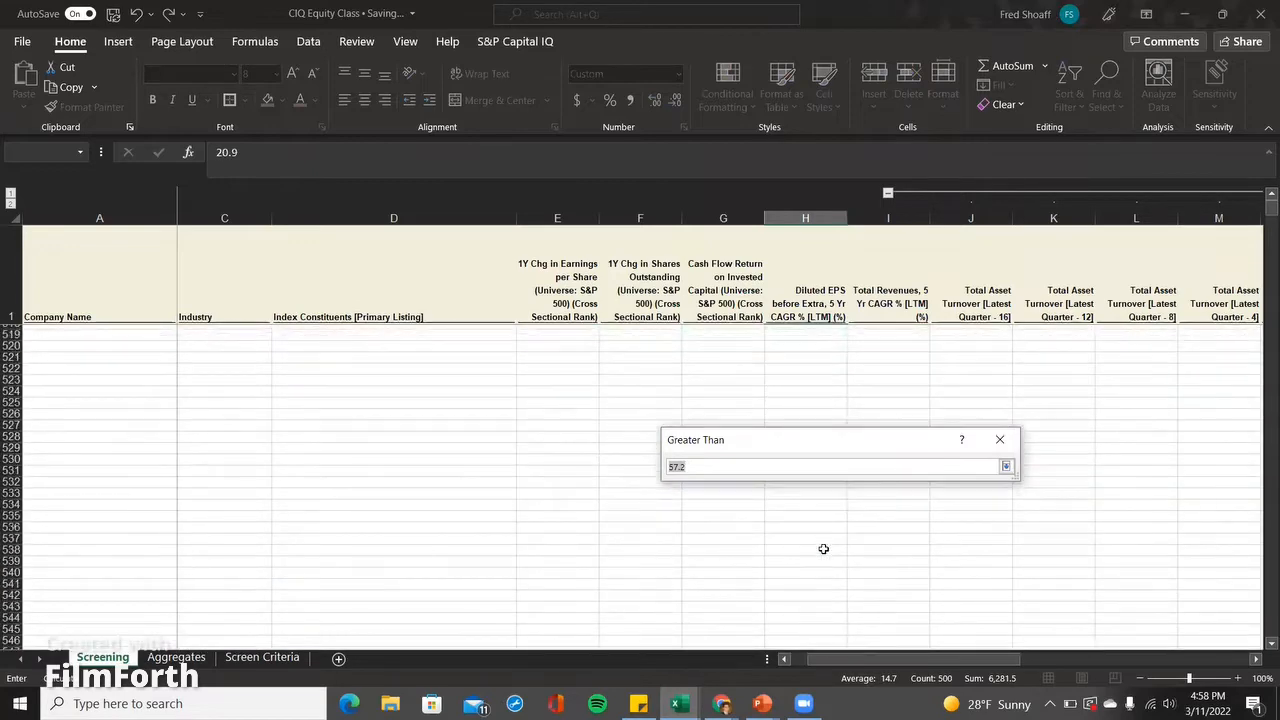
pyautogui.scroll(13, 823, 549)
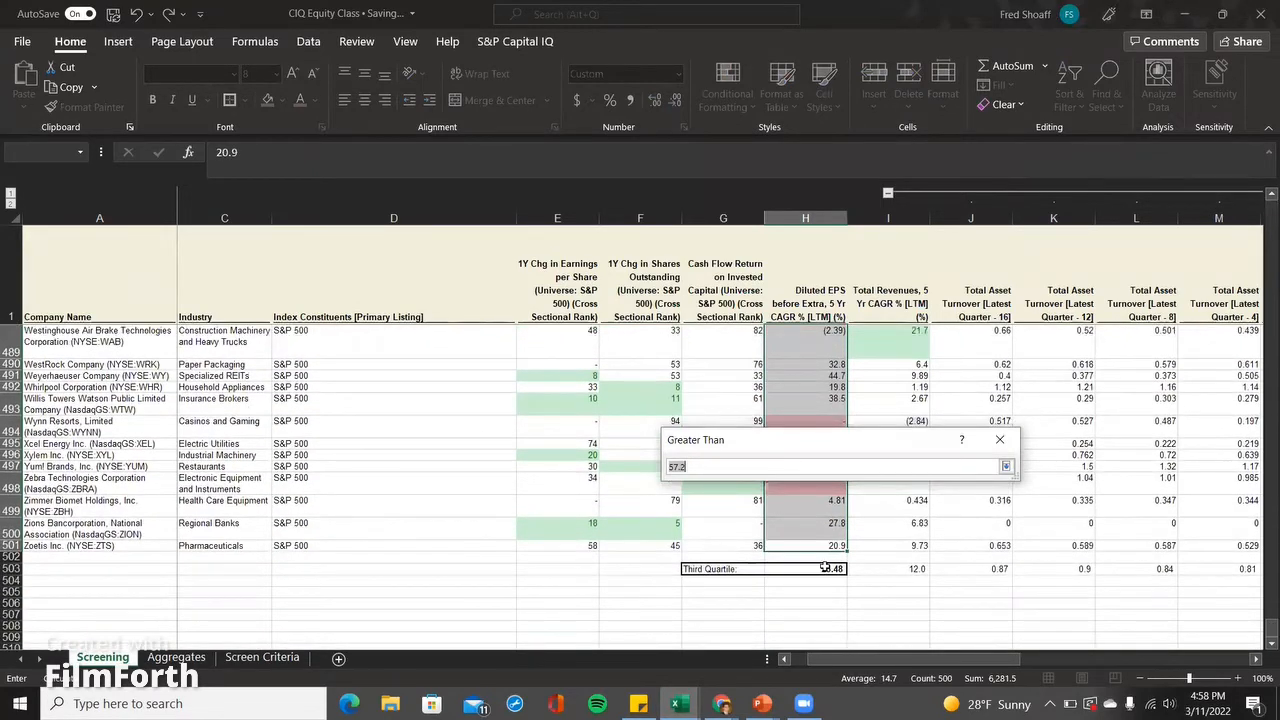
pyautogui.click(825, 568)
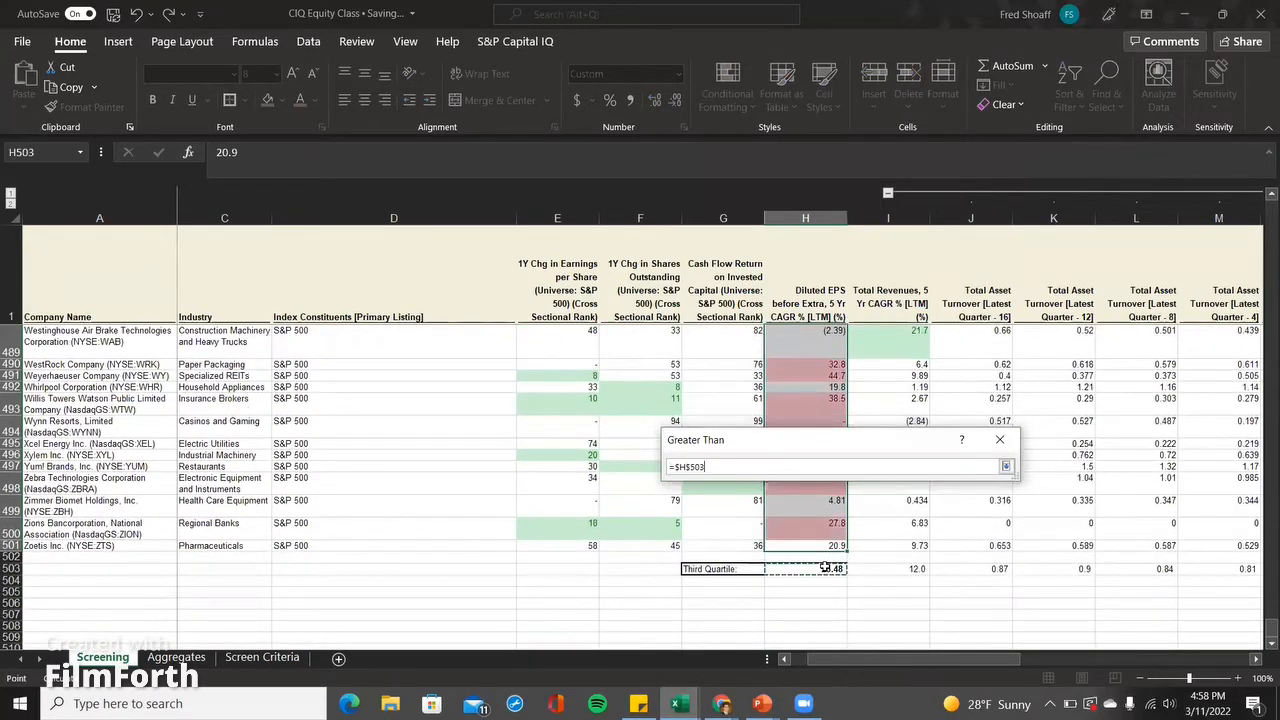
pyautogui.click(1006, 466)
# - Give the Greater Than rule Green Fill with Dark Green Text and apply it
pyautogui.click(887, 495)
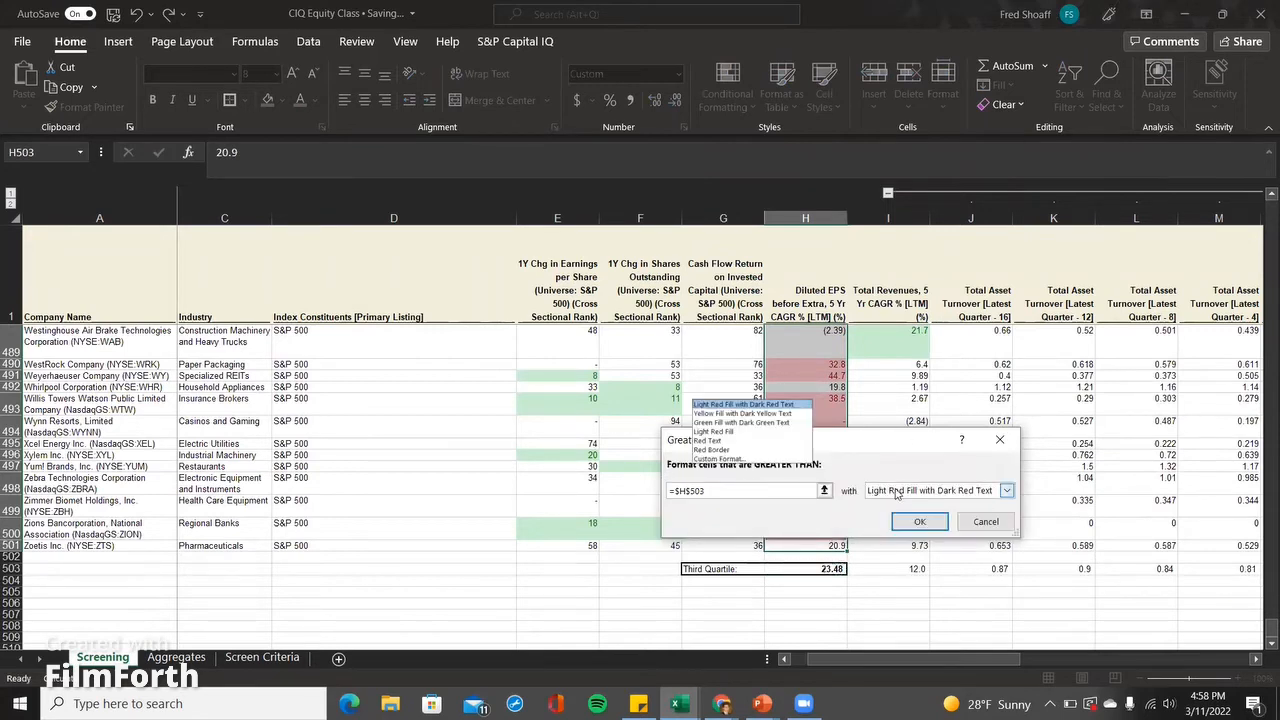
pyautogui.click(746, 424)
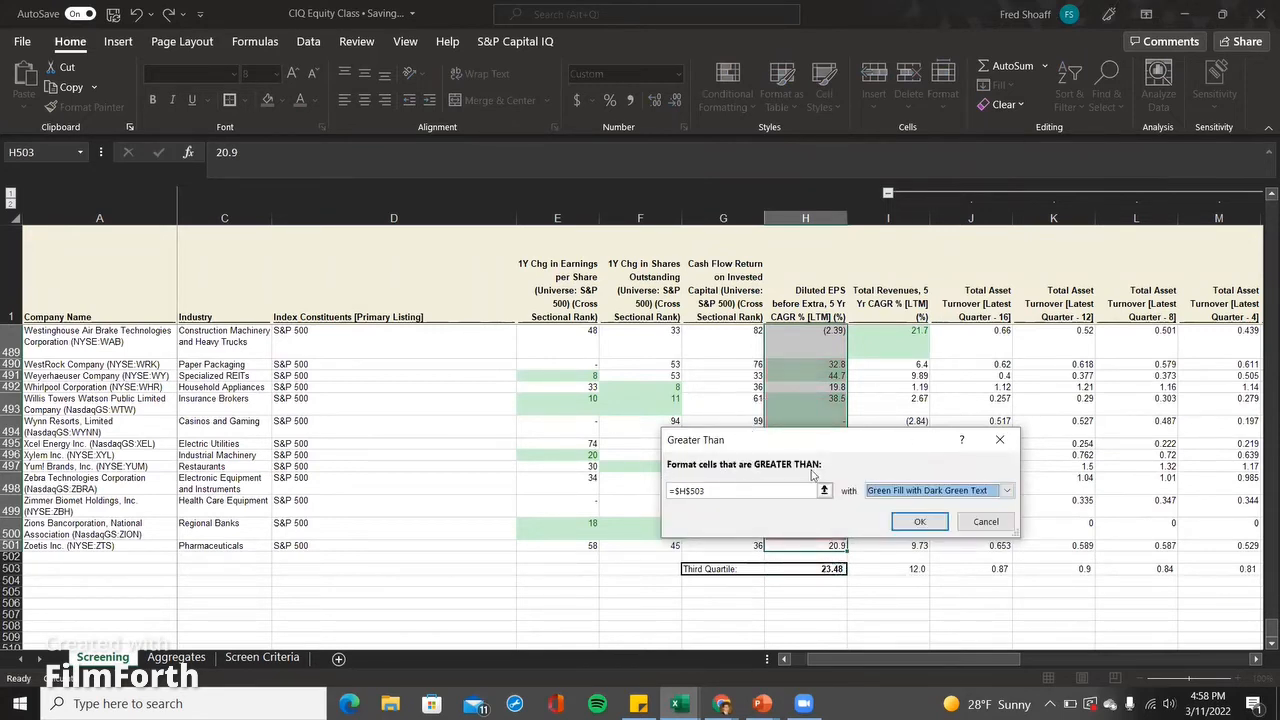
pyautogui.click(920, 523)
# - Review the highlighted Diluted EPS values upward from the Third Quartile row to around Valero Energy
pyautogui.click(818, 566)
pyautogui.press('Up')
pyautogui.press('Up')
pyautogui.press('Up')
pyautogui.press('Up')
pyautogui.press('Up')
pyautogui.press('Up')
pyautogui.press('Up')
pyautogui.press('Up')
pyautogui.press('Up')
pyautogui.press('Up')
pyautogui.press('Up')
pyautogui.press('Up')
pyautogui.press('Up')
pyautogui.press('Up')
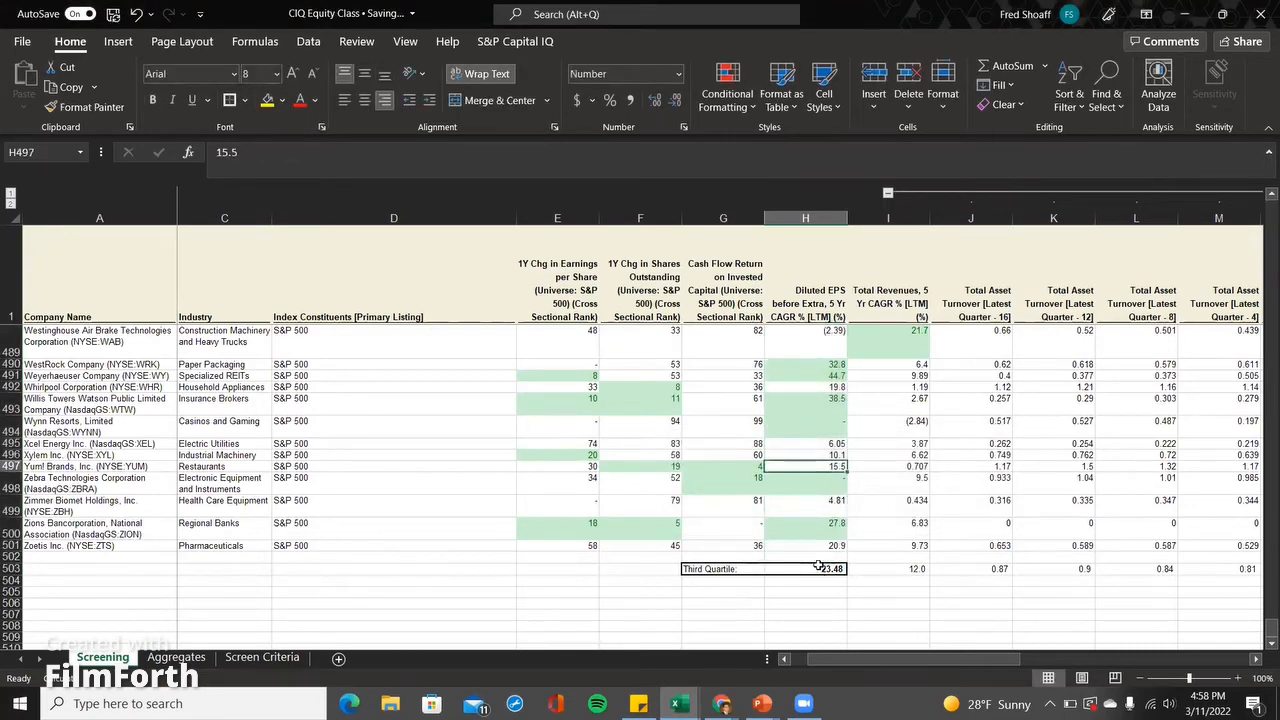
pyautogui.press('Up')
pyautogui.press('Up')
pyautogui.press('Up')
pyautogui.press('Up')
pyautogui.press('Up')
pyautogui.press('Up')
pyautogui.press('Up')
pyautogui.press('Up')
pyautogui.press('Up')
pyautogui.press('Up')
pyautogui.press('Up')
pyautogui.press('Up')
pyautogui.press('Up')
pyautogui.press('Up')
pyautogui.press('Up')
pyautogui.press('Up')
pyautogui.press('Up')
pyautogui.press('Up')
pyautogui.press('Up')
pyautogui.press('Up')
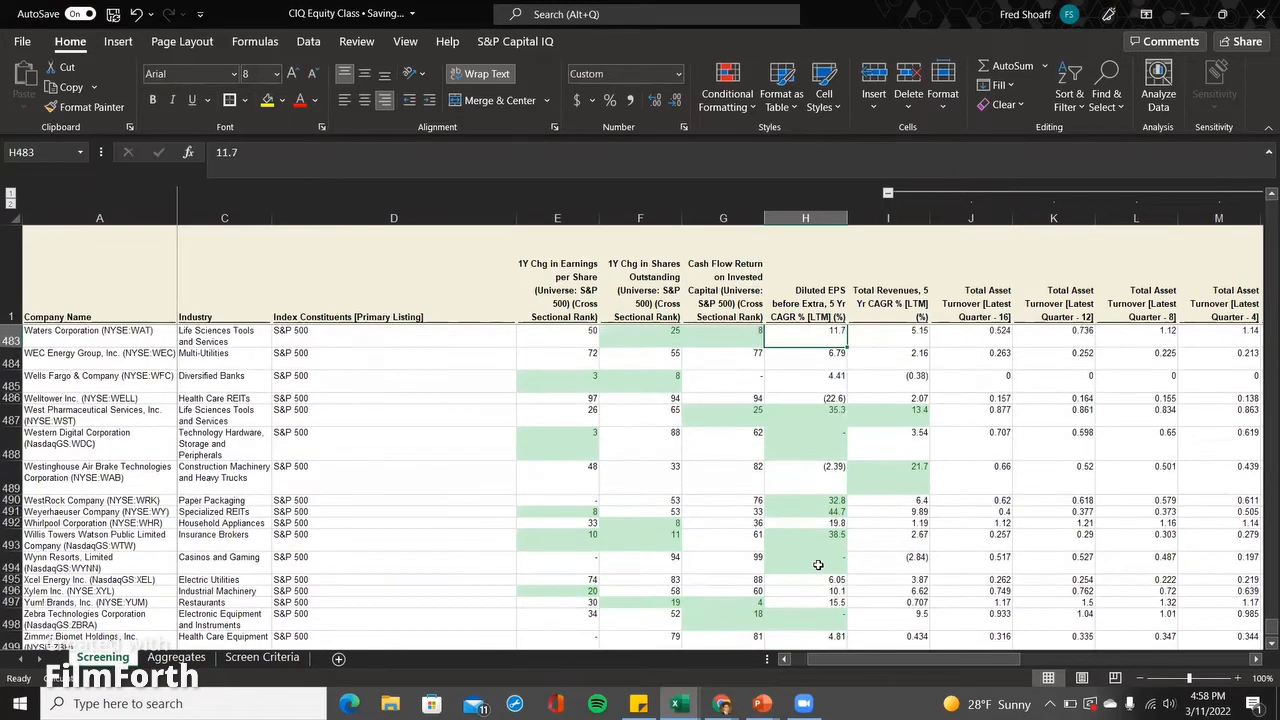
pyautogui.press('Down')
pyautogui.press('Down')
pyautogui.press('Down')
pyautogui.press('Up')
pyautogui.press('Up')
pyautogui.press('Down')
pyautogui.press('Down')
pyautogui.press('Down')
pyautogui.press('Down')
pyautogui.press('Down')
pyautogui.press('Down')
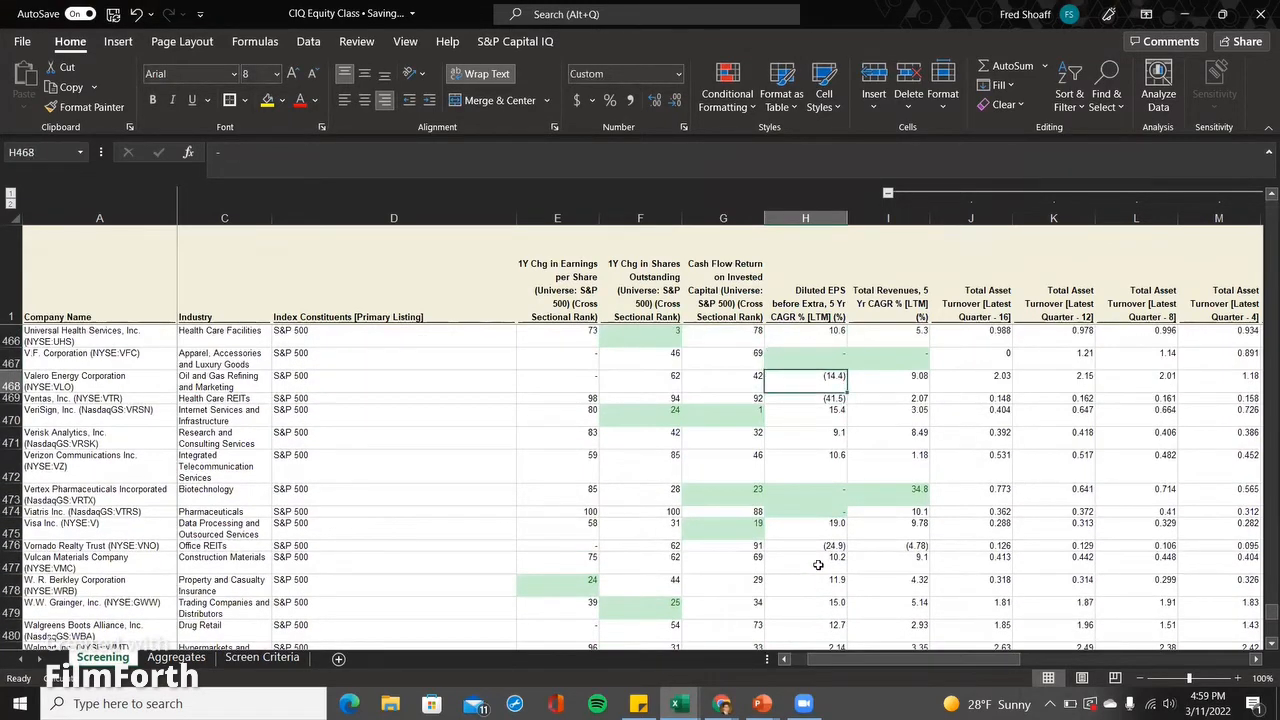
# - Go back down the highlighted Diluted EPS values to the last company, Zoetis
pyautogui.press('Down')
pyautogui.press('Down')
pyautogui.press('Down')
pyautogui.press('Down')
pyautogui.press('Down')
pyautogui.press('Down')
pyautogui.press('Down')
pyautogui.press('Down')
pyautogui.press('Down')
pyautogui.press('Down')
pyautogui.press('Down')
pyautogui.press('Down')
pyautogui.press('Down')
pyautogui.press('Down')
pyautogui.press('Down')
pyautogui.press('Down')
pyautogui.press('Down')
pyautogui.press('Down')
pyautogui.press('Down')
pyautogui.press('Down')
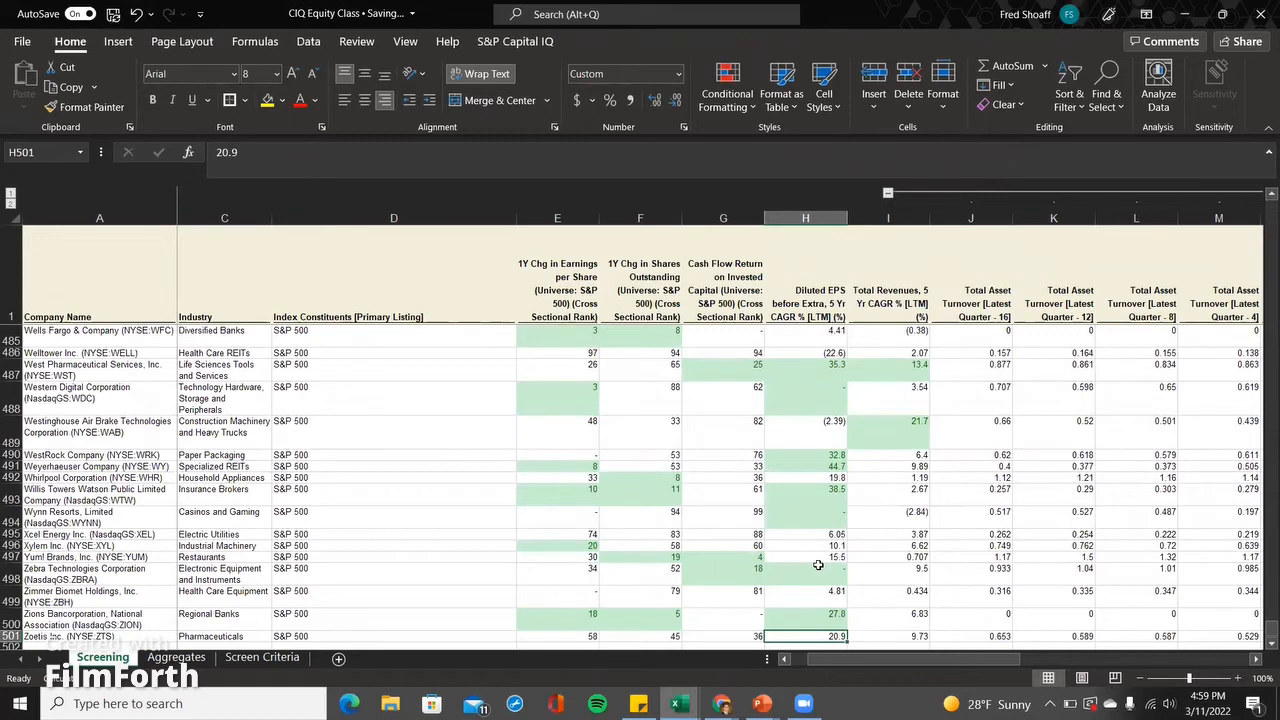
# - Replace every "-" with 0 in the Diluted EPS values H2:H501
pyautogui.press('Up')
pyautogui.press('Down')
pyautogui.hotkey('ctrl', 'shift', 'Up')
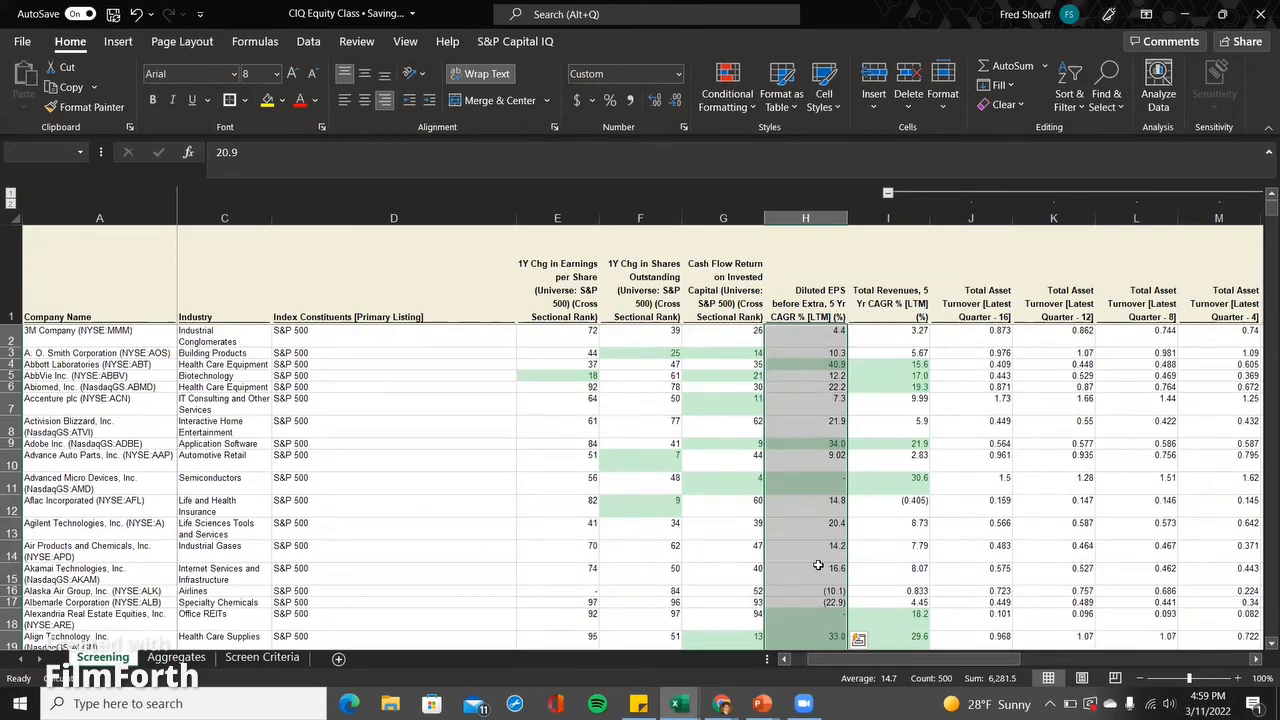
pyautogui.hotkey('ctrl', 'f')
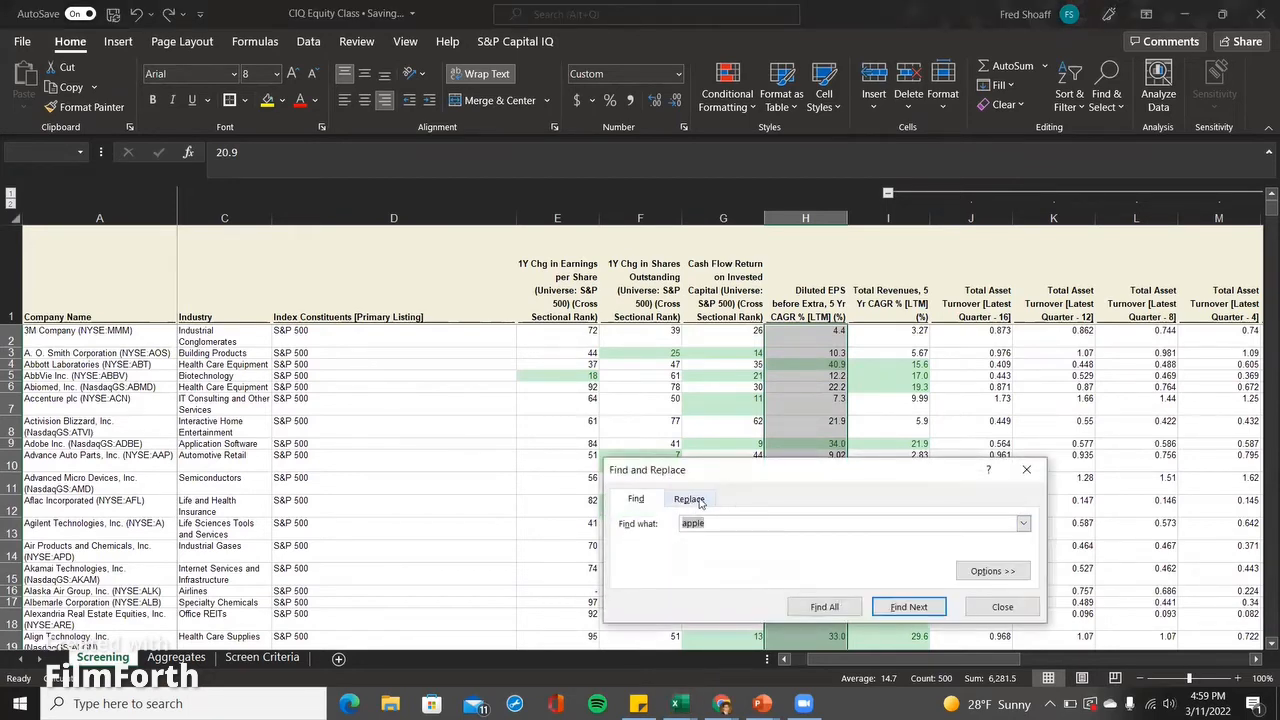
pyautogui.click(696, 502)
pyautogui.doubleClick(725, 522)
pyautogui.write('-')
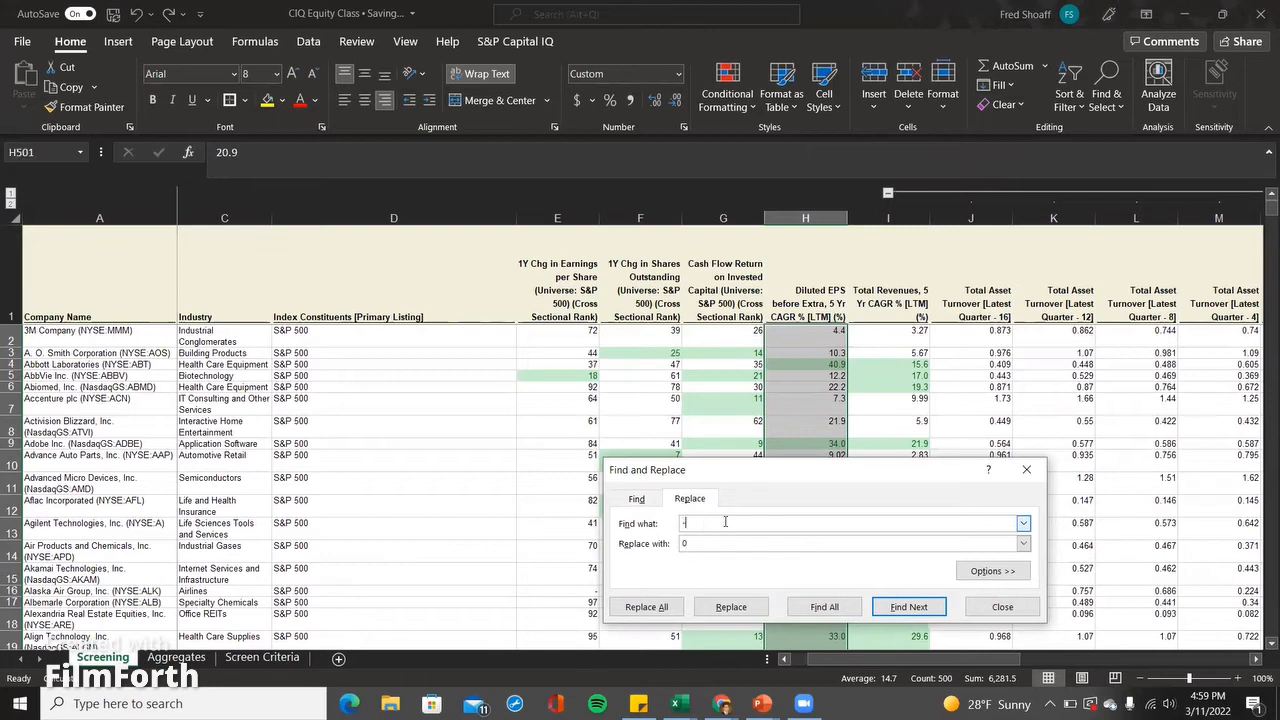
pyautogui.click(684, 543)
pyautogui.click(648, 607)
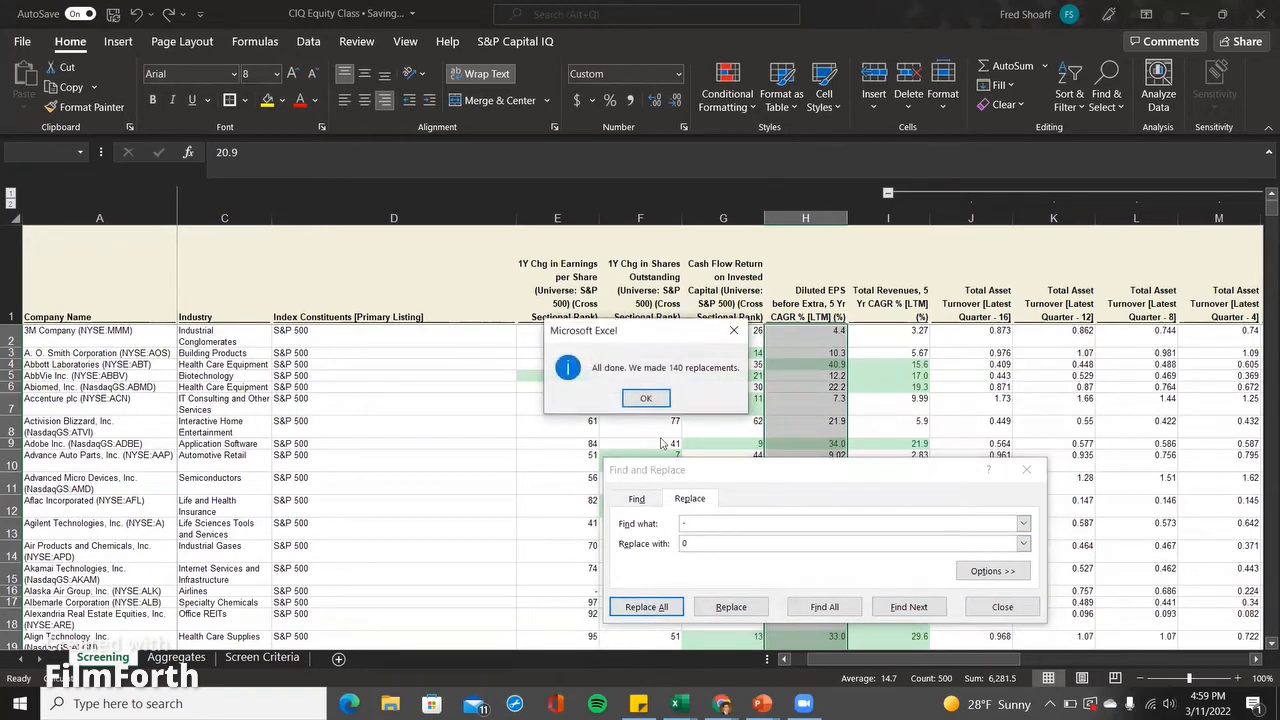
pyautogui.click(648, 398)
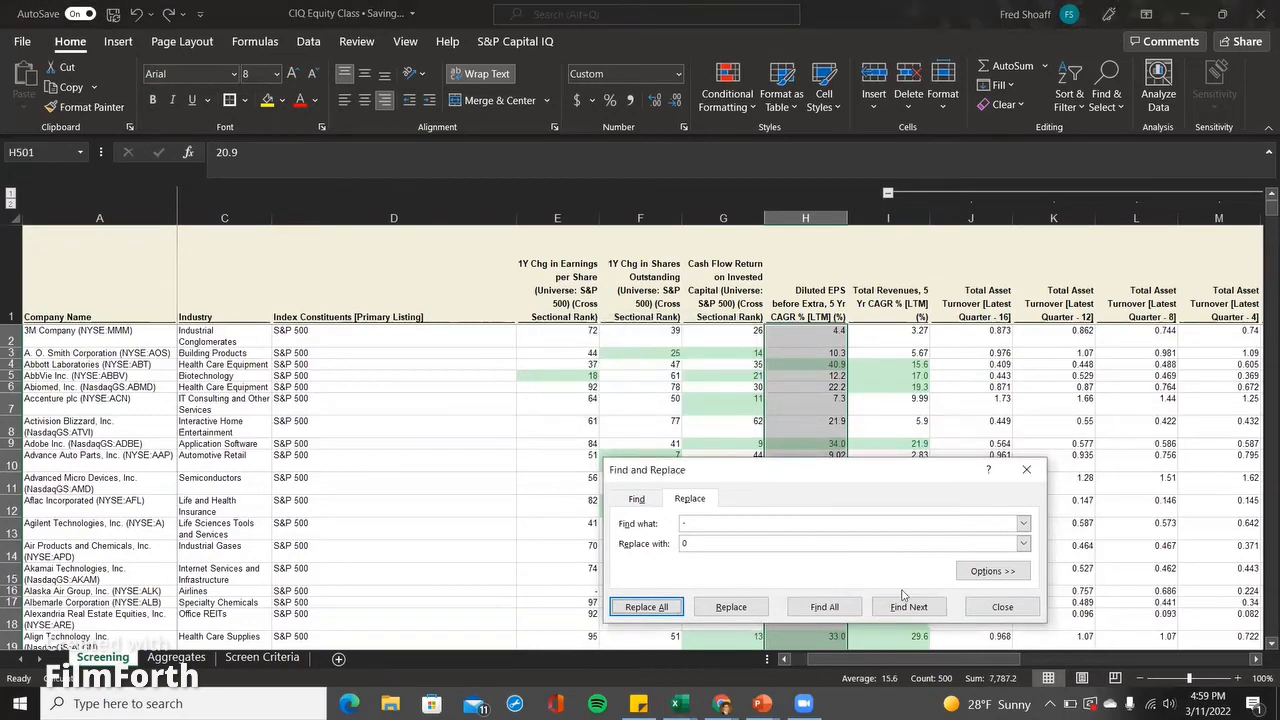
pyautogui.click(1026, 469)
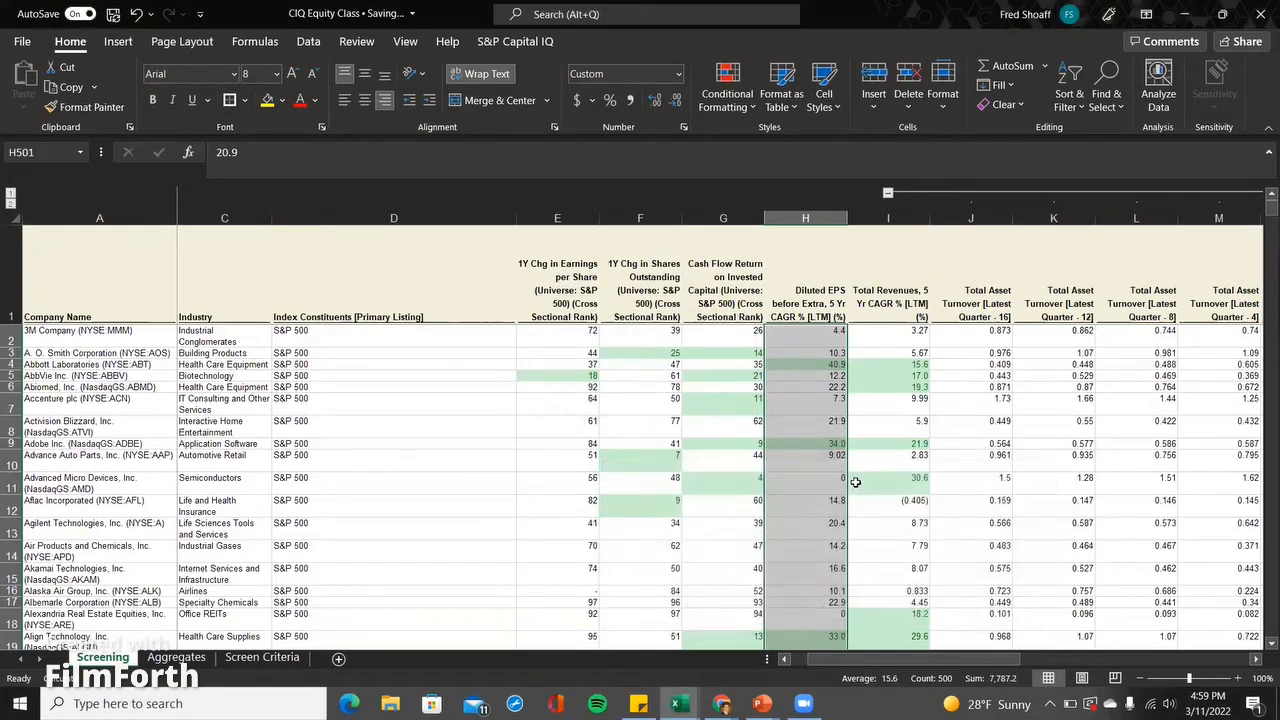
# - Check the highlighting of the Diluted EPS values from the last companies up to V.F. Corporation
pyautogui.press('Down')
pyautogui.press('Down')
pyautogui.press('Down')
pyautogui.press('Down')
pyautogui.press('Up')
pyautogui.press('Up')
pyautogui.press('Up')
pyautogui.press('Up')
pyautogui.press('Up')
pyautogui.press('Up')
pyautogui.press('Up')
pyautogui.press('Up')
pyautogui.press('Up')
pyautogui.press('Up')
pyautogui.press('Up')
pyautogui.press('Up')
pyautogui.press('Up')
pyautogui.press('Up')
pyautogui.press('Up')
pyautogui.press('Up')
pyautogui.press('Up')
pyautogui.press('Up')
pyautogui.press('Up')
pyautogui.press('Up')
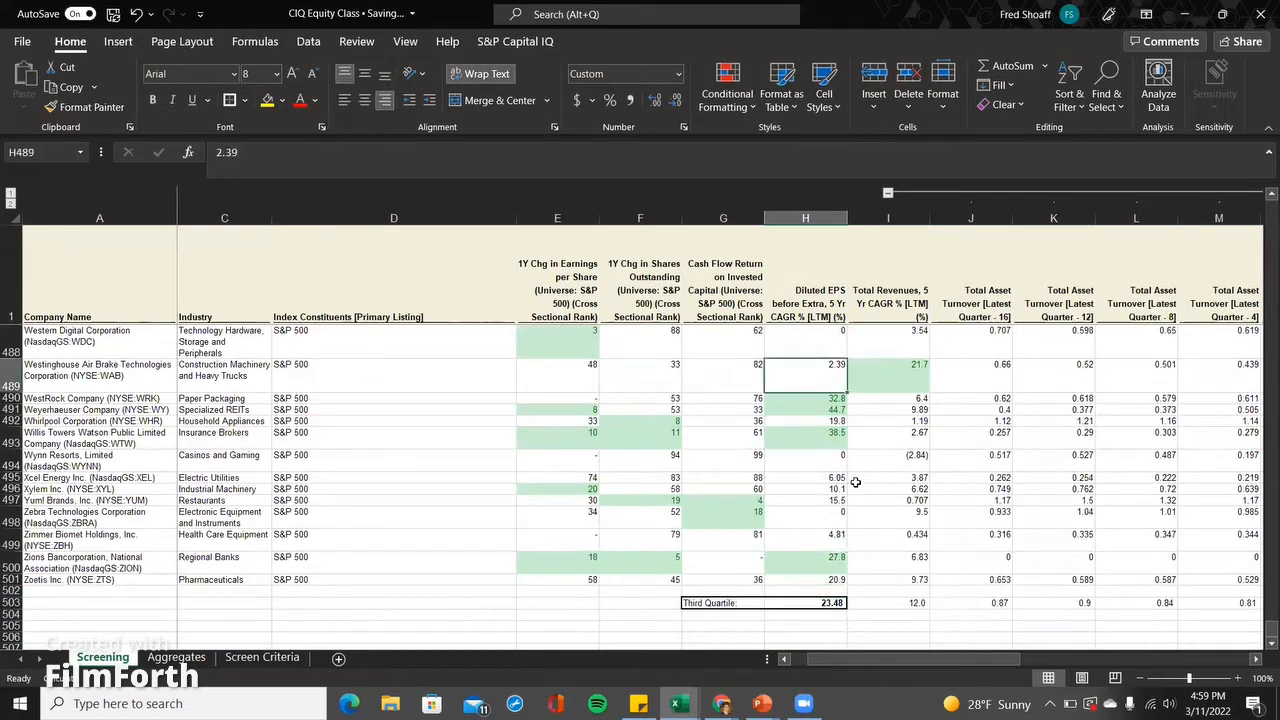
pyautogui.press('Up')
pyautogui.press('Down')
pyautogui.press('Down')
pyautogui.press('Down')
pyautogui.press('Down')
pyautogui.press('Down')
pyautogui.press('Down')
pyautogui.press('Up')
pyautogui.press('Up')
pyautogui.press('Up')
pyautogui.press('Up')
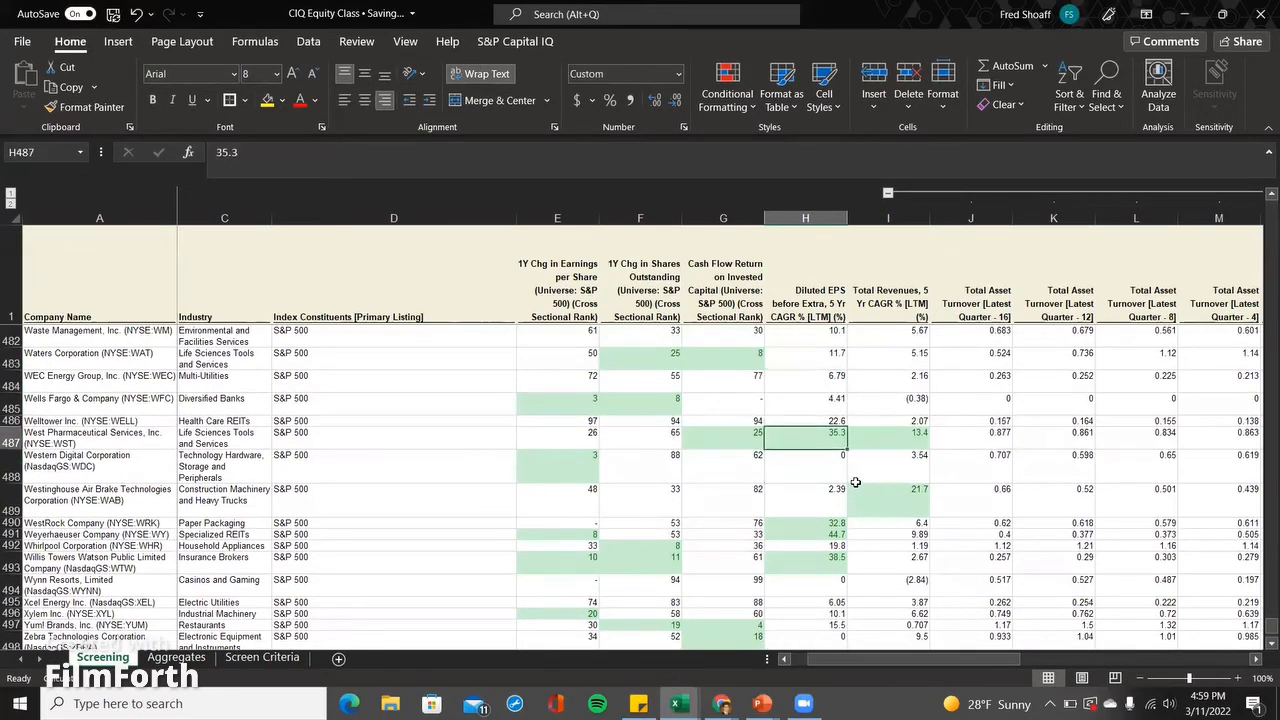
pyautogui.press('Up')
pyautogui.press('Up')
pyautogui.press('Up')
pyautogui.press('Up')
pyautogui.press('Up')
pyautogui.press('Up')
pyautogui.press('Up')
pyautogui.press('Up')
pyautogui.press('Up')
pyautogui.press('Up')
pyautogui.press('Up')
pyautogui.press('Up')
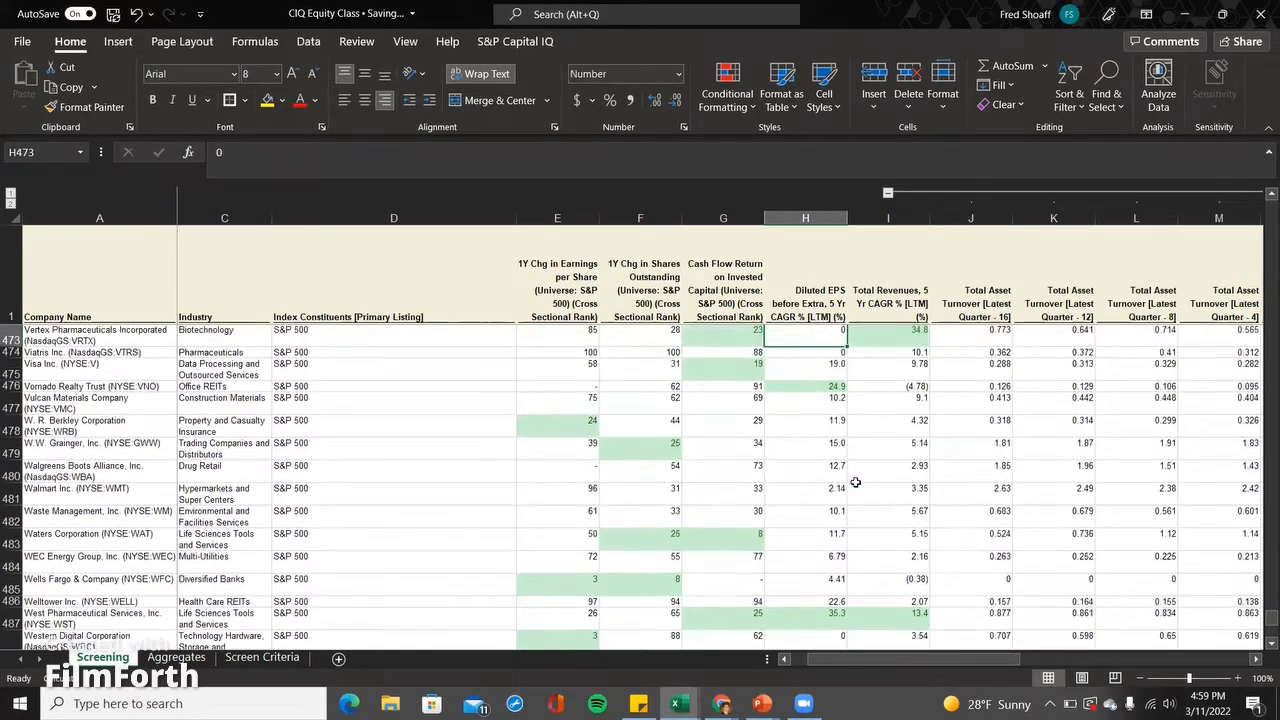
pyautogui.press('Up')
pyautogui.press('Up')
pyautogui.press('Up')
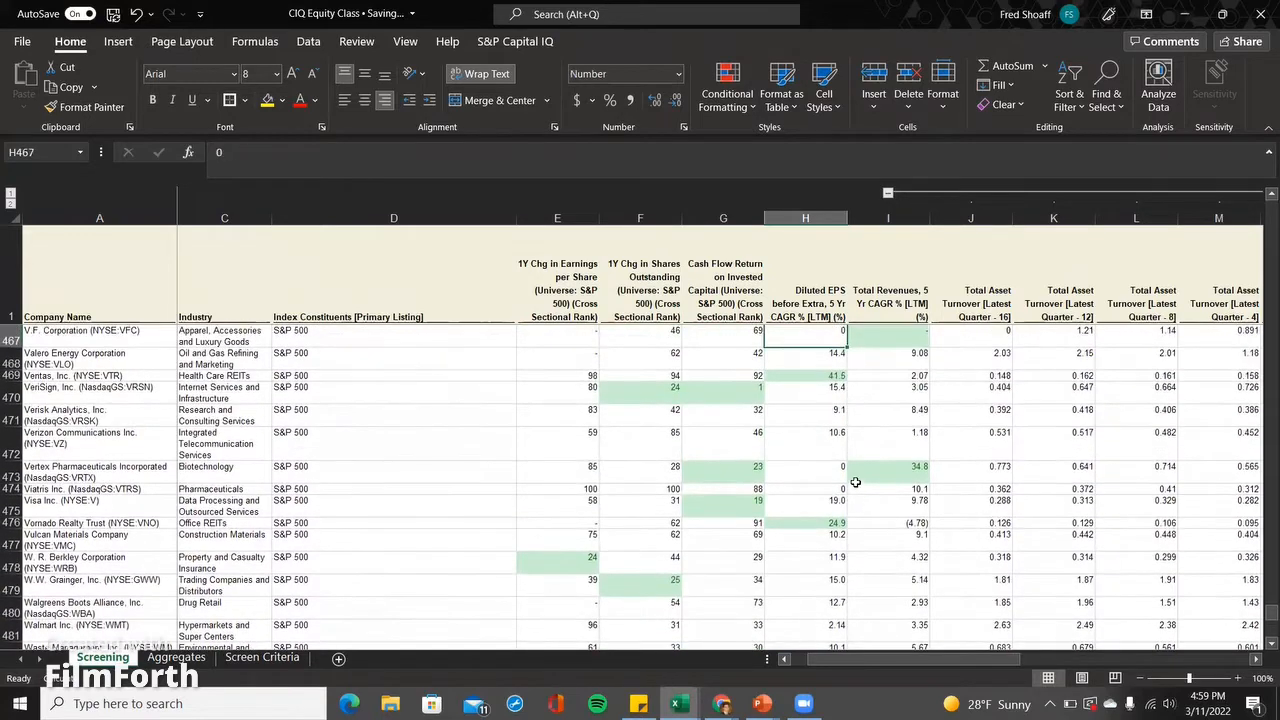
# - Look over the highlighted Total Revenues 5 Yr CAGR values at the start and end of the company list
pyautogui.hotkey('ctrl', 'Up')
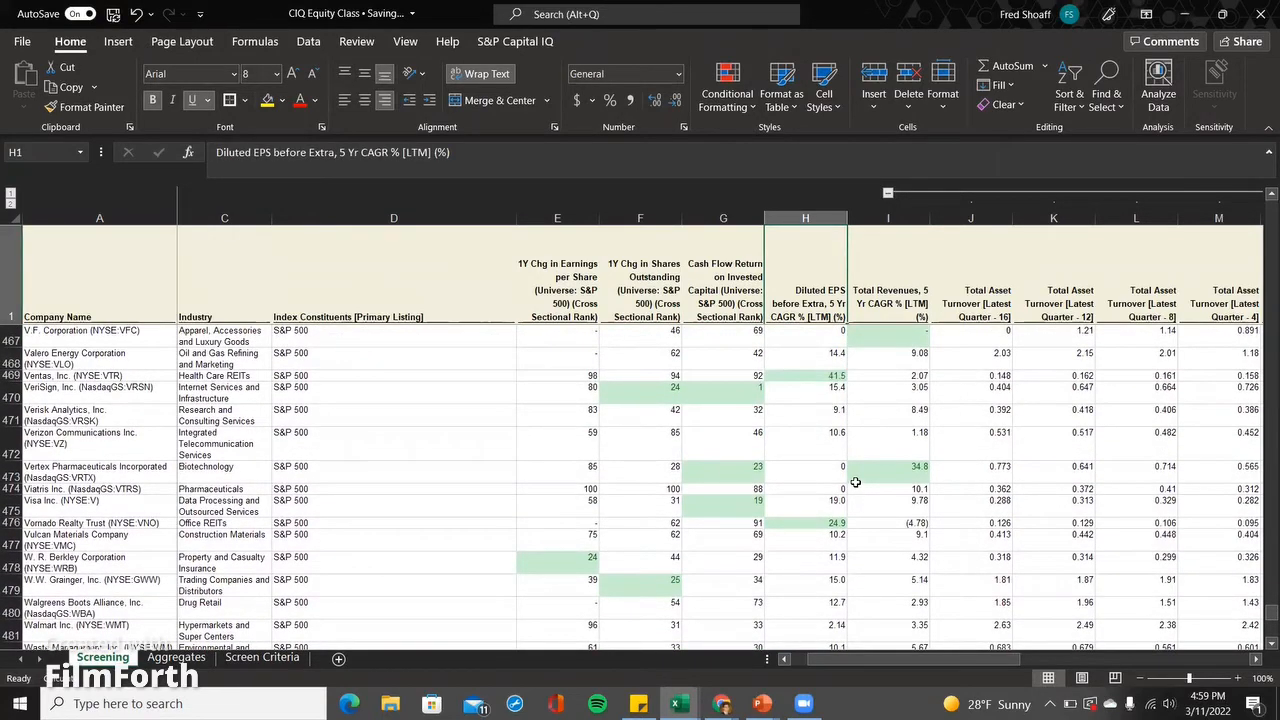
pyautogui.press('Down')
pyautogui.press('Right')
pyautogui.press('Down')
pyautogui.press('Down')
pyautogui.press('Down')
pyautogui.press('Down')
pyautogui.press('Down')
pyautogui.press('Down')
pyautogui.press('Down')
pyautogui.press('Down')
pyautogui.press('Down')
pyautogui.press('Down')
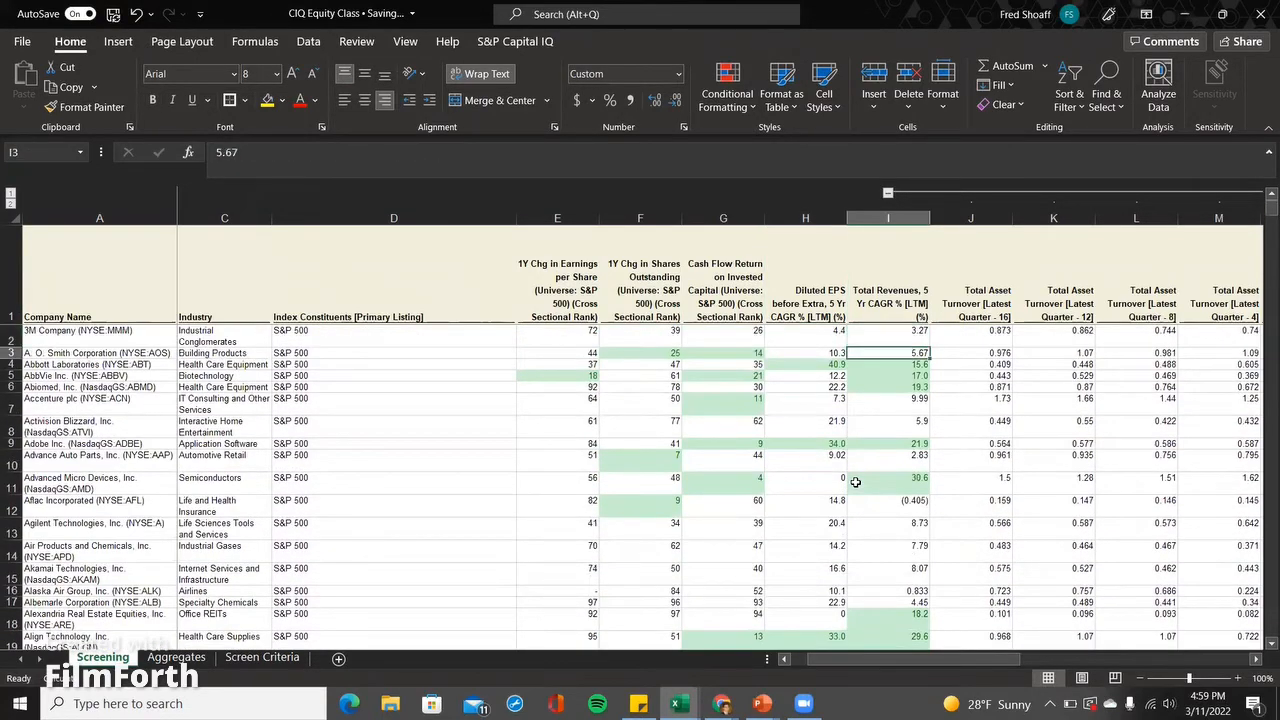
pyautogui.hotkey('ctrl', 'Down')
pyautogui.hotkey('ctrl', 'Down')
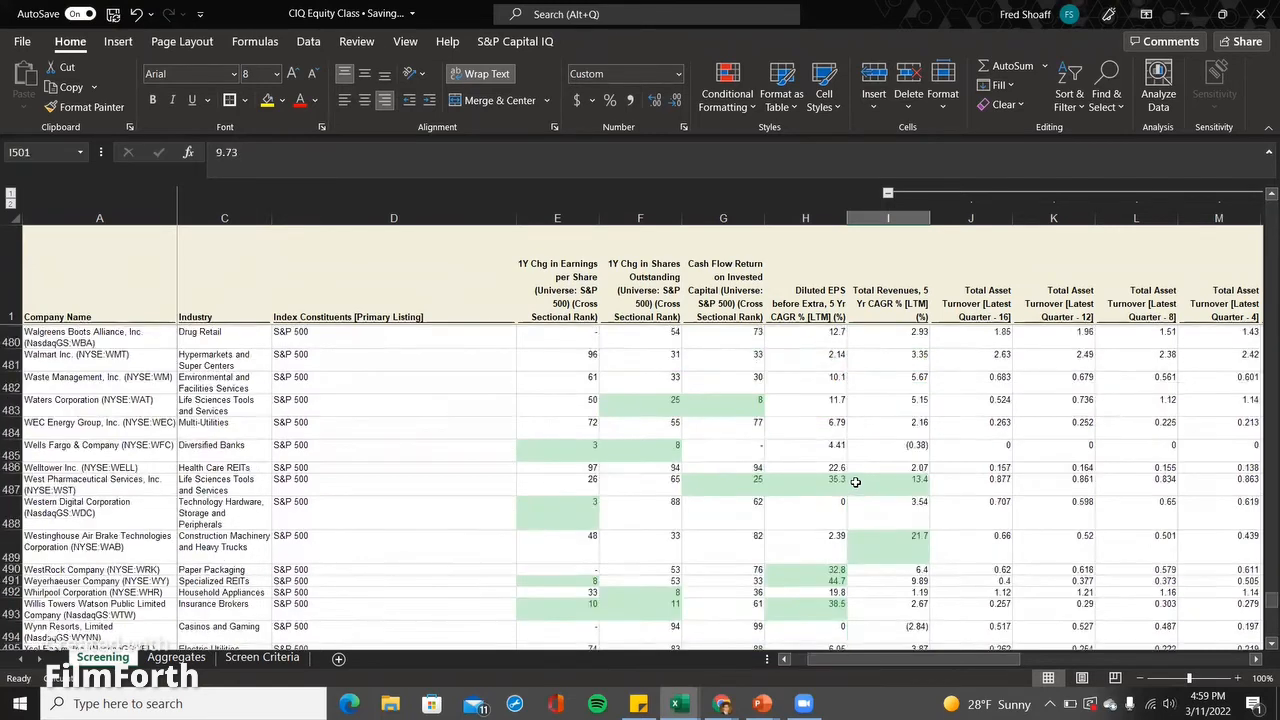
pyautogui.press('Up')
pyautogui.press('Up')
pyautogui.press('Up')
pyautogui.press('Down')
pyautogui.hotkey('ctrl', 'Up')
# - Select 3M's five Total Asset Turnover values, J2:N2, to examine the quarters behind its median
pyautogui.press('Down')
pyautogui.press('Right')
pyautogui.press('Right')
pyautogui.press('Right')
pyautogui.press('Right')
pyautogui.press('Right')
pyautogui.press('Right')
pyautogui.press('Right')
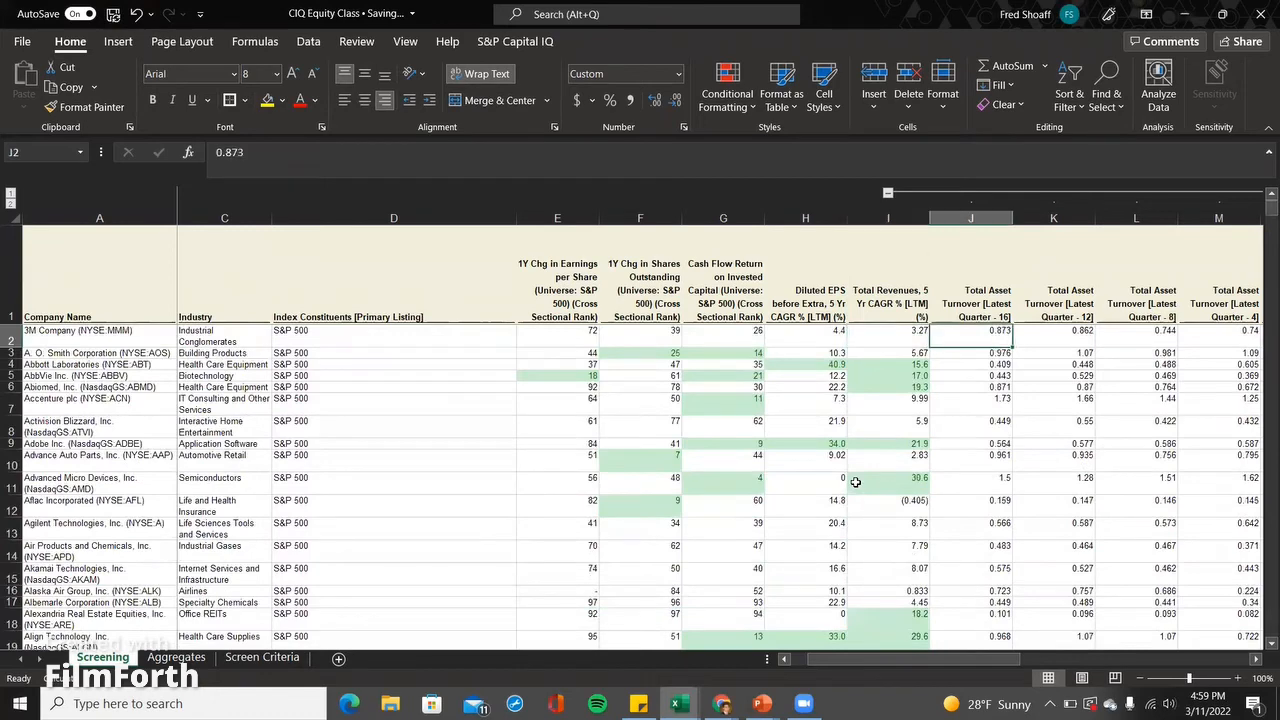
pyautogui.press('Left')
pyautogui.press('Left')
pyautogui.press('Left')
pyautogui.press('Left')
pyautogui.press('Left')
pyautogui.press('Left')
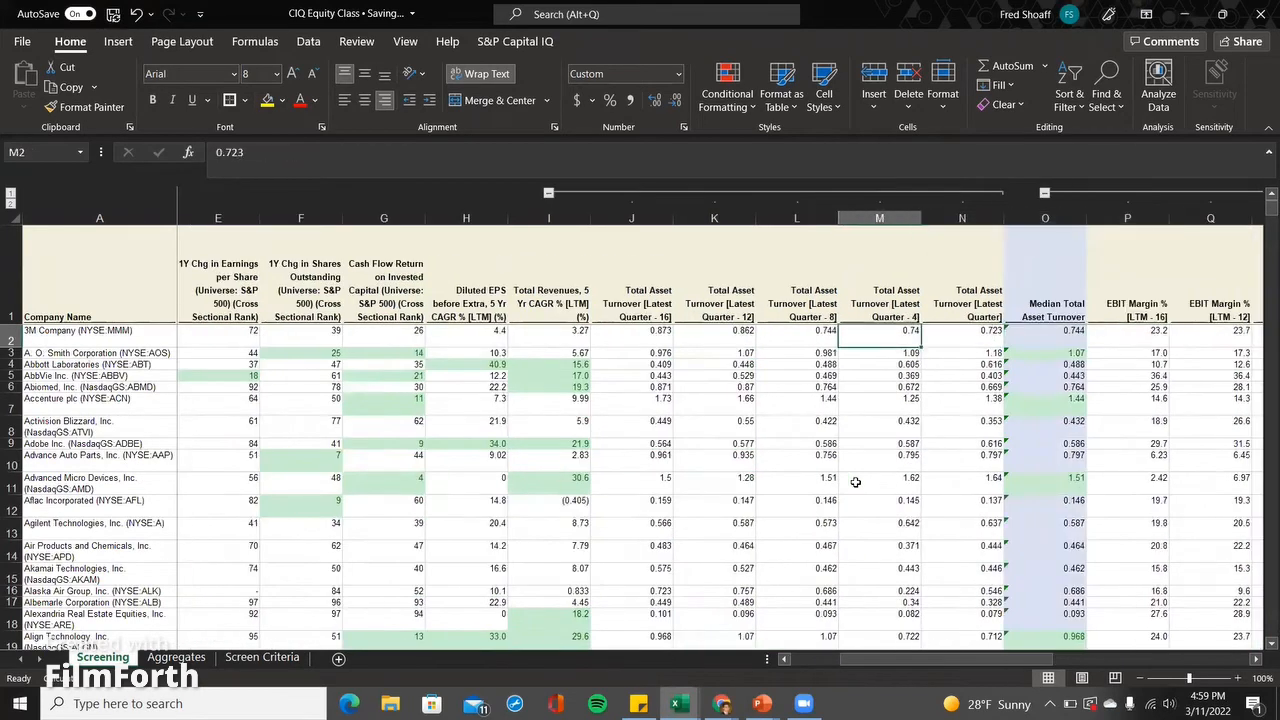
pyautogui.hotkey('shift', 'Right')
pyautogui.hotkey('shift', 'Right')
pyautogui.hotkey('shift', 'Right')
pyautogui.hotkey('shift', 'Right')
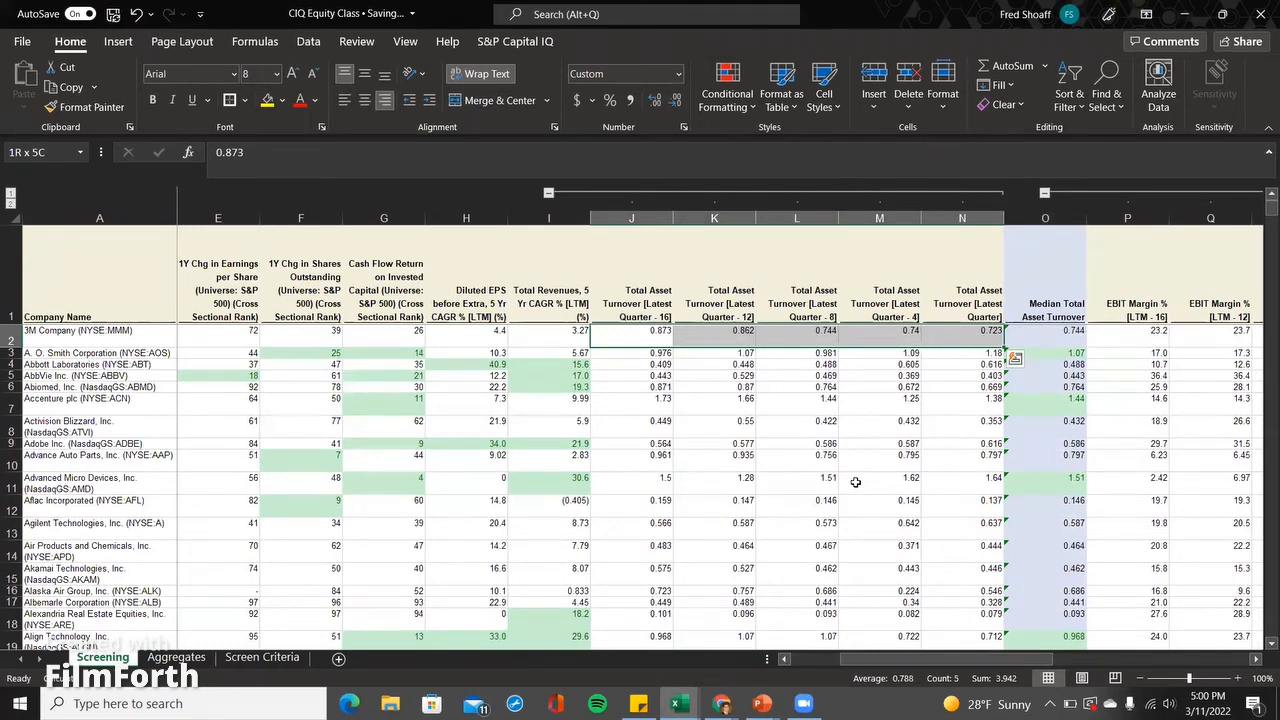
# - Inspect the cell references of the MEDIAN formula in 3M's Median Total Asset Turnover cell, O2, leaving the formula as it is
pyautogui.press('Right')
pyautogui.press('Right')
pyautogui.press('Right')
pyautogui.press('Right')
pyautogui.press('Right')
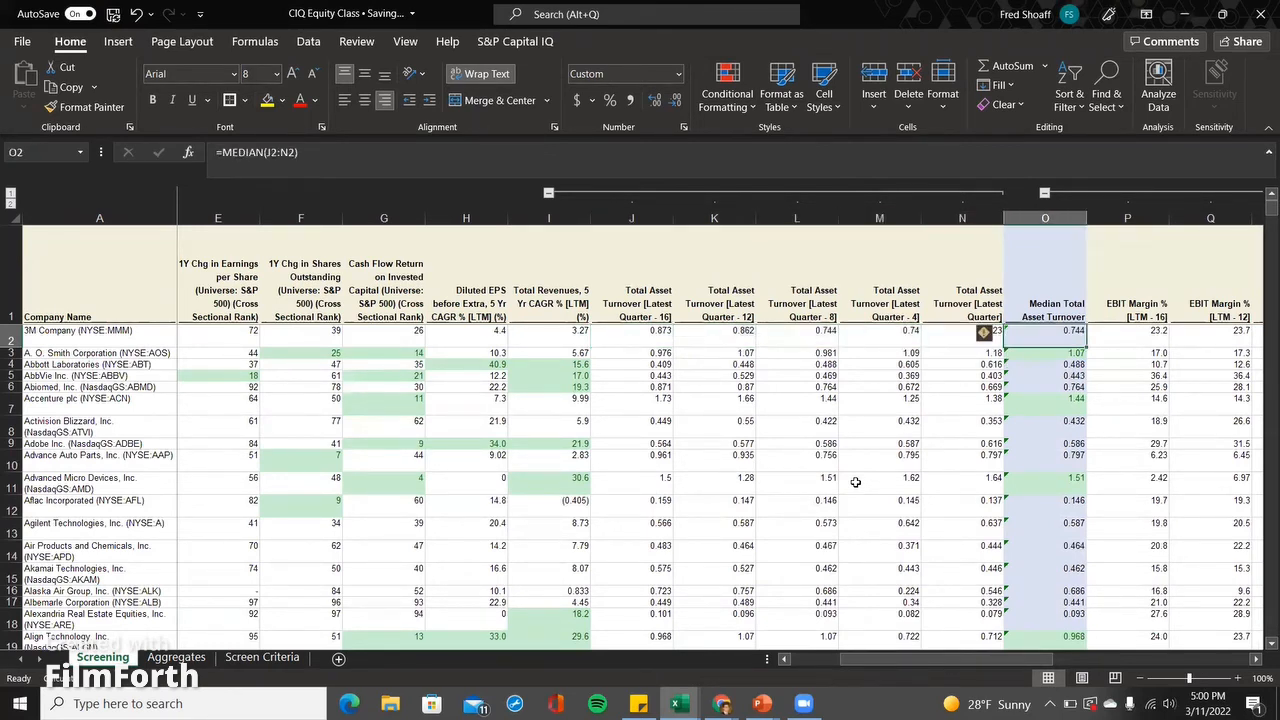
pyautogui.press('F2')
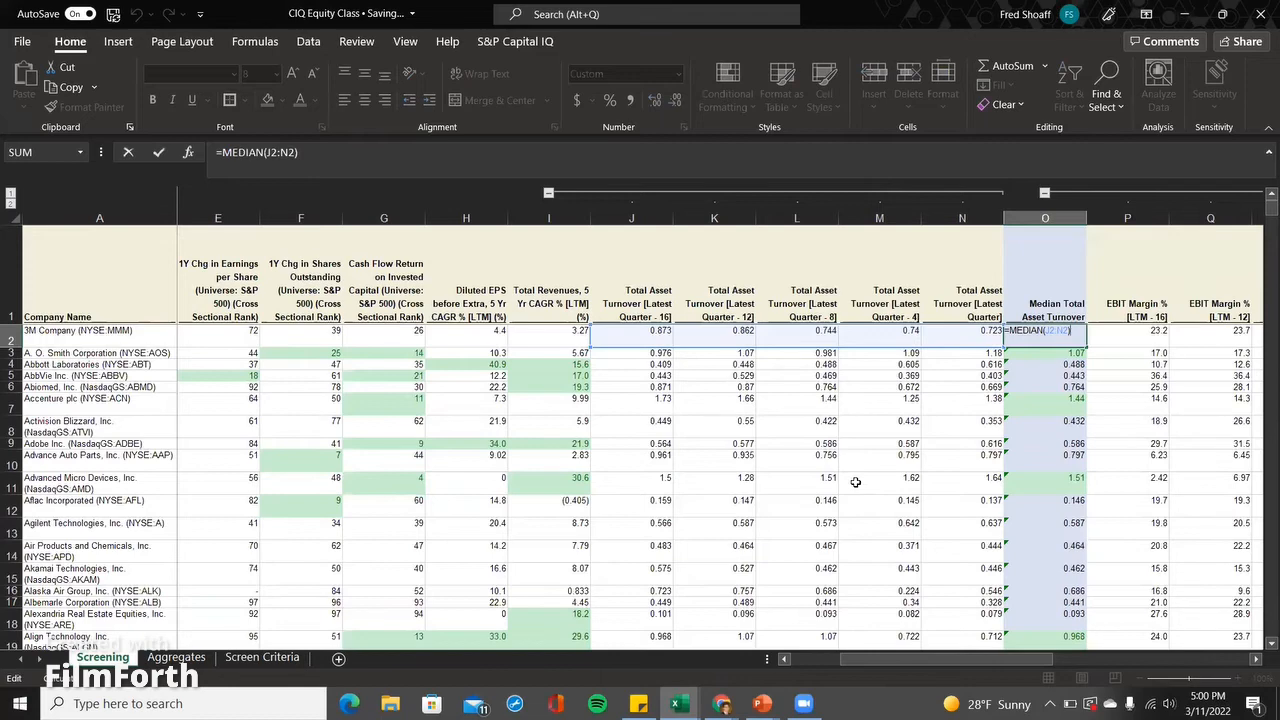
pyautogui.hotkey('ctrl', 'Return')
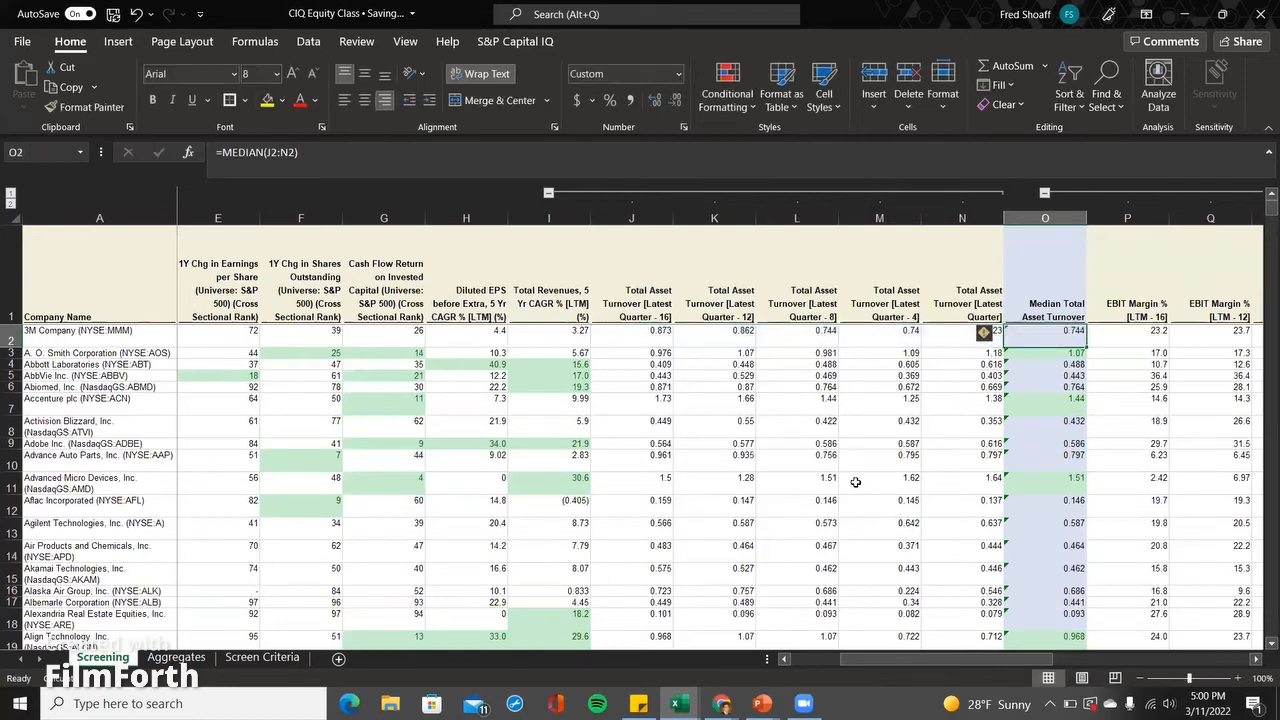
pyautogui.press('F2')
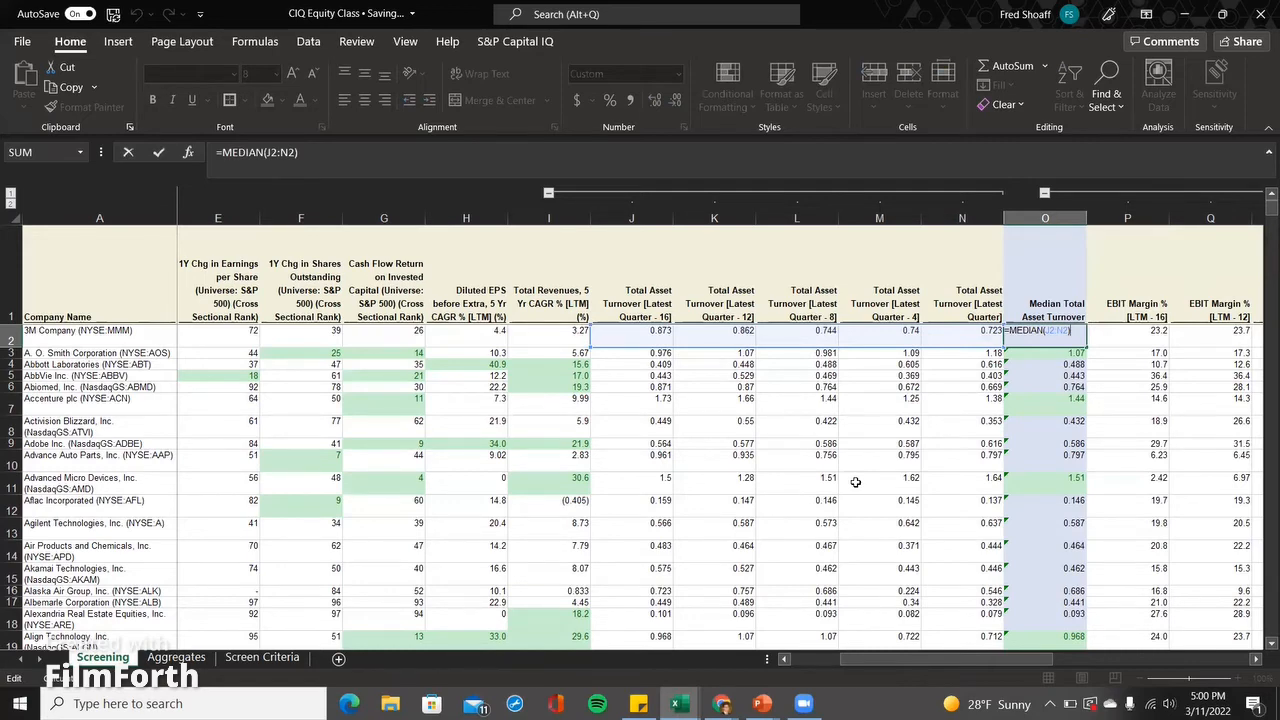
pyautogui.press('Return')
# - Go down the Median Total Asset Turnover column to its third-quartile formula in O503
pyautogui.press('Down')
pyautogui.press('Down')
pyautogui.press('Down')
pyautogui.press('Down')
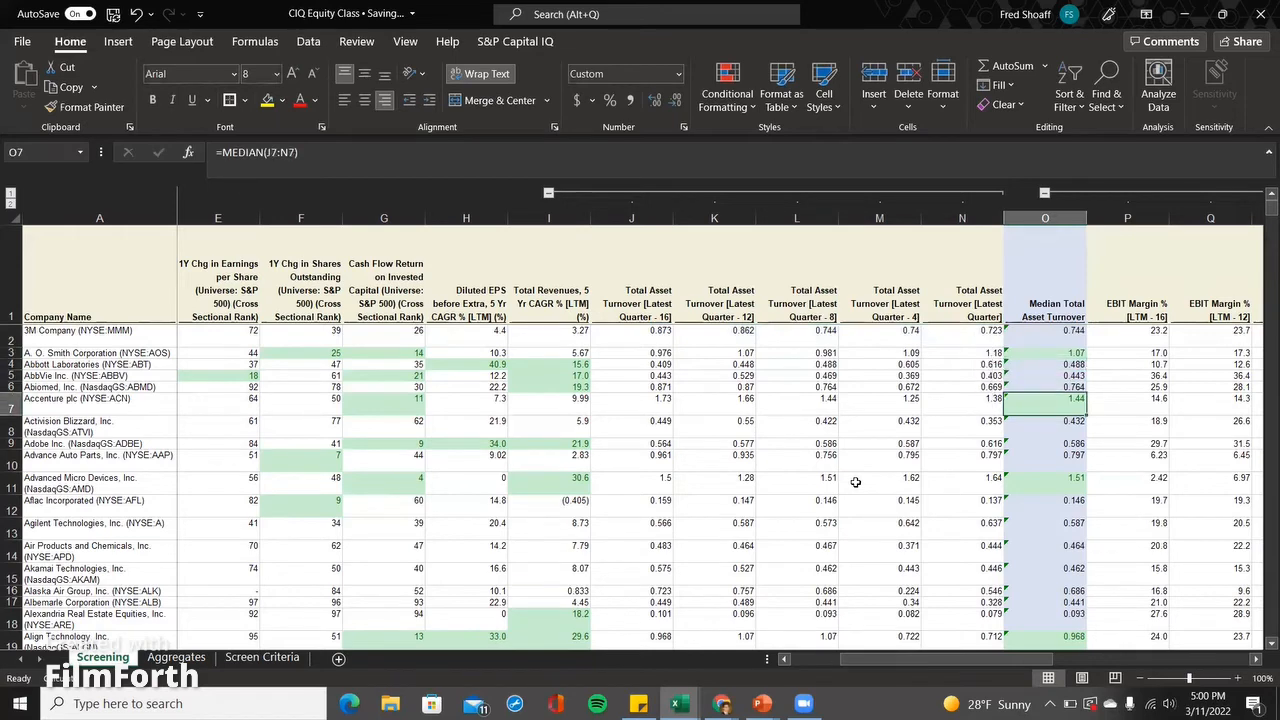
pyautogui.hotkey('ctrl', 'Down')
pyautogui.hotkey('ctrl', 'Down')
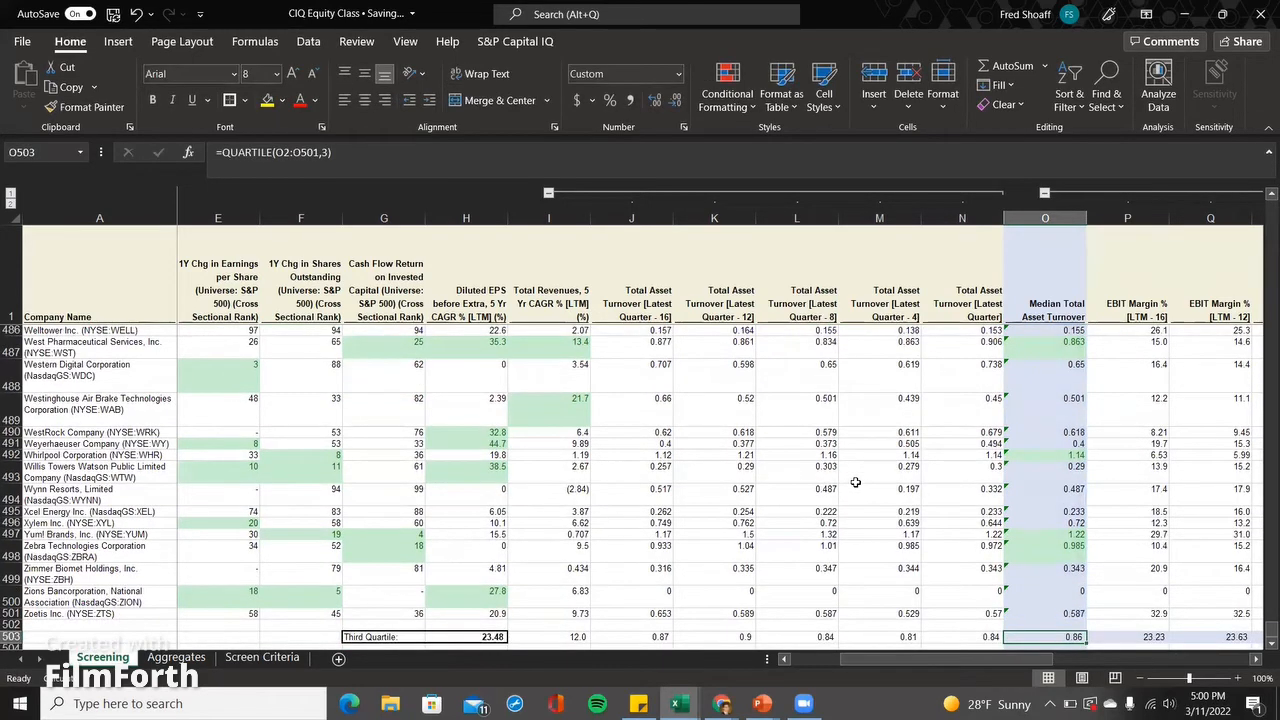
# - Review the highlighted Median Total Asset Turnover values upward from the Third Quartile row to Walmart
pyautogui.press('Up')
pyautogui.press('Up')
pyautogui.press('Up')
pyautogui.press('Up')
pyautogui.press('Up')
pyautogui.press('Up')
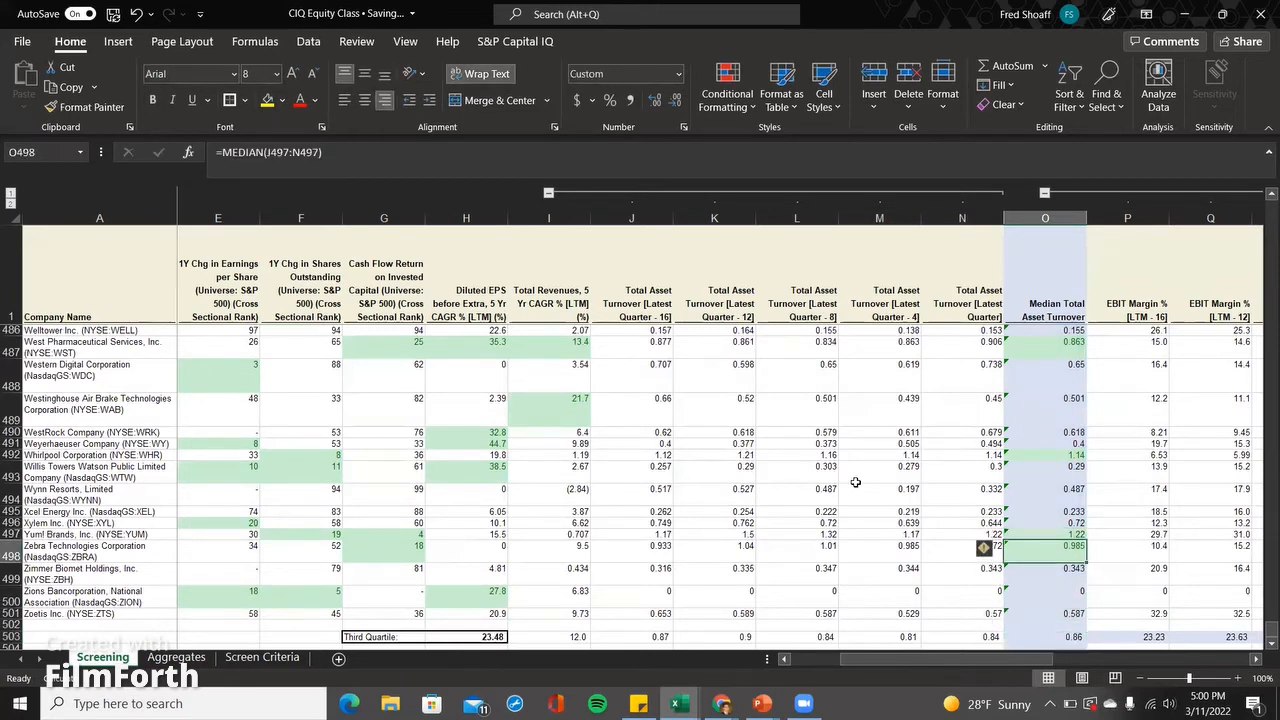
pyautogui.press('Up')
pyautogui.press('Up')
pyautogui.press('Up')
pyautogui.press('Up')
pyautogui.press('Up')
pyautogui.press('Up')
pyautogui.press('Up')
pyautogui.press('Up')
pyautogui.press('Up')
pyautogui.press('Up')
pyautogui.press('Up')
pyautogui.press('Up')
pyautogui.press('Up')
pyautogui.press('Up')
pyautogui.press('Up')
pyautogui.press('Up')
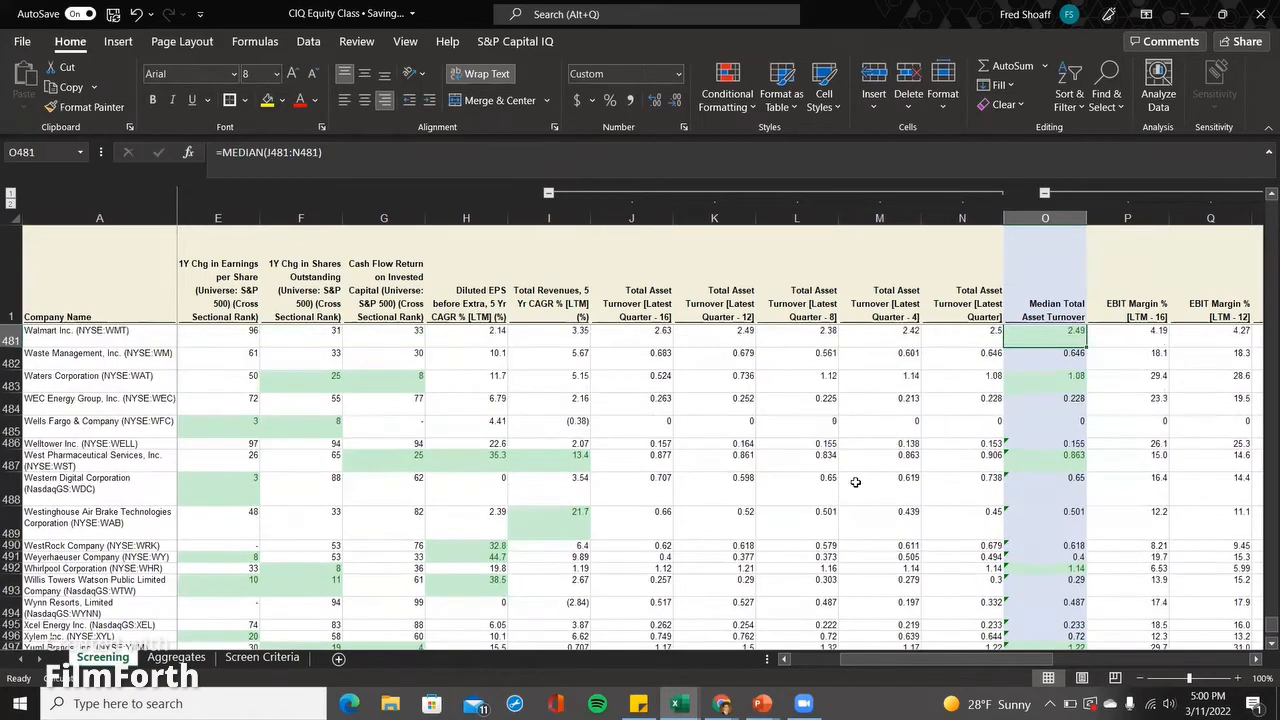
# - Return to 3M's Median Total Asset Turnover and review the highlighted medians down to Advanced Micro Devices
pyautogui.hotkey('ctrl', 'Up')
pyautogui.press('Down')
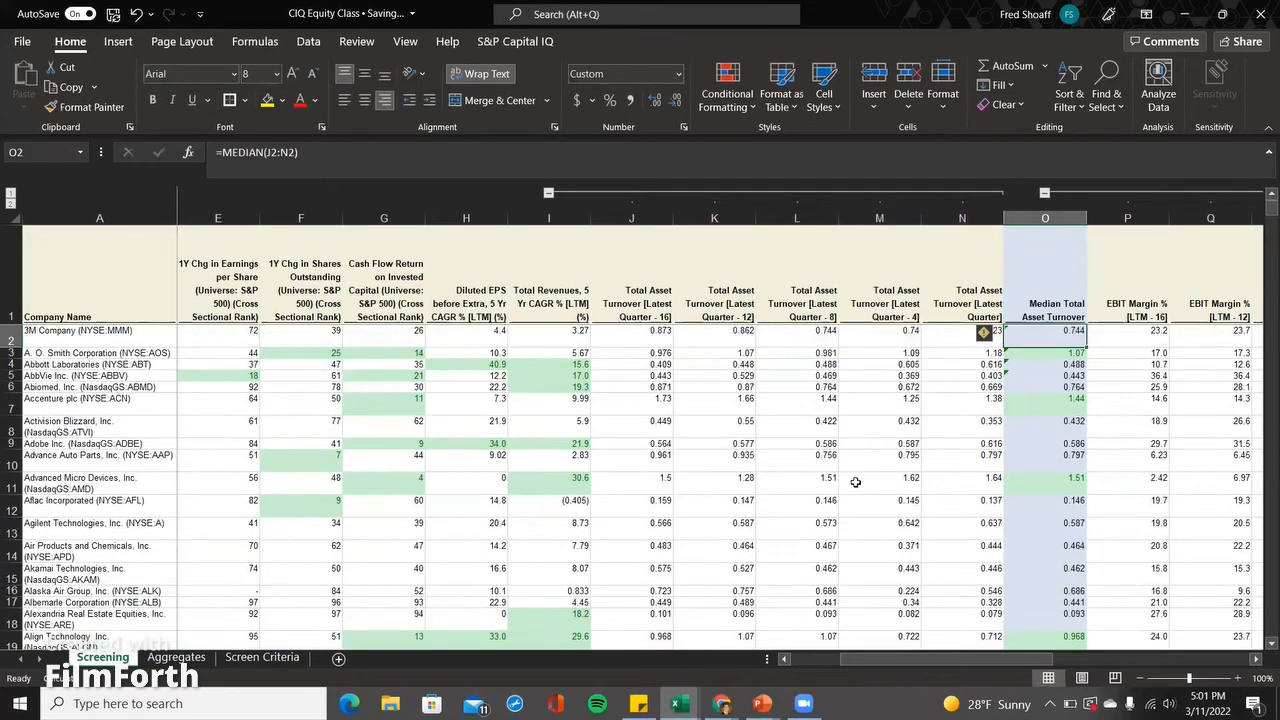
pyautogui.press('Down')
pyautogui.press('Down')
pyautogui.press('Down')
pyautogui.press('Down')
pyautogui.press('Down')
pyautogui.press('Down')
pyautogui.press('Down')
pyautogui.press('Down')
pyautogui.press('Down')
pyautogui.press('Down')
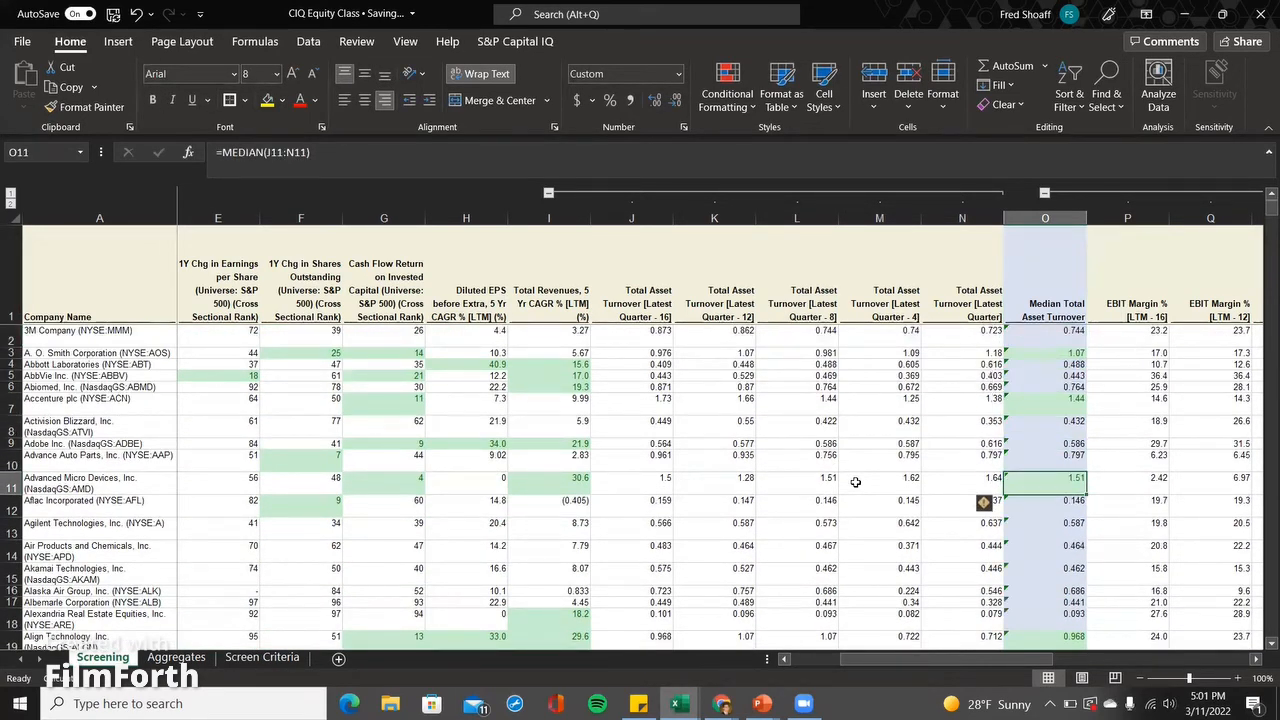
# - Review the highlighted Median Total Asset Turnover values from Advanced Micro Devices down to Amcor in O25
pyautogui.press('Down')
pyautogui.press('Down')
pyautogui.press('Down')
pyautogui.press('Down')
pyautogui.press('Down')
pyautogui.press('Down')
pyautogui.press('Down')
pyautogui.press('Down')
pyautogui.press('Down')
pyautogui.press('Down')
pyautogui.press('Down')
pyautogui.press('Down')
pyautogui.press('Down')
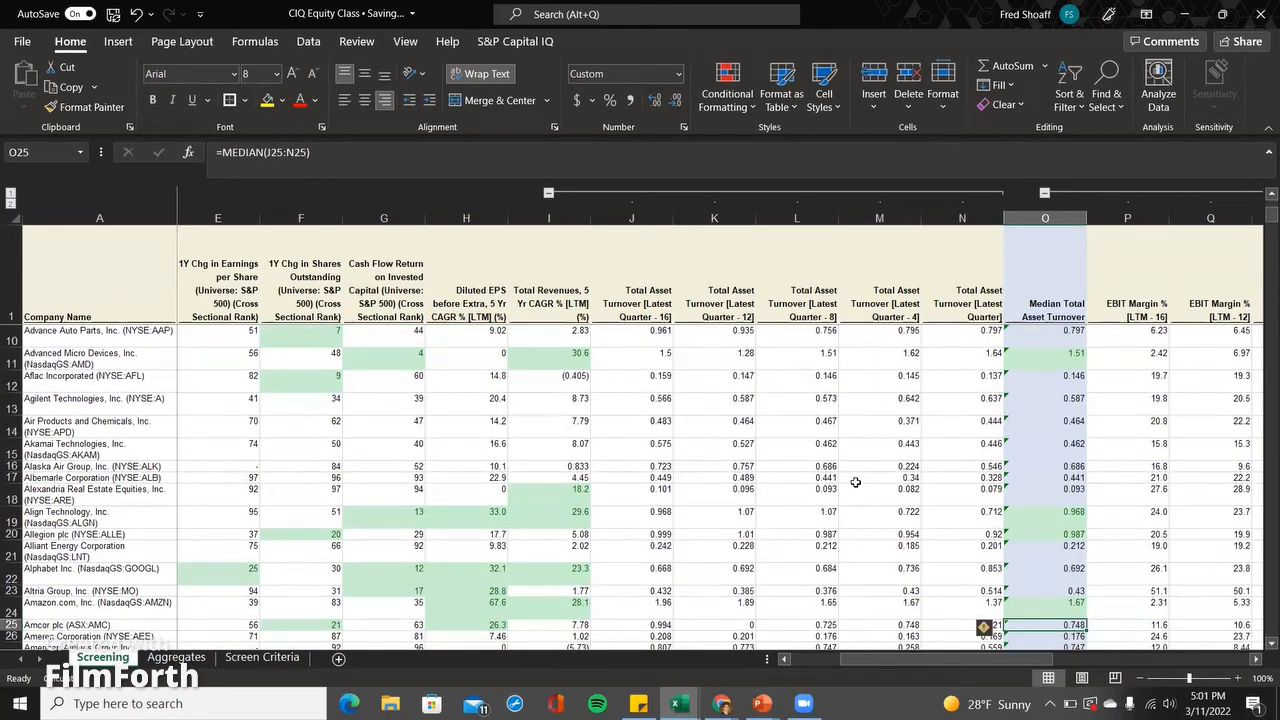
# - Return to the top of the Median Total Asset Turnover column and review the medians down to Alaska Air Group
pyautogui.hotkey('ctrl', 'Up')
pyautogui.press('Down')
pyautogui.press('Down')
pyautogui.press('Down')
pyautogui.press('Down')
pyautogui.press('Down')
pyautogui.press('Down')
pyautogui.press('Down')
pyautogui.press('Down')
pyautogui.press('Down')
pyautogui.press('Down')
pyautogui.press('Down')
pyautogui.press('Down')
pyautogui.press('Down')
pyautogui.press('Down')
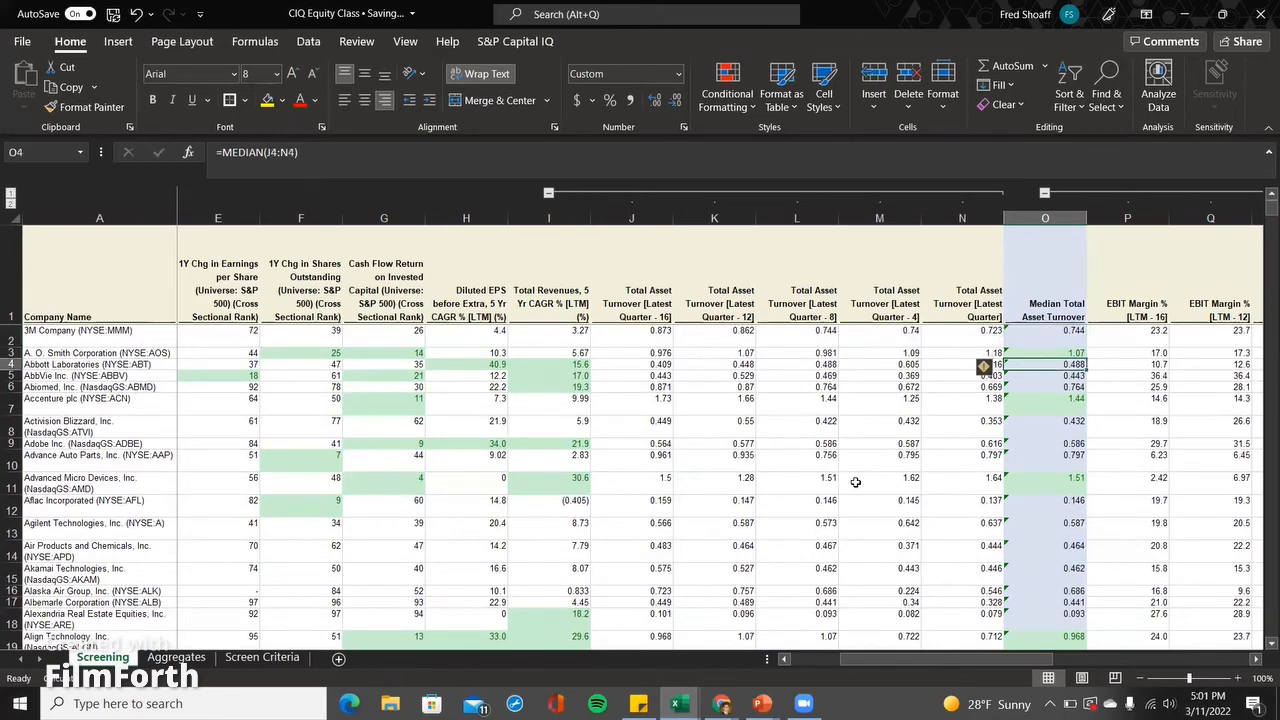
pyautogui.press('Down')
pyautogui.press('Down')
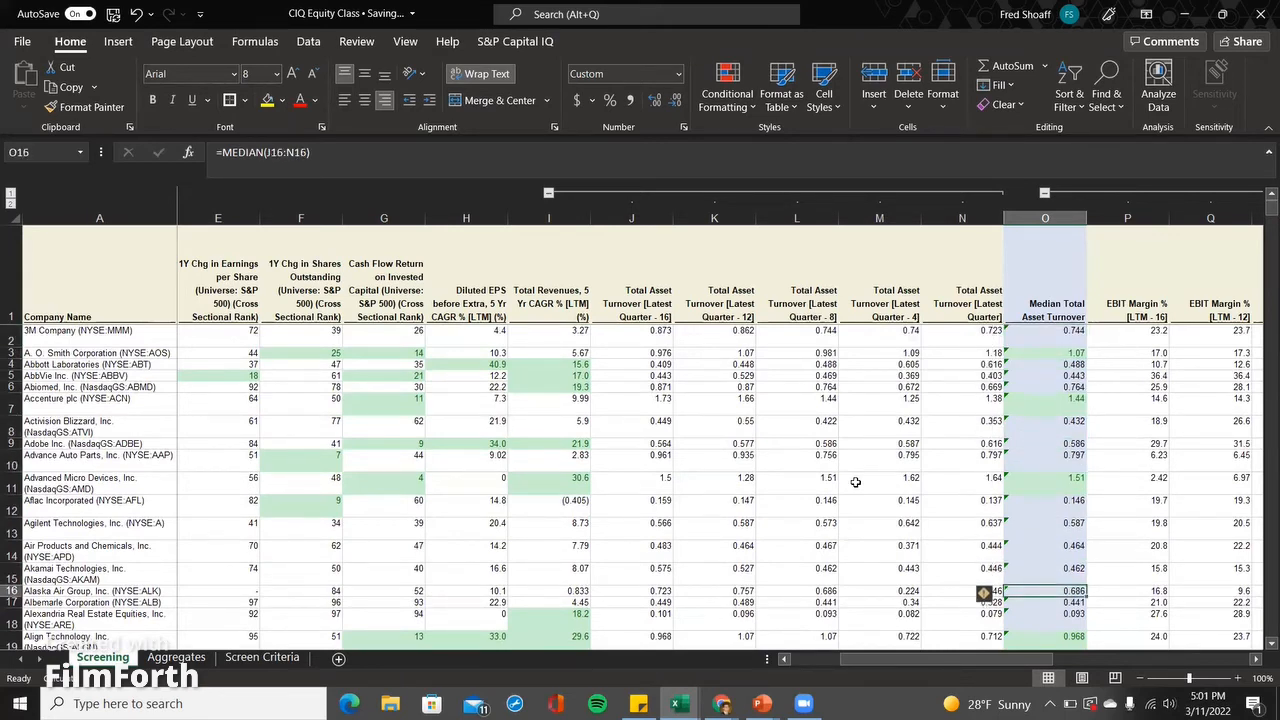
# - Go back to Advanced Micro Devices and review its row leftward to its Cash Flow Return on Invested Capital rank in G11
pyautogui.press('Up')
pyautogui.press('Up')
pyautogui.press('Up')
pyautogui.press('Up')
pyautogui.press('Up')
pyautogui.press('Up')
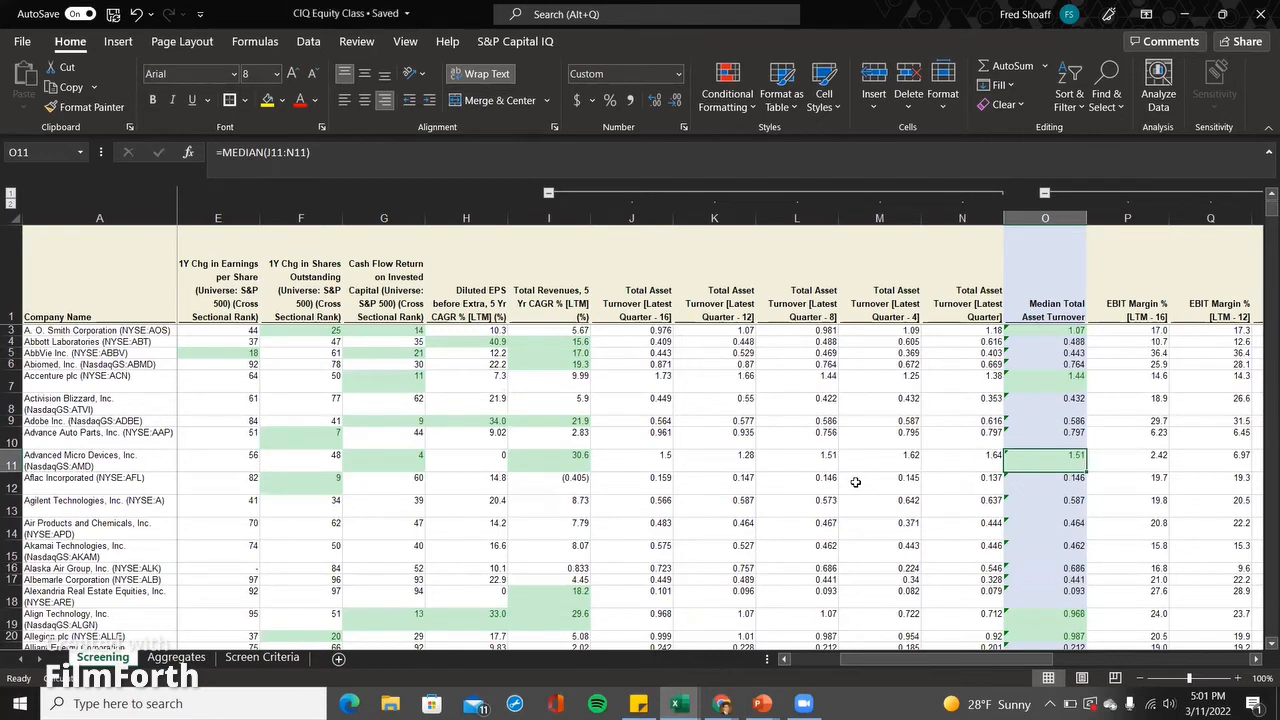
pyautogui.press('Left')
pyautogui.press('Left')
pyautogui.press('Left')
pyautogui.press('Left')
pyautogui.press('Left')
pyautogui.press('Left')
pyautogui.press('Left')
pyautogui.press('Left')
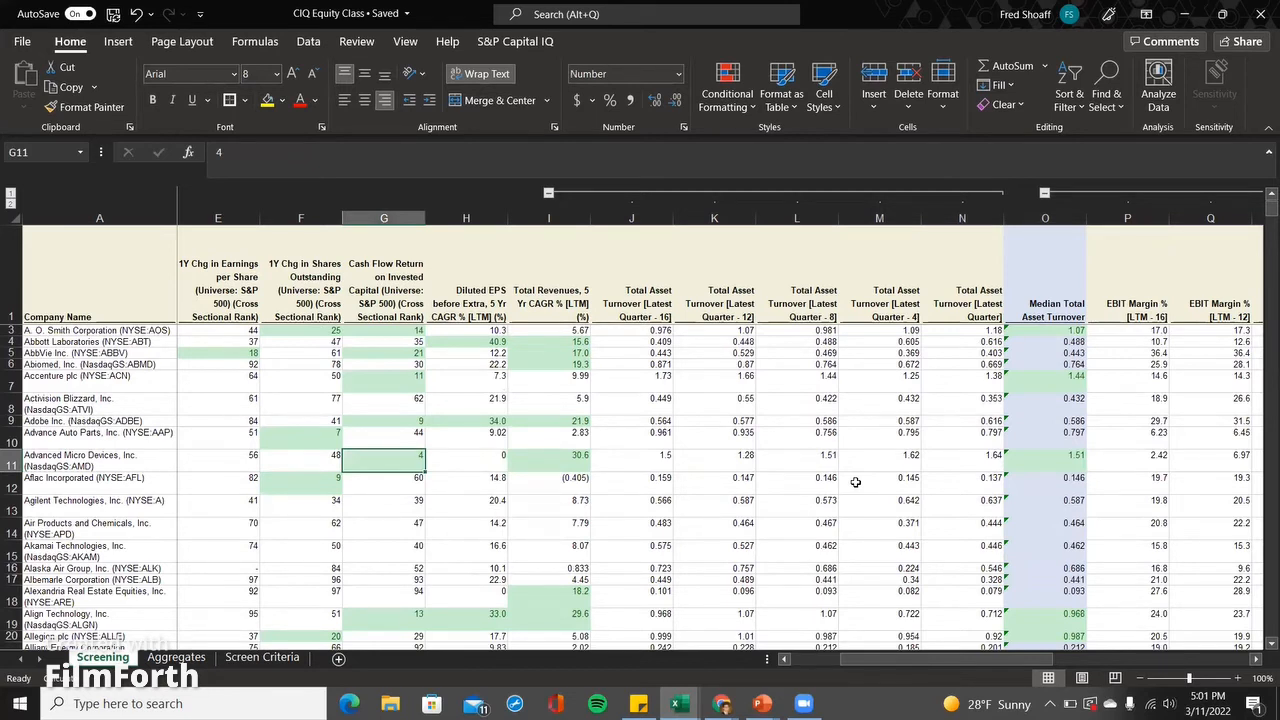
# - Return along Advanced Micro Devices' row to its Median Total Asset Turnover in O11
pyautogui.press('Right')
pyautogui.press('Right')
pyautogui.press('Right')
pyautogui.press('Right')
pyautogui.press('Right')
pyautogui.press('Right')
pyautogui.press('Right')
pyautogui.press('Right')
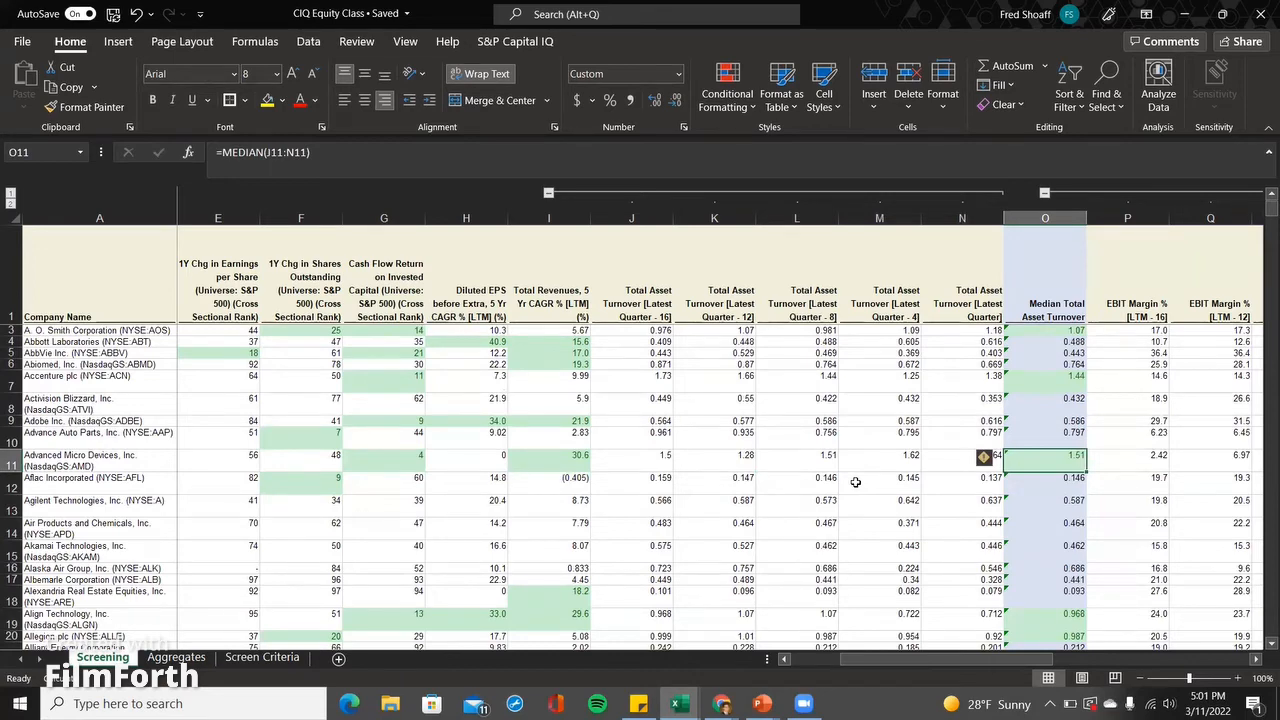
# - Move across the EBIT Margin columns in Advanced Micro Devices' row toward the Median EBIT Margin column
pyautogui.press('Right')
pyautogui.press('Right')
pyautogui.press('Right')
pyautogui.press('Right')
pyautogui.press('Right')
pyautogui.press('Right')
pyautogui.press('Right')
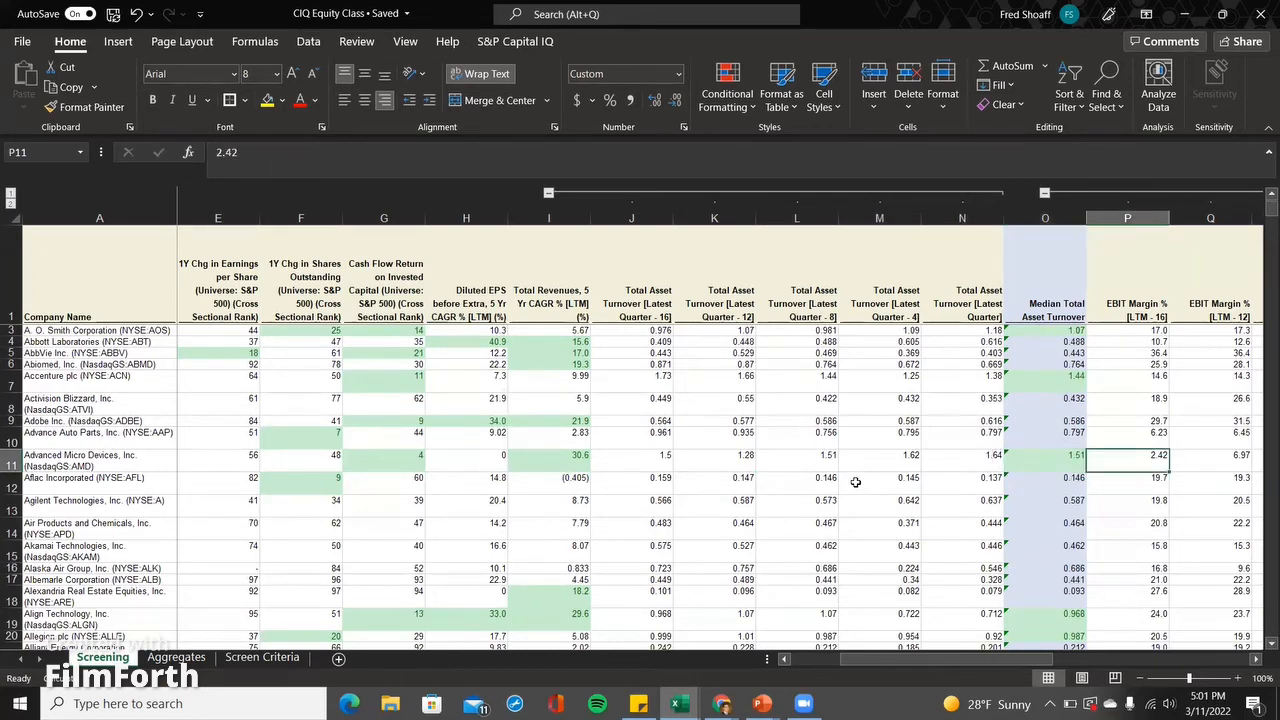
pyautogui.press('Right')
pyautogui.press('Left')
pyautogui.press('Up')
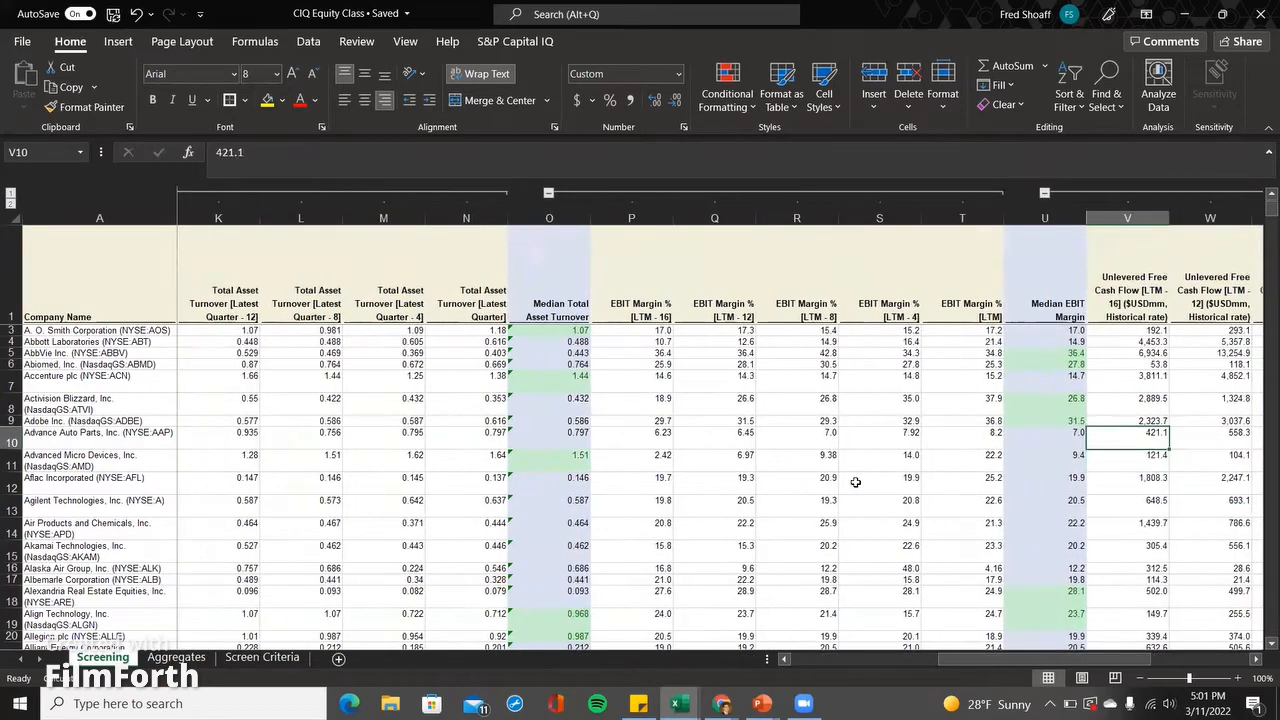
# - Inspect the cell references of the MEDIAN formula in A. O. Smith's Median EBIT Margin cell, U3, leaving the formula as it is
pyautogui.press('Left')
pyautogui.press('Up')
pyautogui.press('Up')
pyautogui.press('Up')
pyautogui.press('Up')
pyautogui.press('Up')
pyautogui.press('Up')
pyautogui.press('Up')
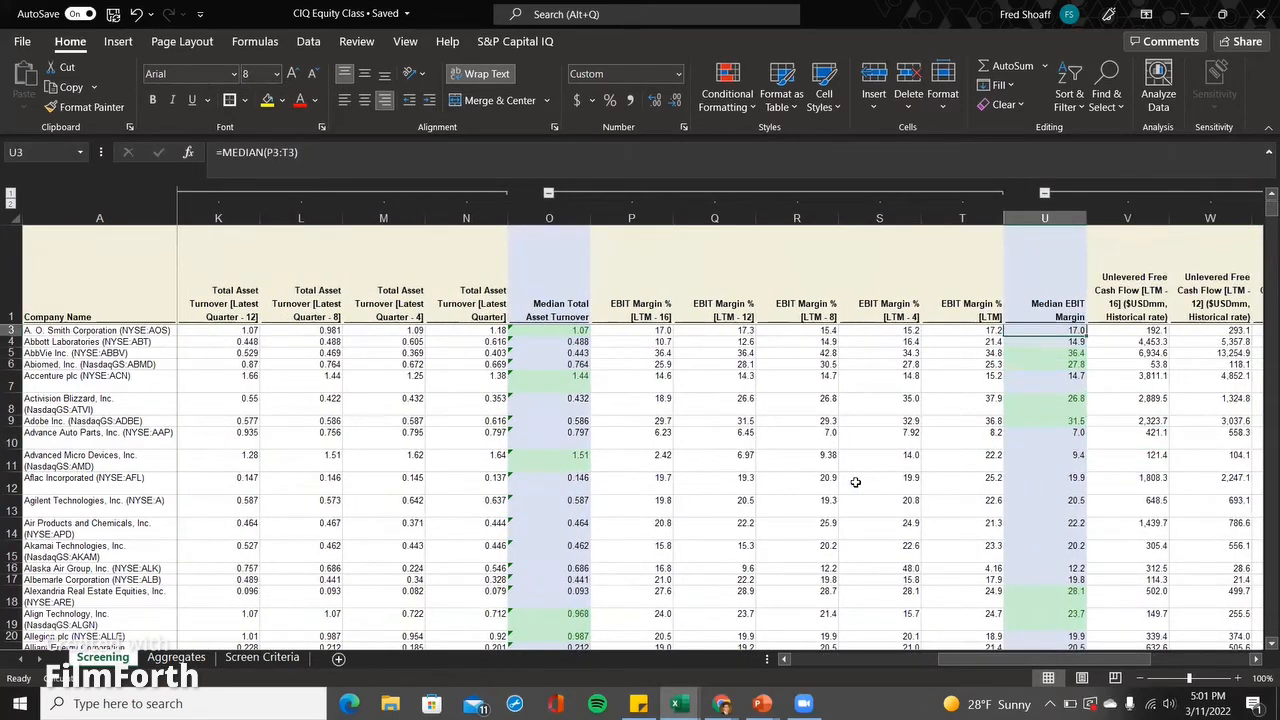
pyautogui.press('F2')
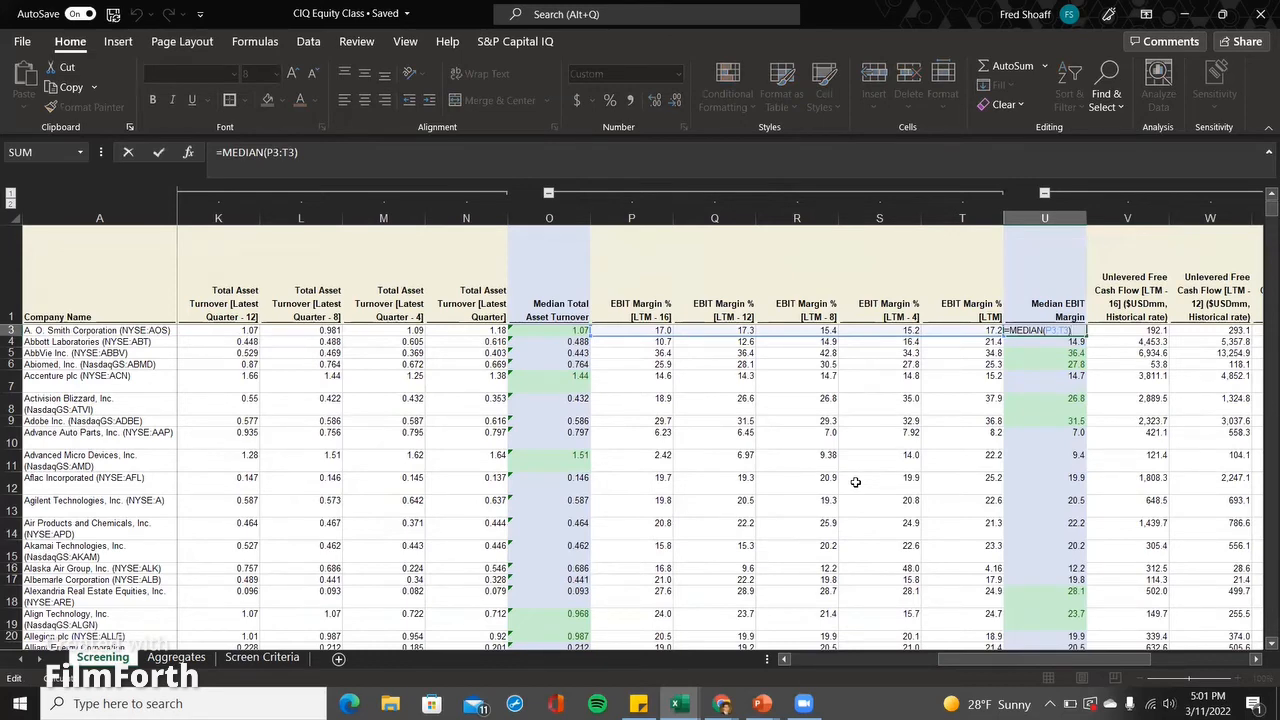
pyautogui.press('Return')
pyautogui.press('Down')
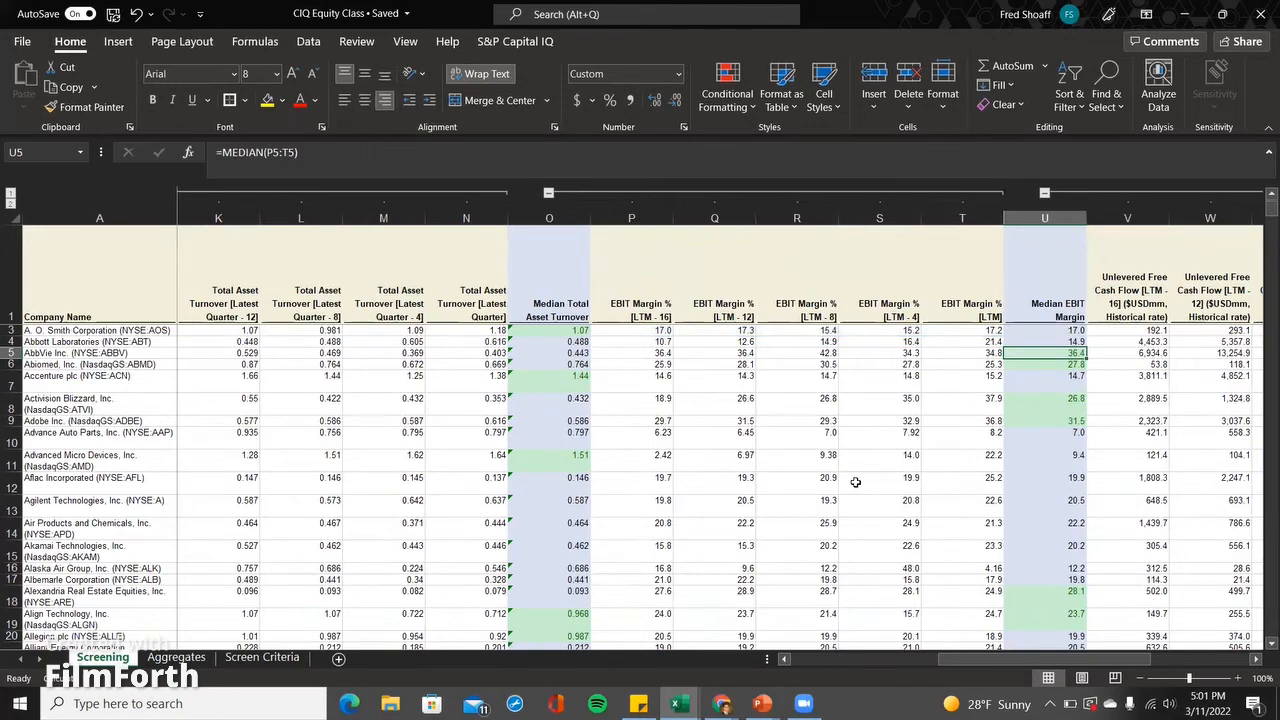
# - Check the third-quartile formula for Median EBIT Margin in U503 and return to 3M's median in U2
pyautogui.hotkey('ctrl', 'Down')
pyautogui.hotkey('ctrl', 'Down')
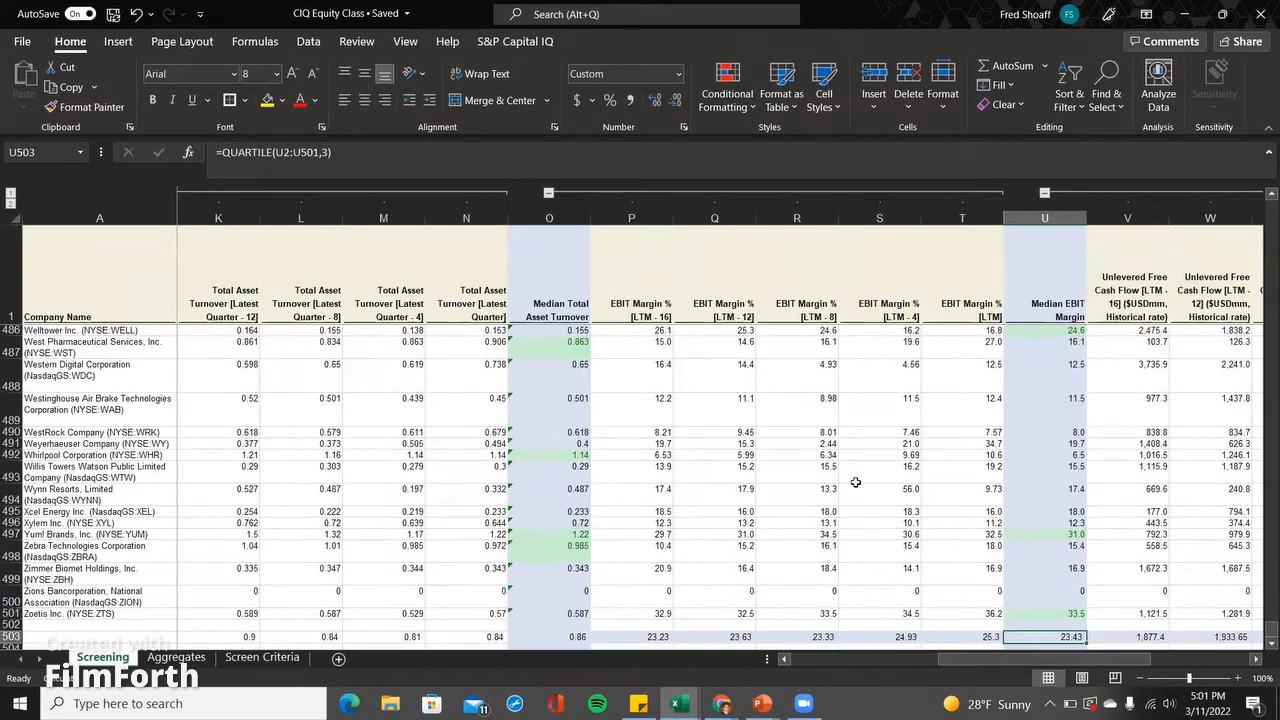
pyautogui.hotkey('ctrl', 'Up')
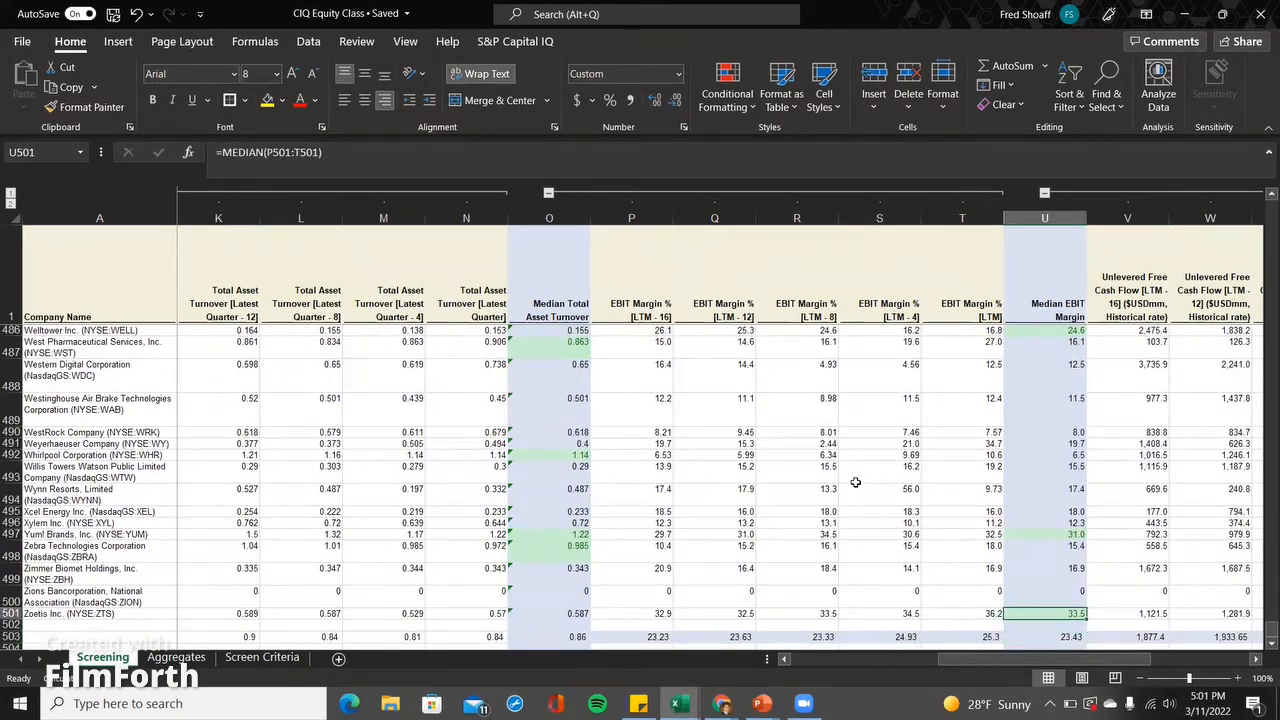
pyautogui.hotkey('ctrl', 'Up')
pyautogui.press('Down')
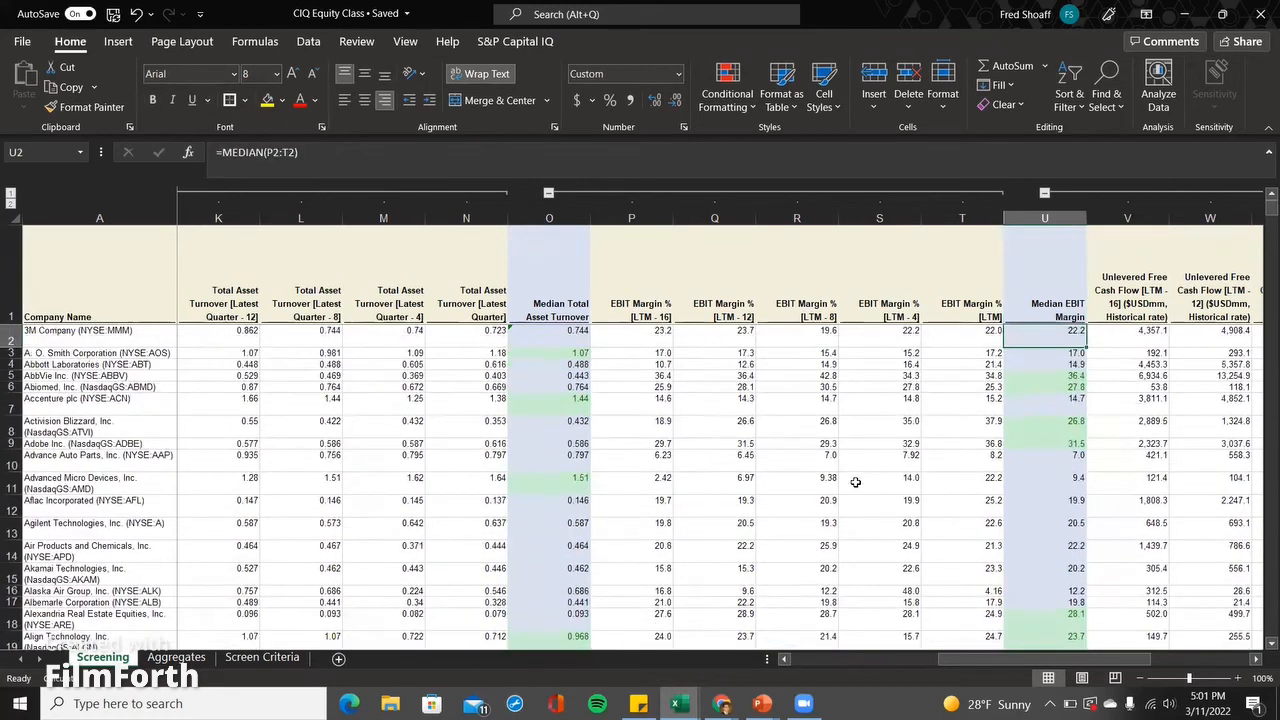
# - Review the highlighted Median EBIT Margin values downward from 3M, past AbbVie and Abiomed
pyautogui.press('Down')
pyautogui.press('Down')
pyautogui.press('Down')
pyautogui.press('Down')
pyautogui.press('Down')
pyautogui.press('Down')
pyautogui.press('Down')
pyautogui.press('Down')
pyautogui.press('Down')
pyautogui.press('Down')
pyautogui.press('Down')
pyautogui.press('Down')
pyautogui.press('Down')
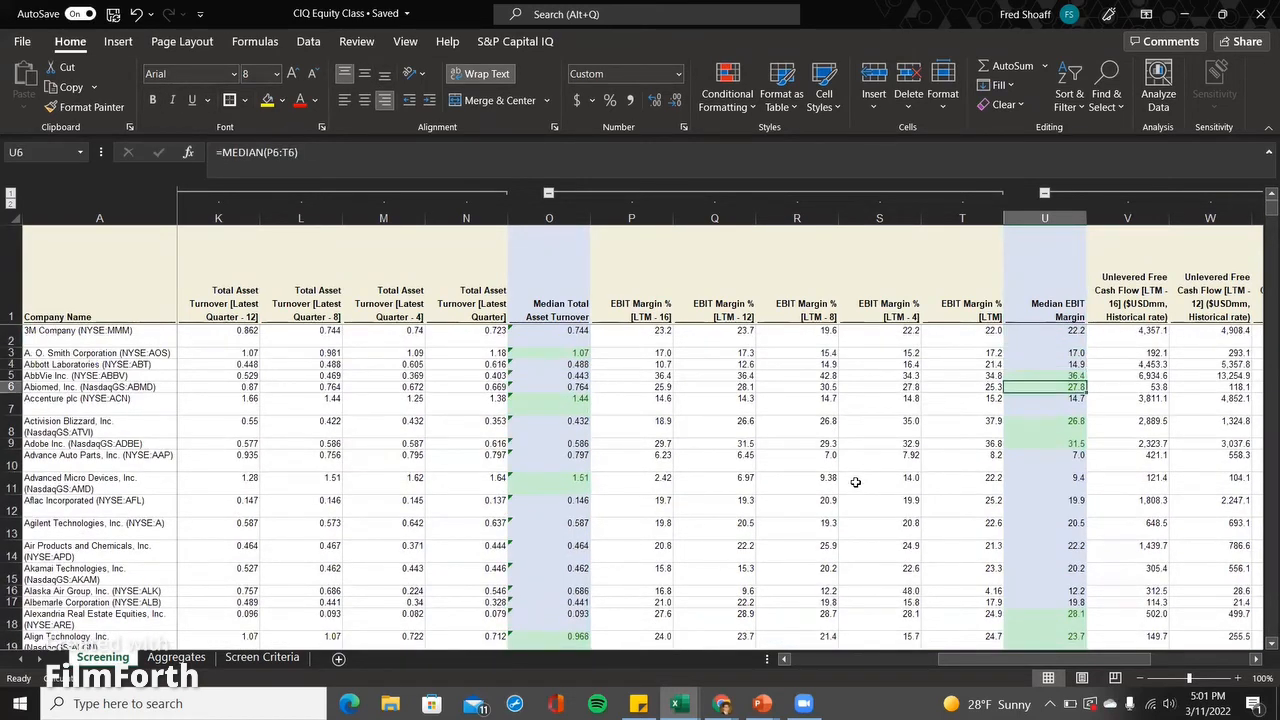
# - Go back up the Median EBIT Margin column from Advanced Micro Devices to Adobe's value in U9
pyautogui.press('Up')
pyautogui.press('Up')
pyautogui.press('Up')
pyautogui.press('Up')
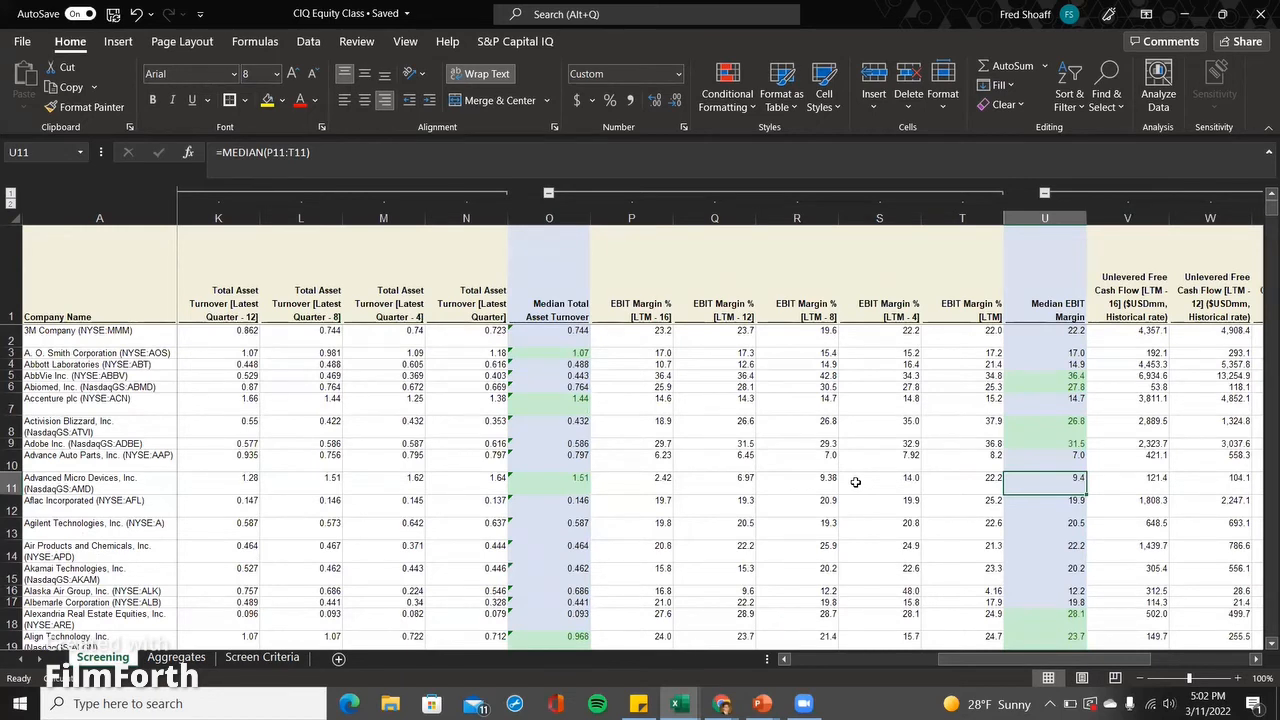
pyautogui.press('Up')
pyautogui.press('Up')
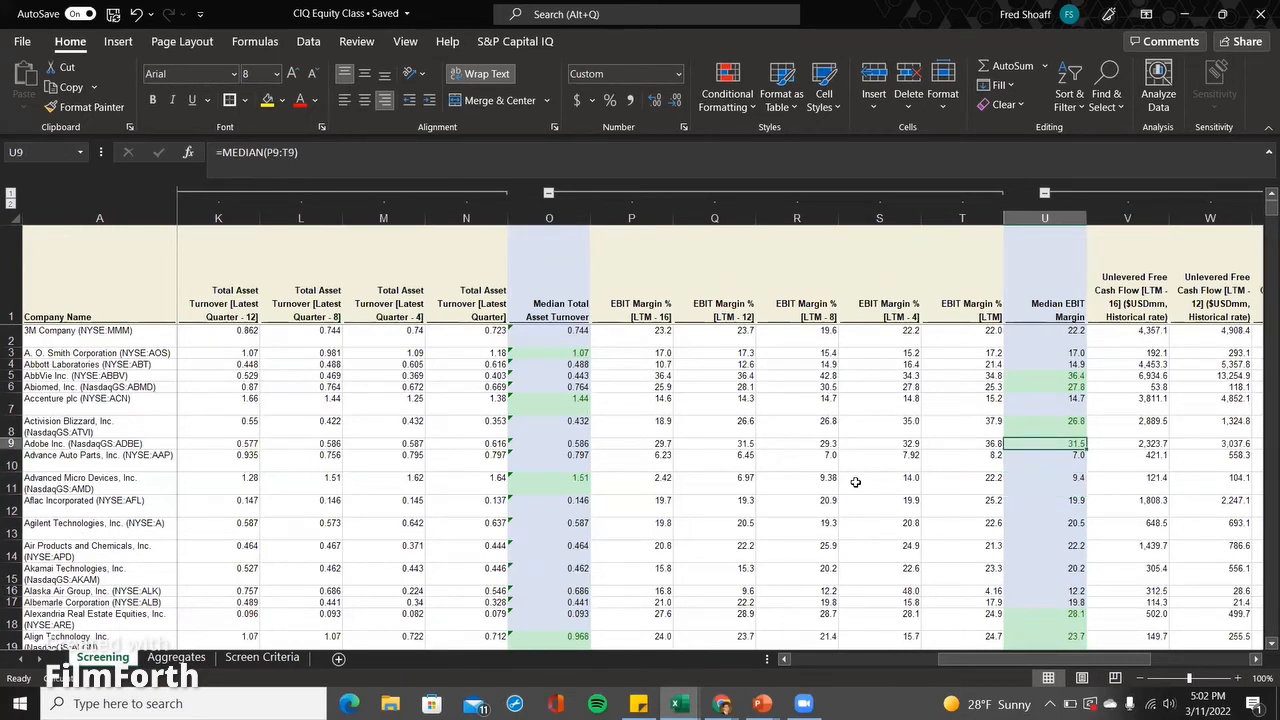
# - Continue down the Median EBIT Margin column from Adobe to review the medians of the companies below it
pyautogui.press('Down')
pyautogui.press('Down')
pyautogui.press('Down')
pyautogui.press('Down')
pyautogui.press('Down')
pyautogui.press('Down')
pyautogui.press('Down')
pyautogui.press('Down')
pyautogui.press('Down')
pyautogui.press('Down')
pyautogui.press('Down')
pyautogui.press('Down')
pyautogui.press('Down')
pyautogui.press('Down')
pyautogui.press('Down')
pyautogui.press('Down')
pyautogui.press('Down')
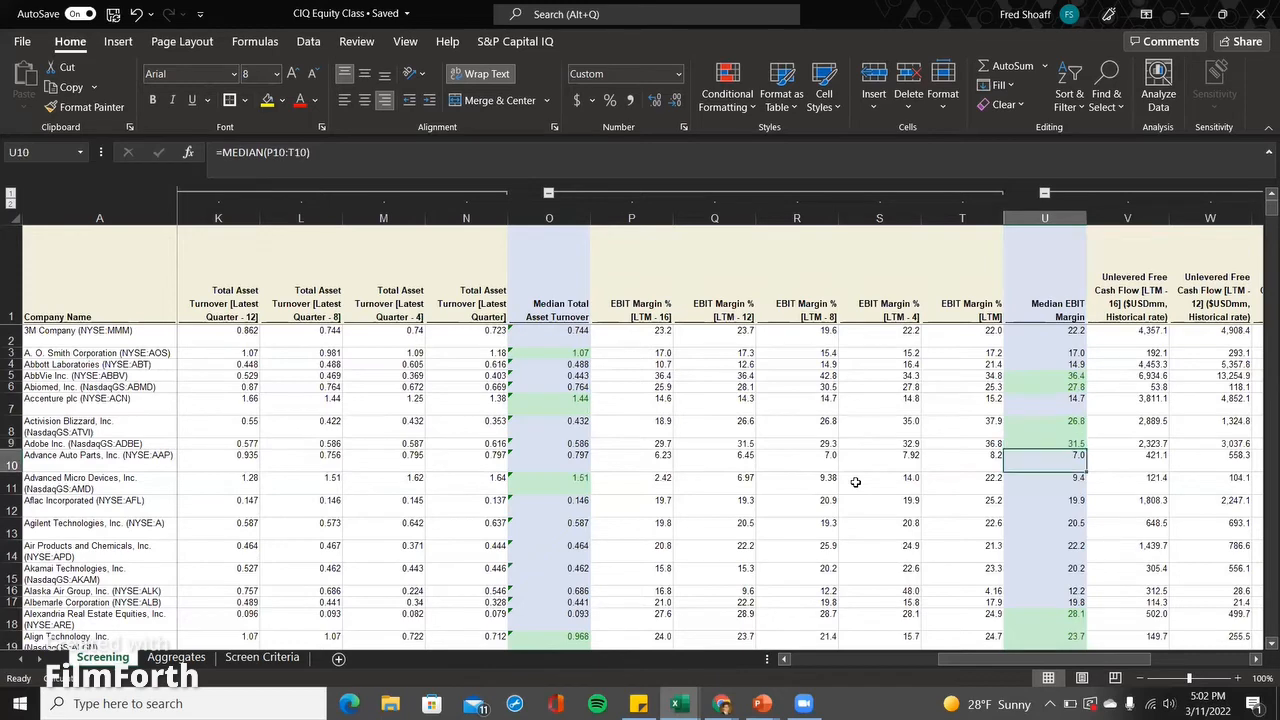
# - Find AutoZone's row by searching the sheet for "autoz", and close the search
pyautogui.hotkey('ctrl', 'f')
pyautogui.write('autoz')
pyautogui.press('Return')
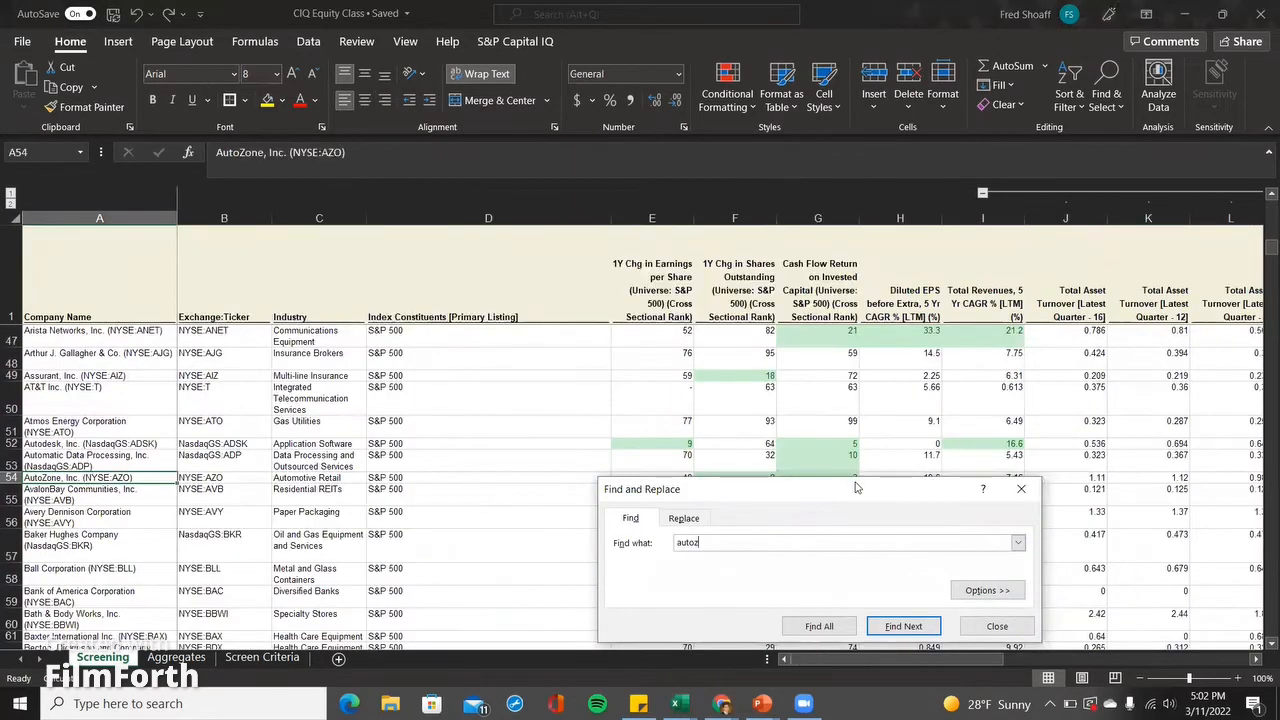
pyautogui.press('Escape')
# - Review AutoZone's factor values across row 54 up to its Median EBIT Margin in U54
pyautogui.press('Right')
pyautogui.press('Right')
pyautogui.press('Right')
pyautogui.press('Right')
pyautogui.press('Right')
pyautogui.press('Right')
pyautogui.press('Right')
pyautogui.press('Right')
pyautogui.press('Right')
pyautogui.press('Right')
pyautogui.press('Right')
pyautogui.press('Right')
pyautogui.press('Right')
pyautogui.press('Right')
pyautogui.press('Right')
pyautogui.press('Right')
pyautogui.press('Right')
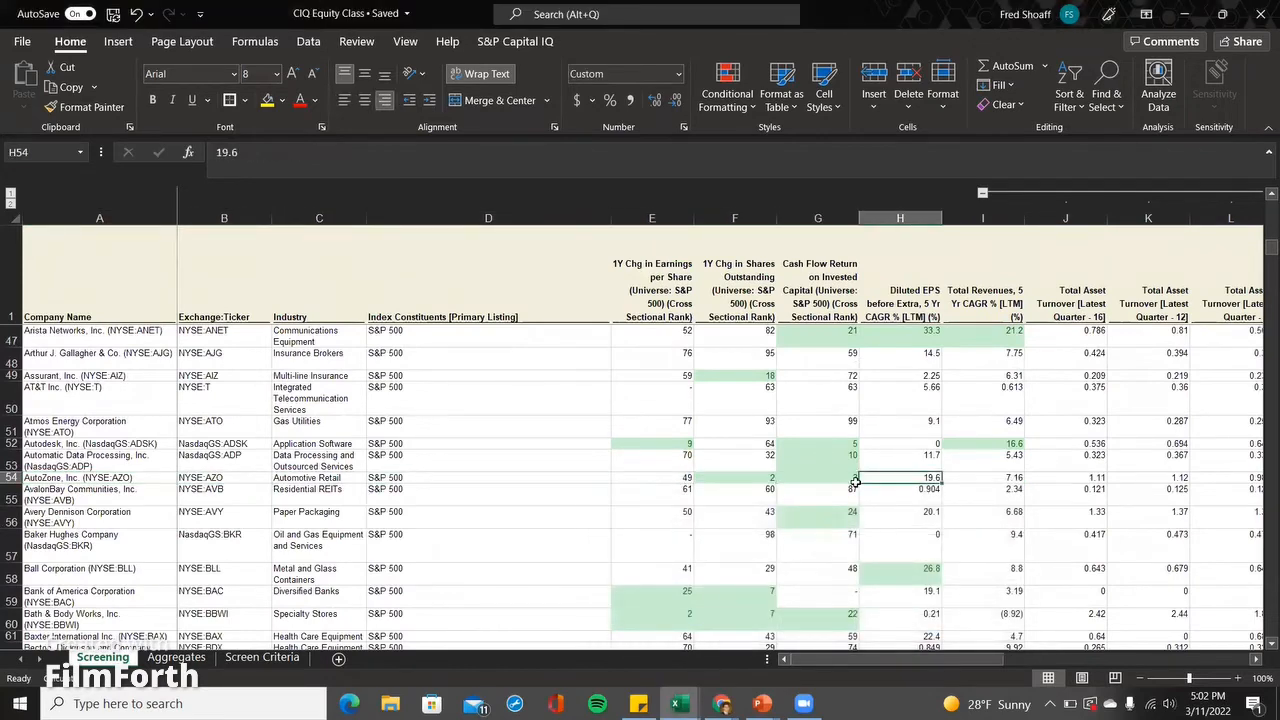
pyautogui.press('Right')
pyautogui.press('Right')
pyautogui.press('Right')
pyautogui.press('Right')
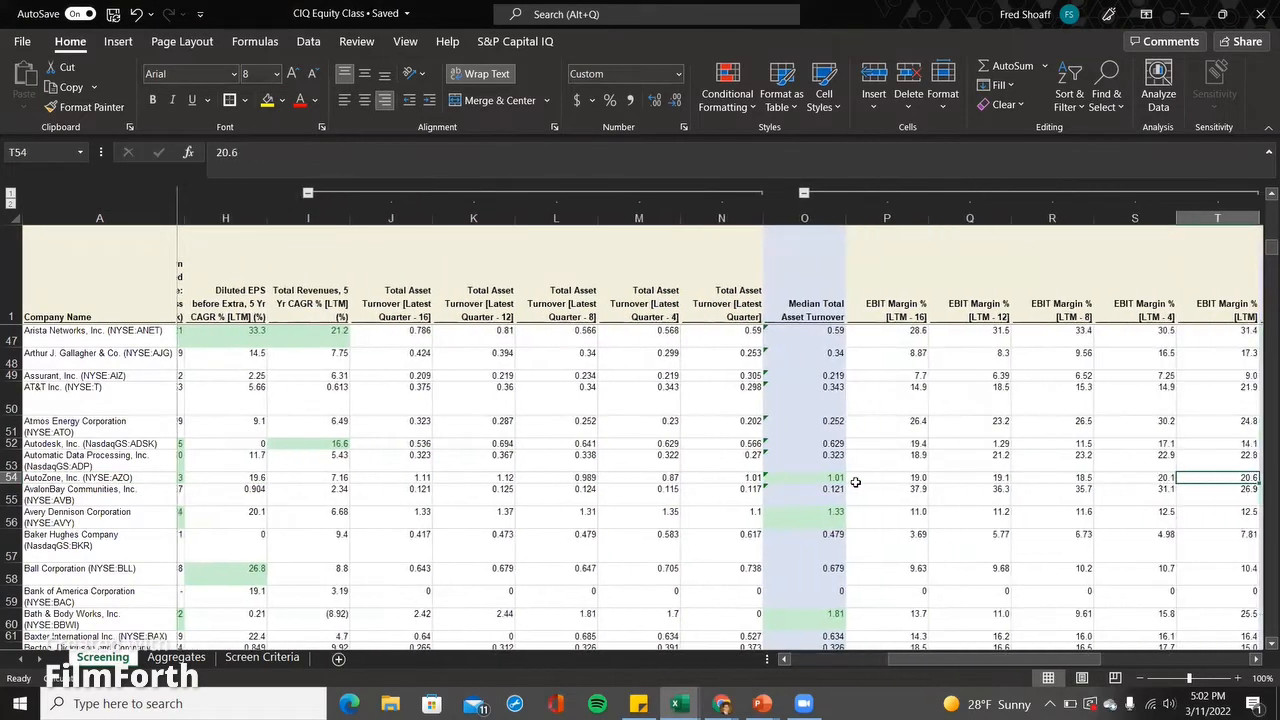
pyautogui.press('Left')
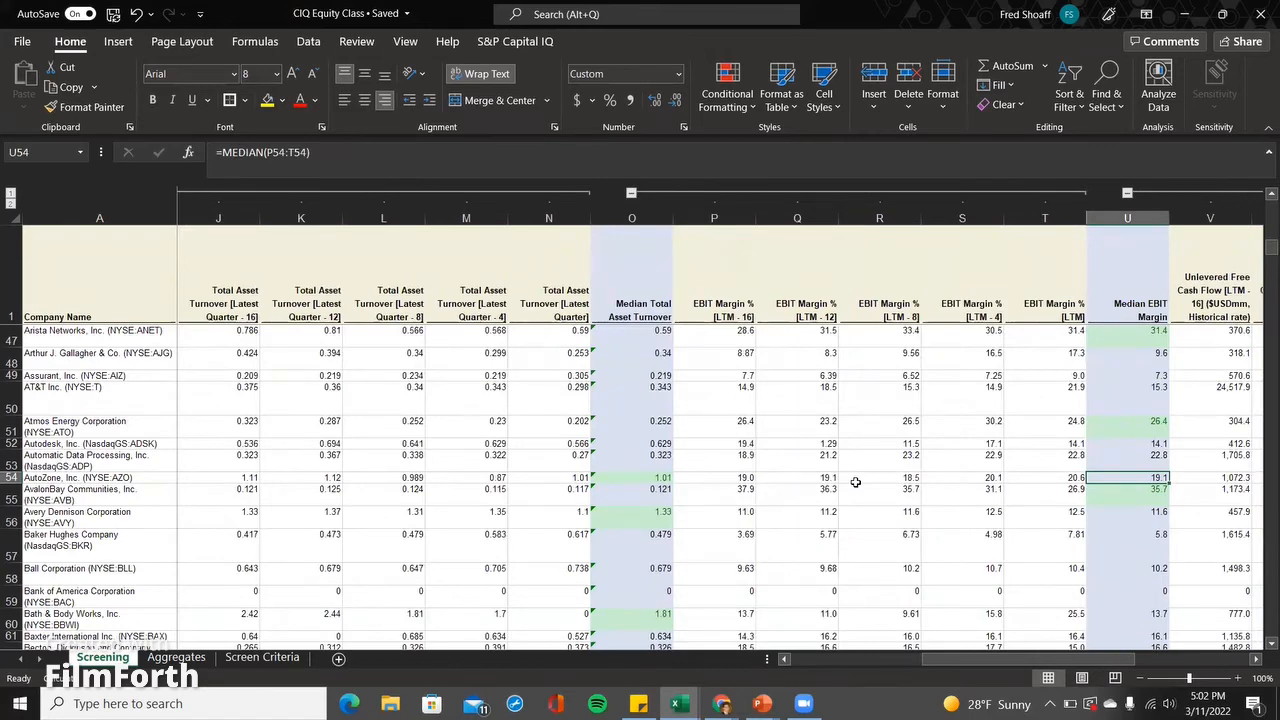
# - Review the Median EBIT Margin values from AutoZone down to Bank of America in U59
pyautogui.press('Down')
pyautogui.press('Down')
pyautogui.press('Down')
pyautogui.press('Down')
pyautogui.press('Down')
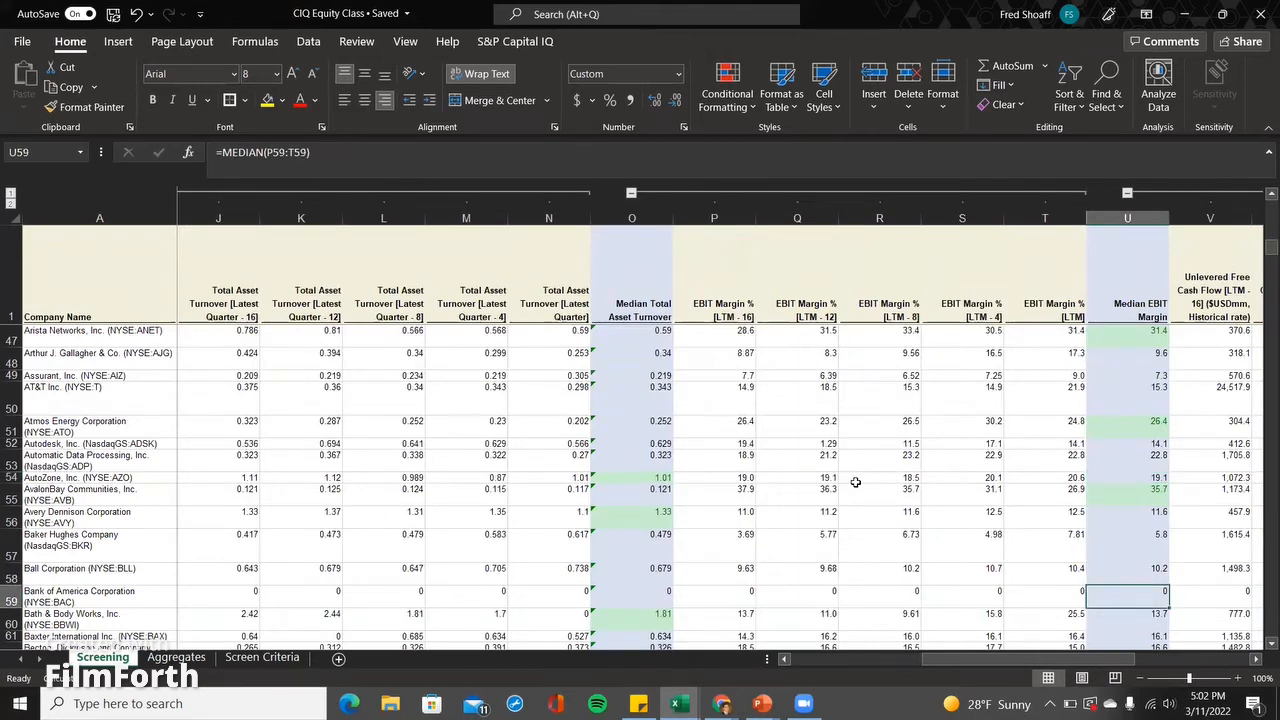
# - Find Apple's row by searching the sheet for "apple"
pyautogui.hotkey('ctrl', 'f')
pyautogui.write('apple')
pyautogui.press('Return')
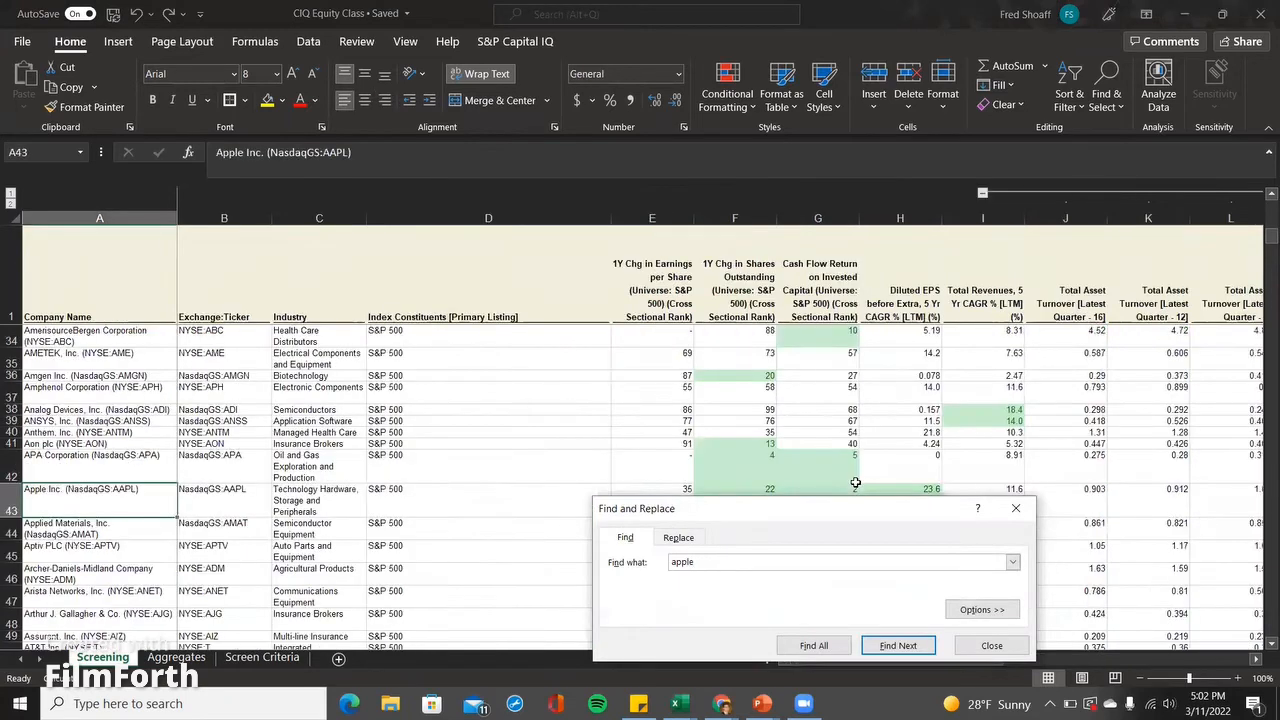
# - Close the search and review Apple's factor values across row 43 up to its Median EBIT Margin in U43
pyautogui.press('Escape')
pyautogui.press('Right')
pyautogui.press('Right')
pyautogui.press('Right')
pyautogui.press('Right')
pyautogui.press('Right')
pyautogui.press('Right')
pyautogui.press('Right')
pyautogui.press('Right')
pyautogui.press('Right')
pyautogui.press('Right')
pyautogui.press('Right')
pyautogui.press('Right')
pyautogui.press('Right')
pyautogui.press('Right')
pyautogui.press('Right')
pyautogui.press('Right')
pyautogui.press('Right')
pyautogui.press('Right')
pyautogui.press('Right')
pyautogui.press('Right')
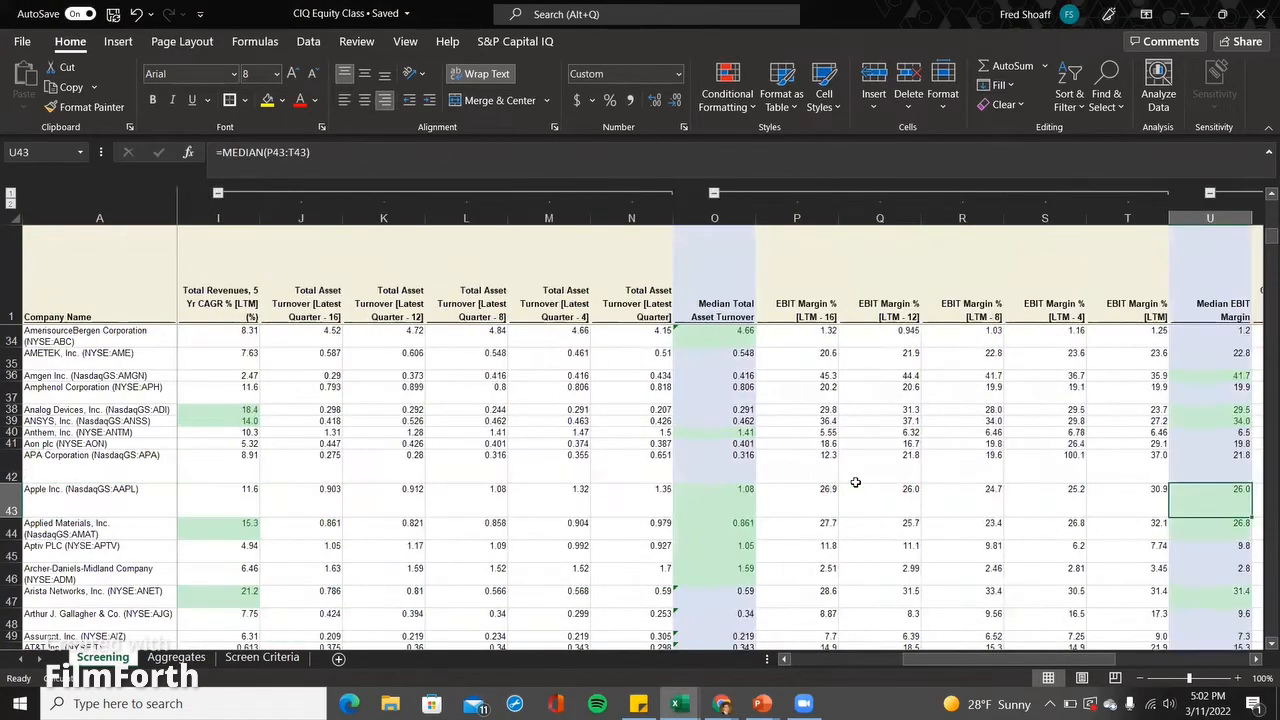
# - Review Apple's unlevered free cash flow values in row 43 and return to its Median EBIT Margin in U43
pyautogui.press('Right')
pyautogui.press('Right')
pyautogui.press('Right')
pyautogui.press('Right')
pyautogui.press('Right')
pyautogui.press('Left')
pyautogui.press('Left')
pyautogui.press('Left')
pyautogui.press('Left')
pyautogui.press('Left')
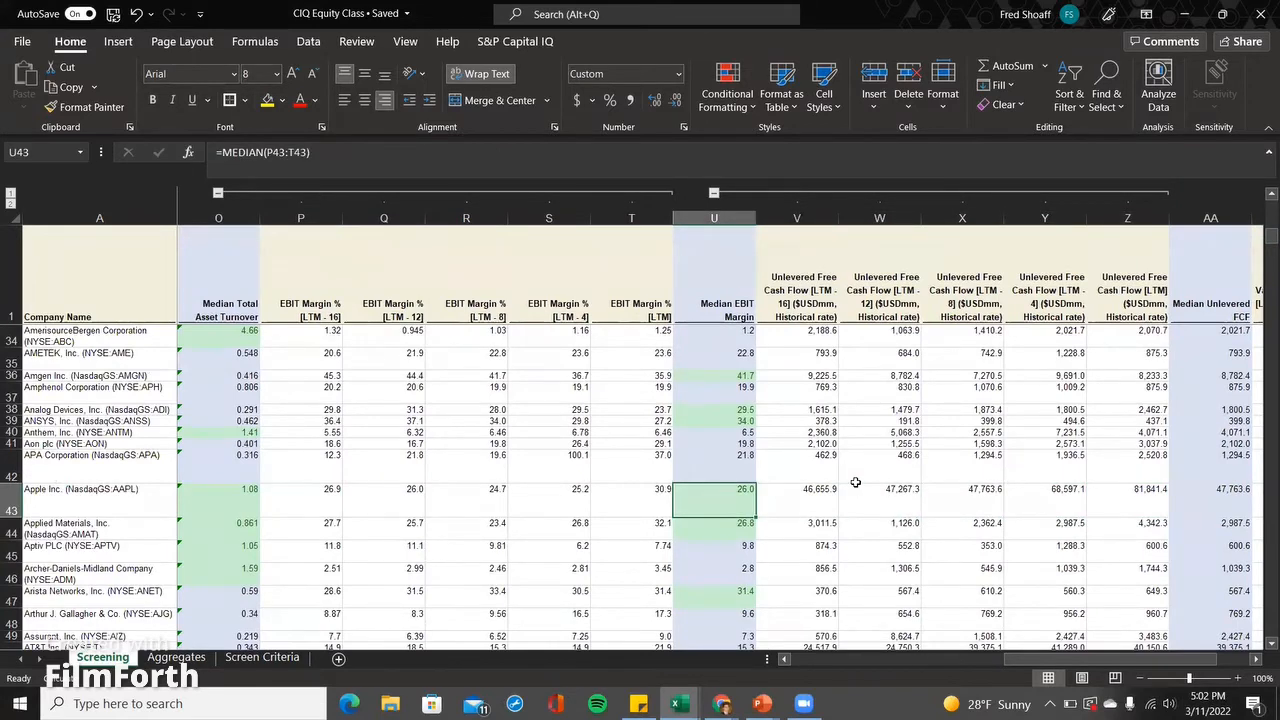
# - Search the sheet for "google", find Alphabet's row by searching for "alphabet" instead, and close the search
pyautogui.hotkey('ctrl', 'f')
pyautogui.write('google')
pyautogui.press('Return')
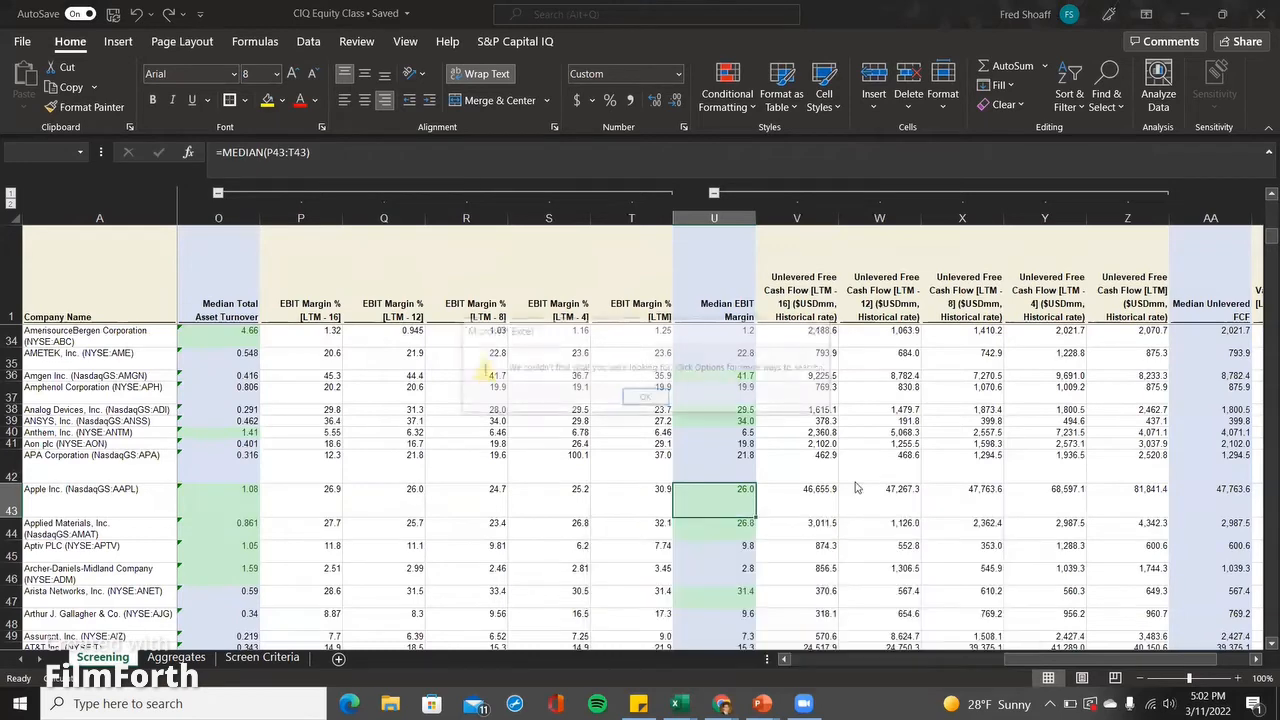
pyautogui.press('Return')
pyautogui.write('alphabet')
pyautogui.press('Return')
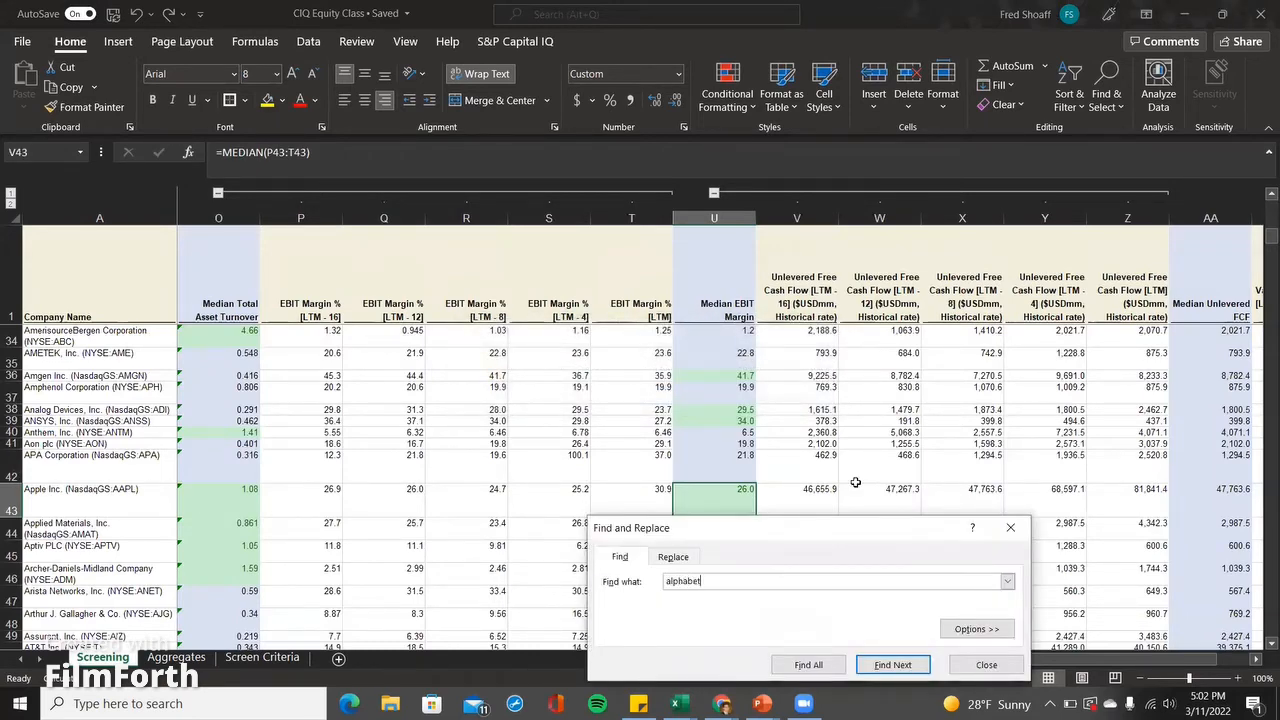
pyautogui.press('Escape')
# - Review Alphabet's factor values across row 22 through the unlevered free cash flow columns, returning to its Median EBIT Margin in U22
pyautogui.press('Right')
pyautogui.press('Right')
pyautogui.press('Right')
pyautogui.press('Right')
pyautogui.press('Right')
pyautogui.press('Right')
pyautogui.press('Right')
pyautogui.press('Right')
pyautogui.press('Right')
pyautogui.press('Right')
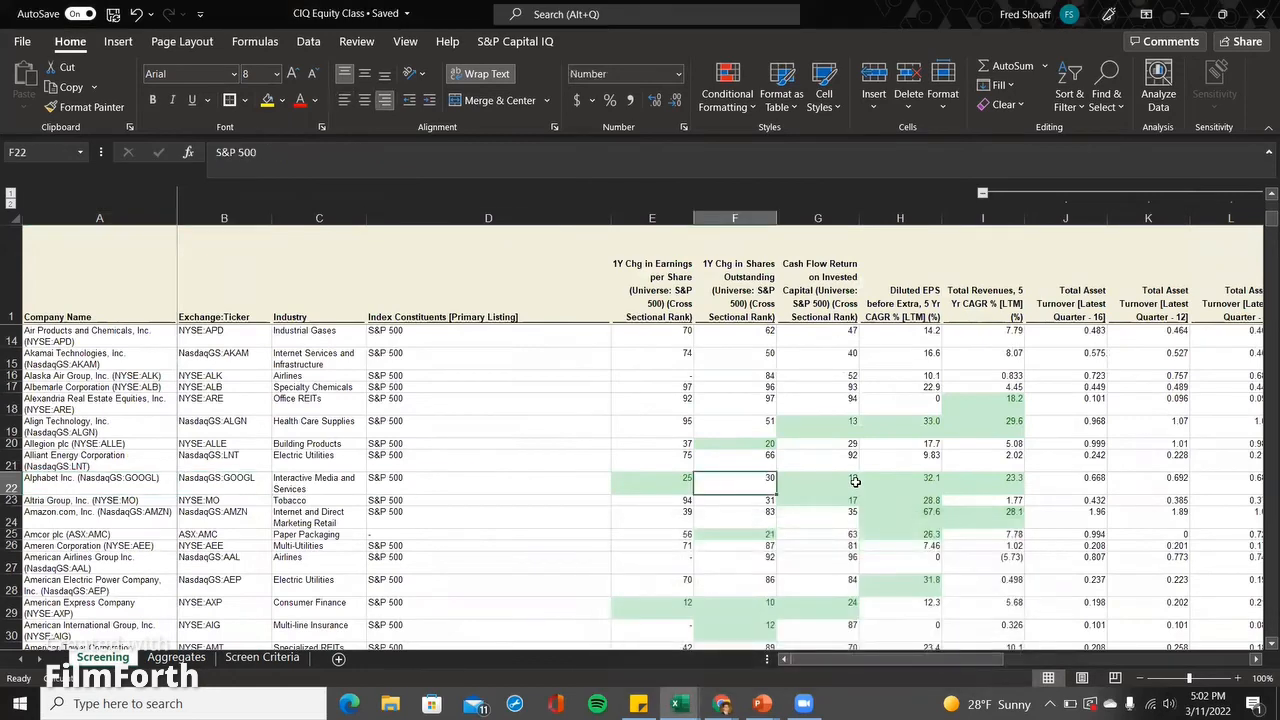
pyautogui.press('Right')
pyautogui.press('Right')
pyautogui.press('Right')
pyautogui.press('Right')
pyautogui.press('Right')
pyautogui.press('Right')
pyautogui.press('Right')
pyautogui.press('Right')
pyautogui.press('Right')
pyautogui.press('Right')
pyautogui.press('Right')
pyautogui.press('Right')
pyautogui.press('Right')
pyautogui.press('Right')
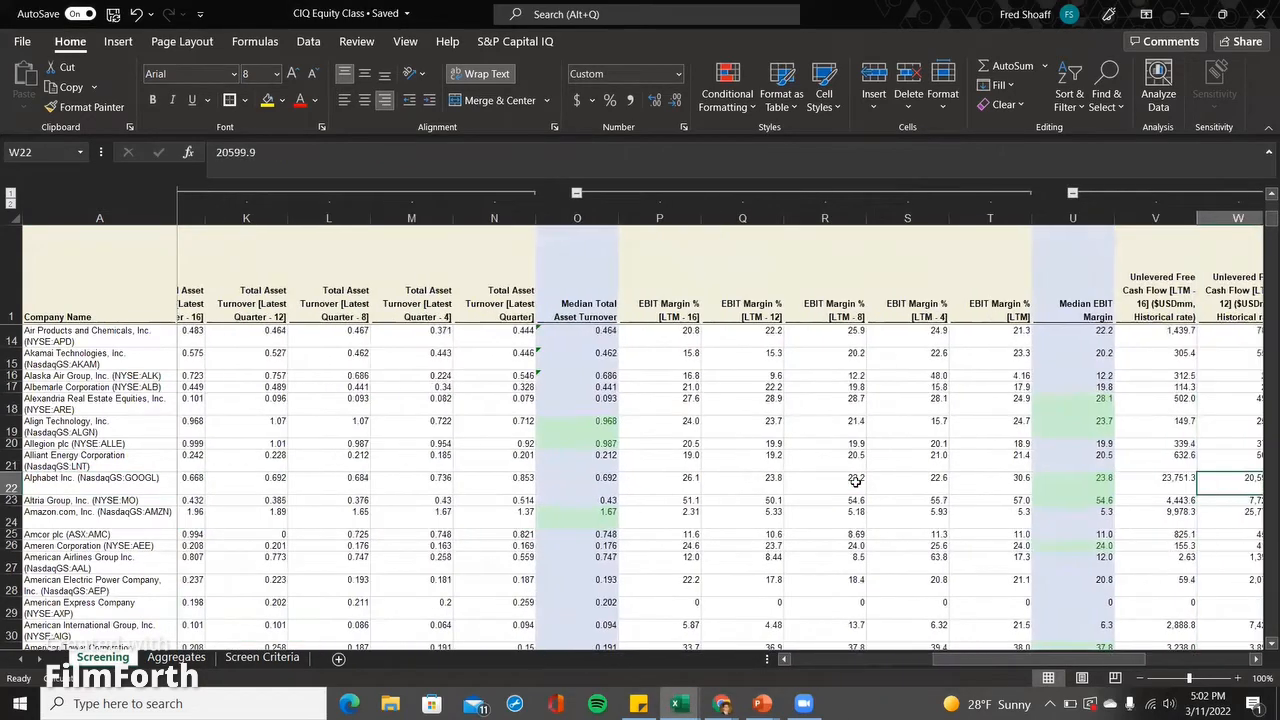
pyautogui.press('Right')
pyautogui.press('Right')
pyautogui.press('Right')
pyautogui.press('Left')
pyautogui.press('Left')
pyautogui.press('Left')
pyautogui.press('Left')
pyautogui.press('Left')
pyautogui.press('Left')
pyautogui.press('Left')
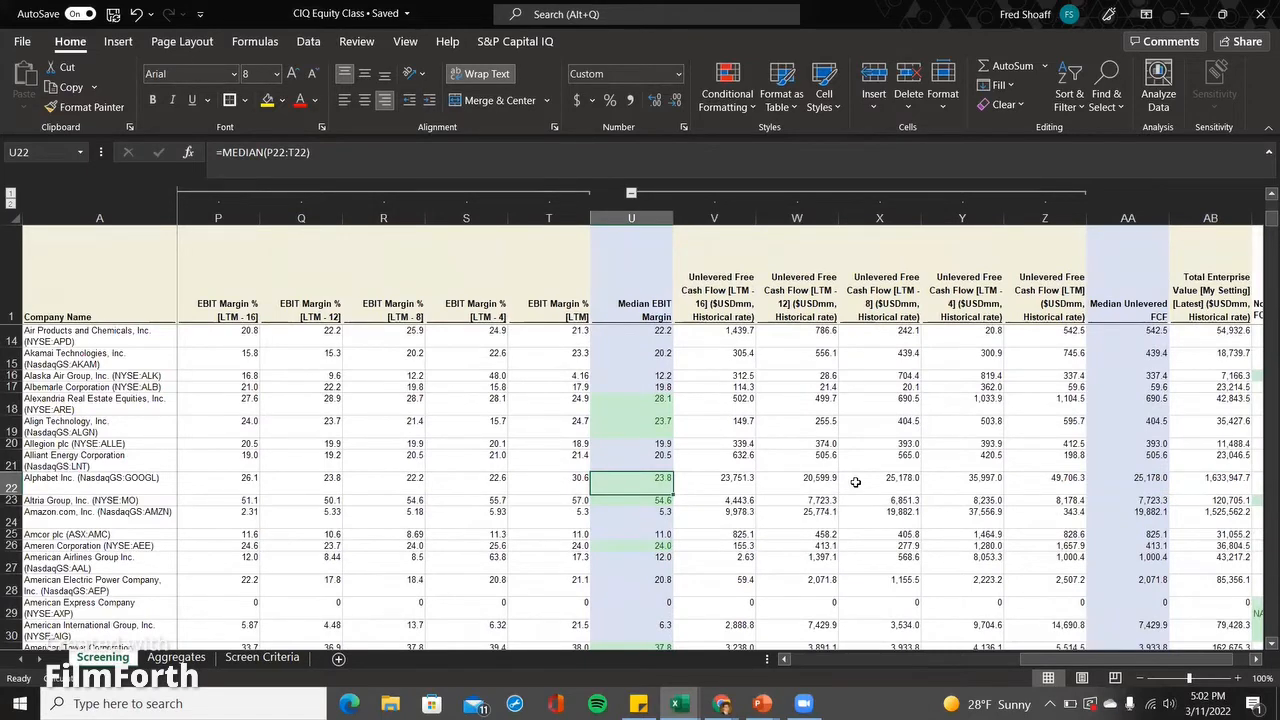
# - Compare Alphabet's individual EBIT margins in row 22, columns P to T, with its Median EBIT Margin in U22
pyautogui.press('Left')
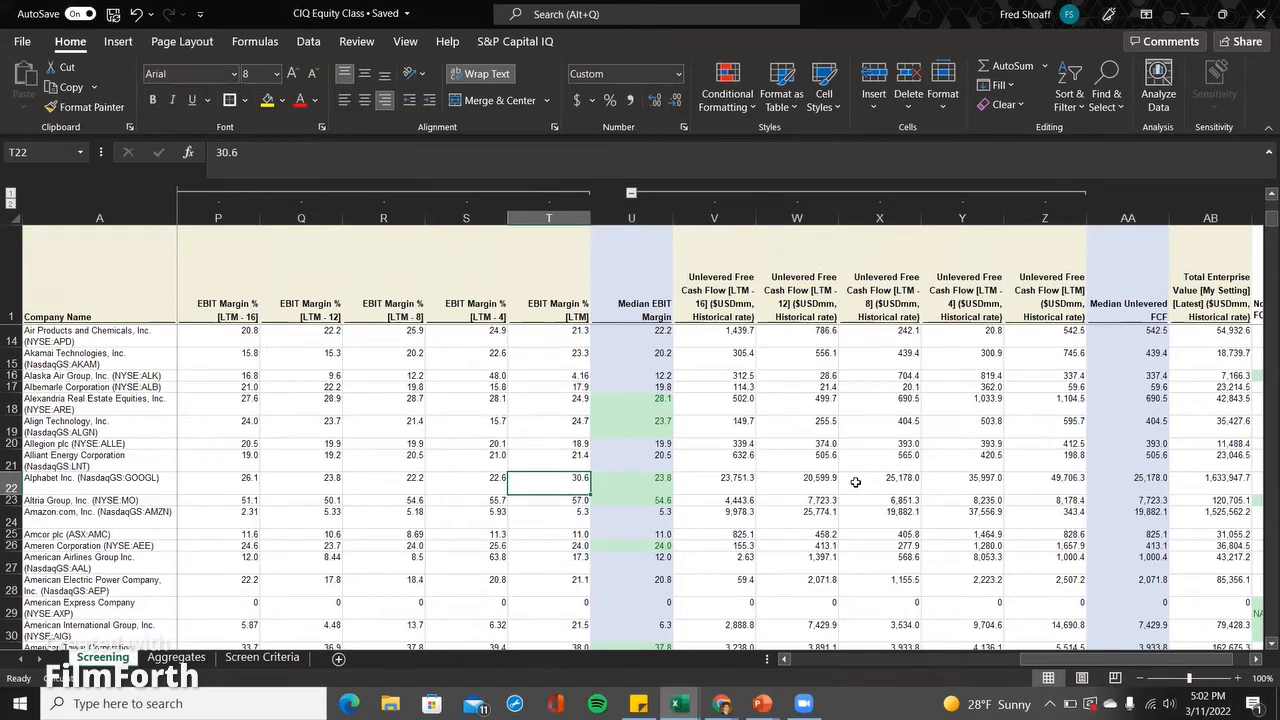
pyautogui.press('Left')
pyautogui.press('Left')
pyautogui.press('Left')
pyautogui.press('Left')
pyautogui.press('Left')
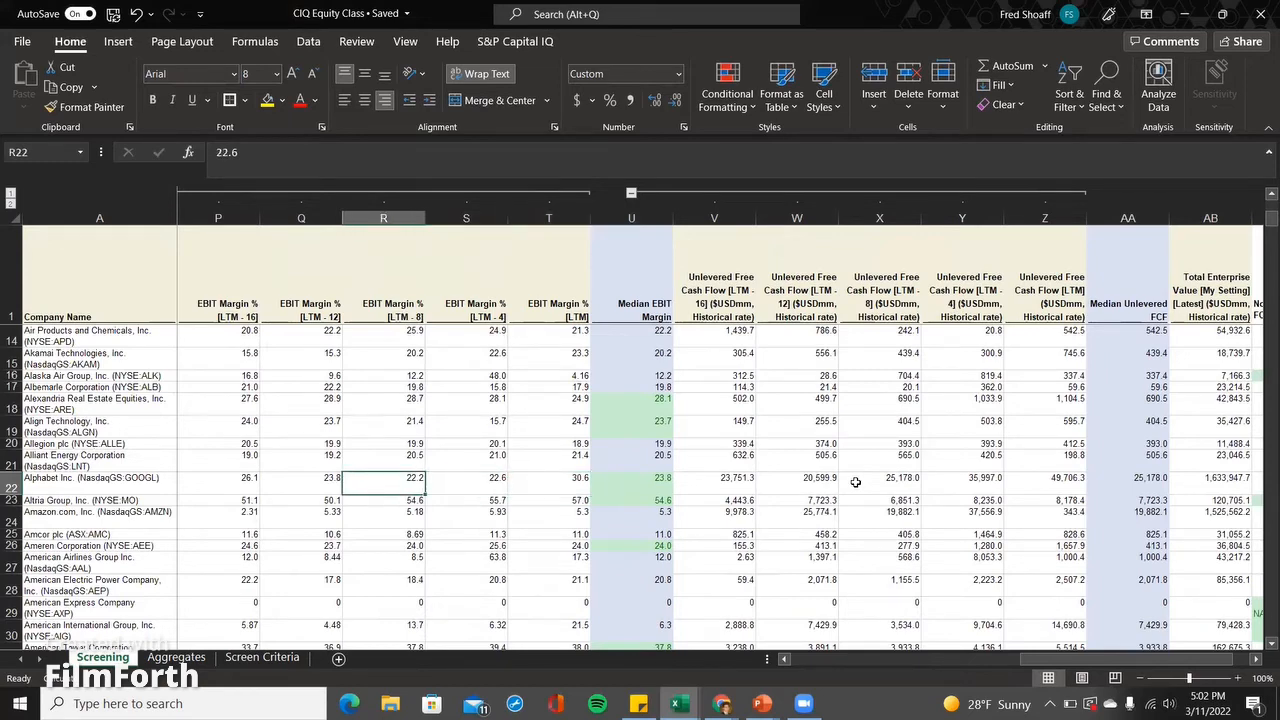
pyautogui.press('Right')
pyautogui.press('Right')
pyautogui.press('Right')
pyautogui.press('Left')
pyautogui.press('Left')
pyautogui.press('Right')
pyautogui.press('Right')
pyautogui.press('Right')
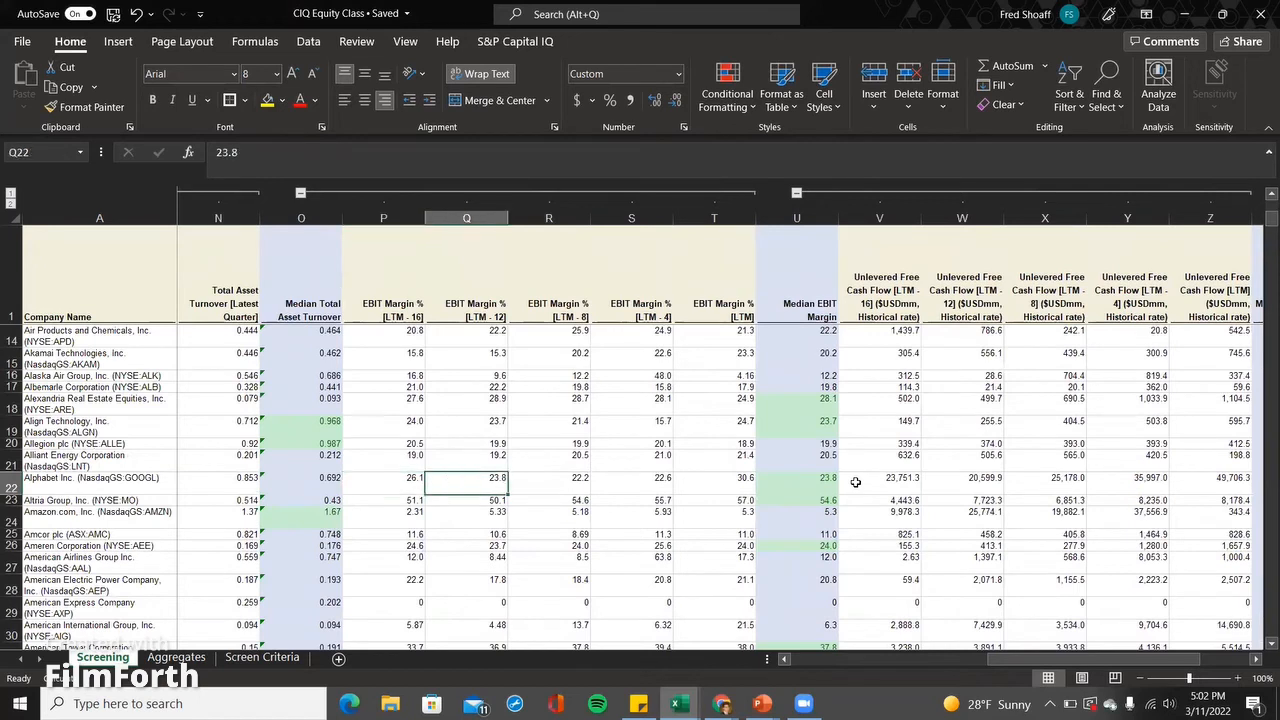
pyautogui.press('Right')
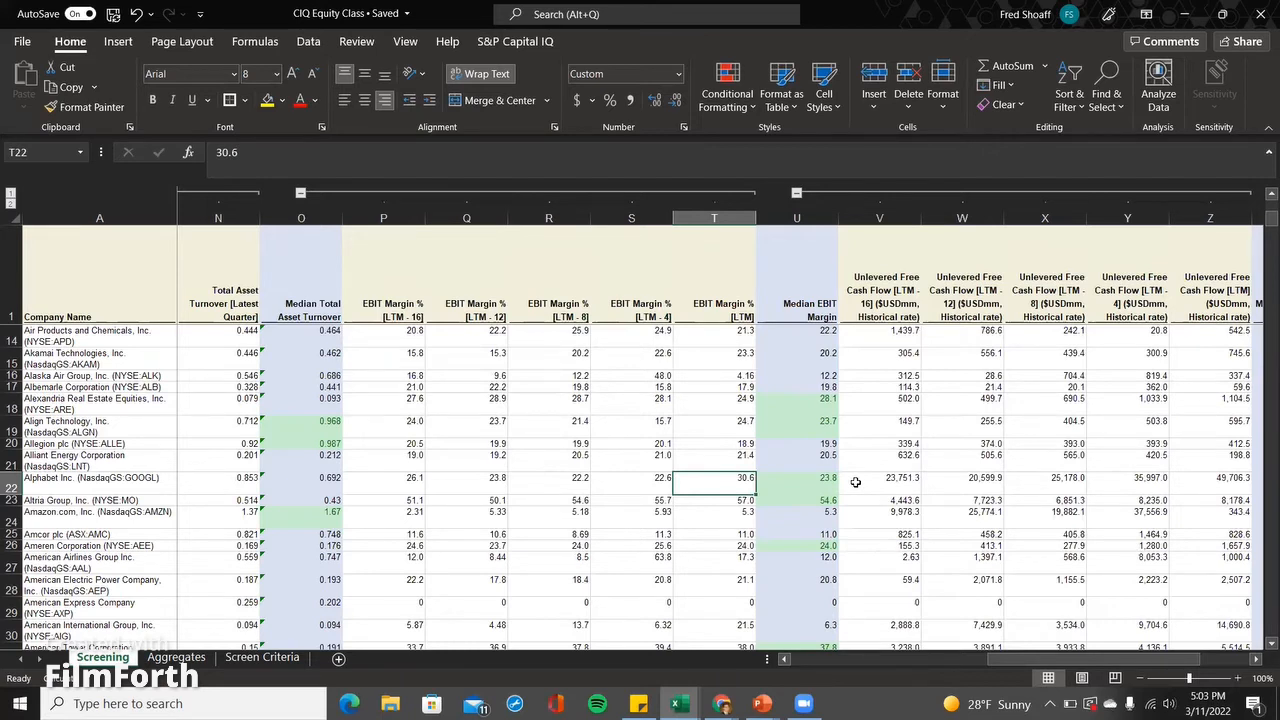
pyautogui.press('Right')
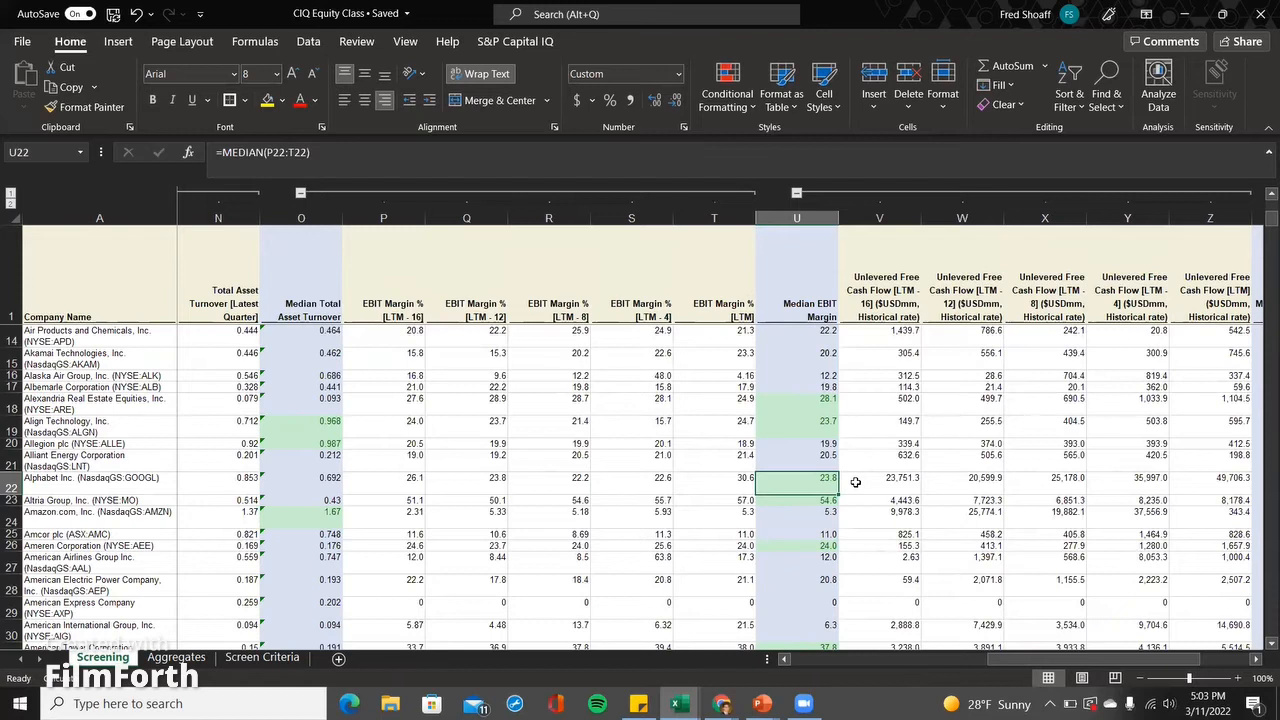
# - Compare Amazon's individual EBIT margins in row 24 with its Median EBIT Margin in U24
pyautogui.press('Down')
pyautogui.press('Down')
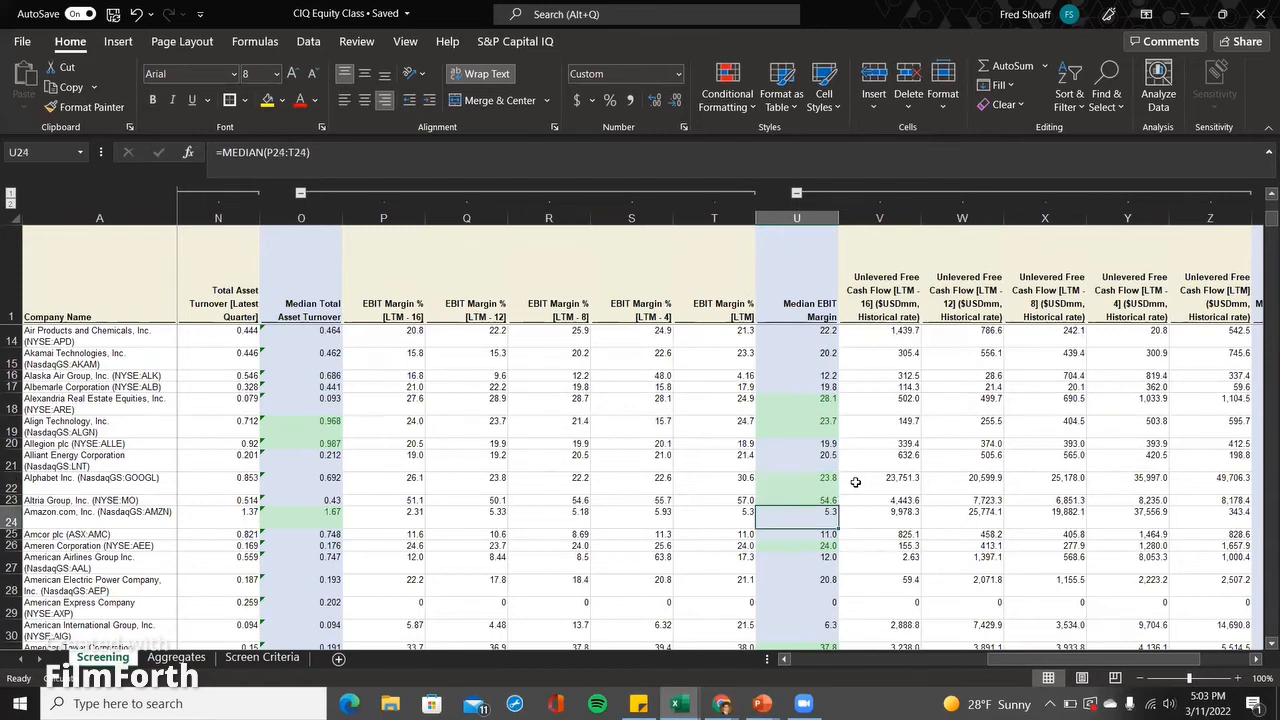
pyautogui.press('Left')
pyautogui.press('Left')
pyautogui.press('Left')
pyautogui.press('Left')
pyautogui.press('Right')
pyautogui.press('Right')
pyautogui.press('Right')
pyautogui.press('Right')
# - Return to 3M's row 2 and review its Median Unlevered FCF in AA2 through its Normalized FCF Yield in AC2
pyautogui.hotkey('ctrl', 'Up')
pyautogui.press('Down')
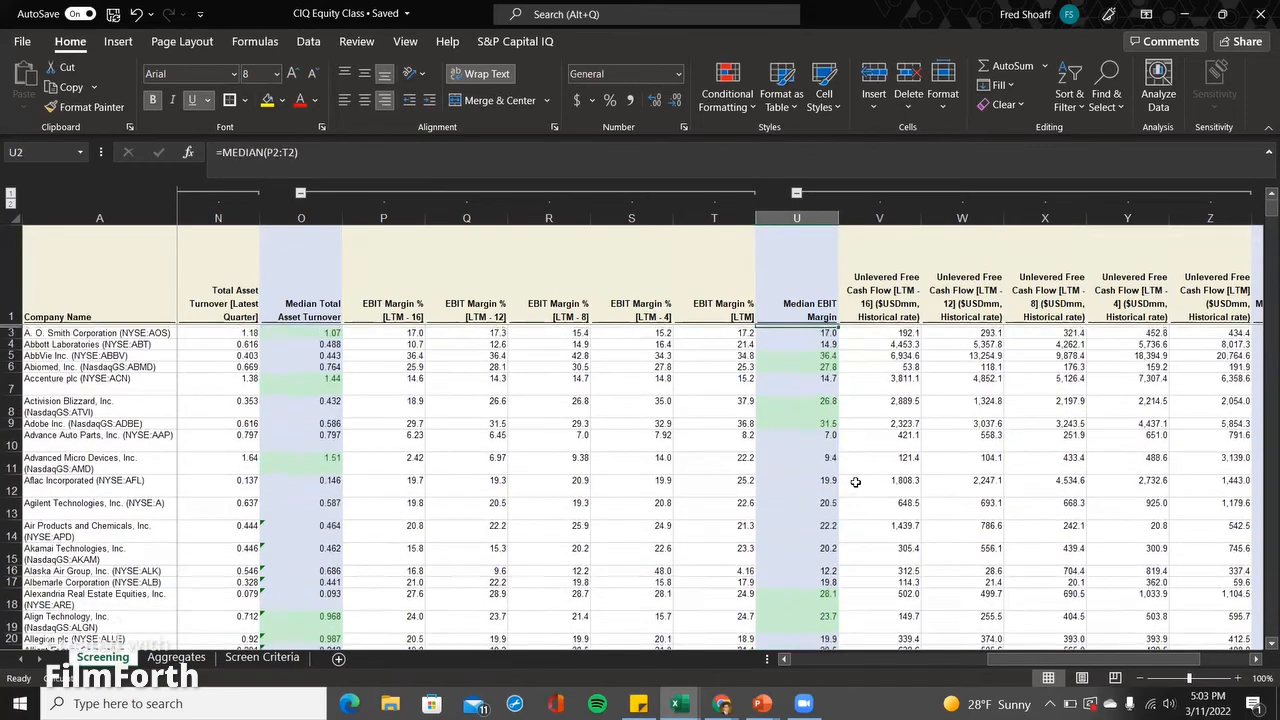
pyautogui.press('Right')
pyautogui.press('Right')
pyautogui.press('Right')
pyautogui.press('Right')
pyautogui.press('Right')
pyautogui.press('Right')
pyautogui.press('Right')
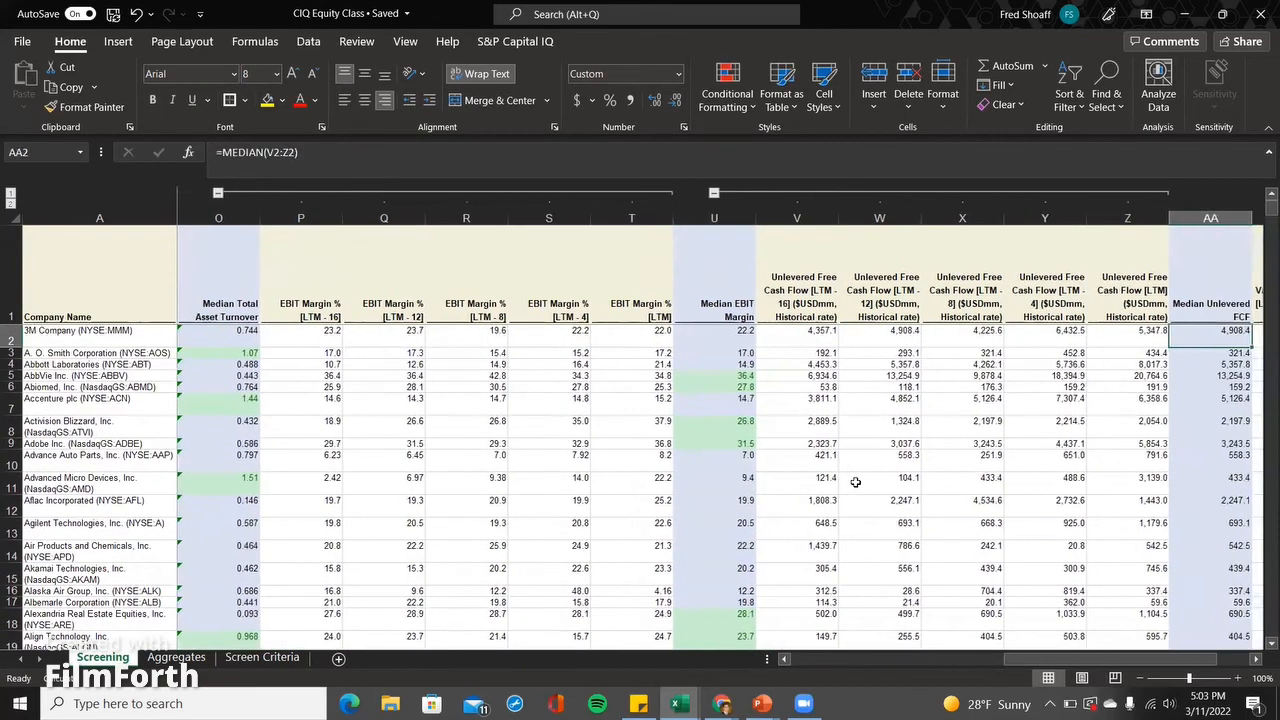
pyautogui.press('Left')
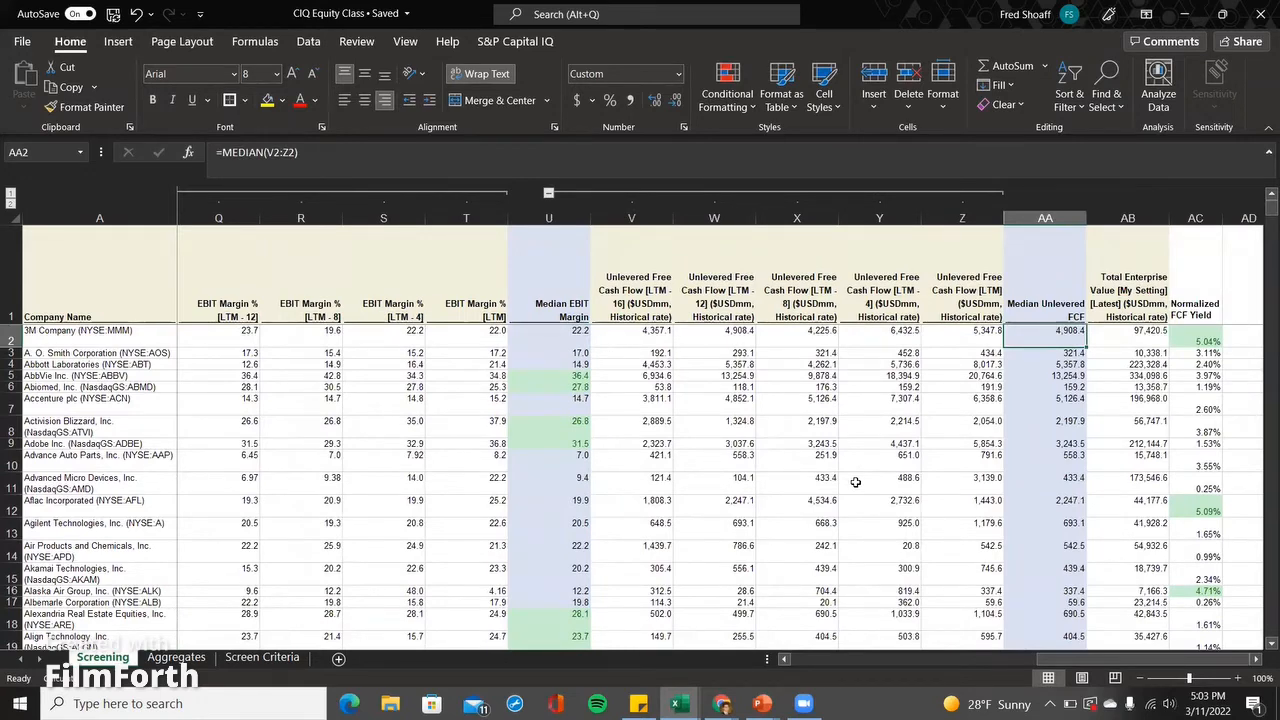
pyautogui.press('Left')
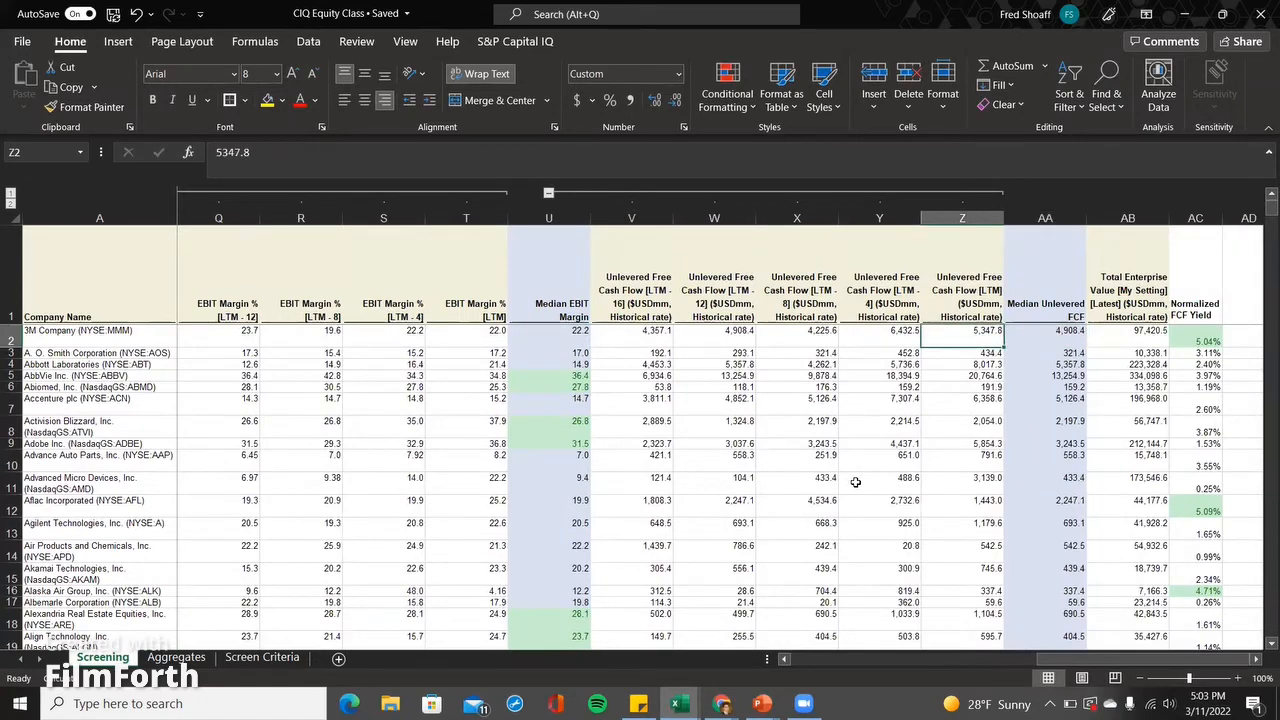
pyautogui.press('Right')
pyautogui.press('Right')
pyautogui.press('Right')
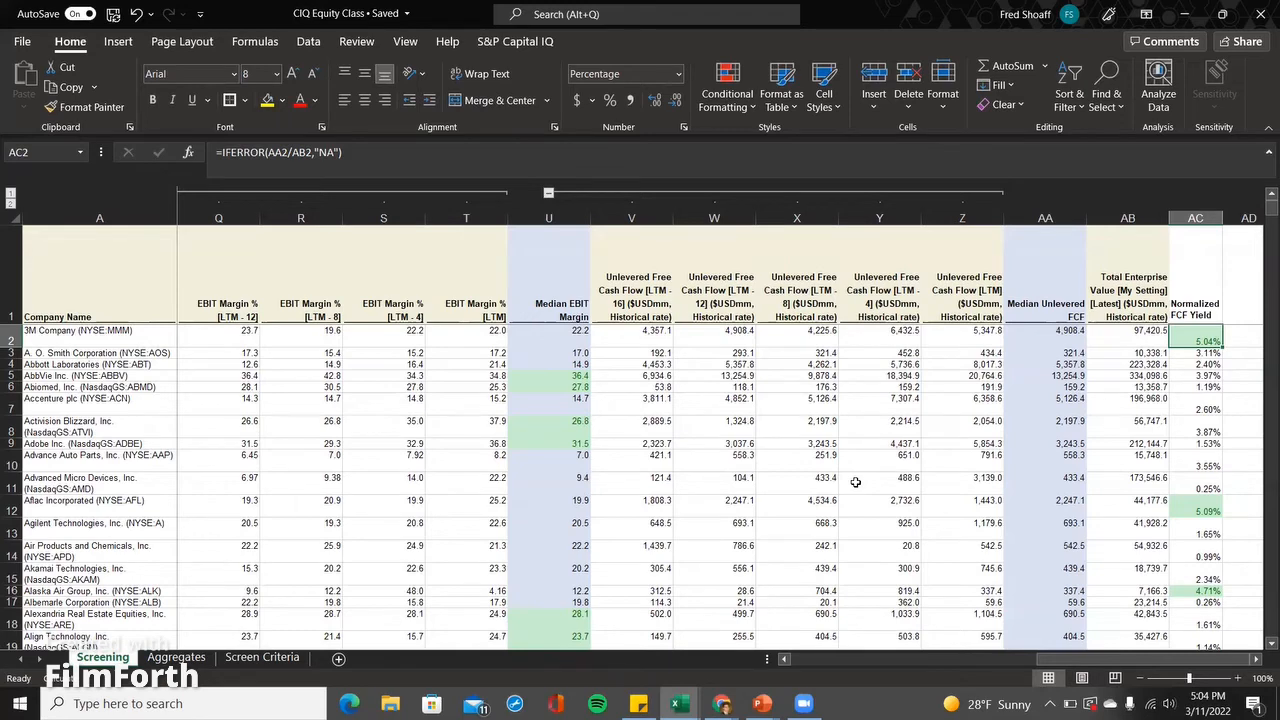
# - Examine 3M's five unlevered free cash flow values in V2:Z2 against the Median Unlevered FCF formula in AA2
pyautogui.press('Left')
pyautogui.press('Left')
pyautogui.press('Left')
pyautogui.press('Right')
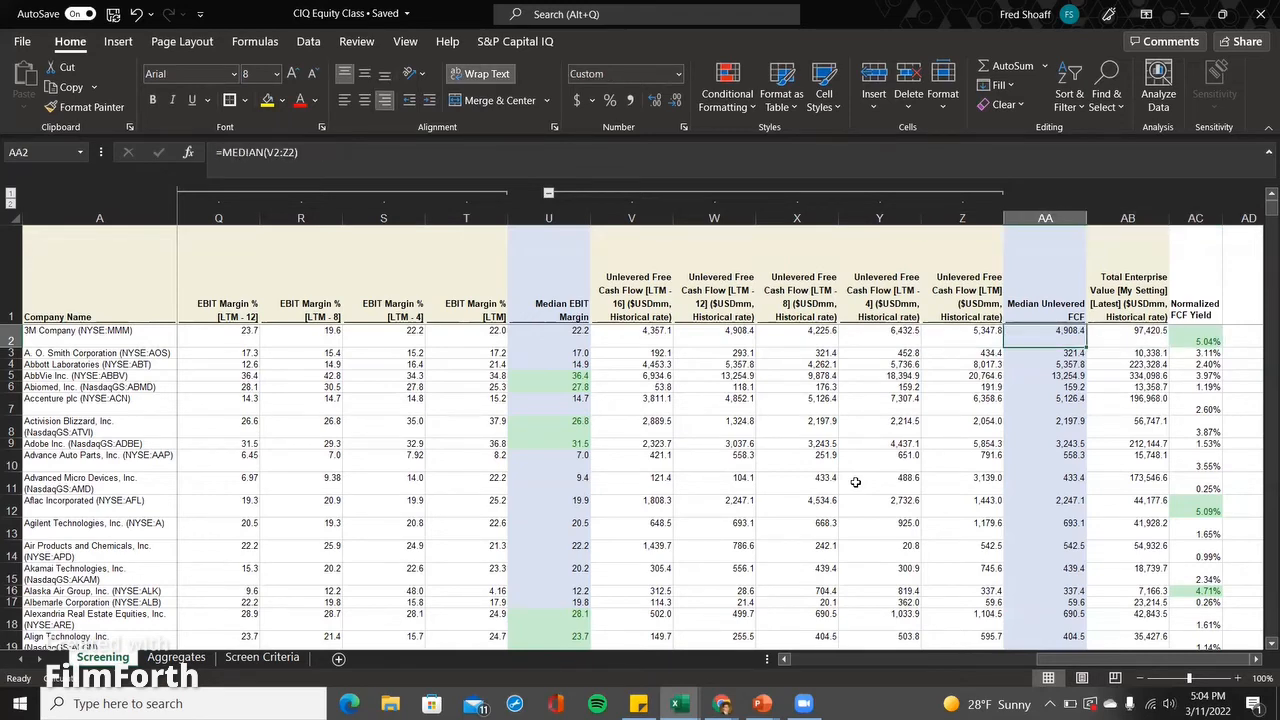
pyautogui.press('Left')
pyautogui.press('Left')
pyautogui.press('Left')
pyautogui.press('Left')
pyautogui.press('Left')
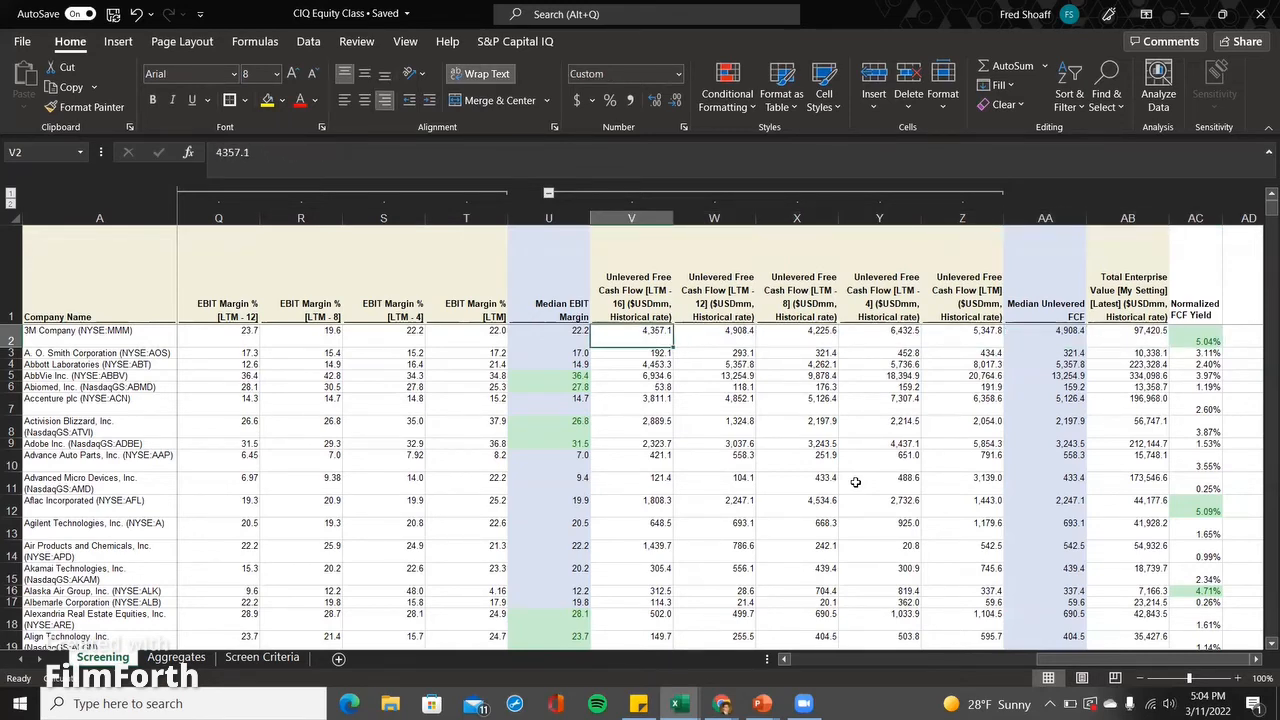
pyautogui.press('Right')
pyautogui.press('Right')
pyautogui.press('Right')
pyautogui.press('Right')
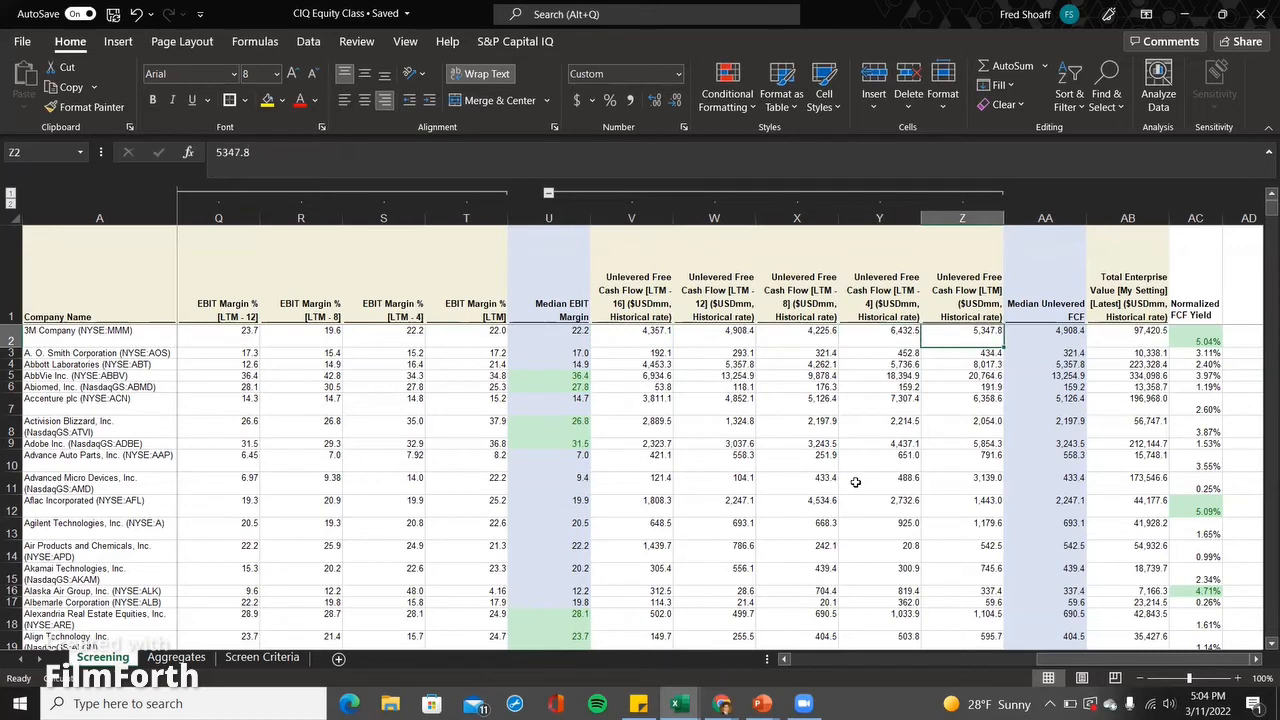
pyautogui.press('Right')
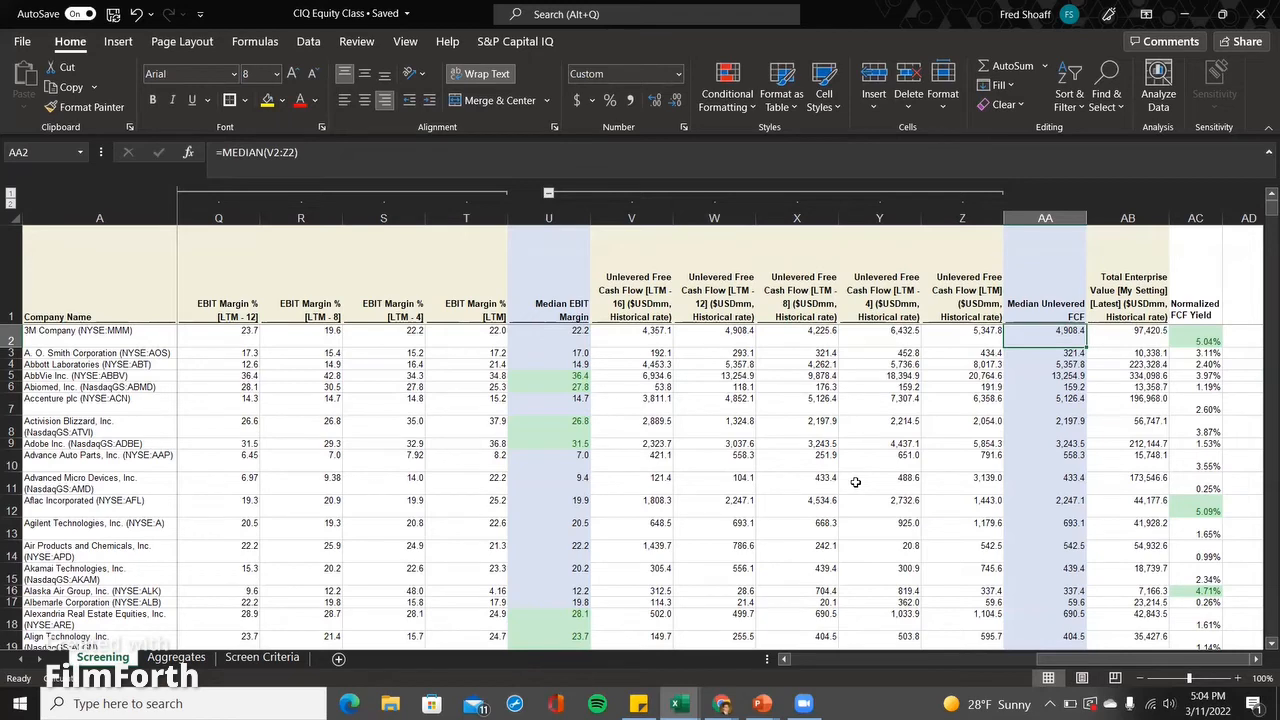
pyautogui.press('Left')
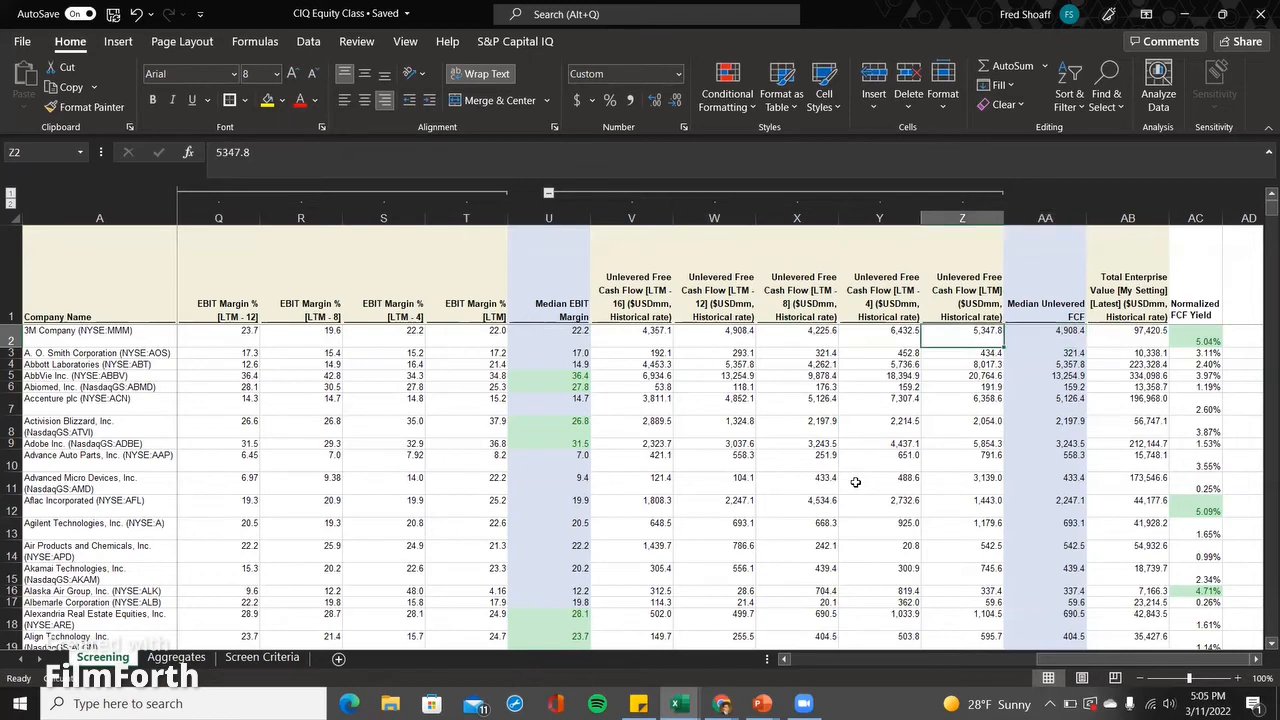
pyautogui.press('Left')
pyautogui.press('Left')
pyautogui.press('Left')
pyautogui.press('Left')
pyautogui.press('Right')
pyautogui.press('Right')
pyautogui.press('Right')
pyautogui.press('Right')
pyautogui.press('Right')
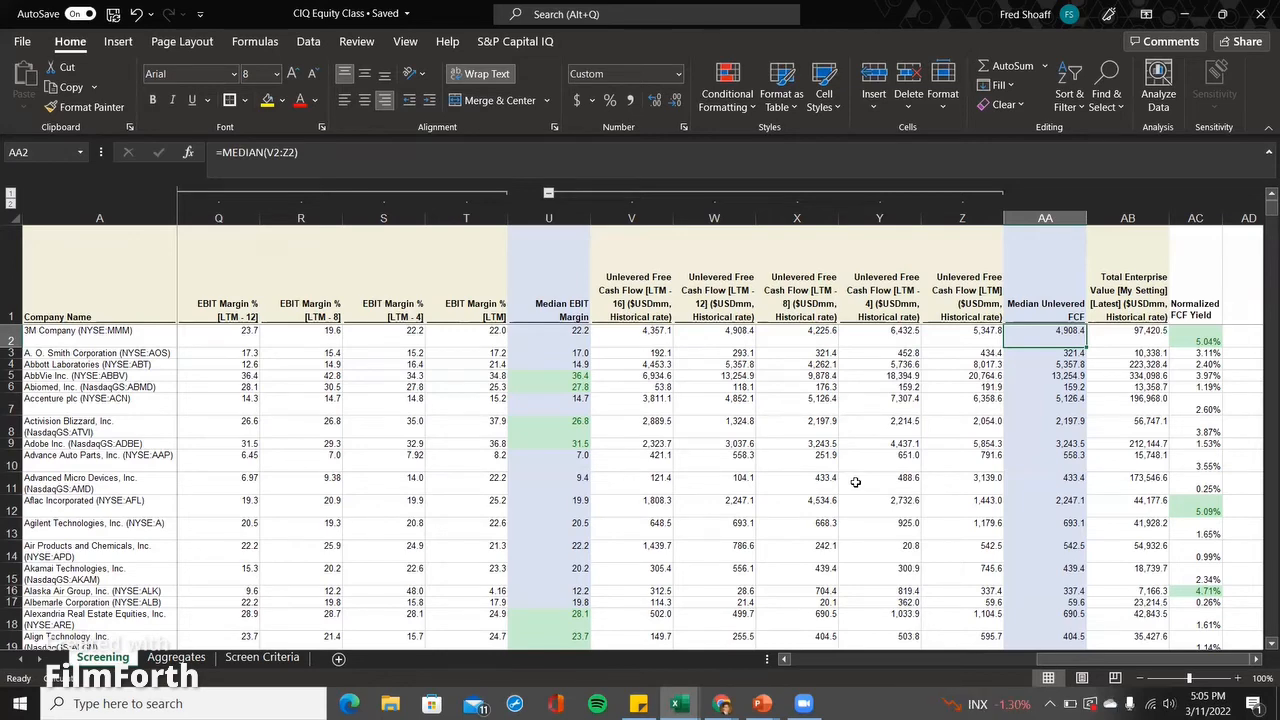
pyautogui.press('Left')
pyautogui.press('Left')
pyautogui.press('Left')
pyautogui.press('Left')
pyautogui.press('Left')
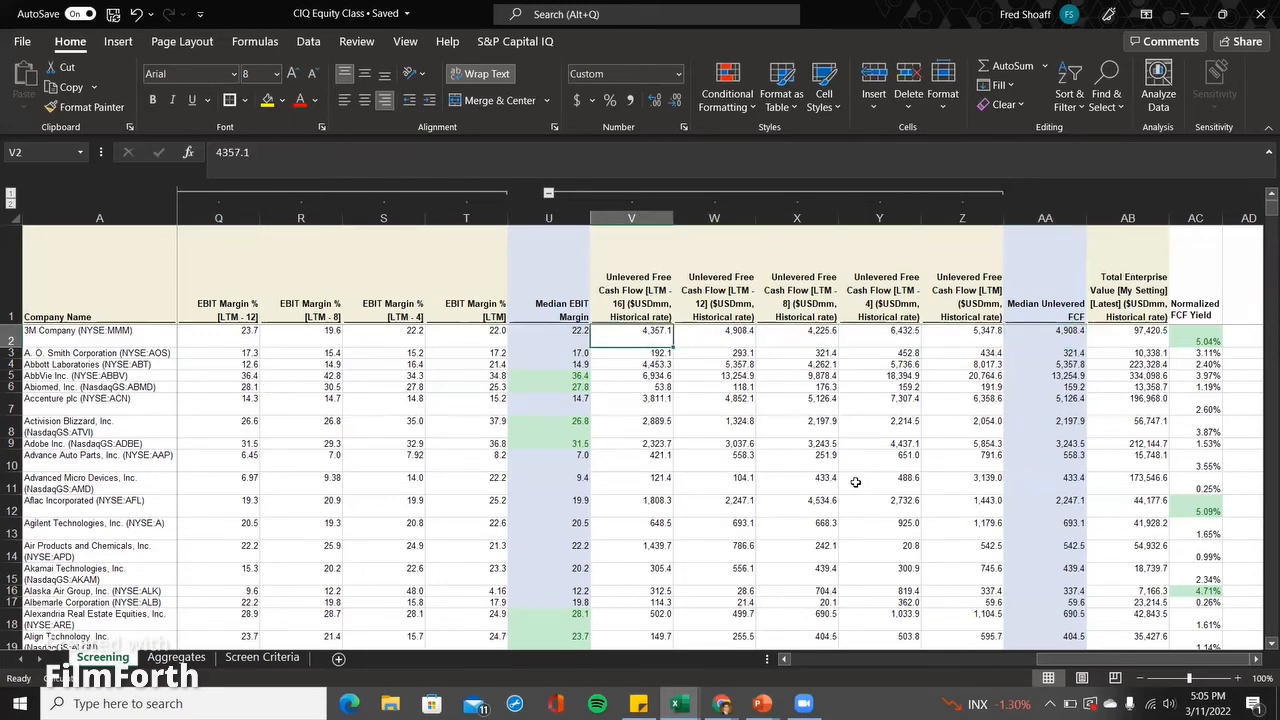
pyautogui.press('Right')
pyautogui.press('Right')
pyautogui.press('Right')
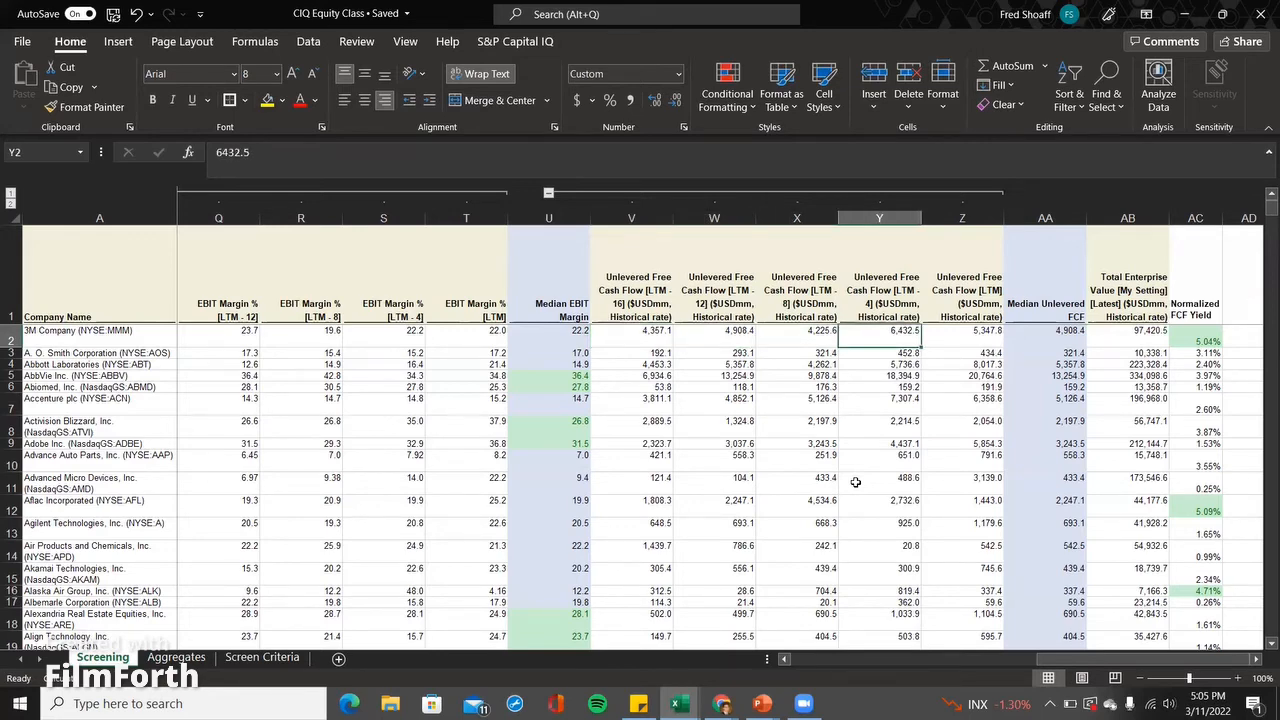
pyautogui.press('Right')
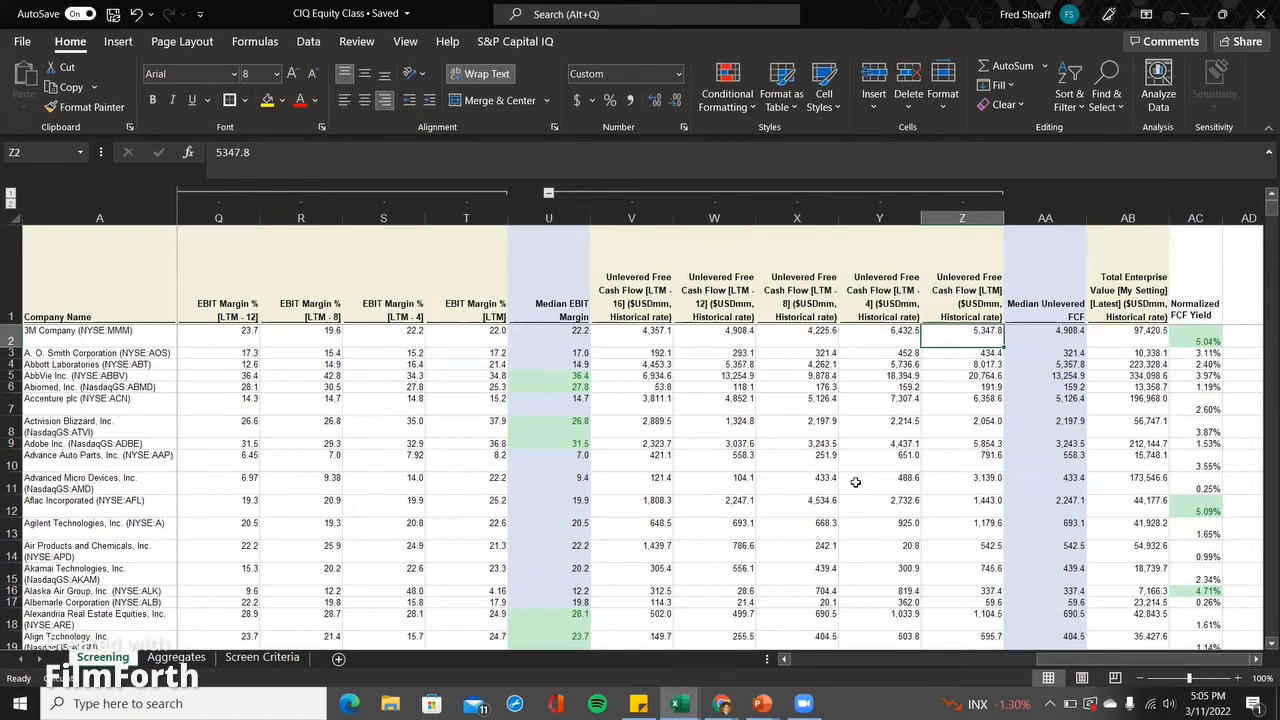
pyautogui.press('Right')
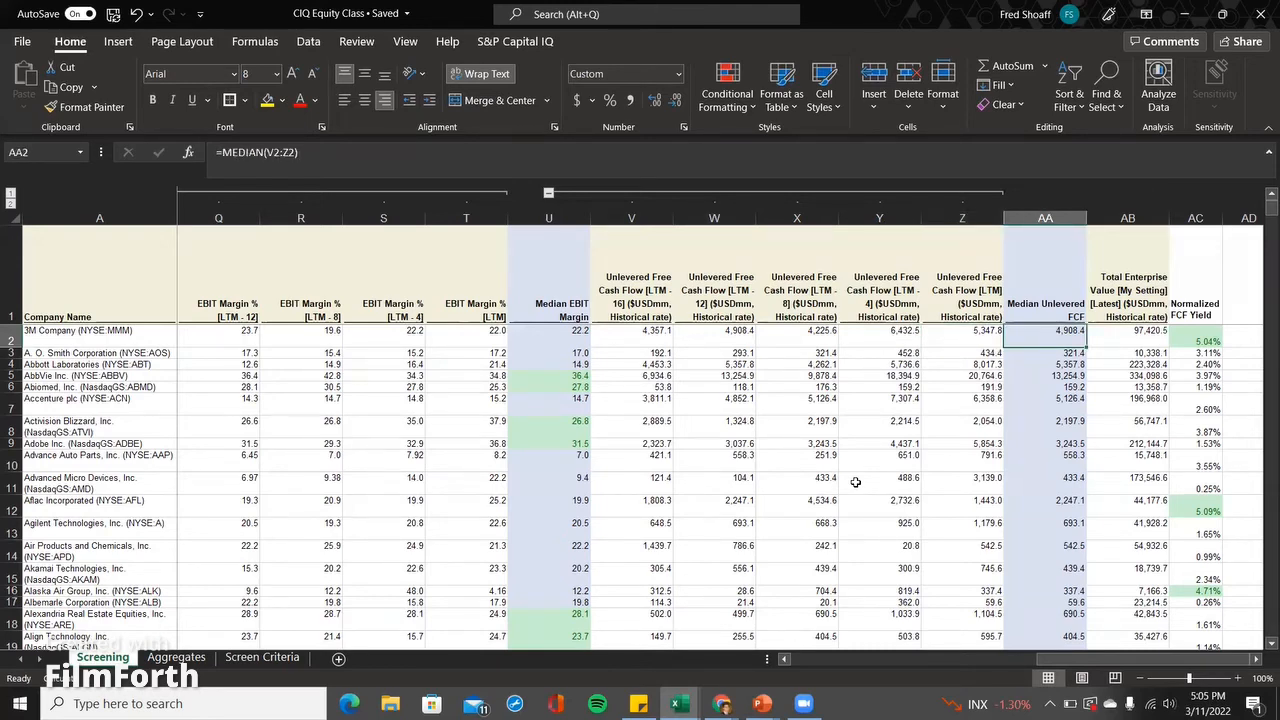
# - Compare 3M's latest LTM unlevered free cash flow in Z2 with its Median Unlevered FCF in AA2
pyautogui.press('Left')
pyautogui.press('Right')
pyautogui.press('Left')
pyautogui.press('Right')
pyautogui.press('Left')
pyautogui.press('Right')
pyautogui.press('Left')
pyautogui.press('Right')
# - Check 3M's Normalized FCF Yield formula in AC2 against its Median Unlevered FCF and Total Enterprise Value in AA2 and AB2
pyautogui.press('Right')
pyautogui.press('Right')
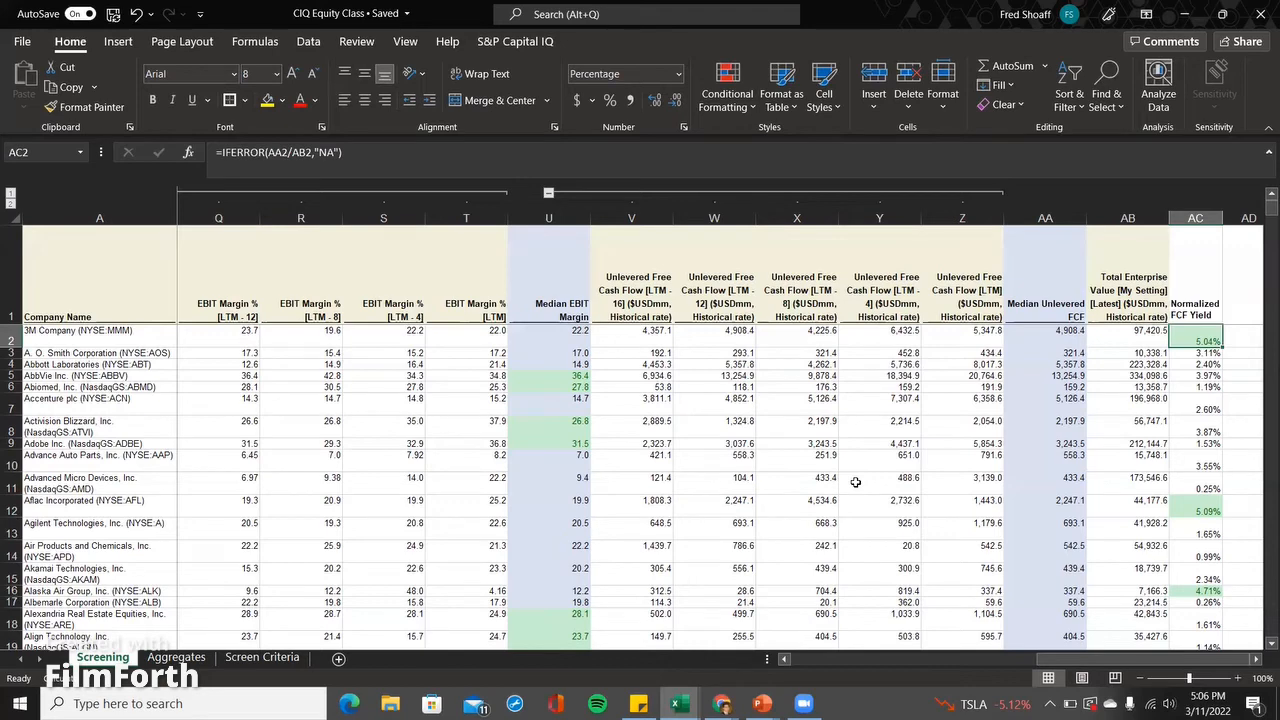
pyautogui.press('Left')
pyautogui.press('Left')
pyautogui.press('Right')
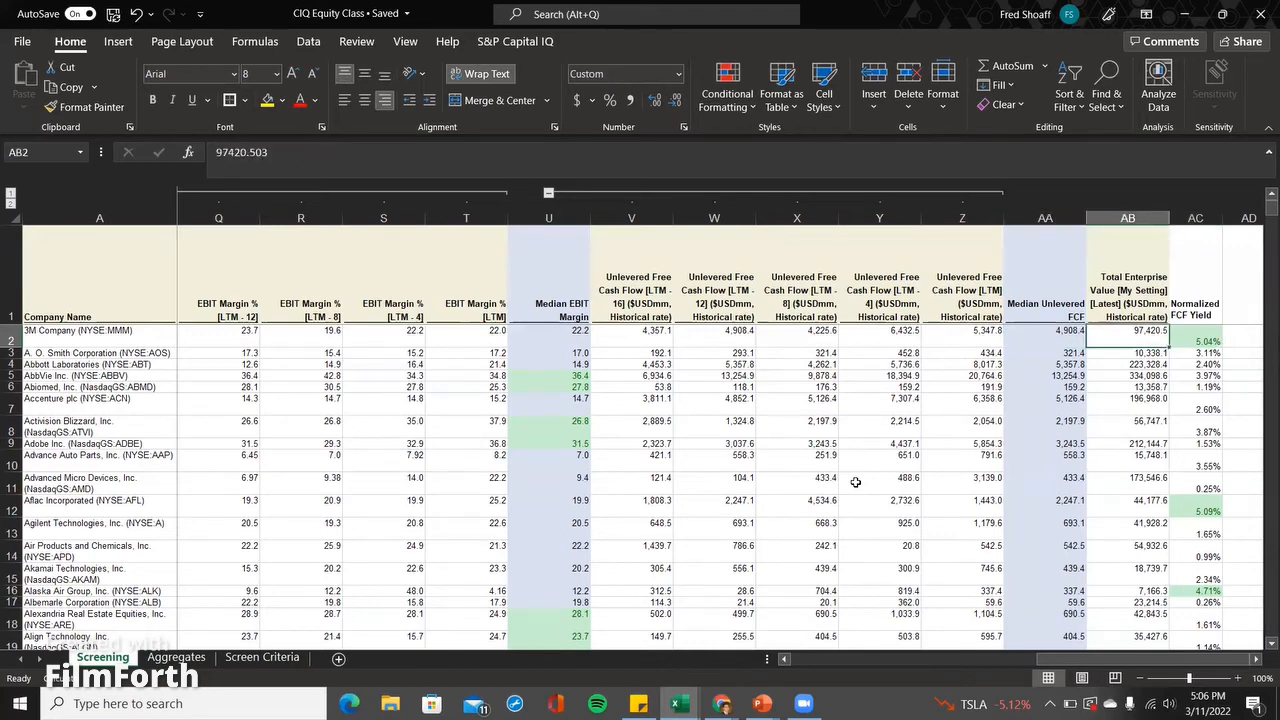
pyautogui.press('Right')
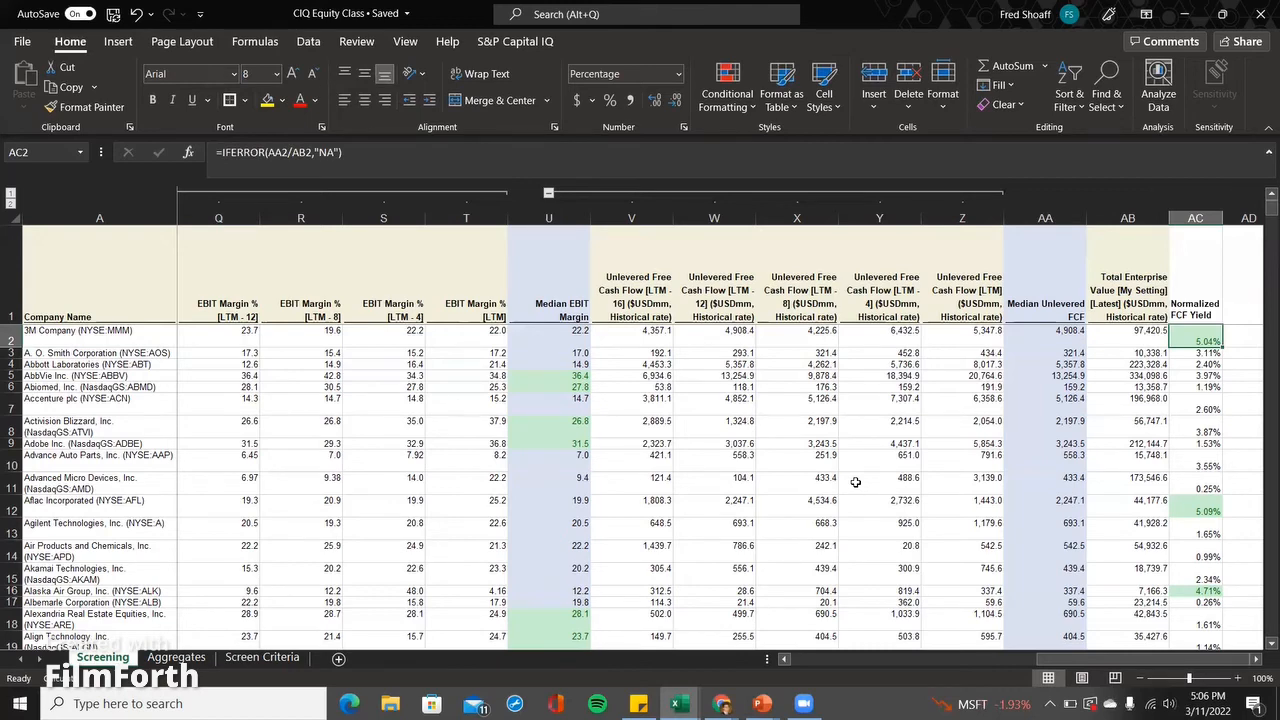
# - Replace 3M's Median Unlevered FCF formula in AA2 with a direct reference to the LTM - 4 value, =Y2
pyautogui.press('Left')
pyautogui.press('Left')
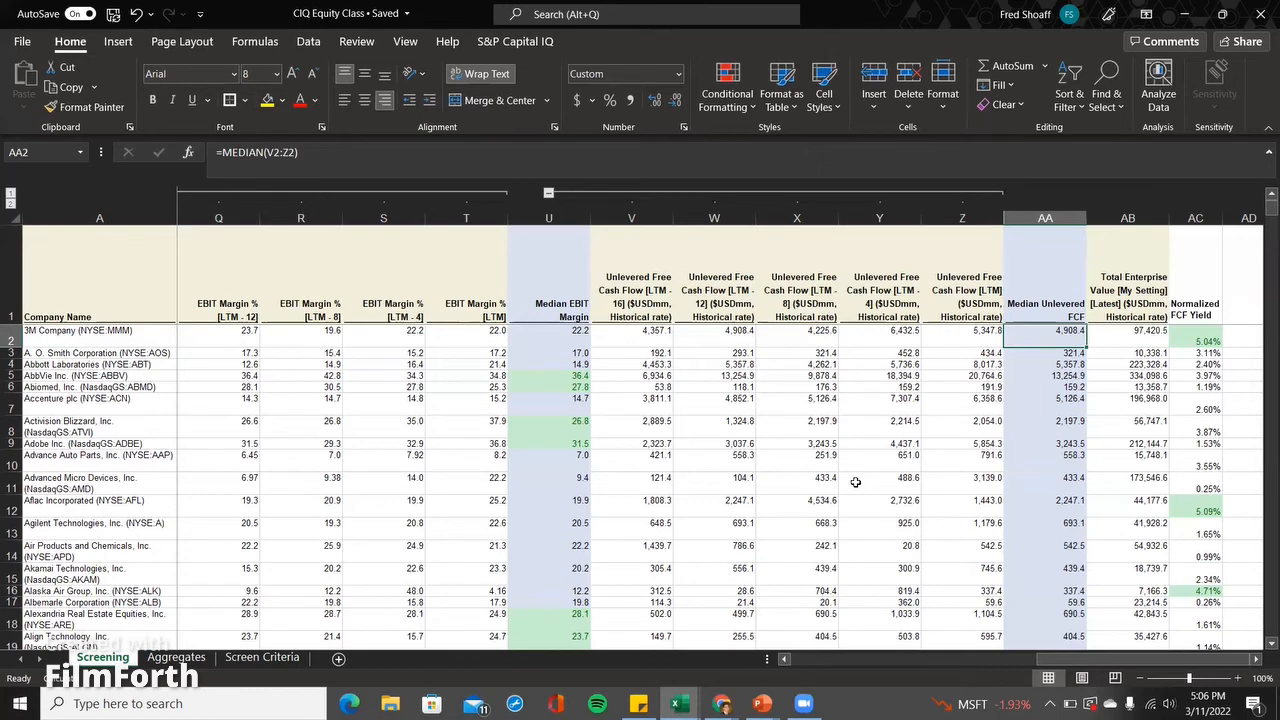
pyautogui.press('Left')
pyautogui.press('Left')
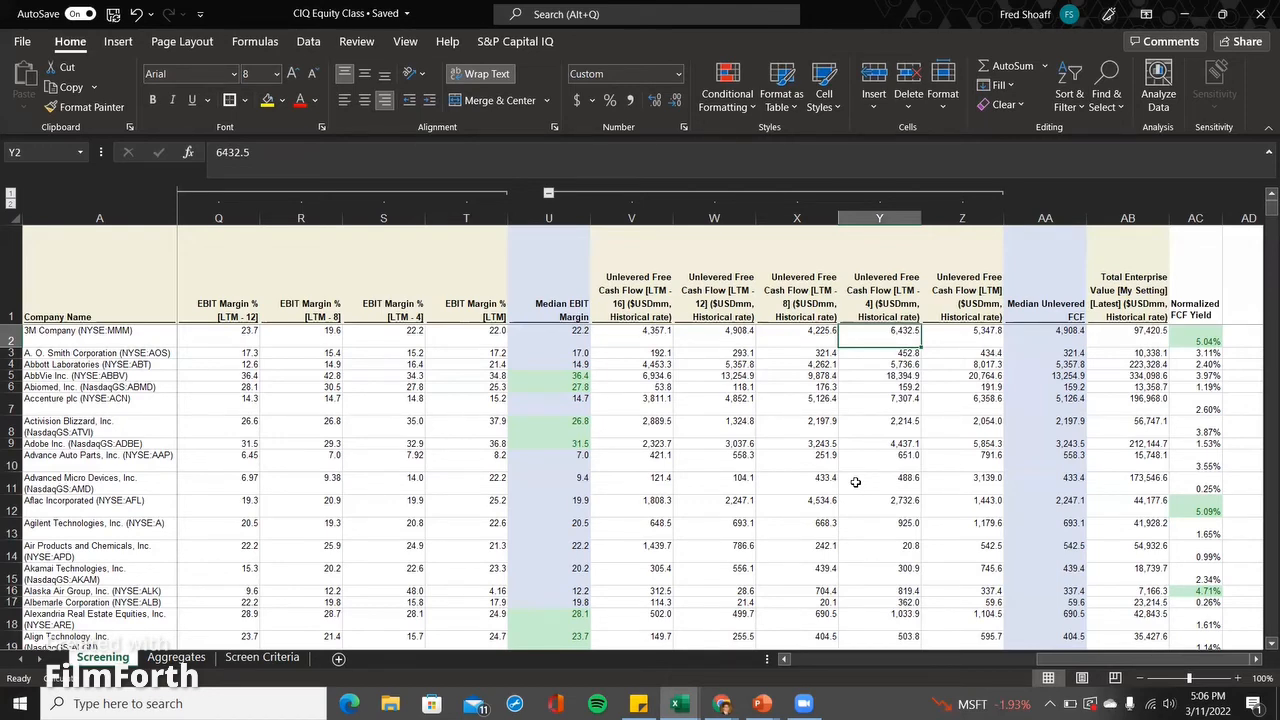
pyautogui.press('Right')
pyautogui.press('Right')
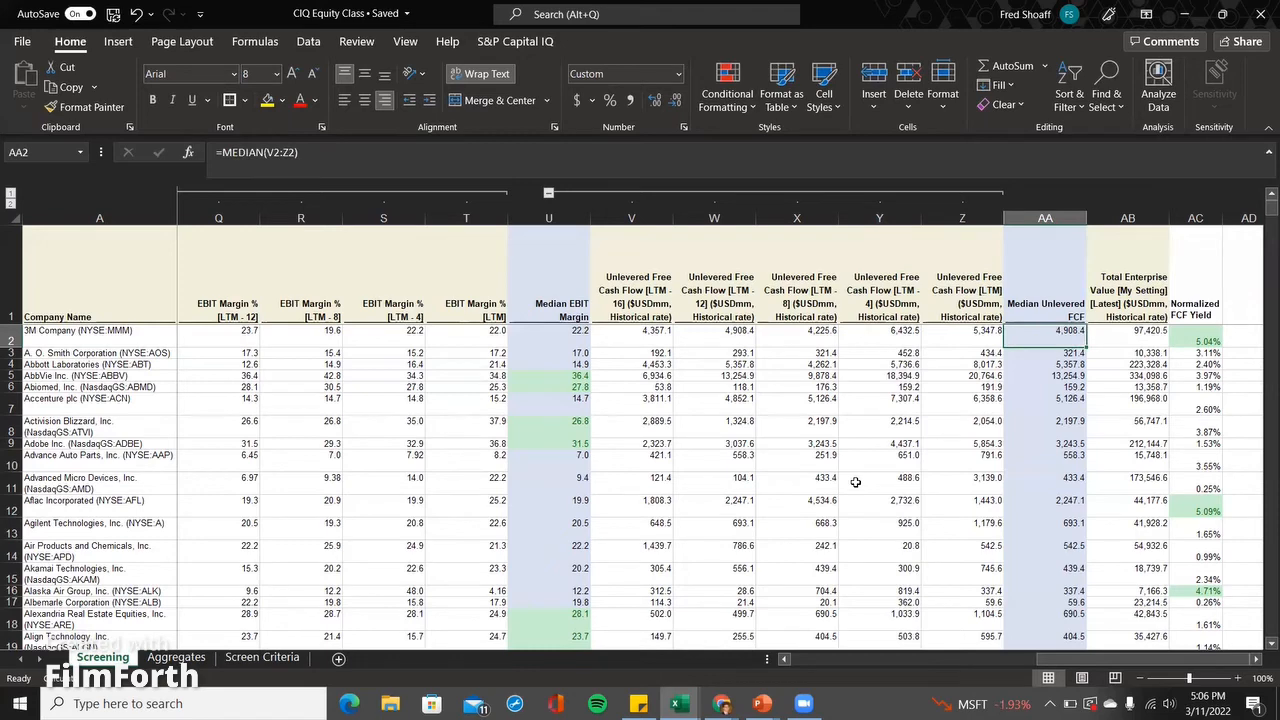
pyautogui.write('=')
pyautogui.press('Left')
pyautogui.press('Left')
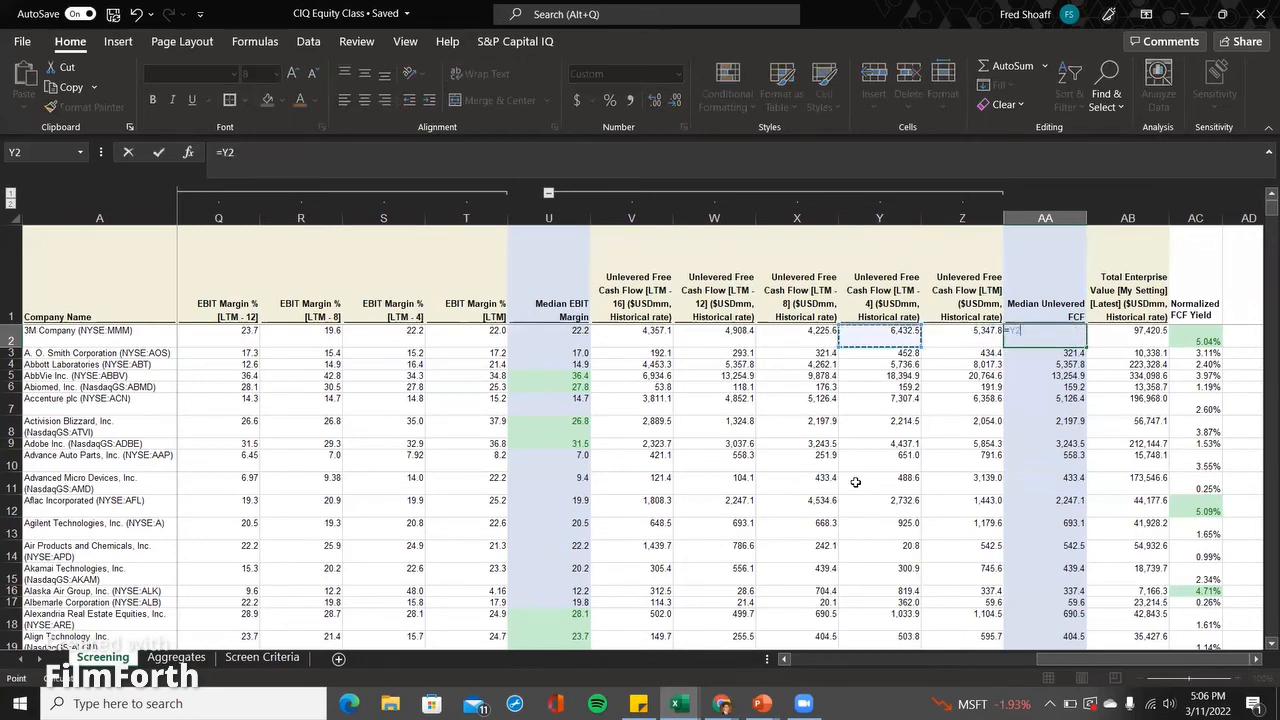
pyautogui.hotkey('ctrl', 'Return')
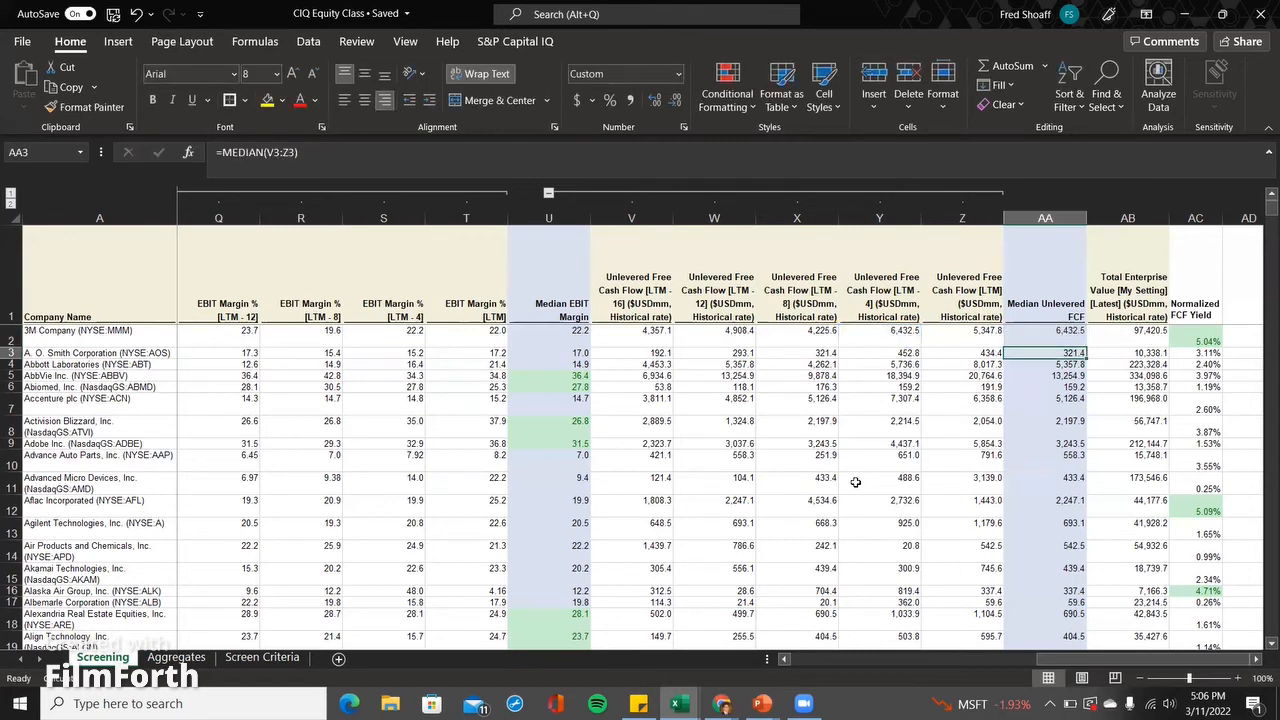
# - Recalculate 3M's Normalized FCF Yield in AC2 as =AA2/AB2
pyautogui.press('Right')
pyautogui.press('Right')
pyautogui.press('F2')
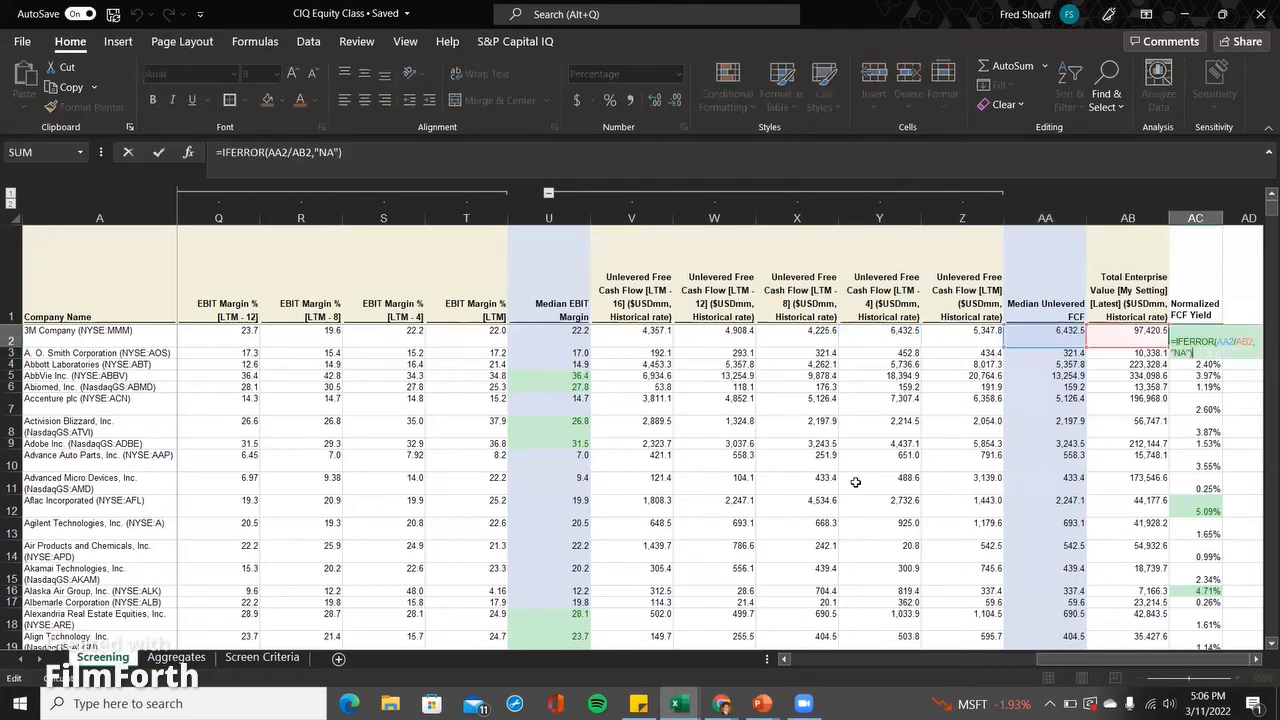
pyautogui.press('Escape')
pyautogui.press('Left')
pyautogui.press('Right')
pyautogui.press('F2')
pyautogui.press('Escape')
pyautogui.press('F2')
pyautogui.press('Escape')
pyautogui.write('=')
pyautogui.press('Left')
pyautogui.press('Left')
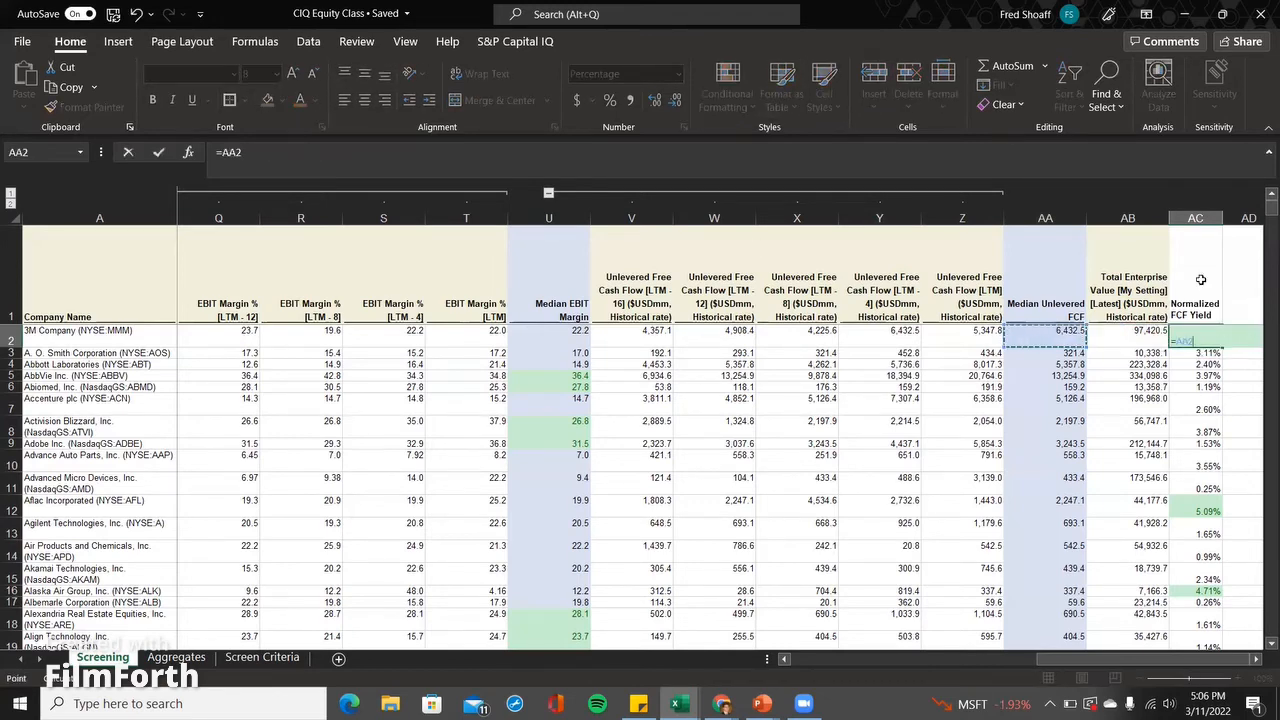
pyautogui.write('/')
pyautogui.press('Right')
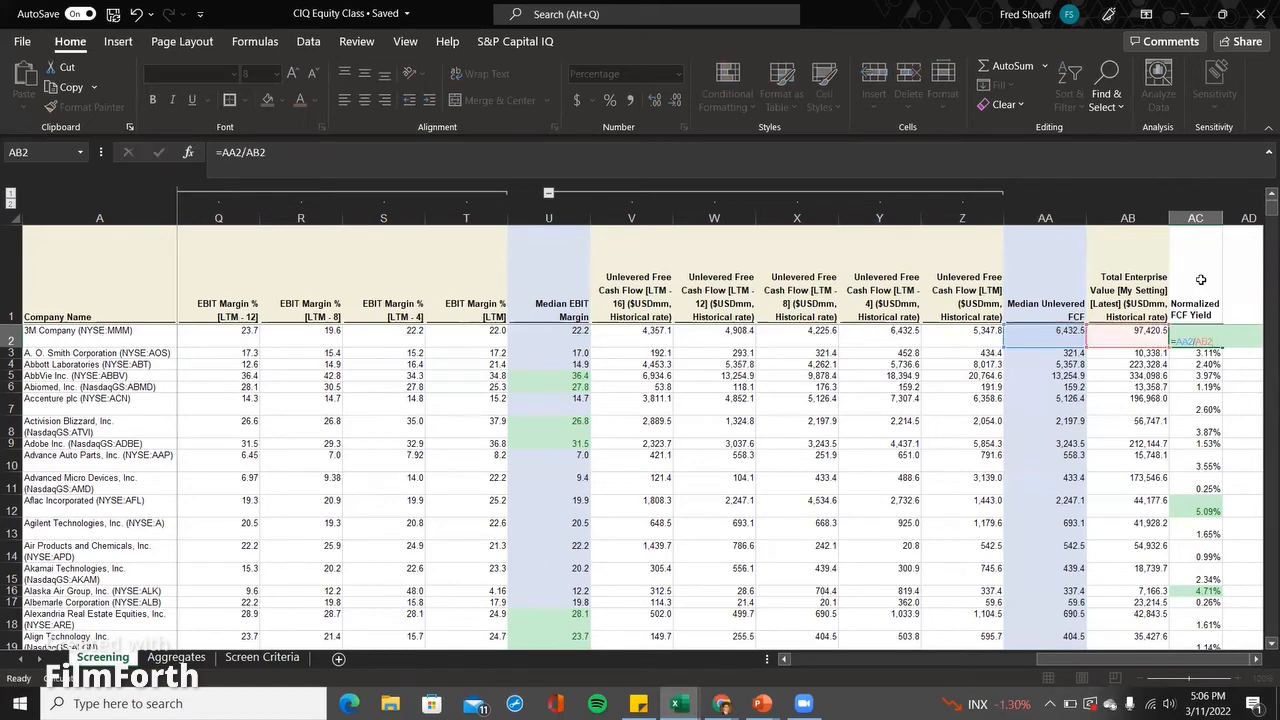
pyautogui.hotkey('ctrl', 'Return')
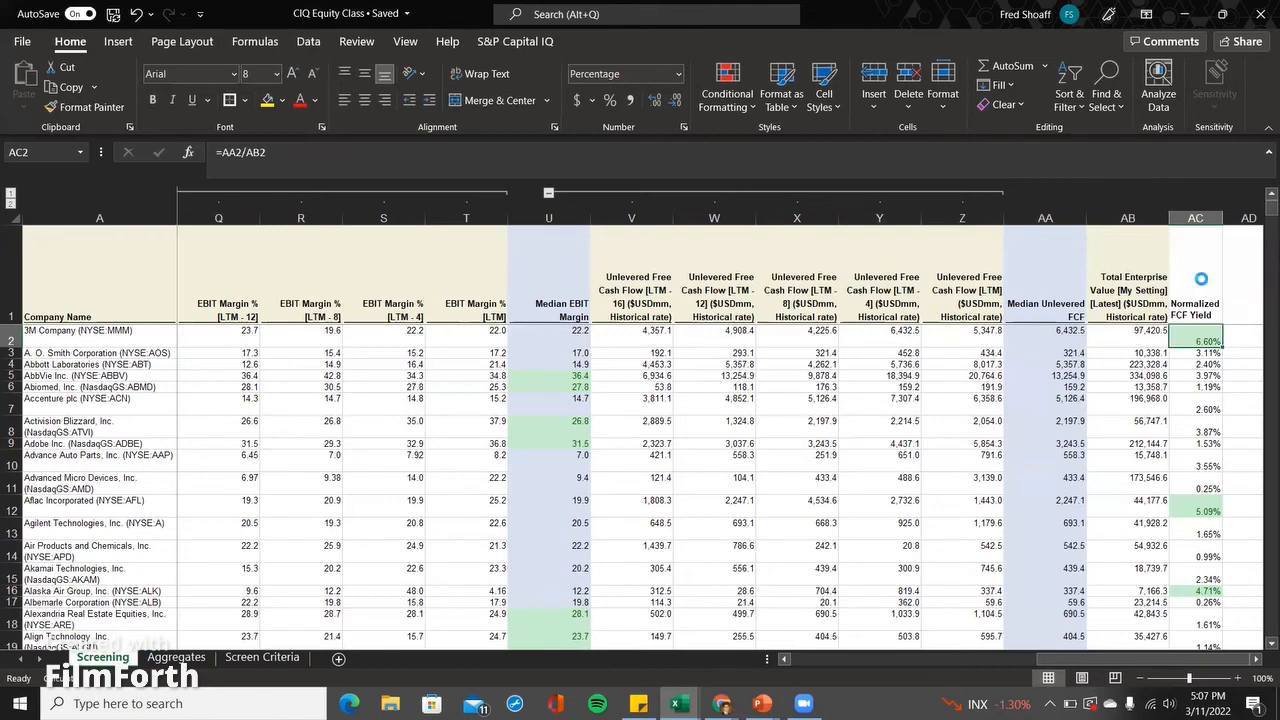
# - Undo the formula changes made to 3M's Normalized FCF Yield and Median Unlevered FCF
pyautogui.hotkey('ctrl', 'z')
pyautogui.hotkey('ctrl', 'z')
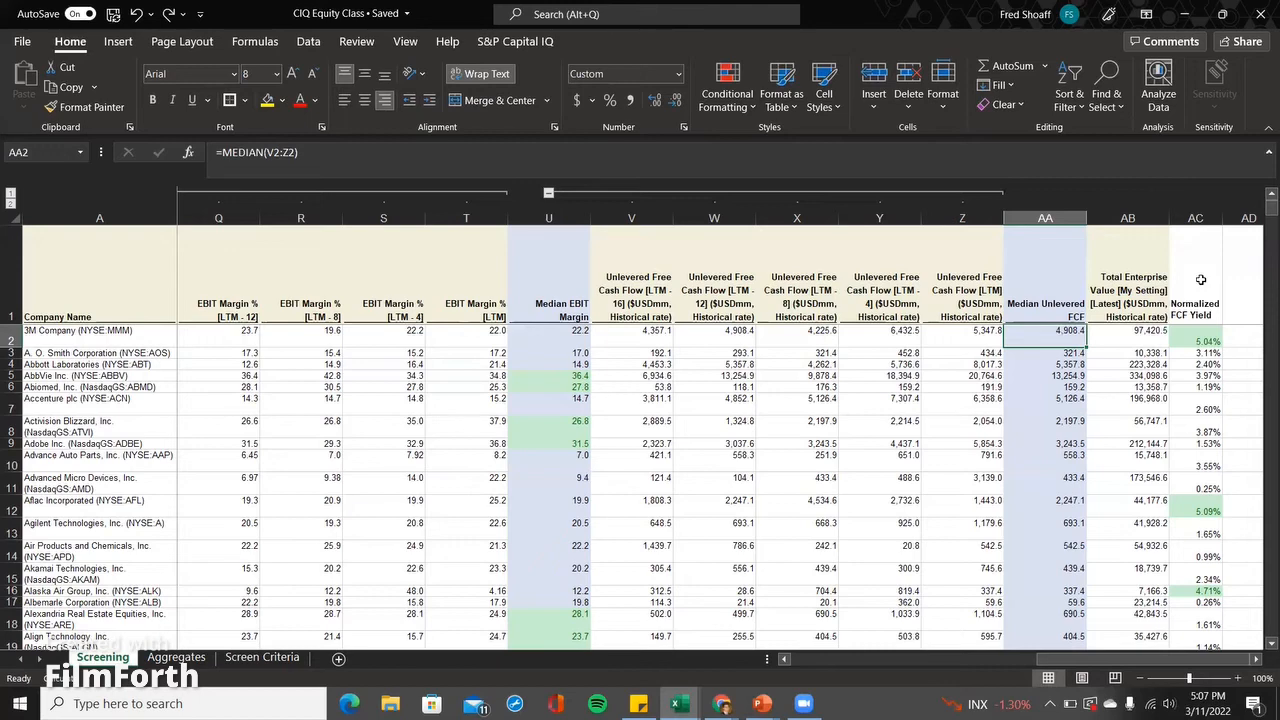
# - Review the Median Unlevered FCF column from 3M in row 2 down to Alaska Air Group in row 16
pyautogui.press('Down')
pyautogui.press('Down')
pyautogui.press('Down')
pyautogui.press('Down')
pyautogui.press('Down')
pyautogui.press('Down')
pyautogui.press('Down')
pyautogui.press('Down')
pyautogui.press('Down')
pyautogui.press('Down')
pyautogui.press('Down')
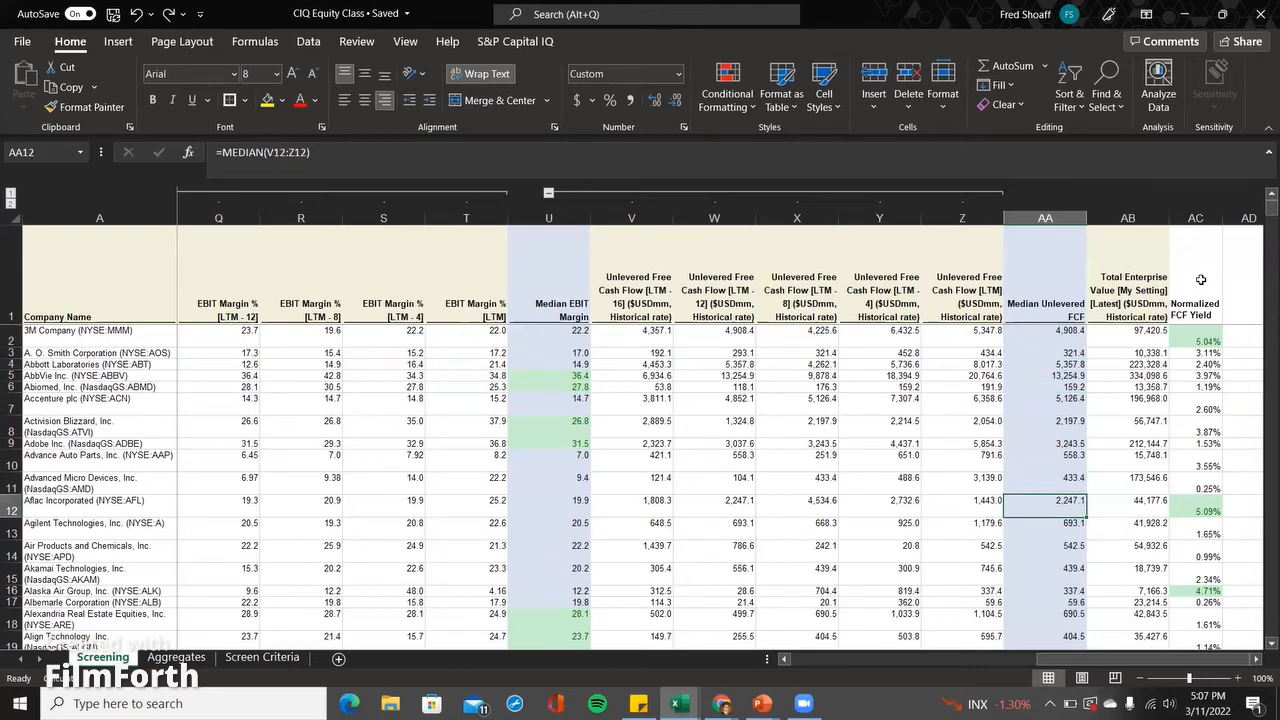
pyautogui.press('Down')
pyautogui.press('Down')
pyautogui.press('Down')
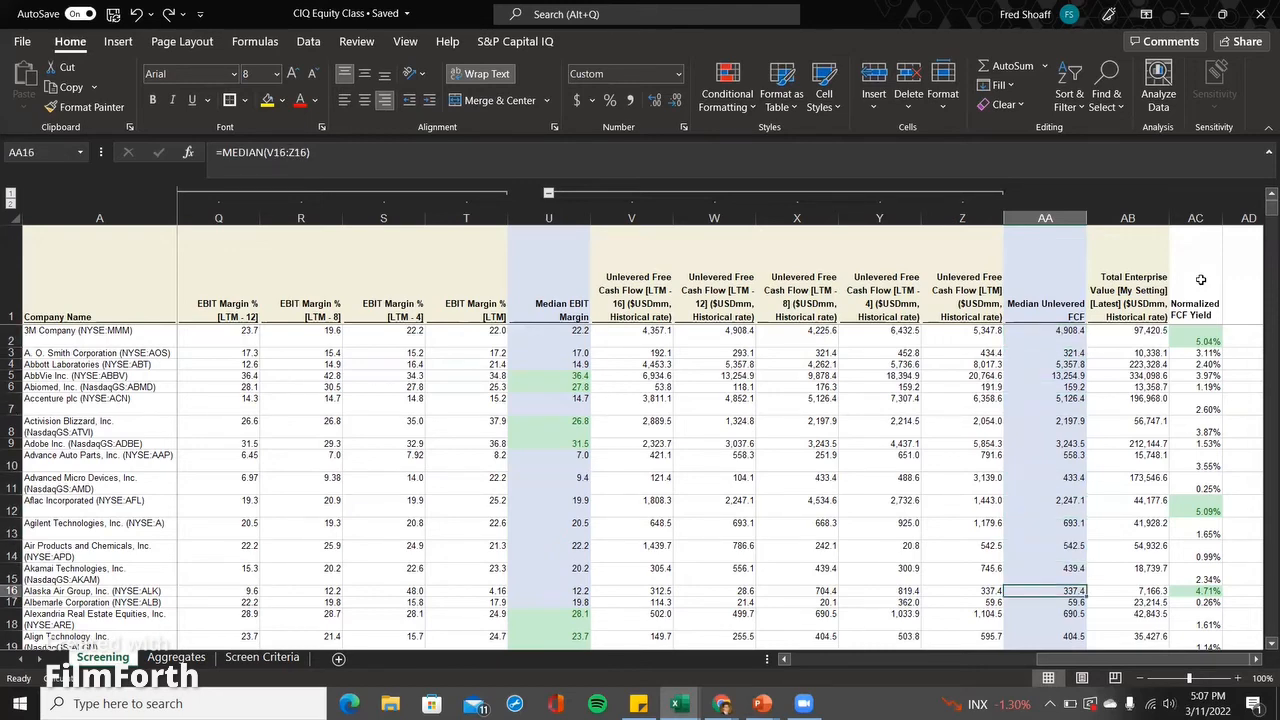
# - Examine Alaska Air Group's yearly unlevered free cash flows against its median and Total Enterprise Value in row 16
pyautogui.press('Left')
pyautogui.press('Left')
pyautogui.press('Left')
pyautogui.press('Left')
pyautogui.press('Left')
pyautogui.press('Right')
pyautogui.press('Right')
pyautogui.press('Right')
pyautogui.press('Right')
pyautogui.press('Right')
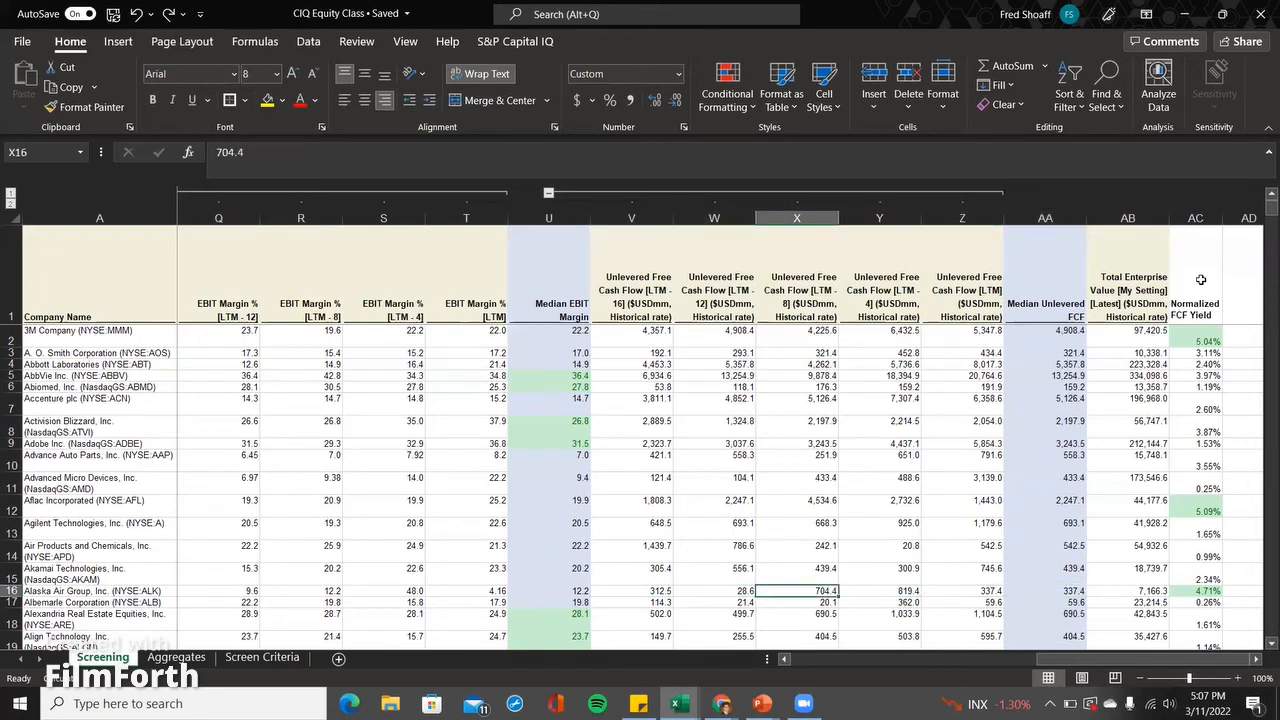
pyautogui.press('Right')
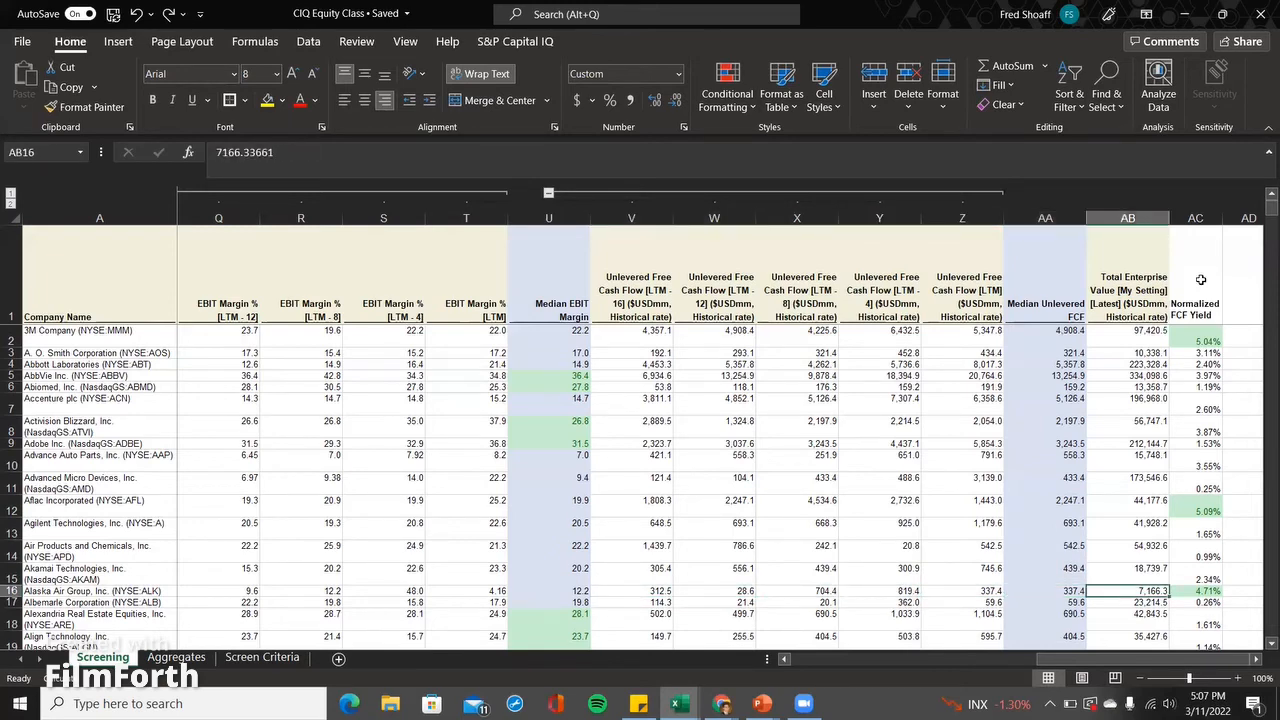
# - Review Total Enterprise Value from Albemarle in row 17 past Alphabet to Altria Group in AB23
pyautogui.press('Down')
pyautogui.press('Down')
pyautogui.press('Down')
pyautogui.press('Down')
pyautogui.press('Down')
pyautogui.press('Down')
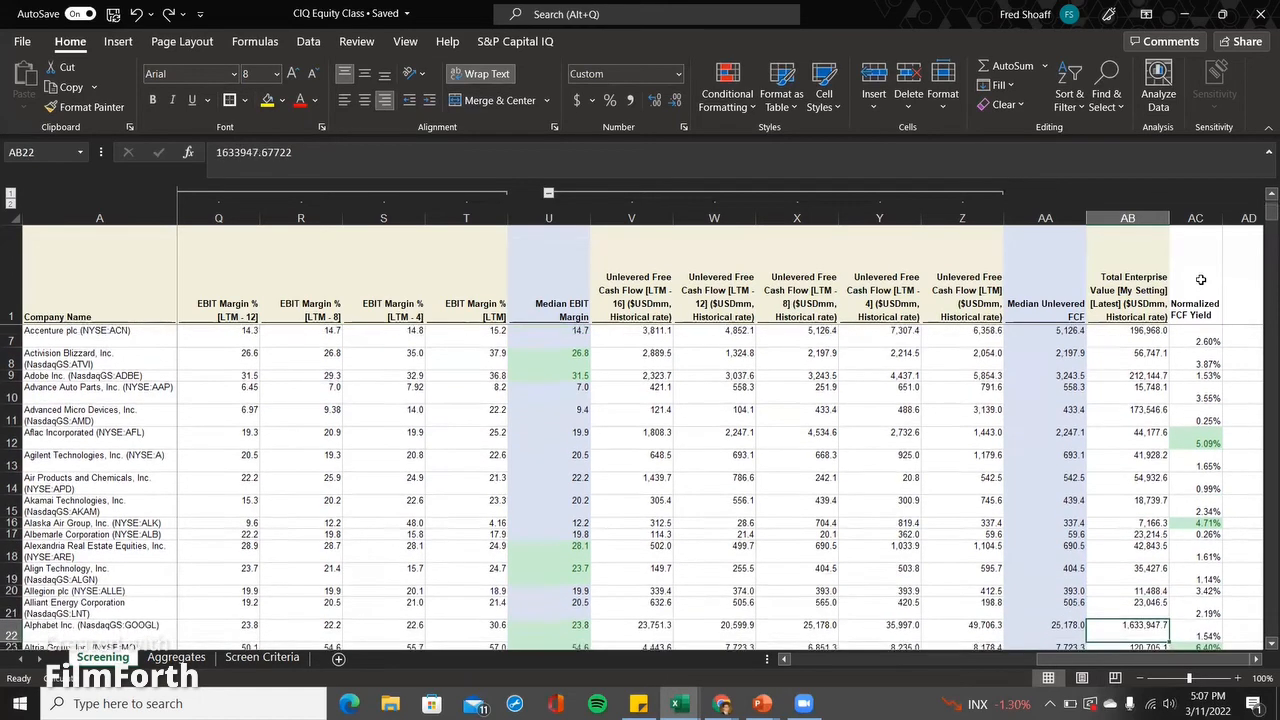
pyautogui.press('Down')
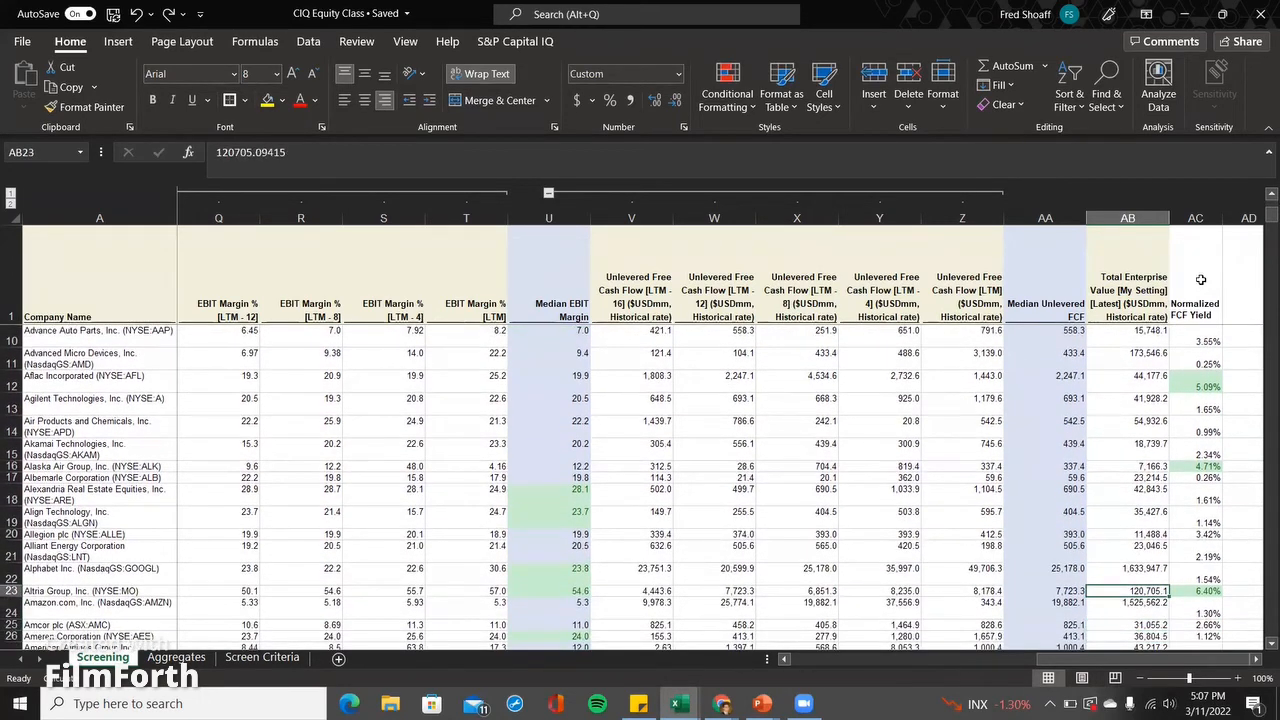
# - Go to the third-quartile formula below the Normalized FCF Yield column in AC503
pyautogui.press('Right')
pyautogui.hotkey('ctrl', 'Down')
pyautogui.hotkey('ctrl', 'Down')
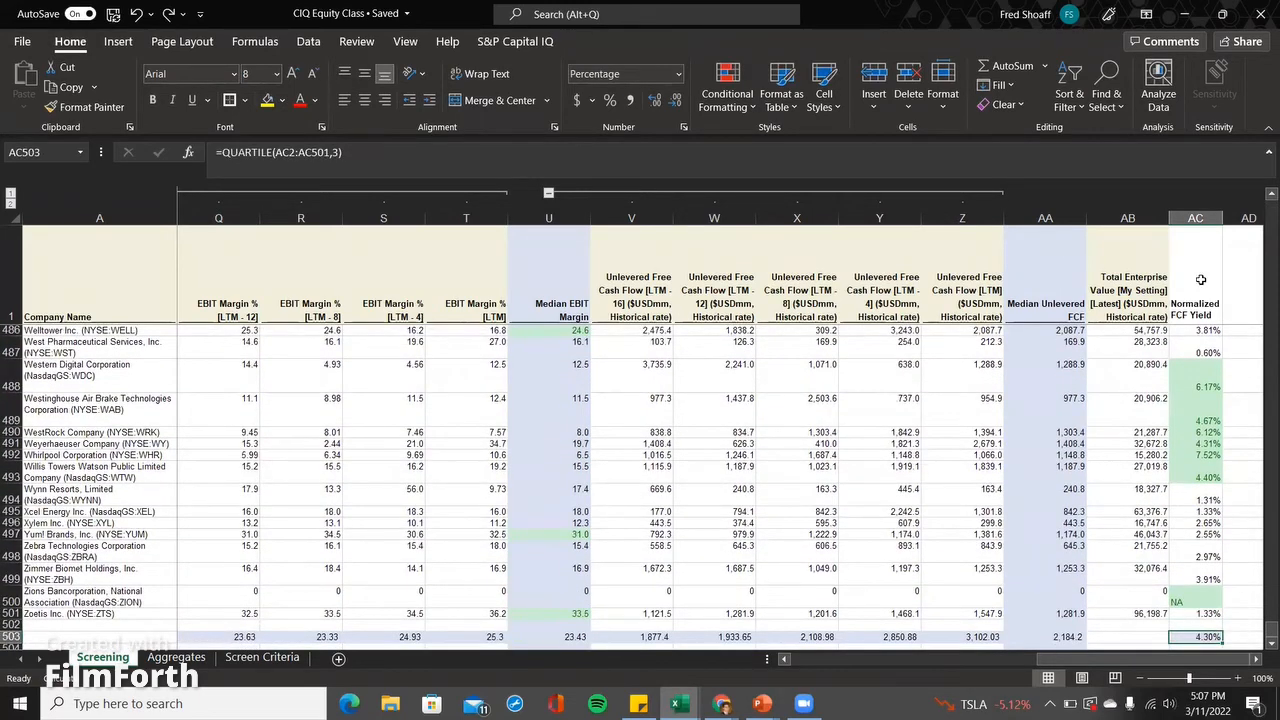
# - Review the highlighted Normalized FCF Yields upward from the quartile row to Western Digital in AC488
pyautogui.press('Up')
pyautogui.press('Up')
pyautogui.press('Up')
pyautogui.press('Up')
pyautogui.press('Up')
pyautogui.press('Up')
pyautogui.press('Up')
pyautogui.press('Up')
pyautogui.press('Up')
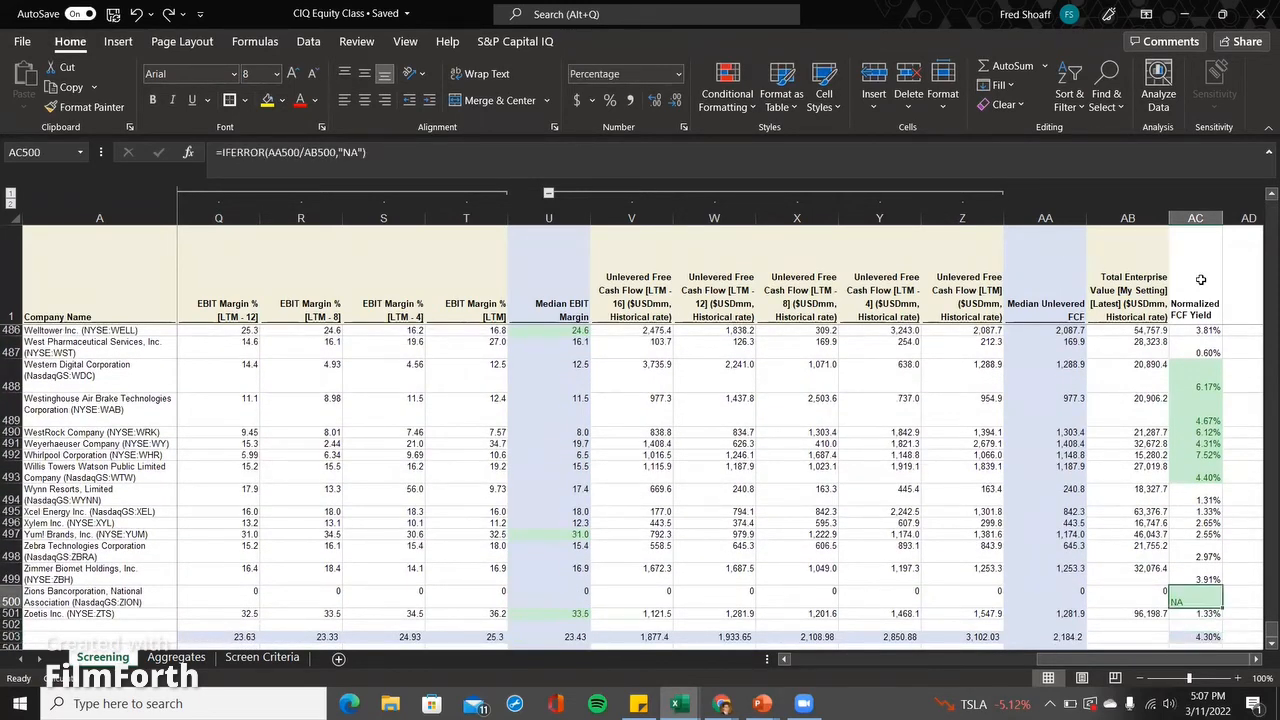
pyautogui.press('Up')
pyautogui.press('Up')
pyautogui.press('Up')
pyautogui.press('Up')
pyautogui.press('Up')
pyautogui.press('Up')
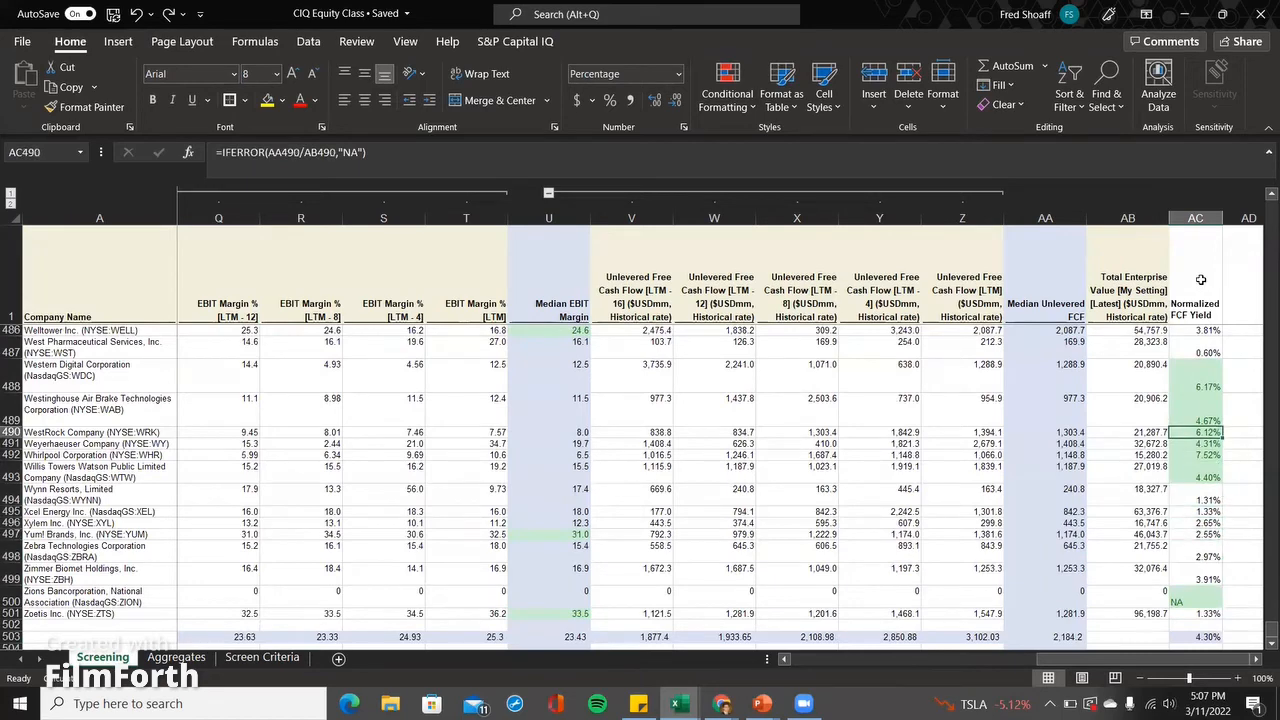
pyautogui.press('Up')
pyautogui.press('Up')
pyautogui.press('Down')
pyautogui.press('Down')
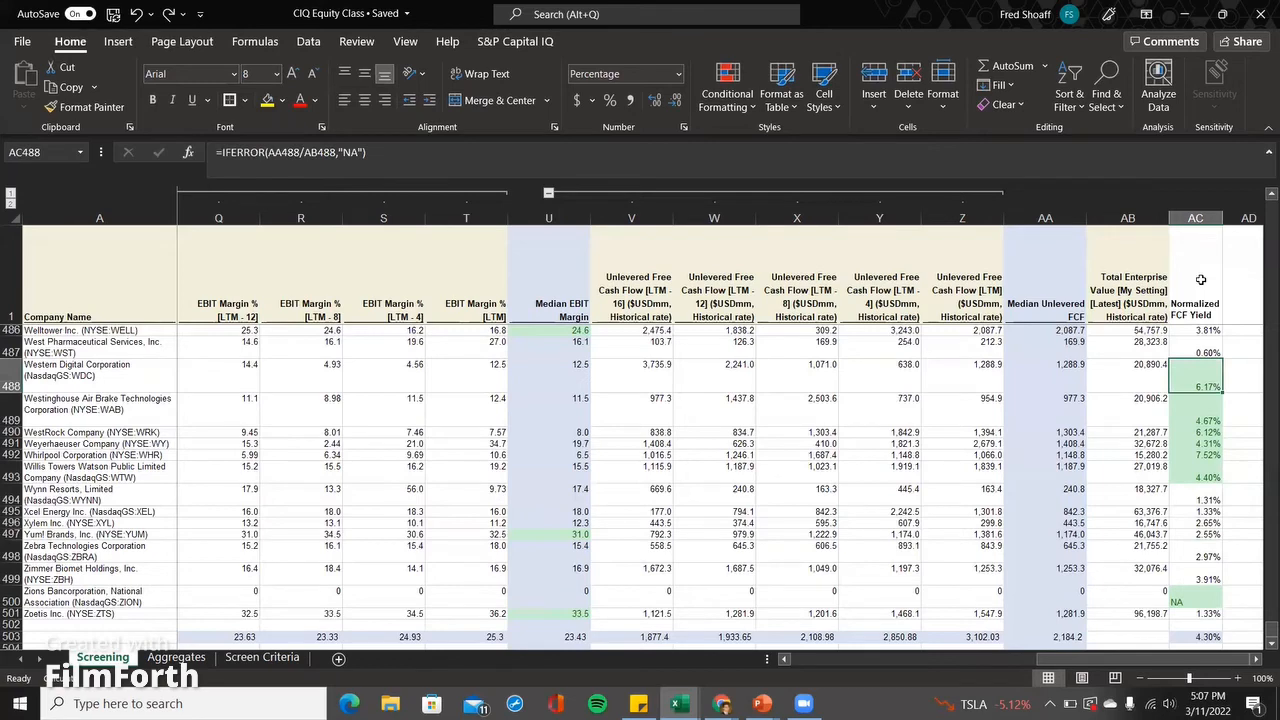
# - Check Western Digital's Median Unlevered FCF and Total Enterprise Value in row 488 against its Normalized FCF Yield
pyautogui.press('Left')
pyautogui.press('Left')
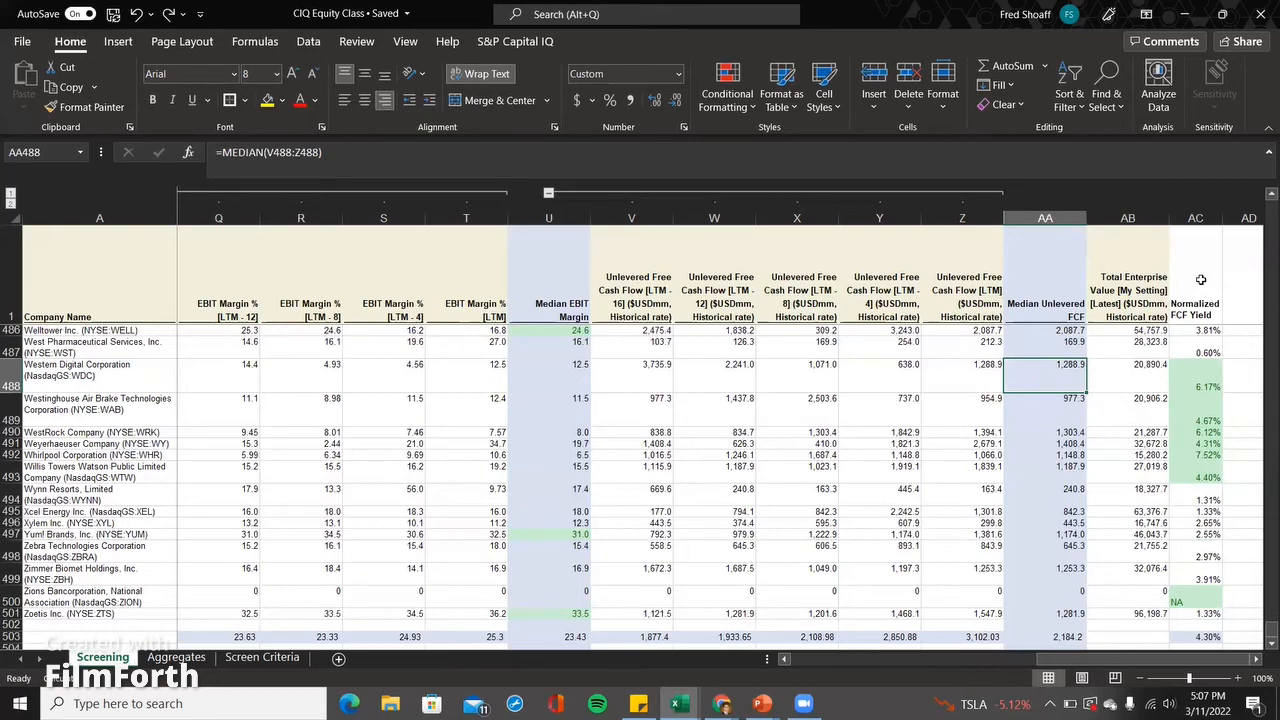
pyautogui.press('Right')
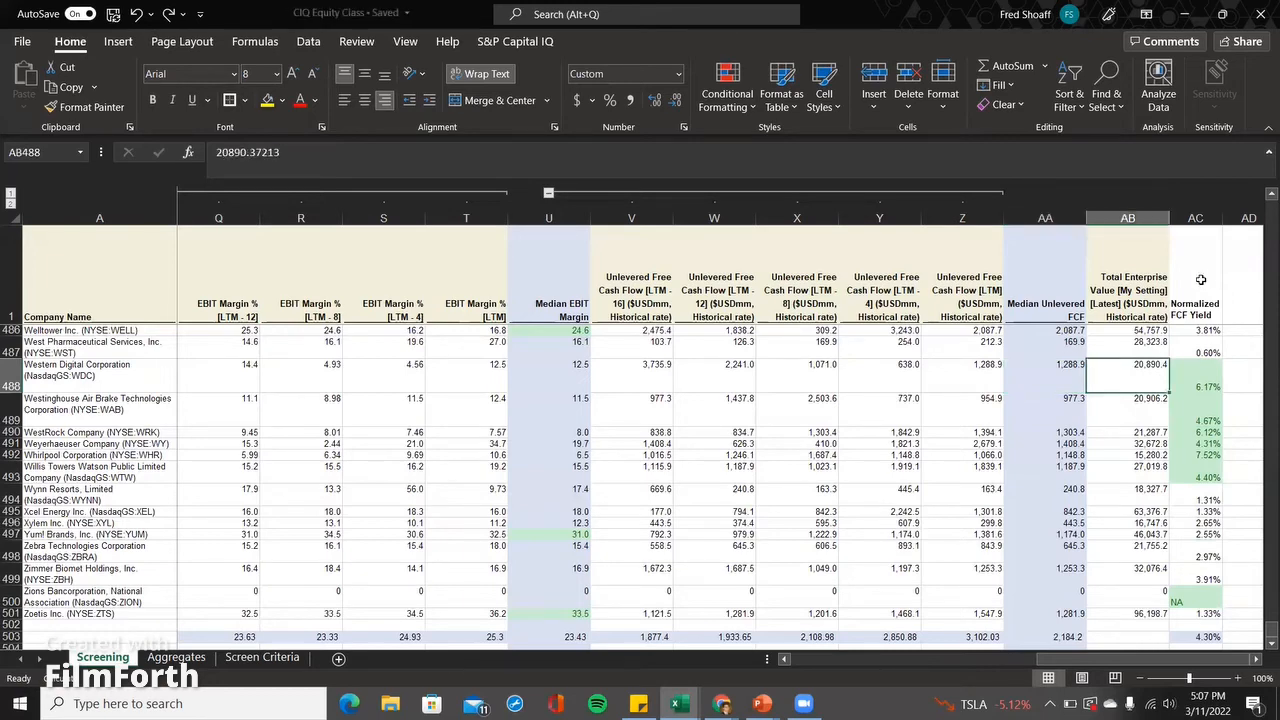
pyautogui.press('Right')
# - Review the Normalized FCF Yield column upward from row 487 to Vertex Pharmaceuticals in AC473
pyautogui.press('Up')
pyautogui.press('Up')
pyautogui.press('Up')
pyautogui.press('Up')
pyautogui.press('Up')
pyautogui.press('Up')
pyautogui.press('Up')
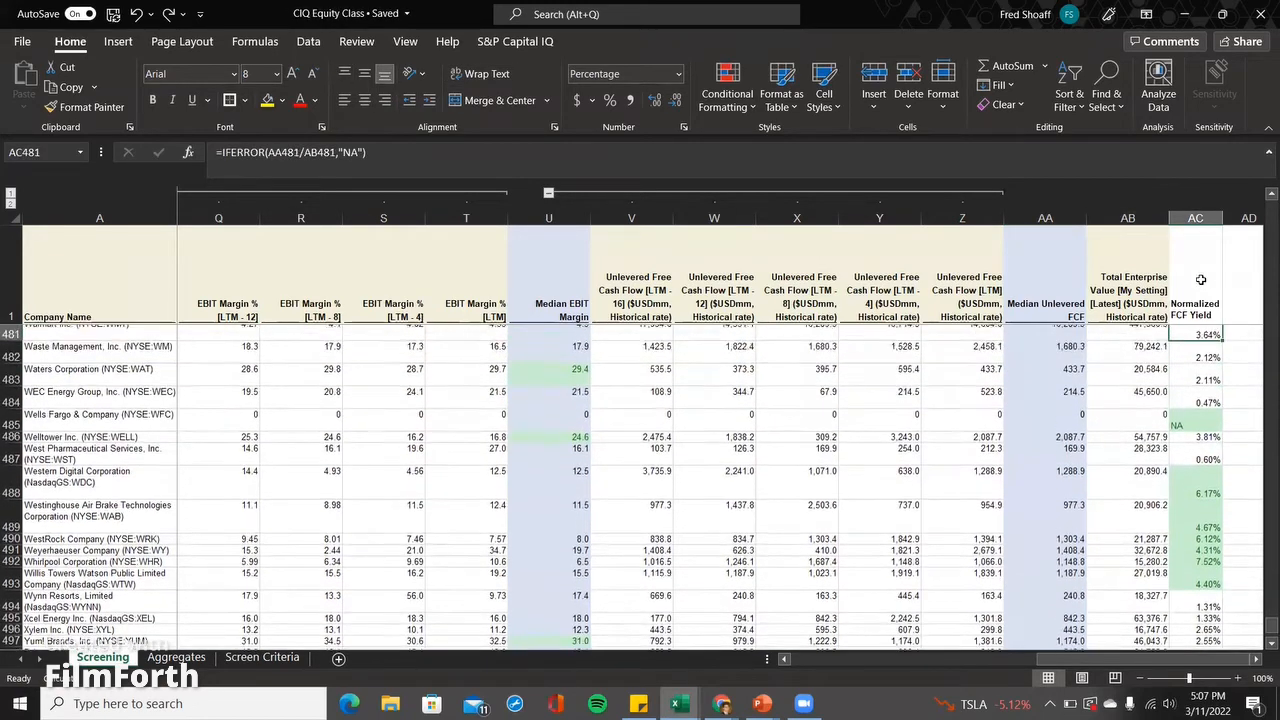
pyautogui.press('Up')
pyautogui.press('Up')
pyautogui.press('Up')
pyautogui.press('Up')
pyautogui.press('Up')
pyautogui.press('Up')
pyautogui.press('Up')
pyautogui.press('Up')
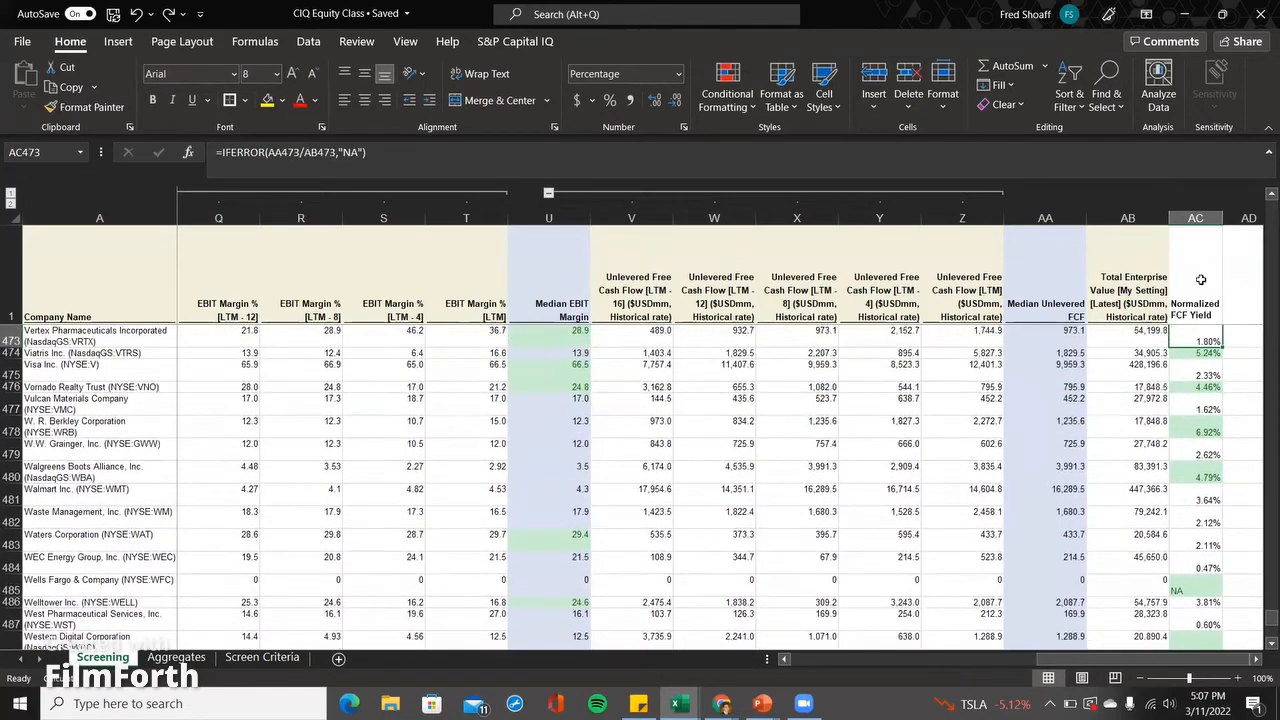
# - Continue reviewing the Normalized FCF Yields upward from Verizon in row 472 to Under Armour in AC460
pyautogui.press('Up')
pyautogui.press('Up')
pyautogui.press('Up')
pyautogui.press('Up')
pyautogui.press('Up')
pyautogui.press('Up')
pyautogui.press('Up')
pyautogui.press('Down')
pyautogui.press('Down')
pyautogui.press('Up')
pyautogui.press('Up')
pyautogui.press('Up')
pyautogui.press('Up')
pyautogui.press('Up')
pyautogui.press('Up')
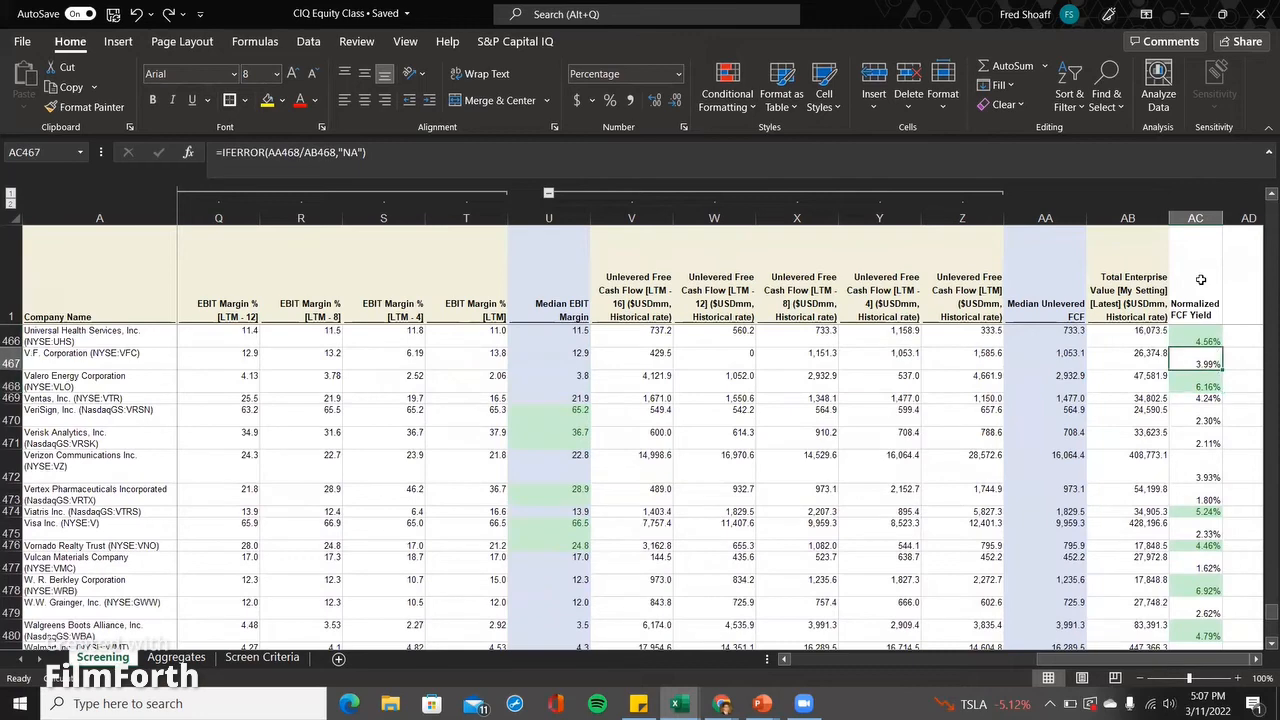
pyautogui.press('Up')
pyautogui.press('Up')
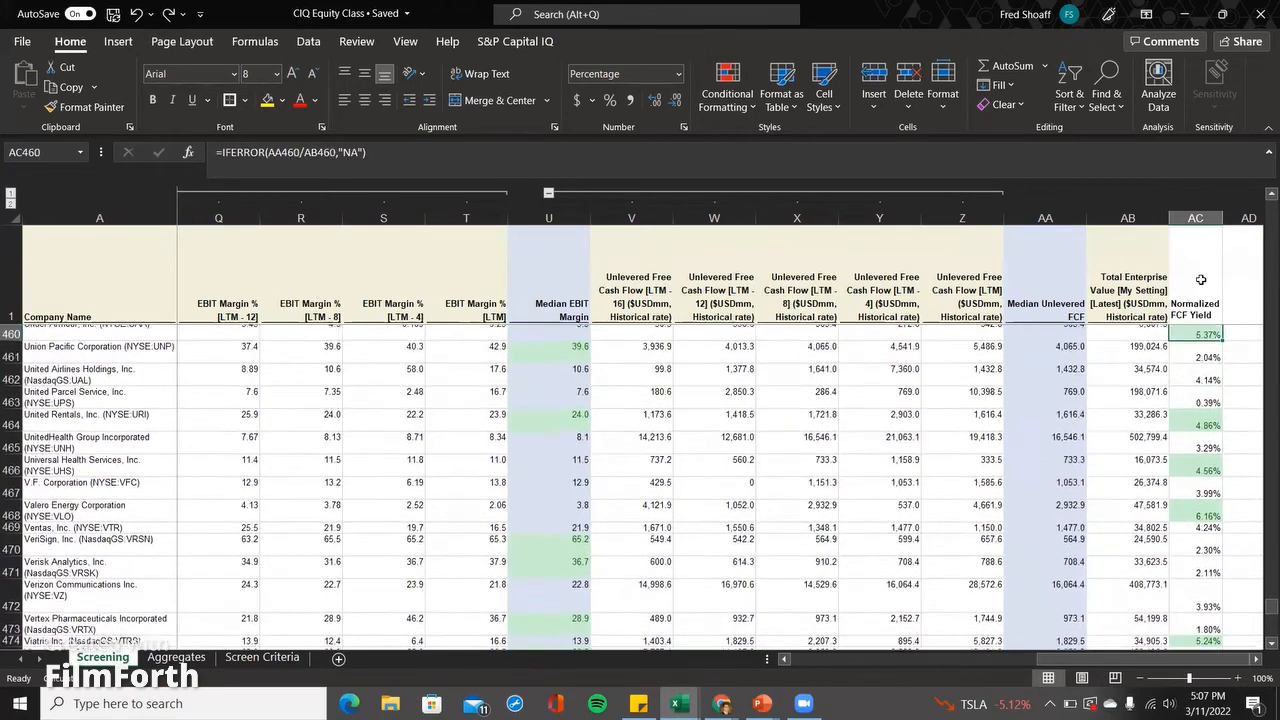
# - Examine the Normalized FCF Yield entries around U.S. Bancorp in AC457 and Truist Financial in AC453
pyautogui.press('Up')
pyautogui.press('Up')
pyautogui.press('Up')
pyautogui.press('Up')
pyautogui.press('Up')
pyautogui.press('Up')
pyautogui.press('Up')
pyautogui.press('Up')
pyautogui.press('Up')
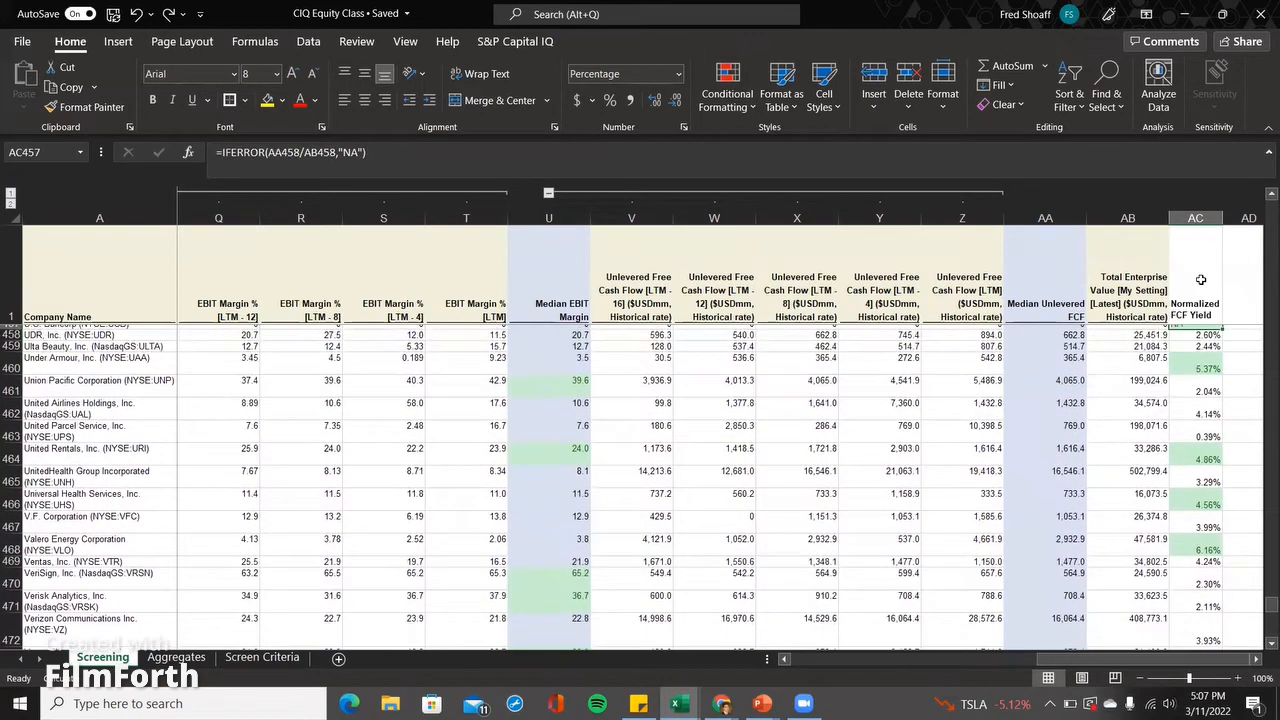
pyautogui.press('Up')
pyautogui.press('Up')
pyautogui.press('Down')
pyautogui.press('Down')
pyautogui.press('Down')
pyautogui.press('Down')
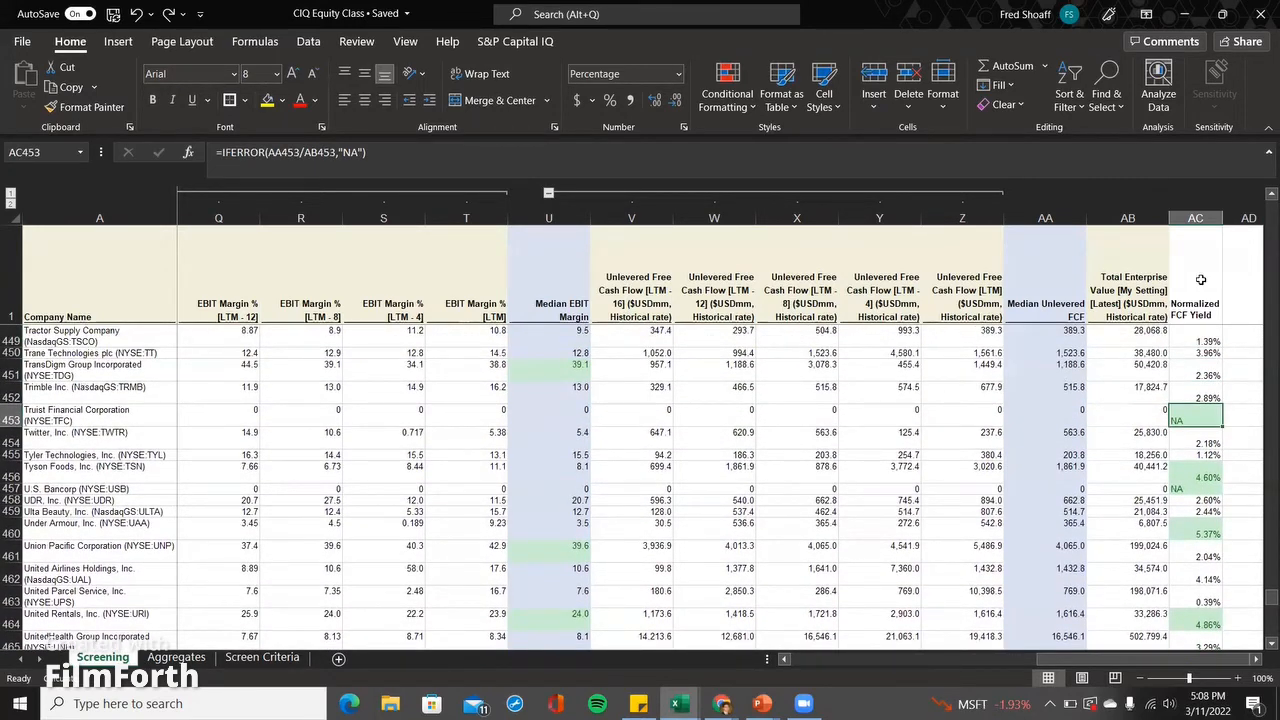
# - Jump through the end of the Normalized FCF Yield data and return to 3M's value in AC2
pyautogui.hotkey('ctrl', 'Down')
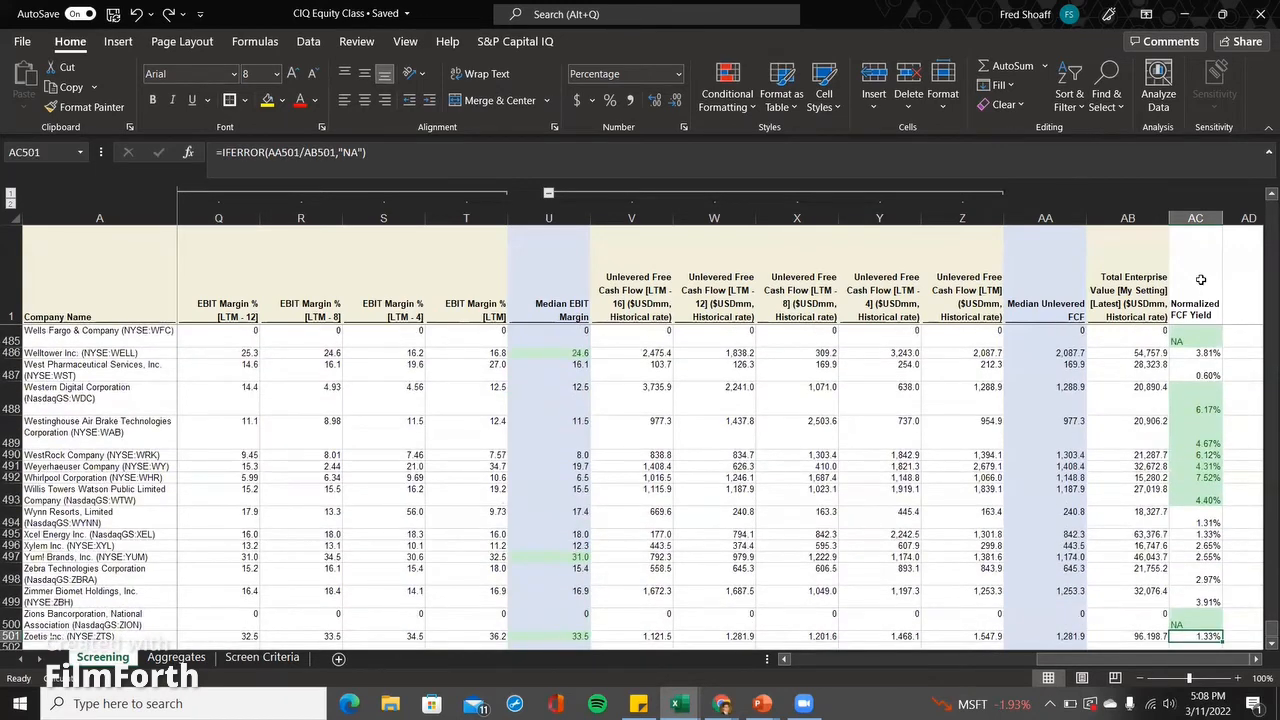
pyautogui.hotkey('ctrl', 'Up')
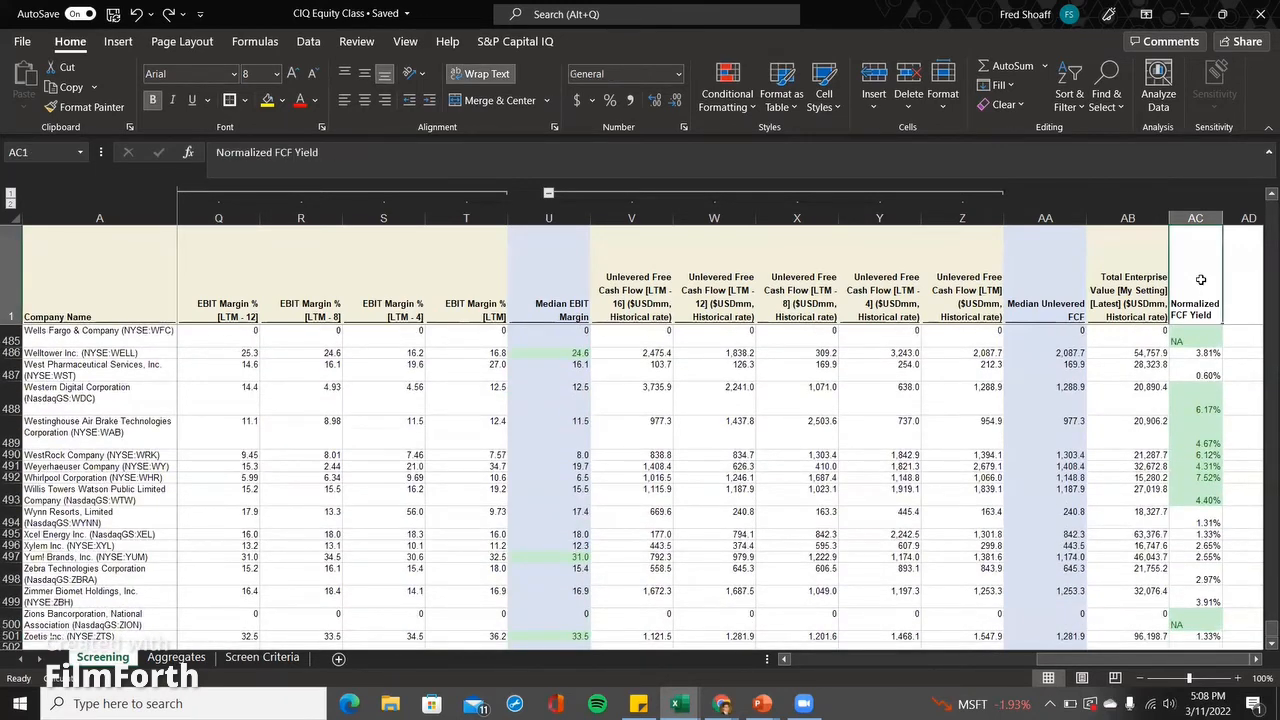
pyautogui.press('Down')
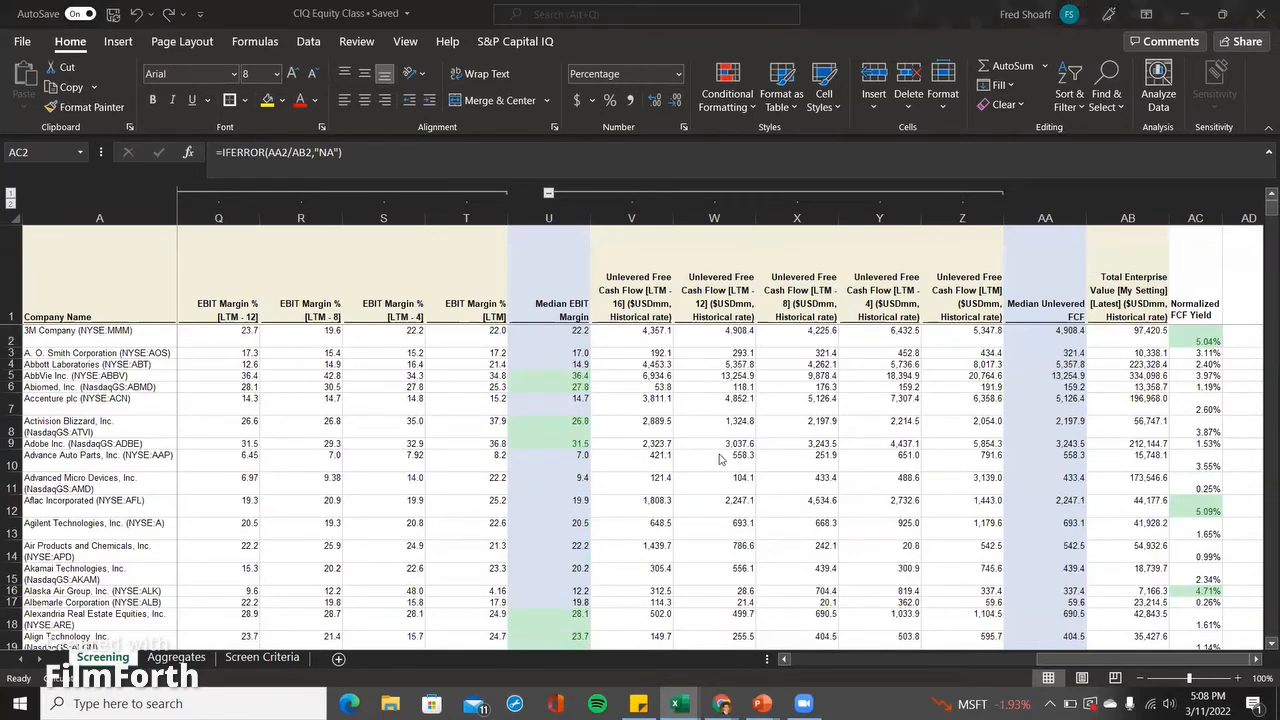
# - Switch to the PowerPoint slide show and advance to the "Capital IQ Screening – Narrowing the List" slide
pyautogui.hotkey('alt', 'Tab')
pyautogui.press('Right')
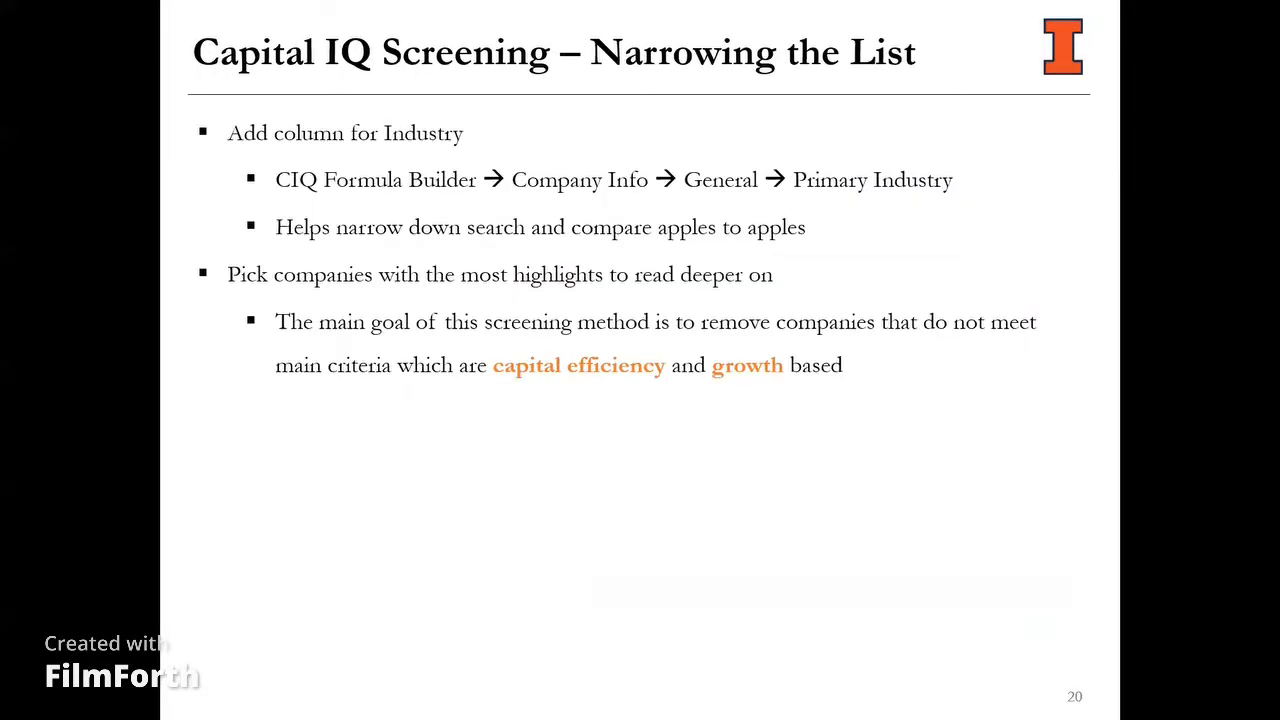